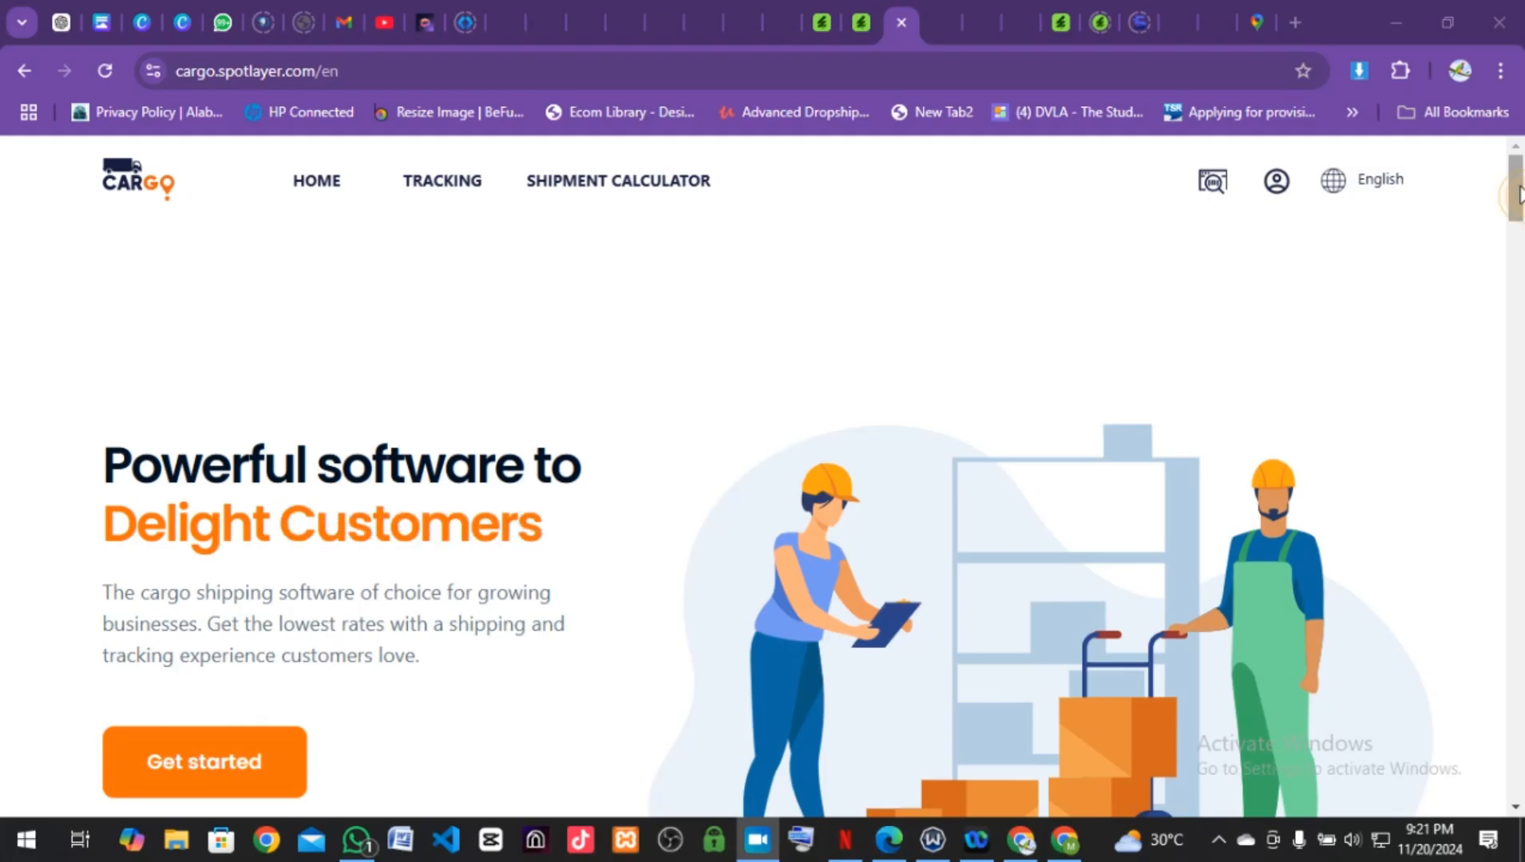
Step: Scroll the landing page down to the footer and back, then choose GET STARTED to register
left_click_drag(1517, 192, 1522, 768)
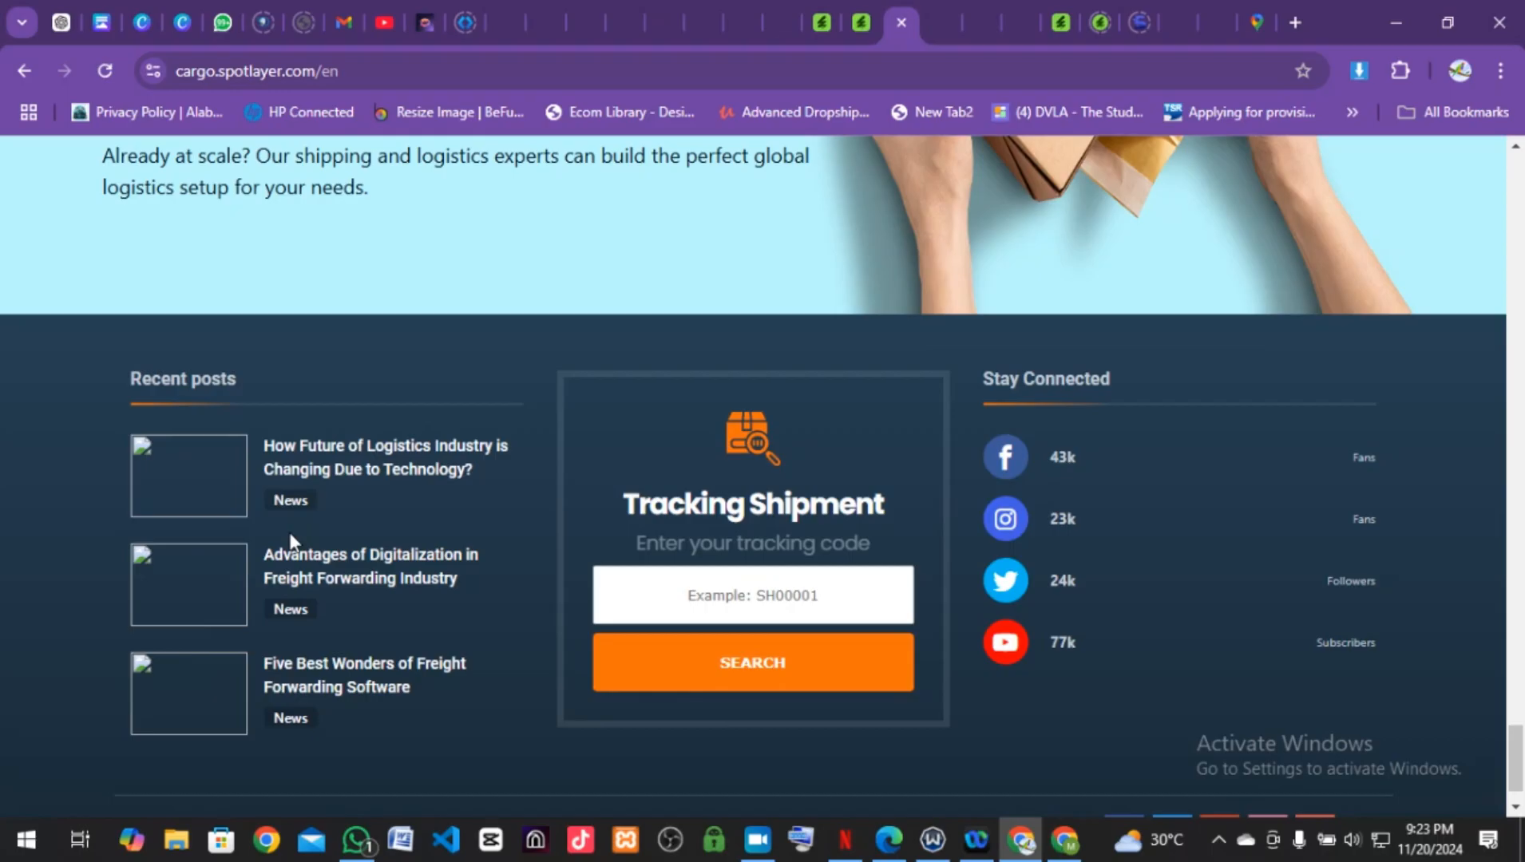
scroll(289, 536, "up", 5)
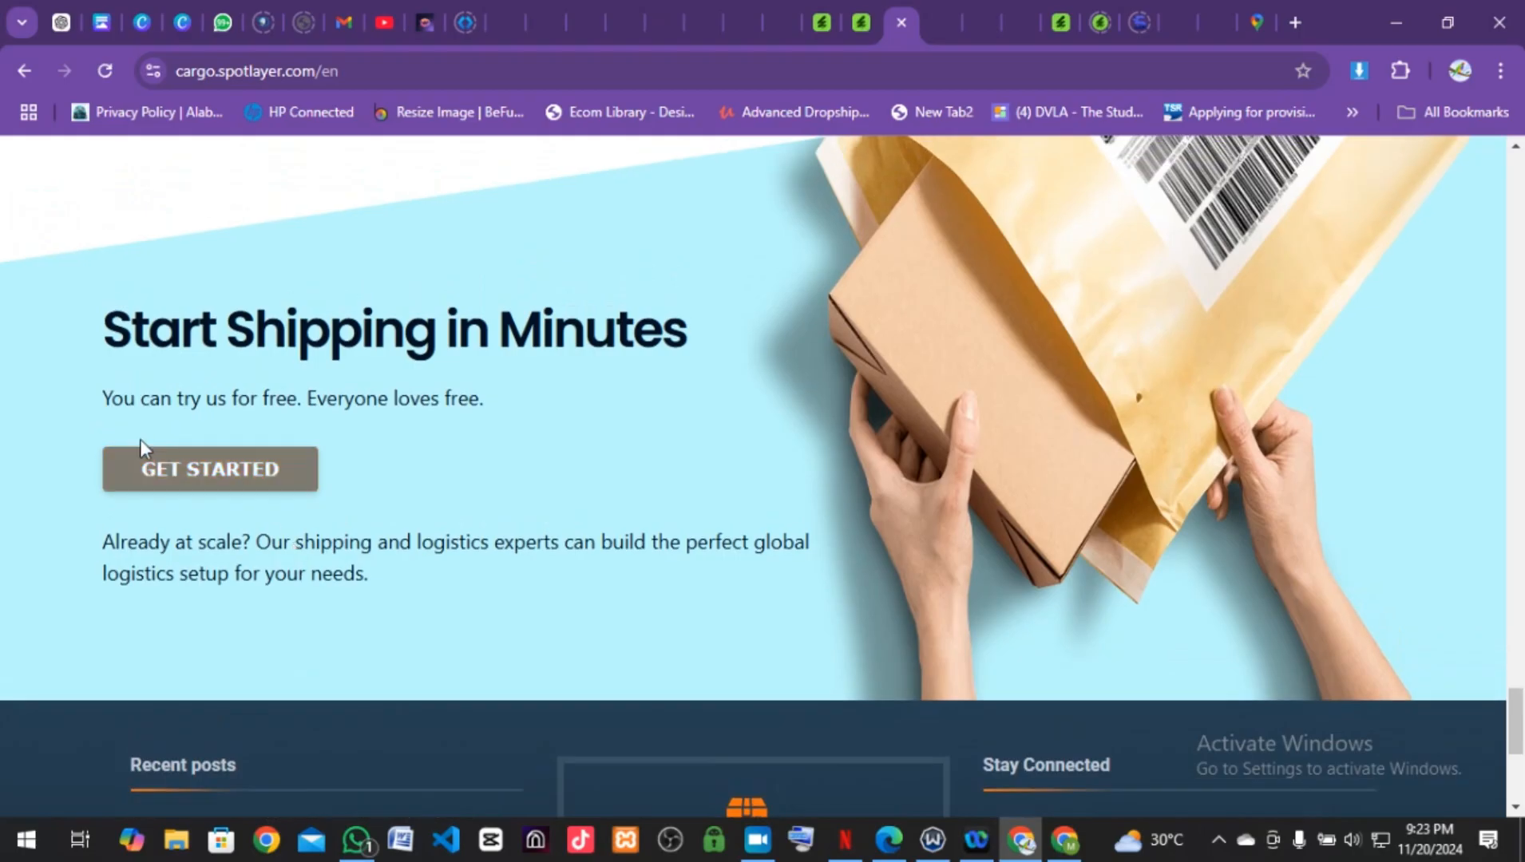
left_click(179, 488)
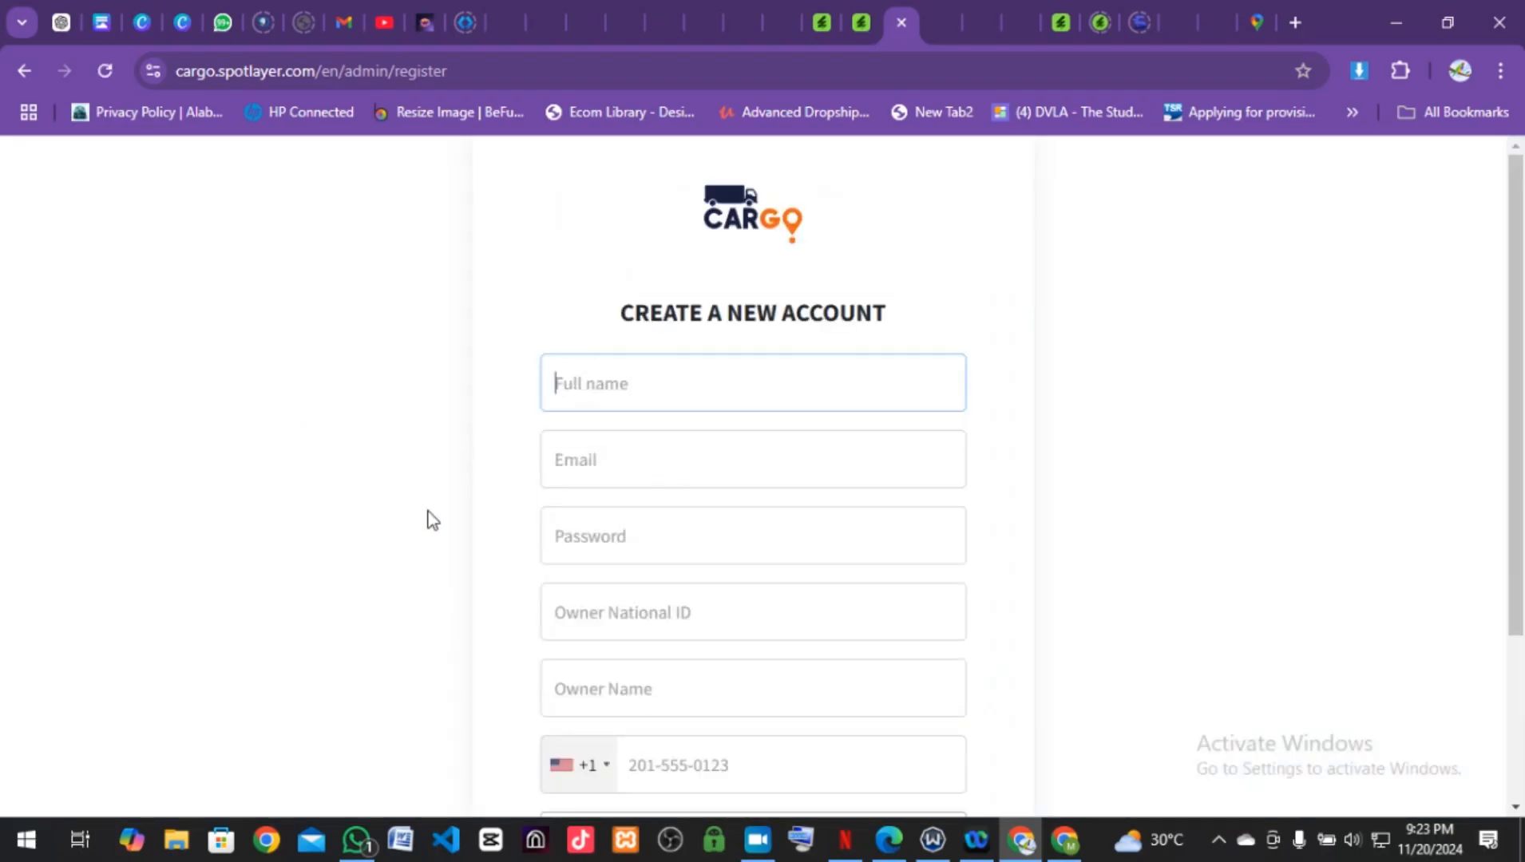
Step: Fill the full name, email and phone from Chrome's saved contact details
scroll(685, 514, "down", 3)
scroll(685, 513, "up", 3)
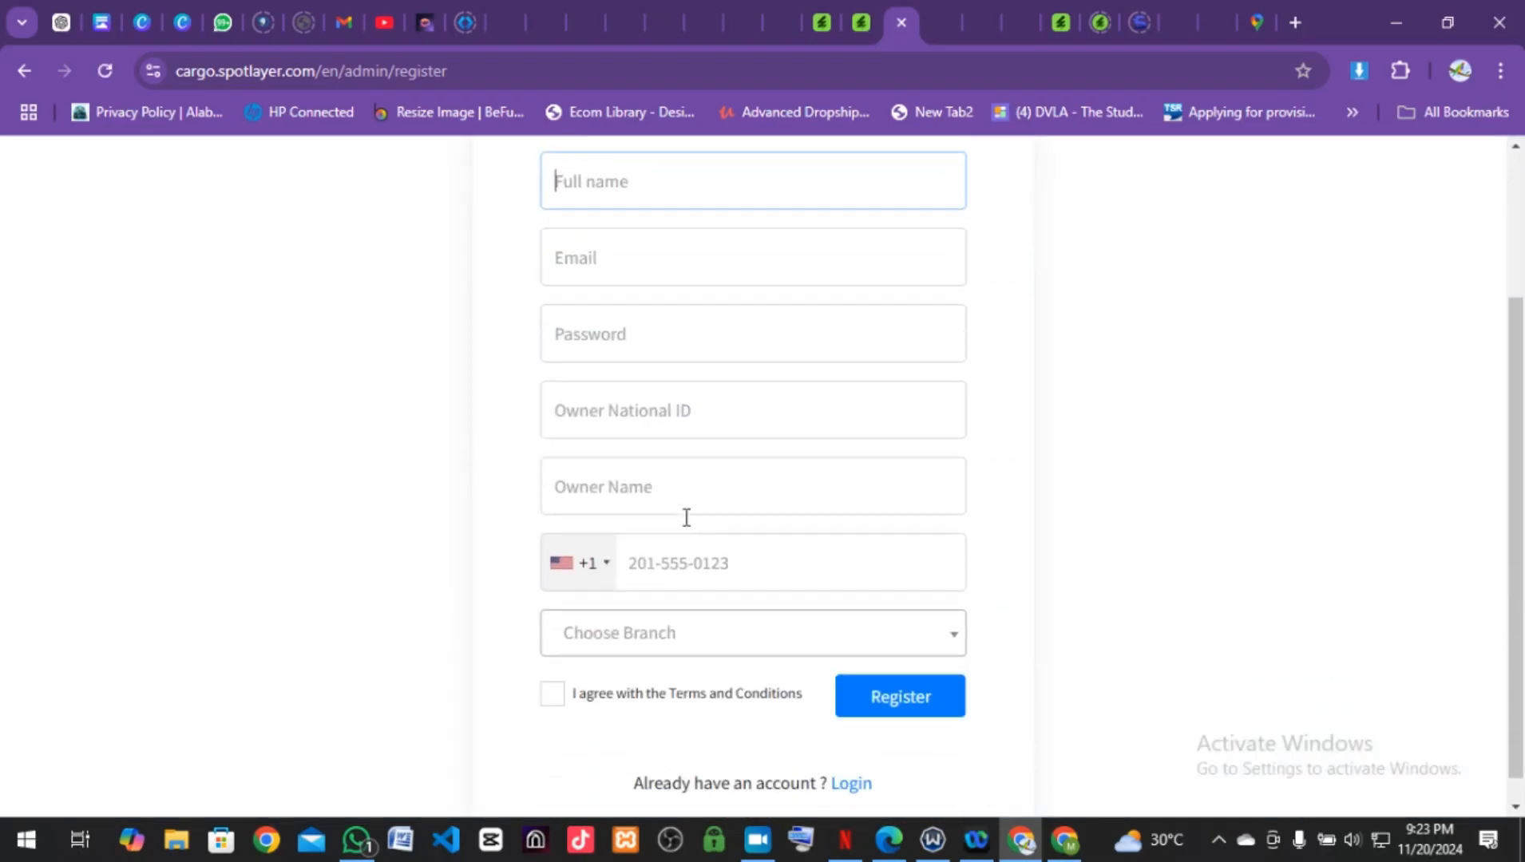
left_click(679, 399)
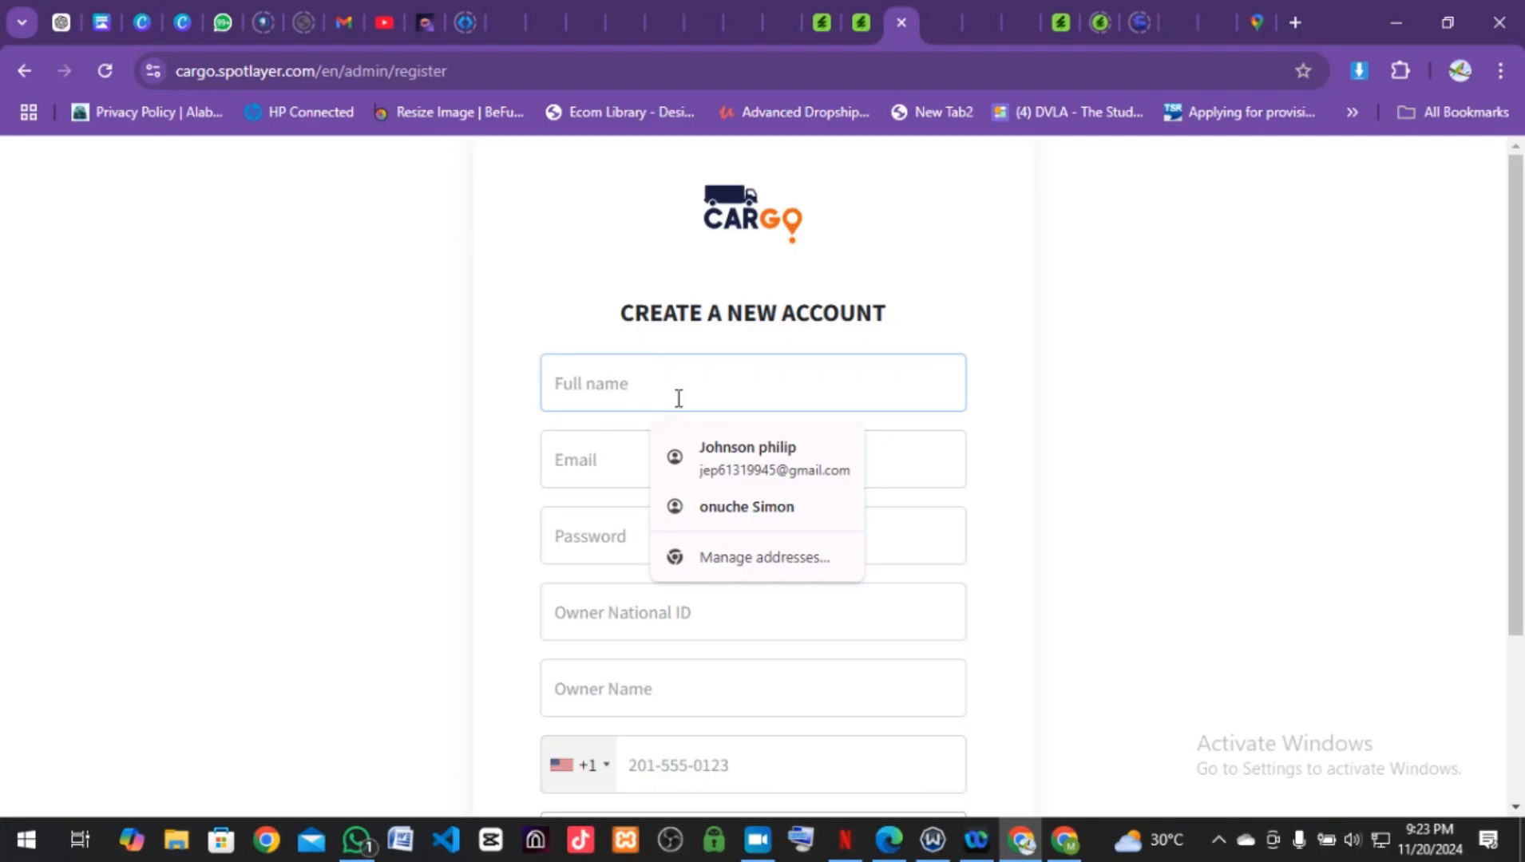
left_click(732, 465)
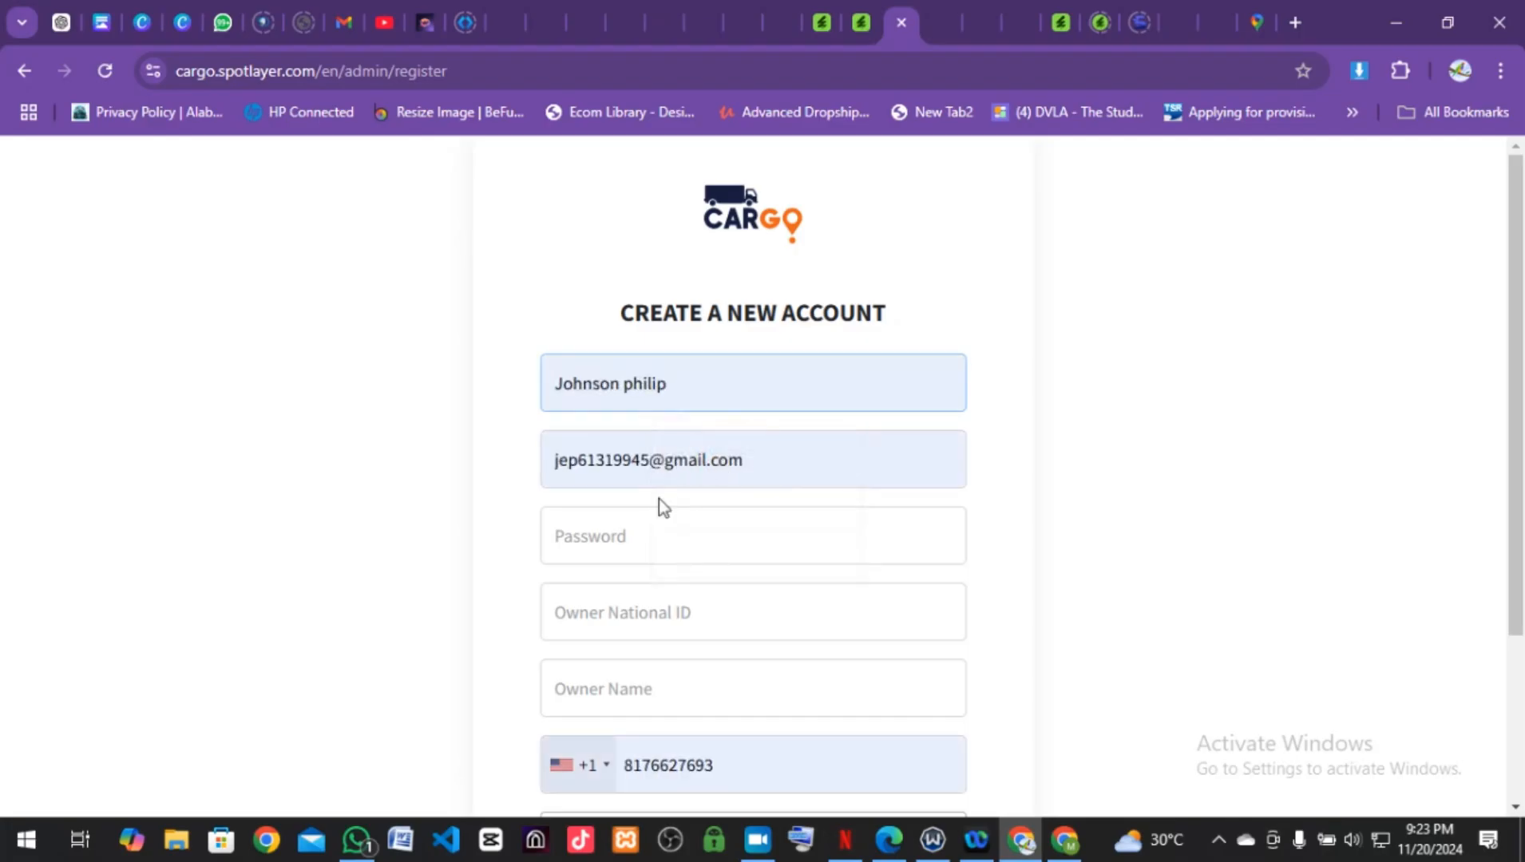
left_click(654, 539)
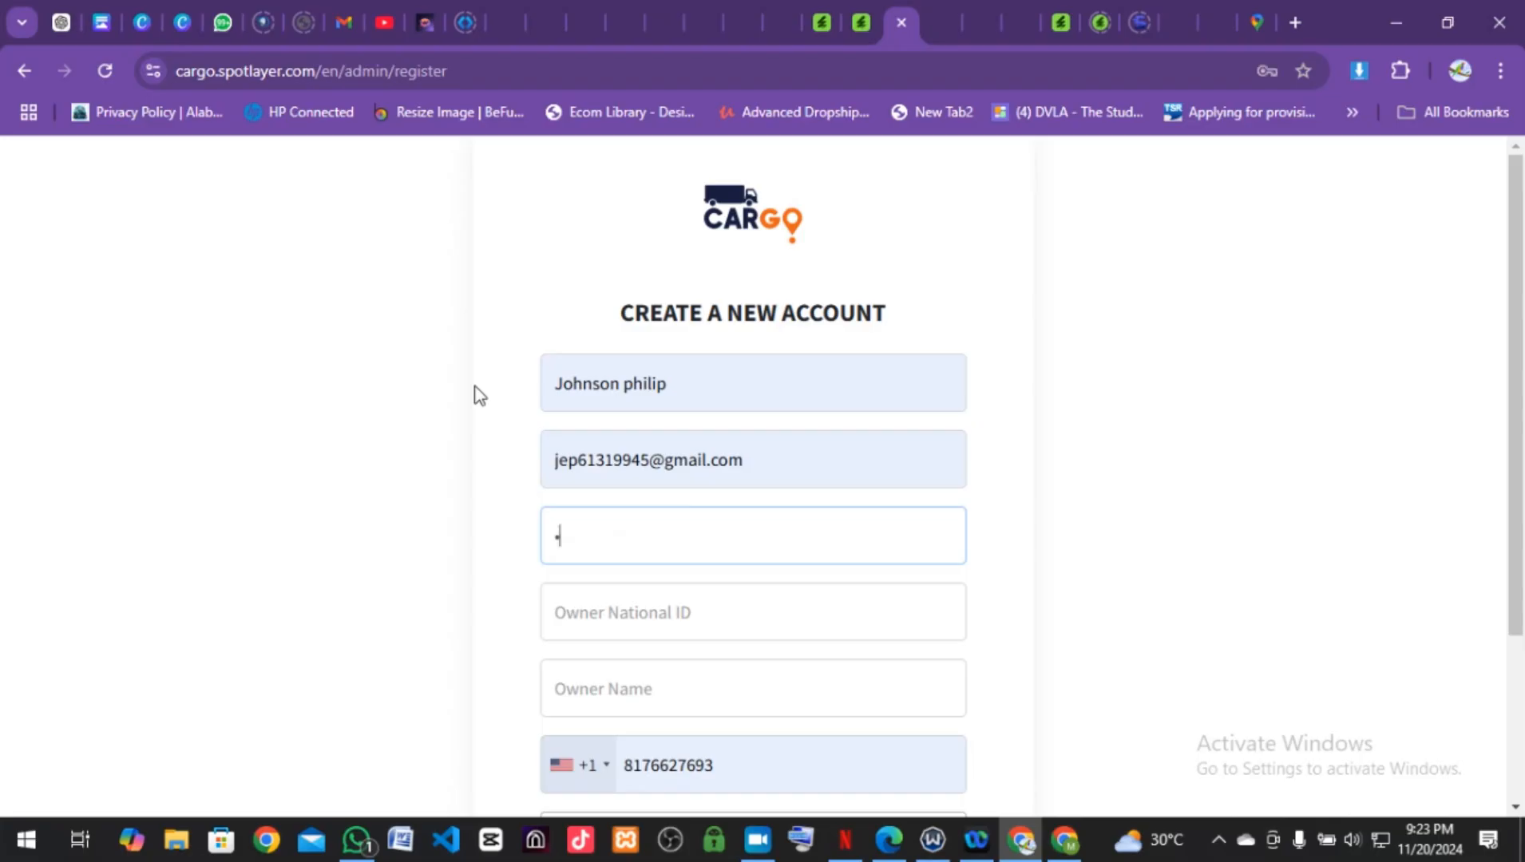
left_click(672, 618)
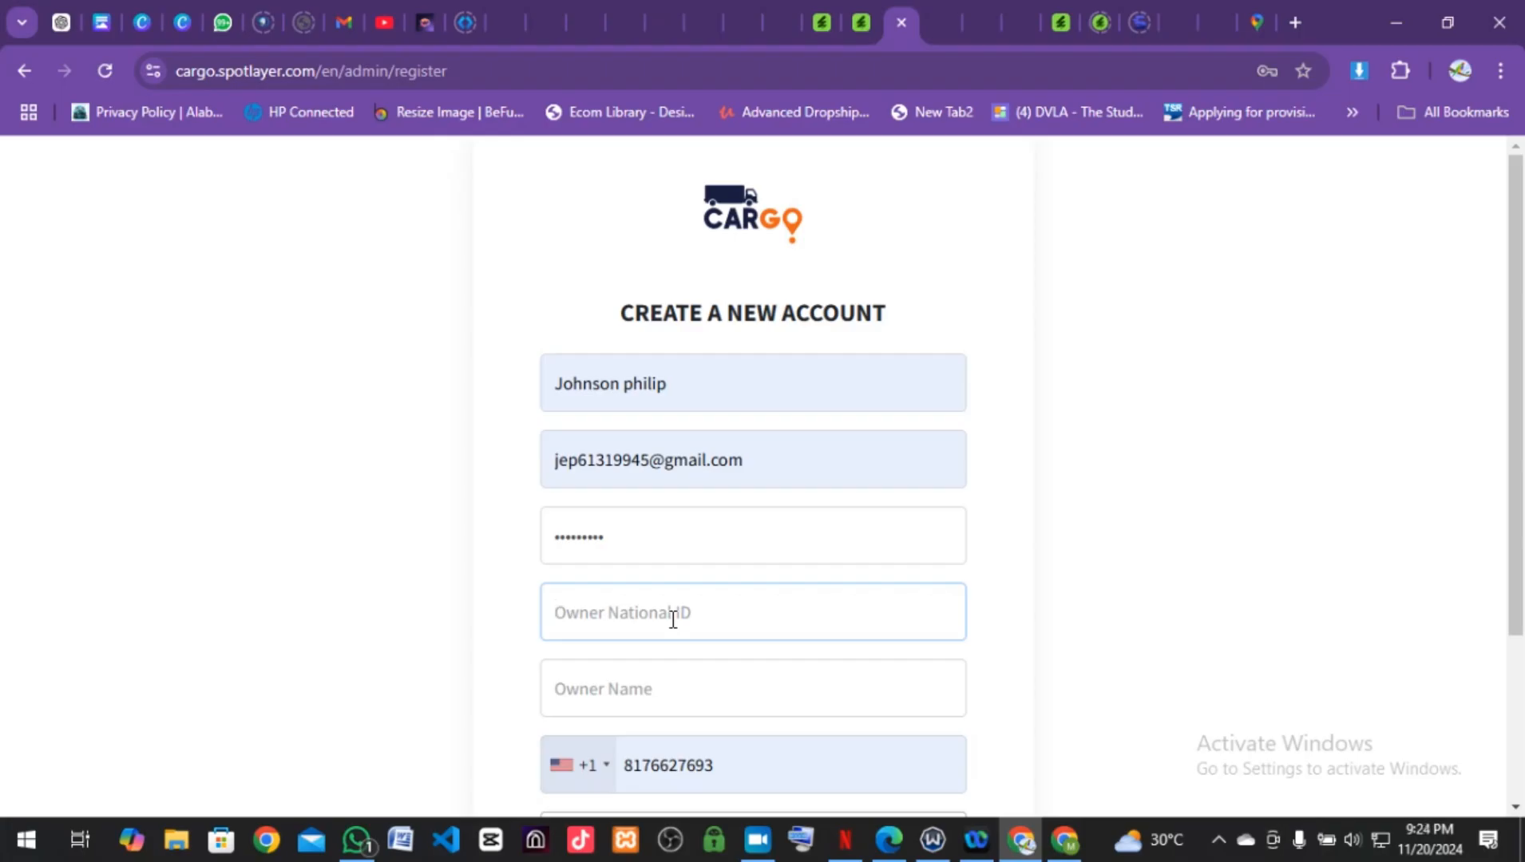
left_click(633, 681)
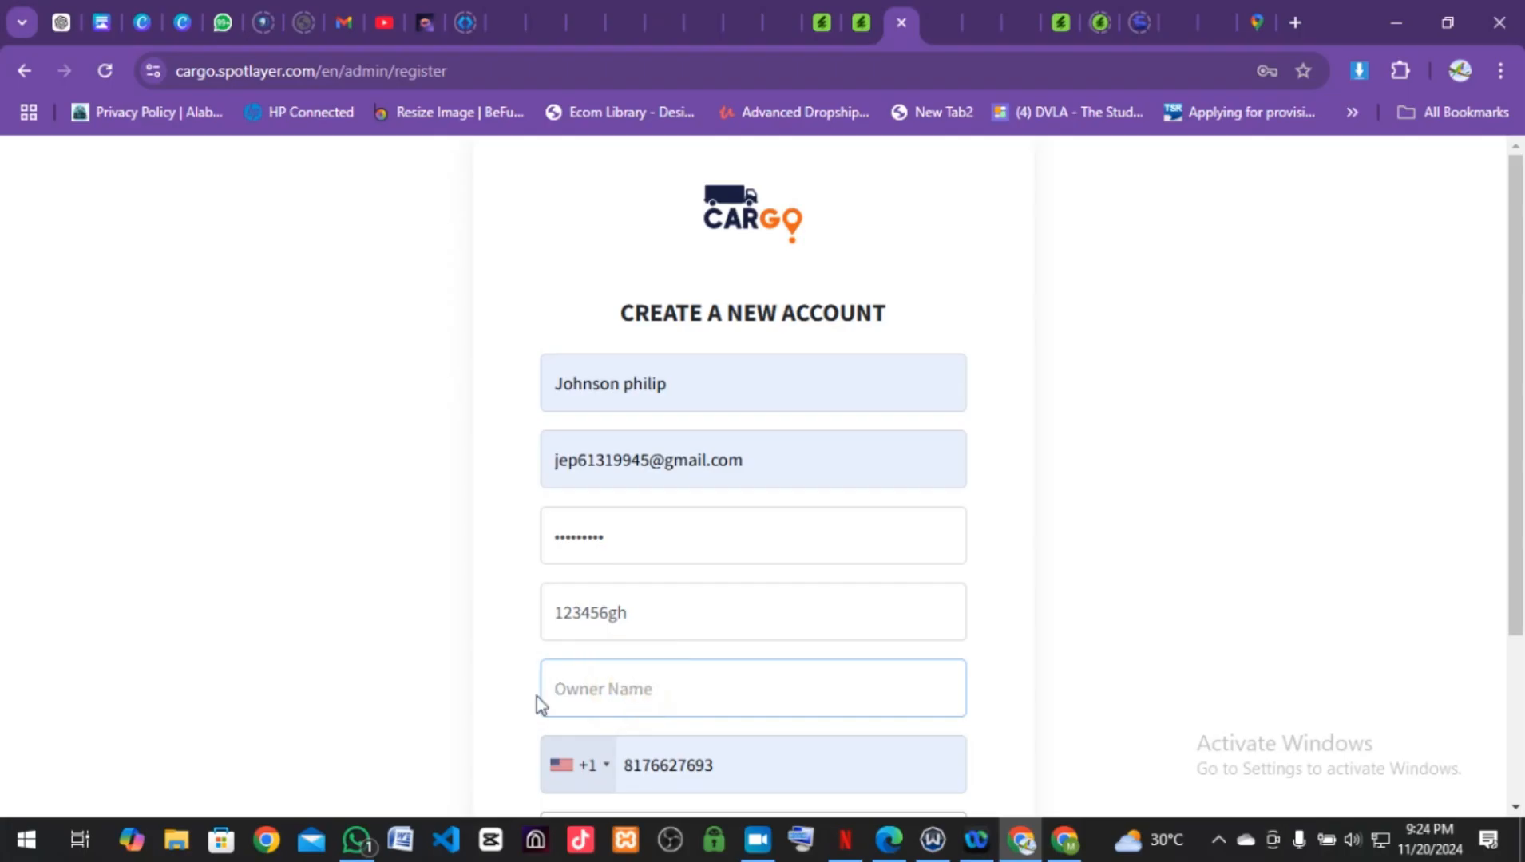
type("d")
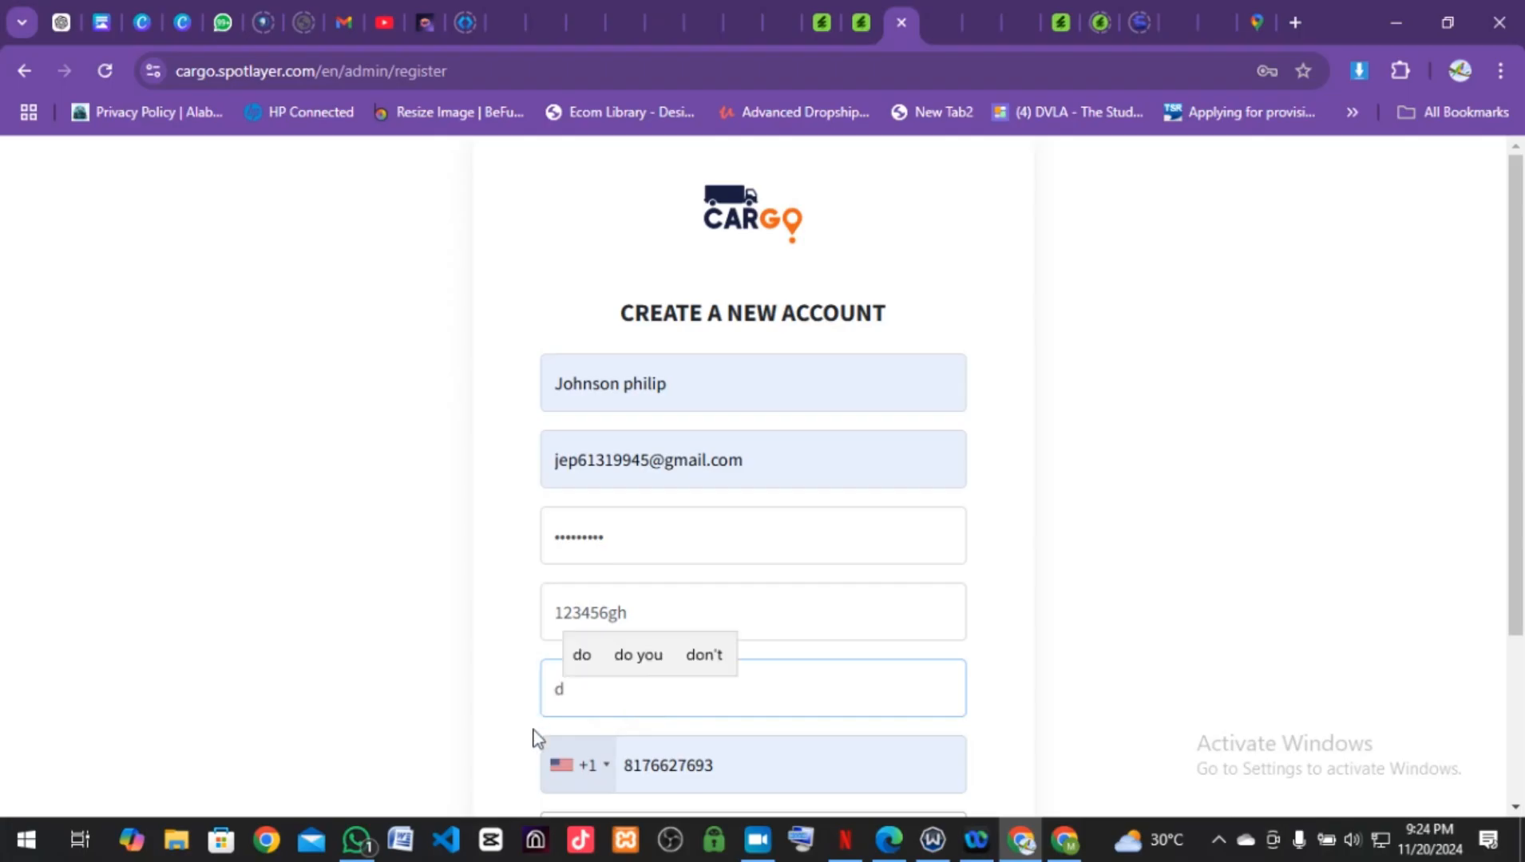
type("y")
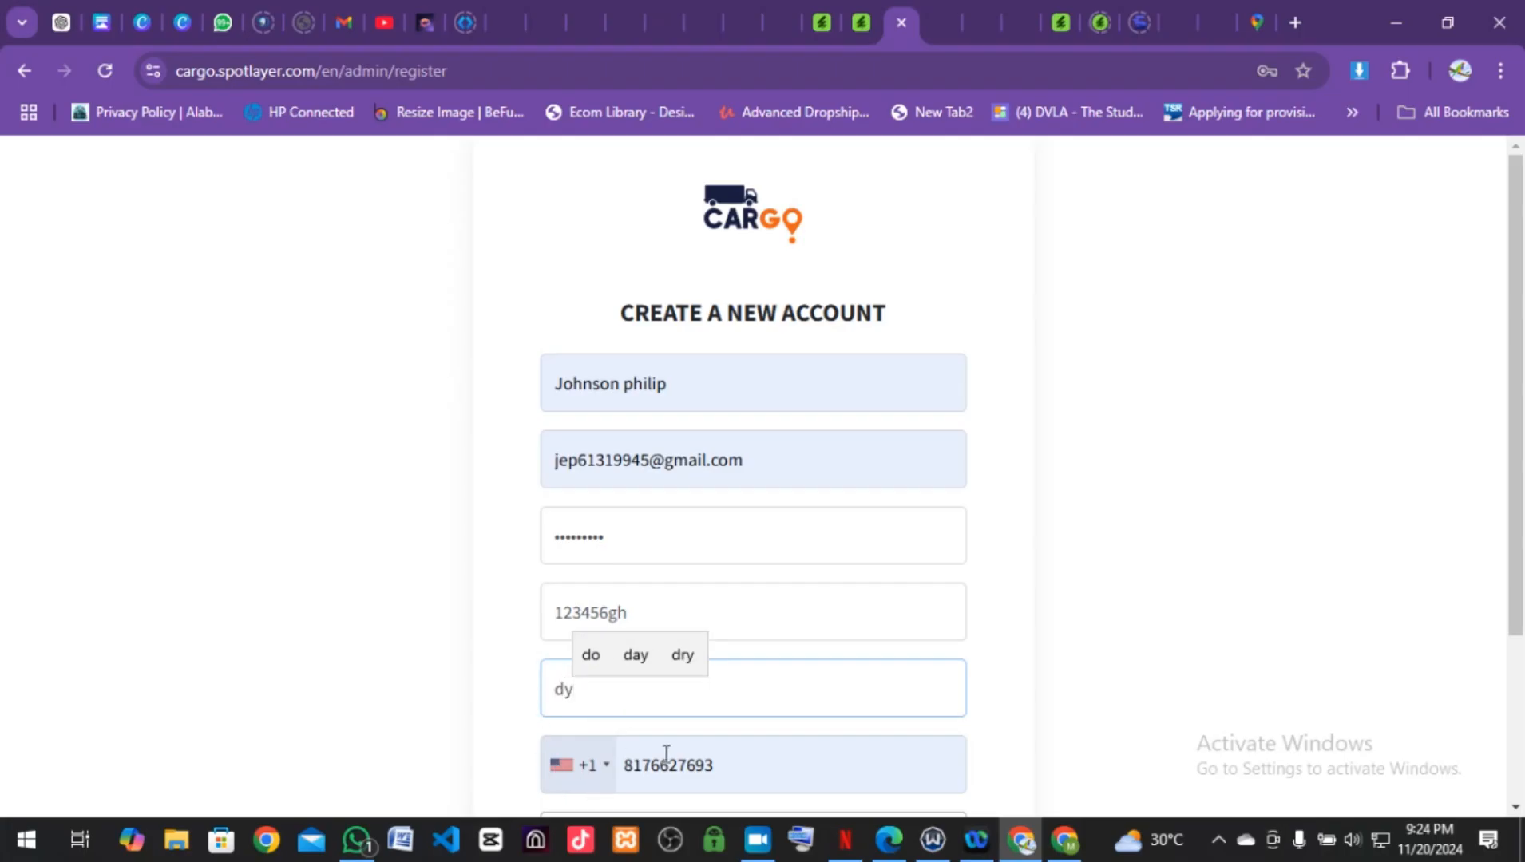
scroll(712, 756, "down", 3)
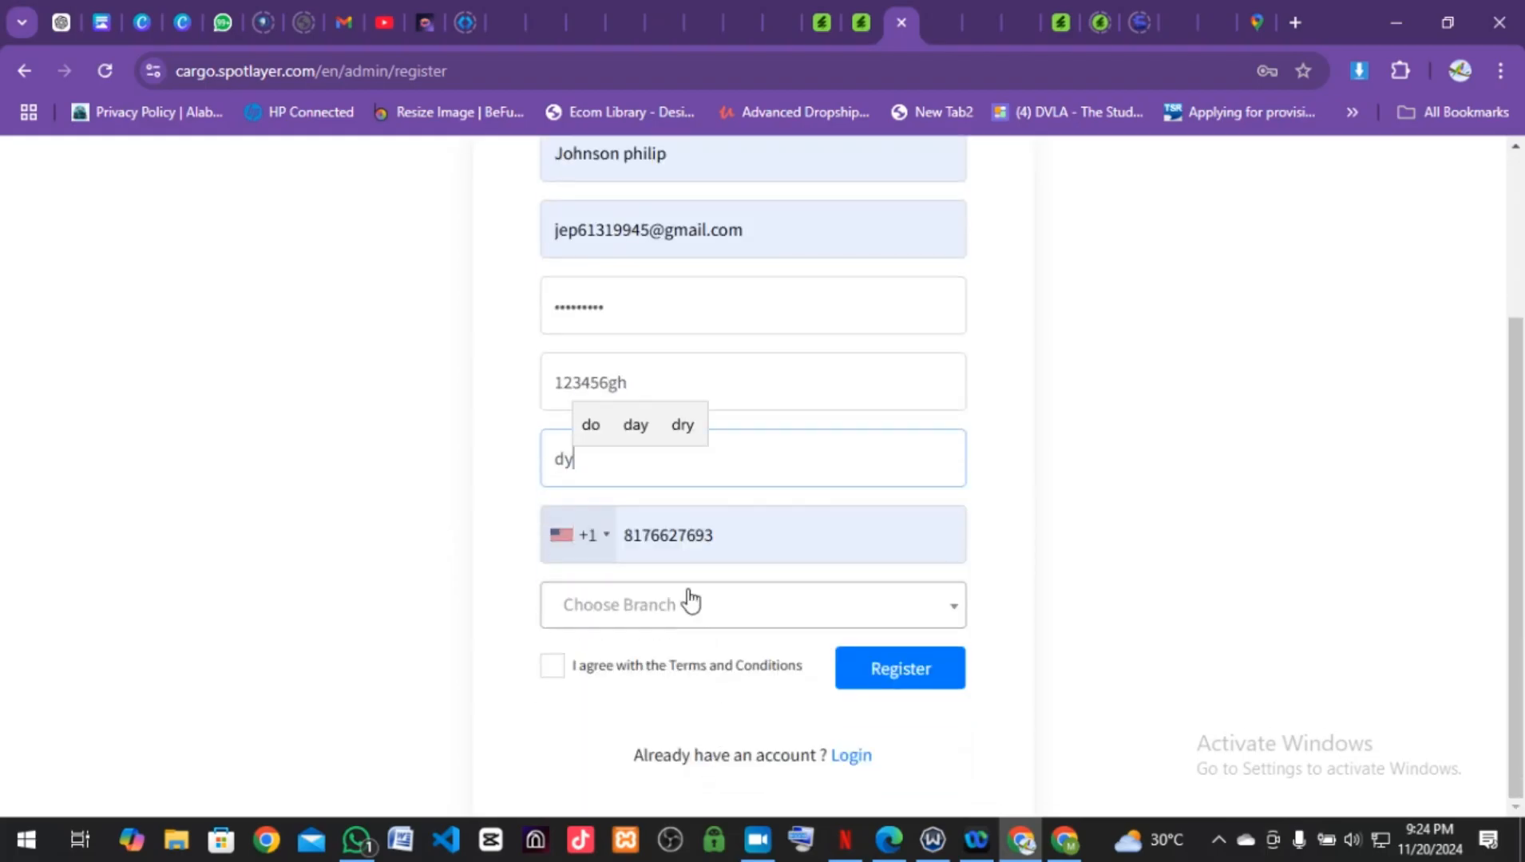
left_click(607, 543)
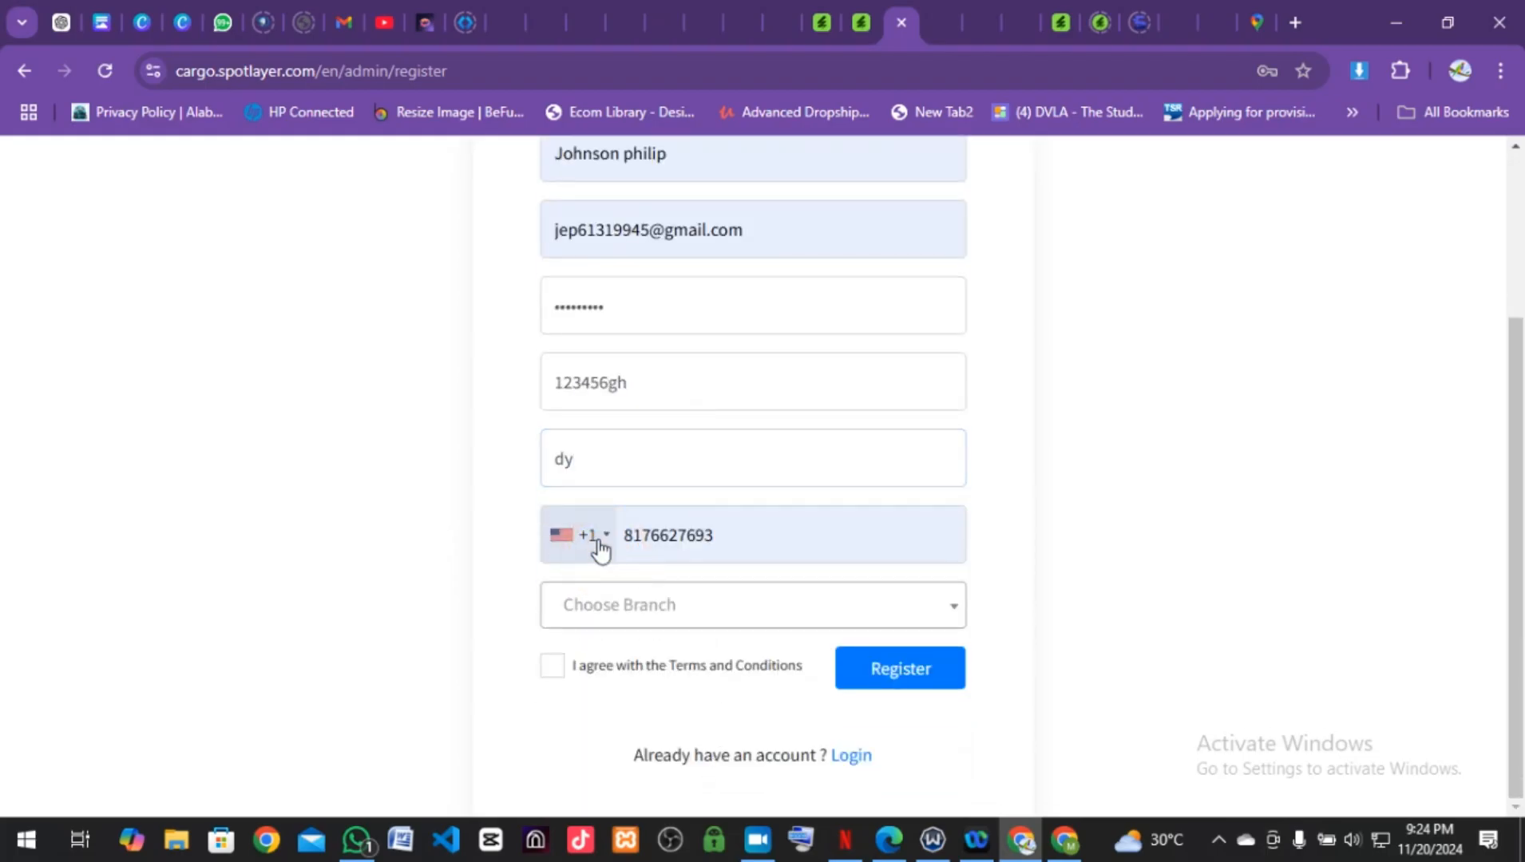
Step: Set the phone country code to Nigeria (+234)
left_click(589, 543)
left_click(569, 545)
left_click(604, 539)
left_click(601, 539)
left_click(601, 539)
left_click(601, 539)
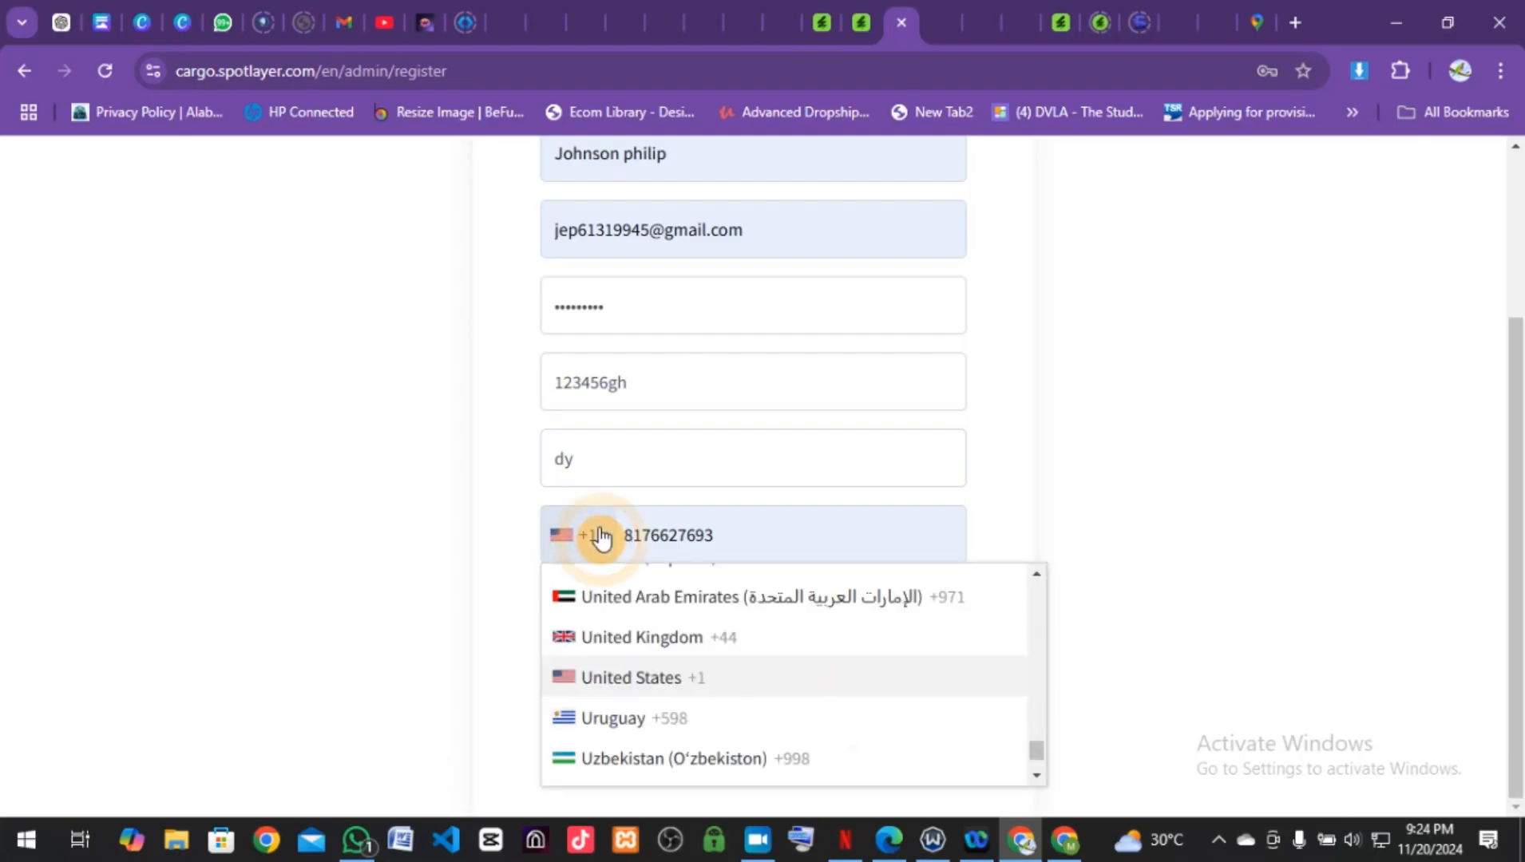
scroll(623, 691, "down", 5)
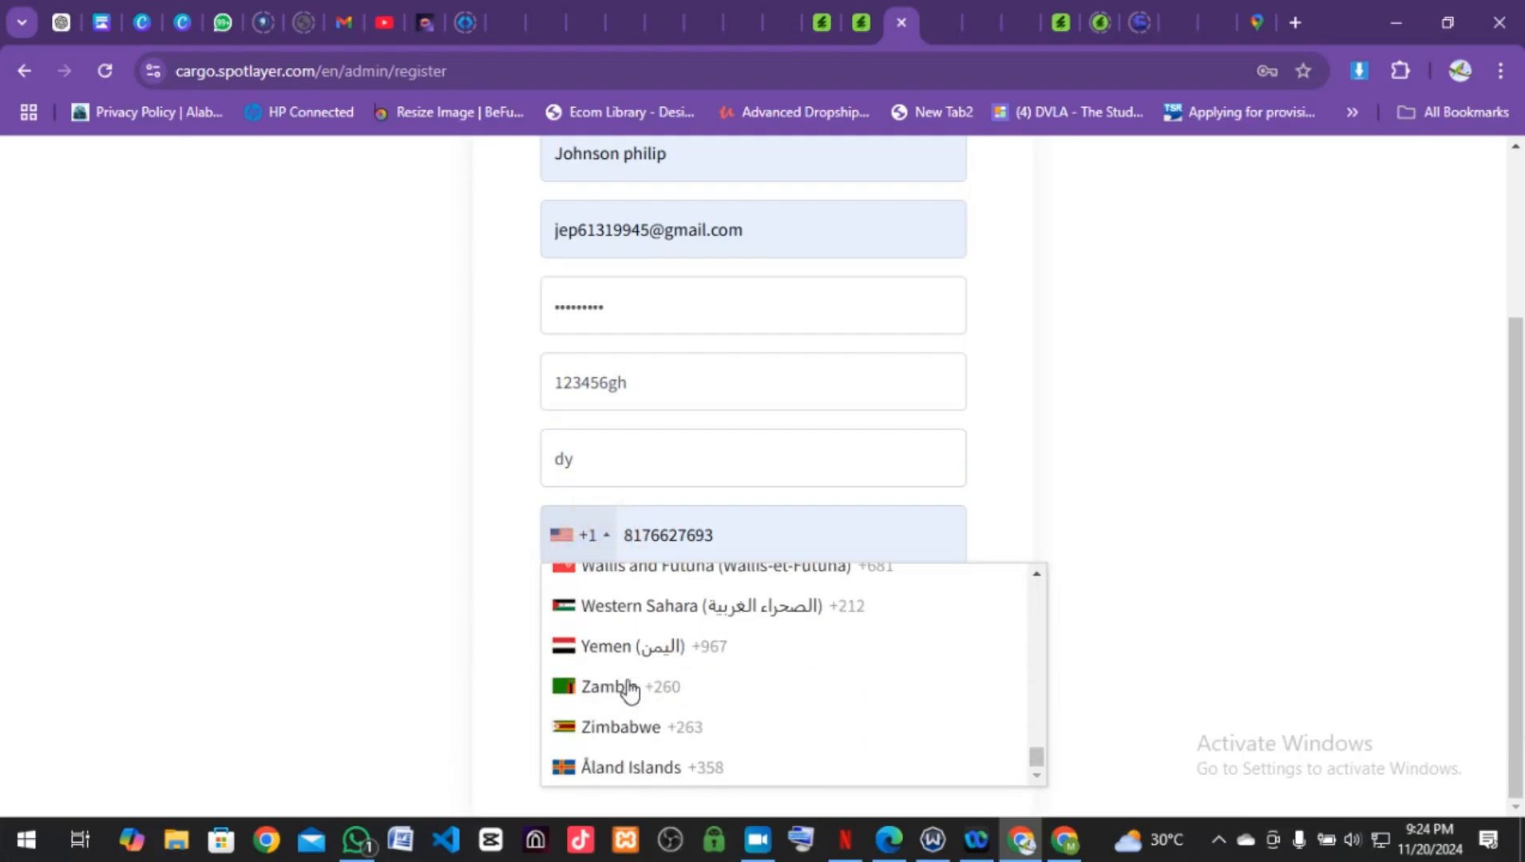
scroll(629, 691, "up", 20)
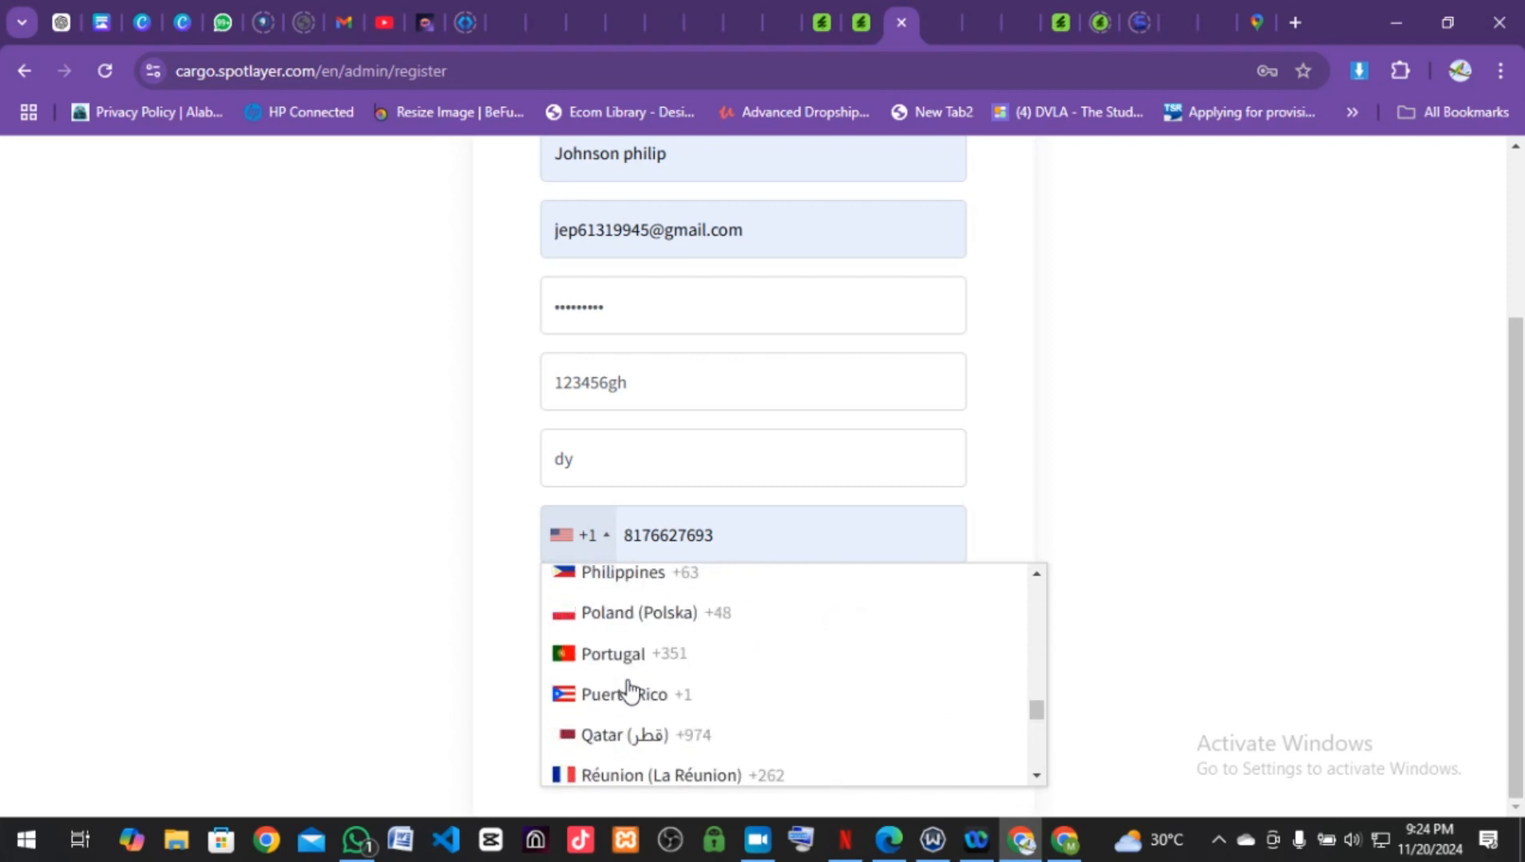
scroll(629, 692, "up", 8)
scroll(629, 691, "down", 3)
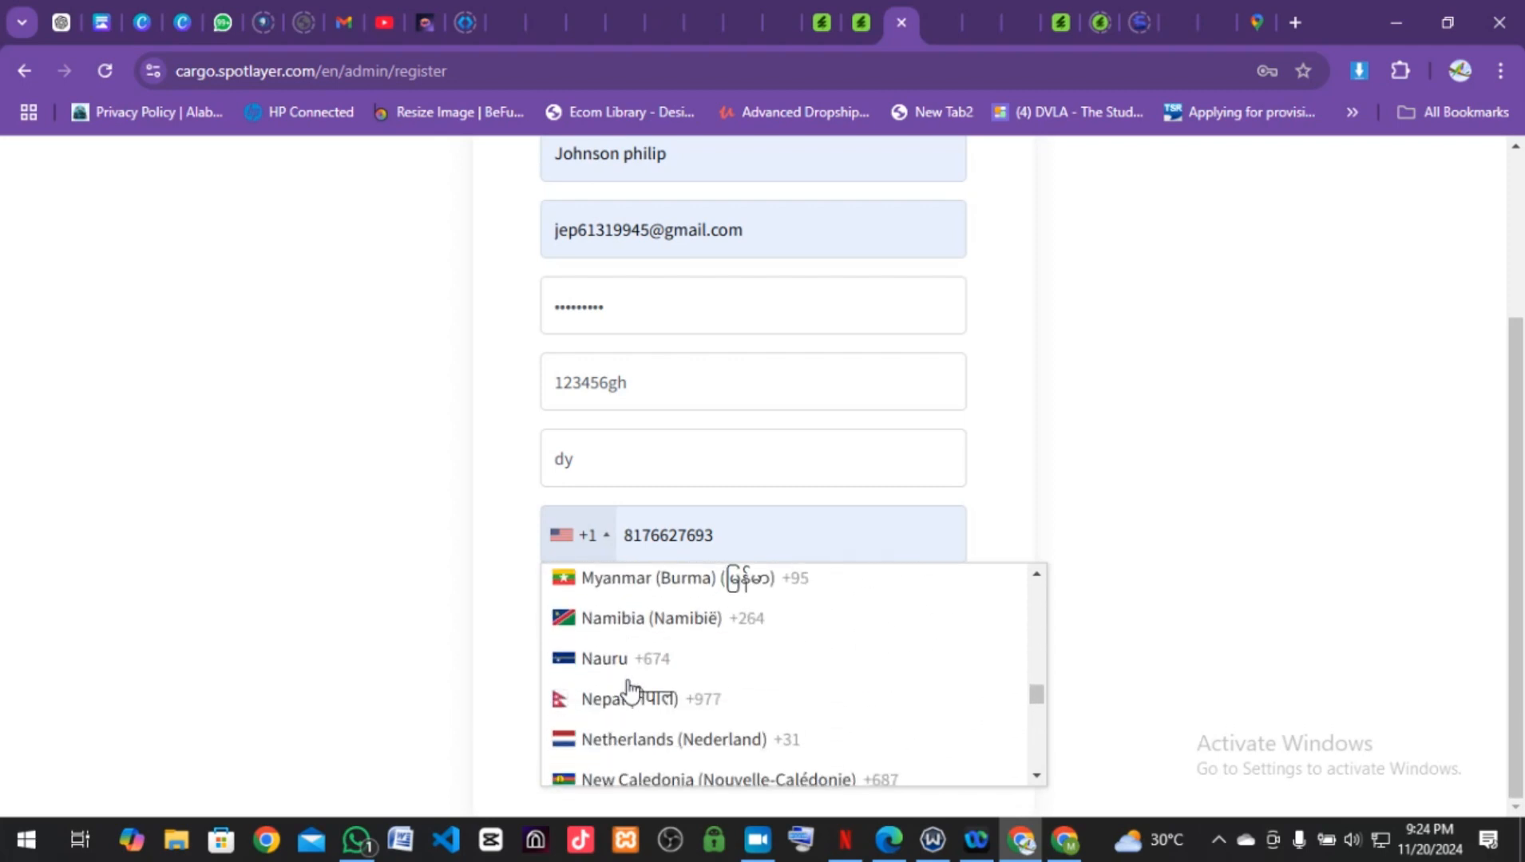
scroll(629, 692, "down", 6)
scroll(631, 679, "up", 1)
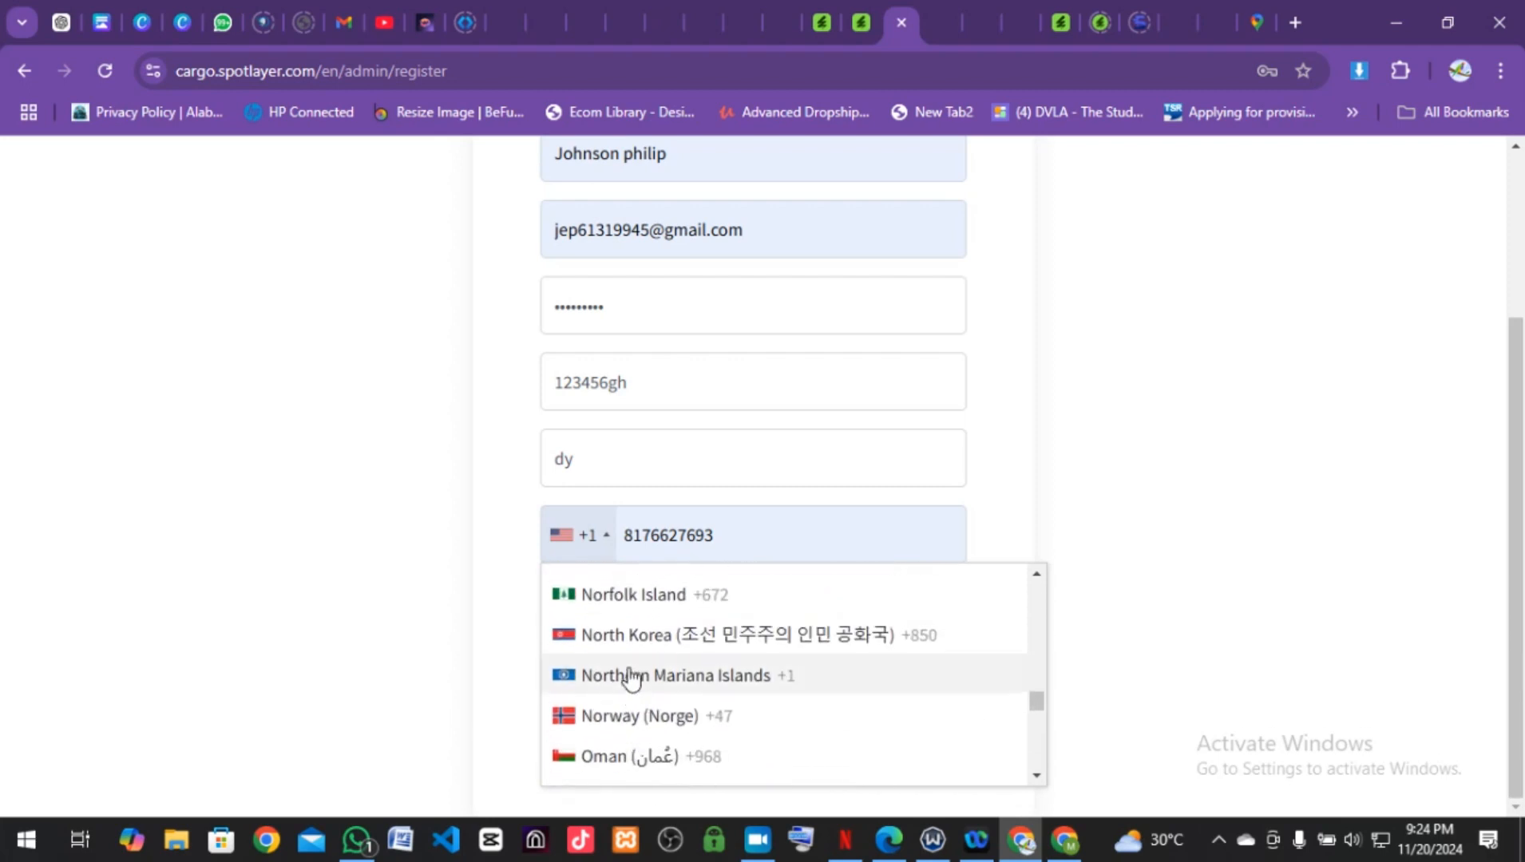
scroll(631, 679, "up", 3)
left_click(631, 676)
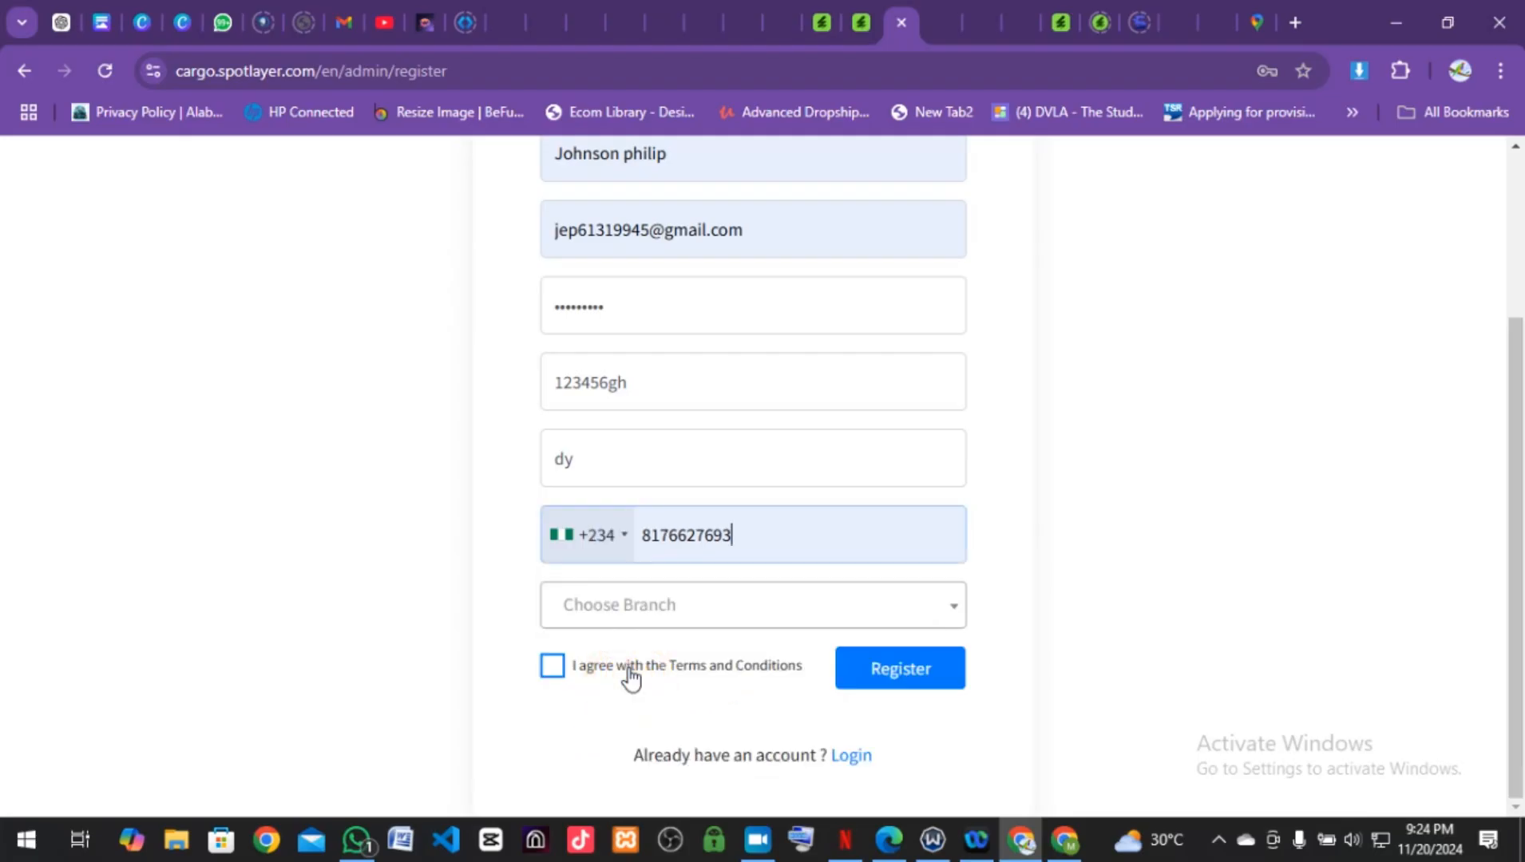
Step: Choose Man as the branch and agree to the Terms and Conditions
left_click(676, 617)
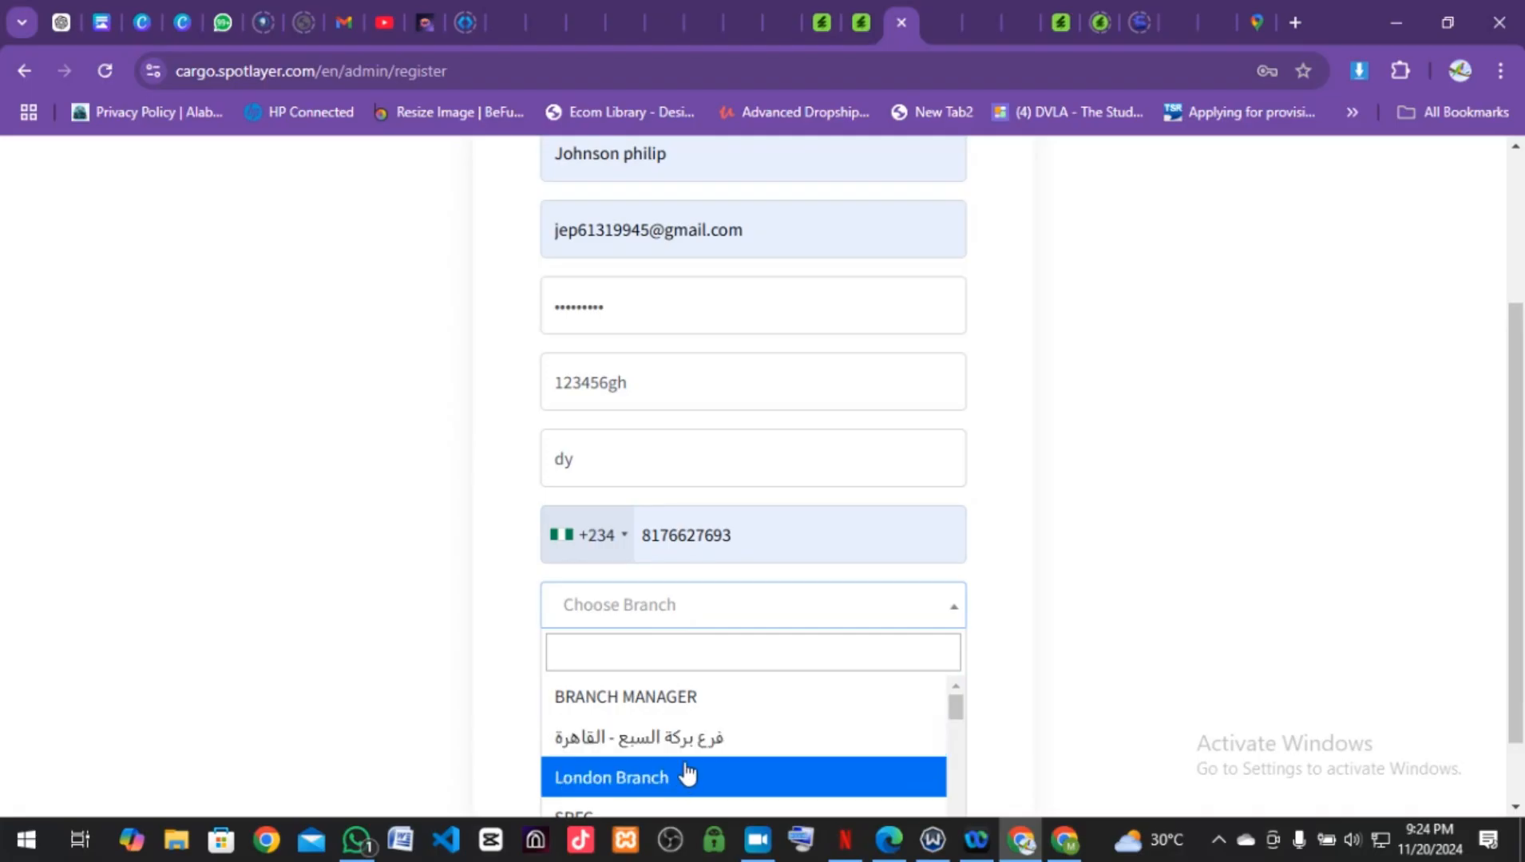
scroll(684, 780, "down", 8)
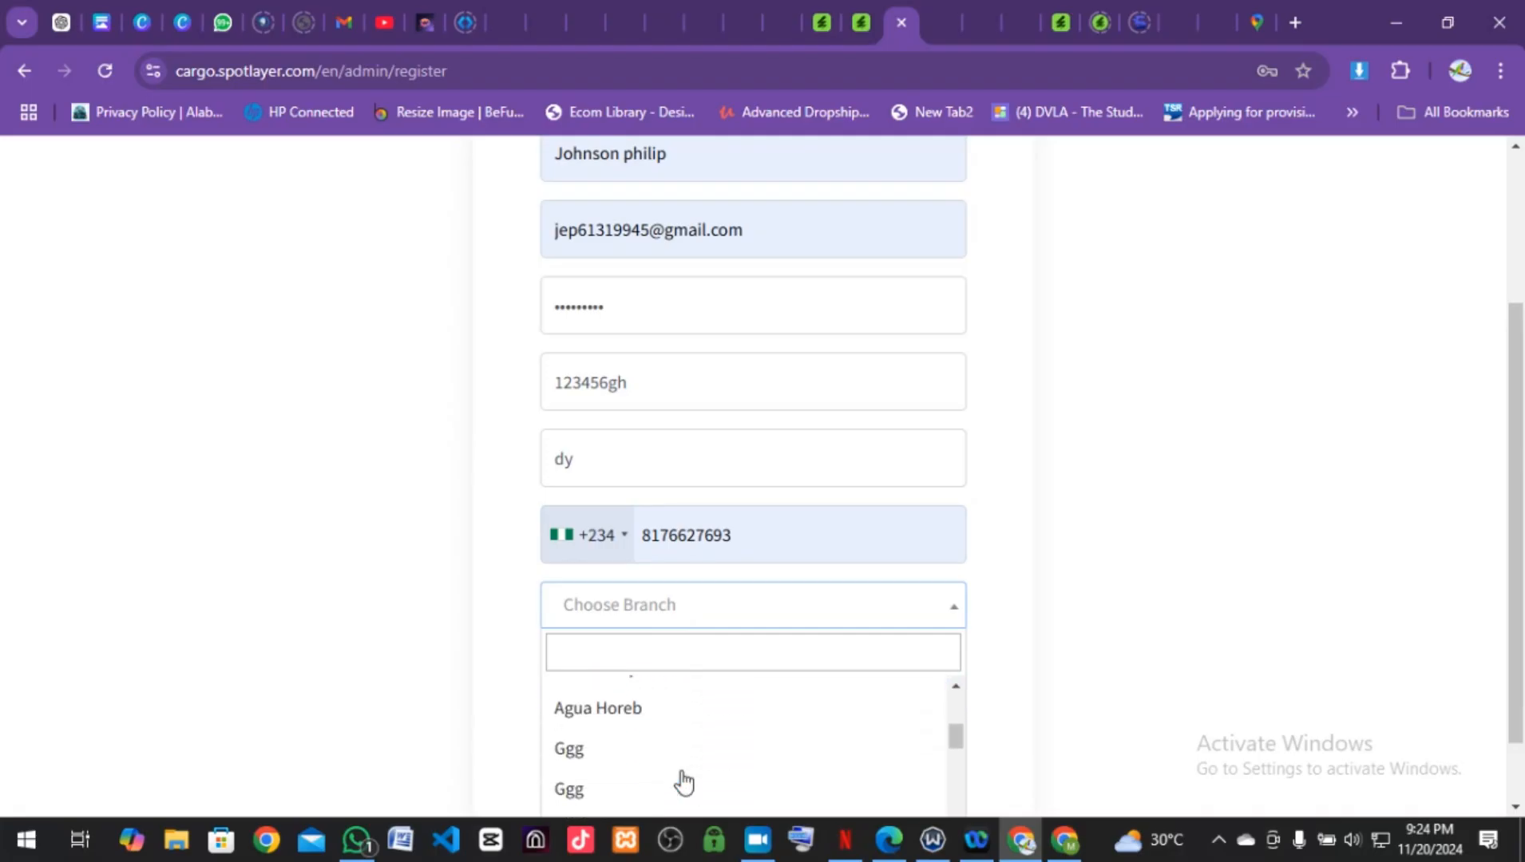
scroll(684, 781, "down", 10)
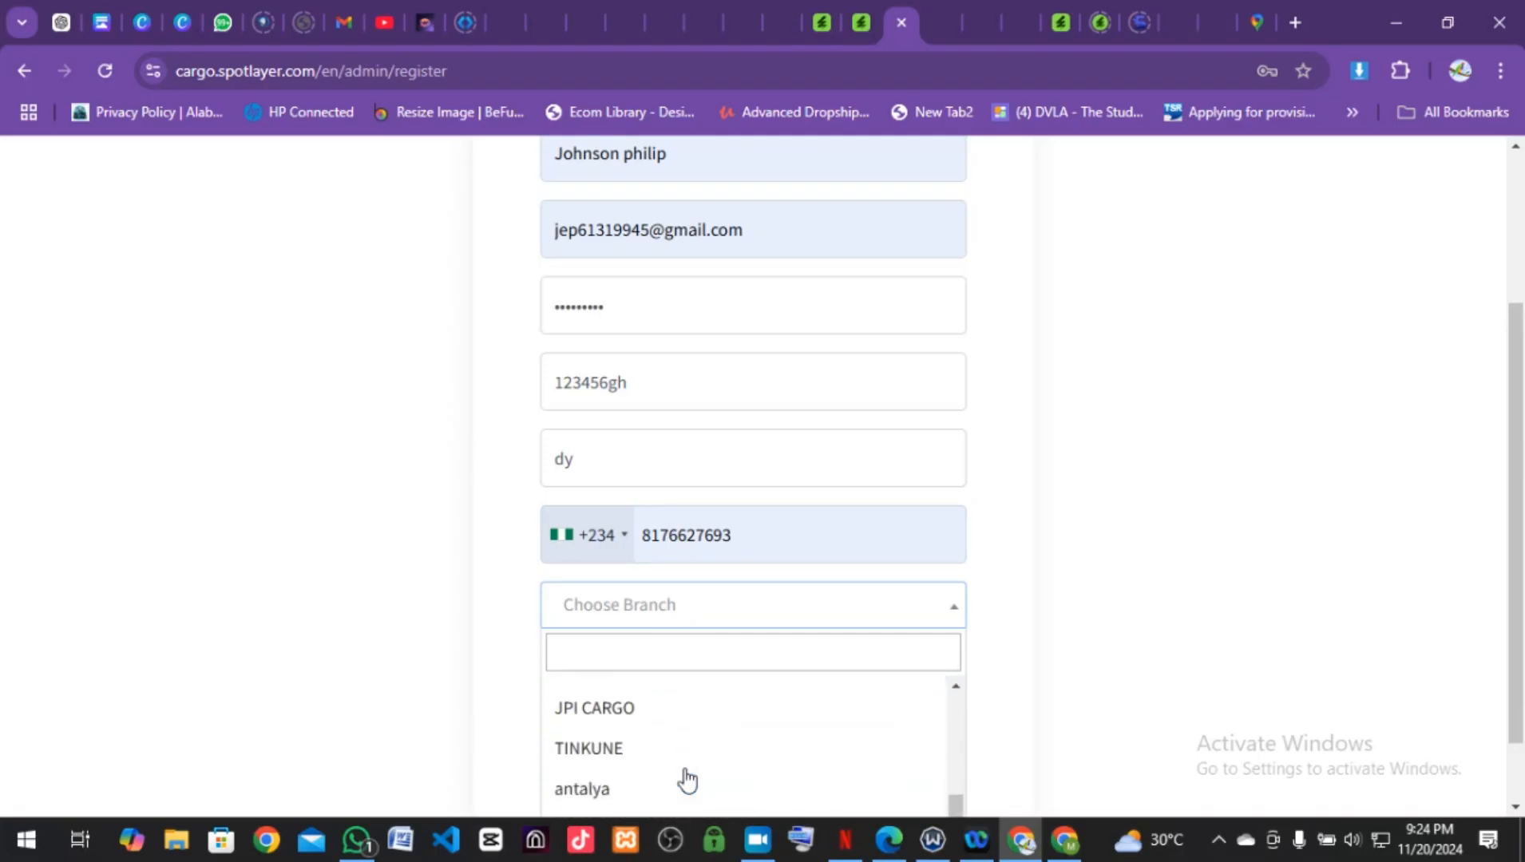
scroll(686, 769, "down", 5)
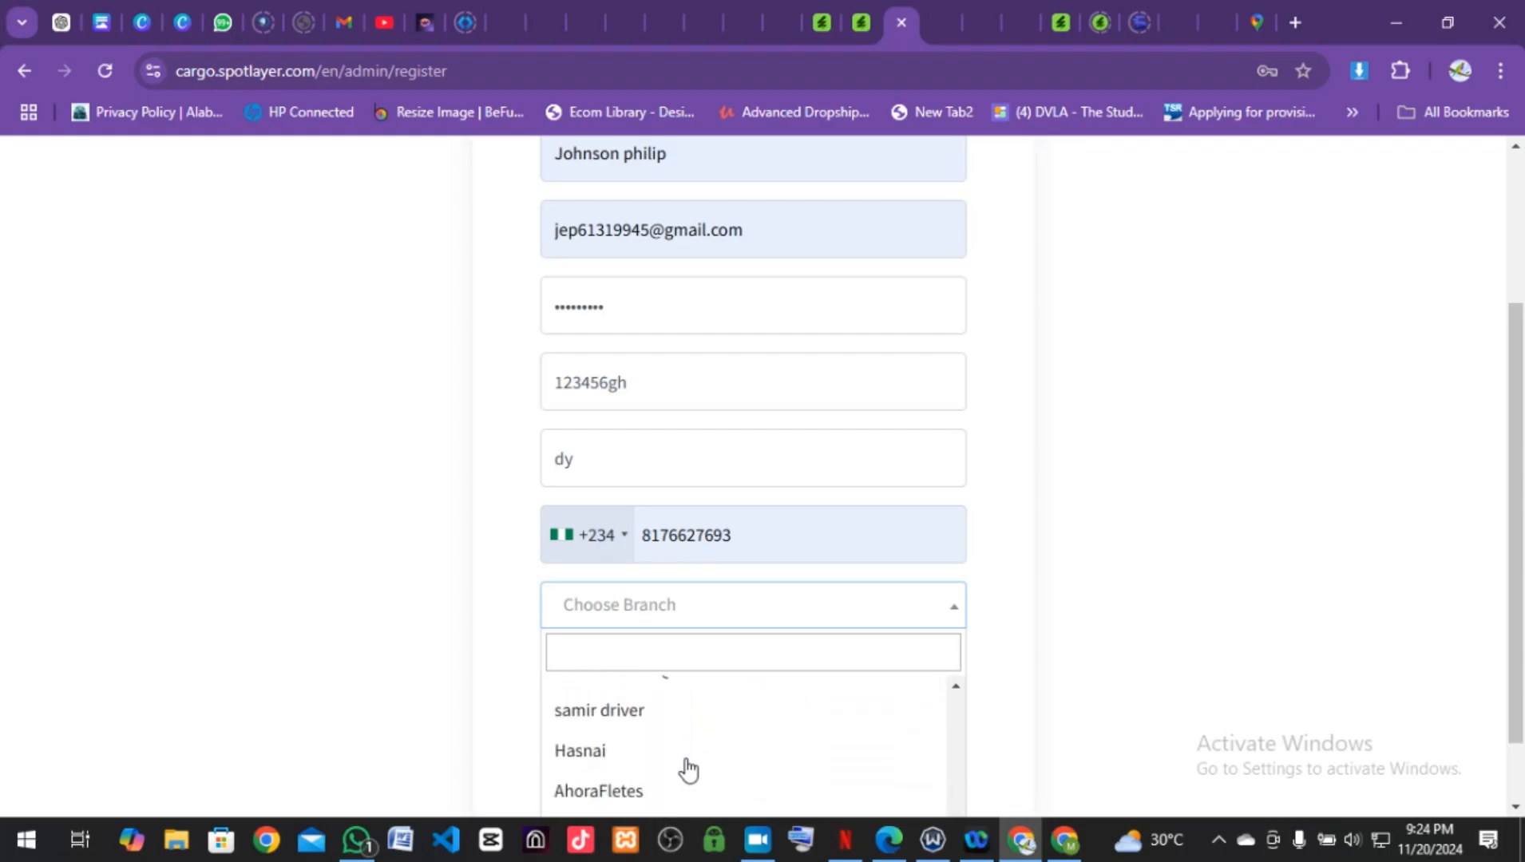
scroll(687, 769, "up", 2)
scroll(688, 768, "down", 1)
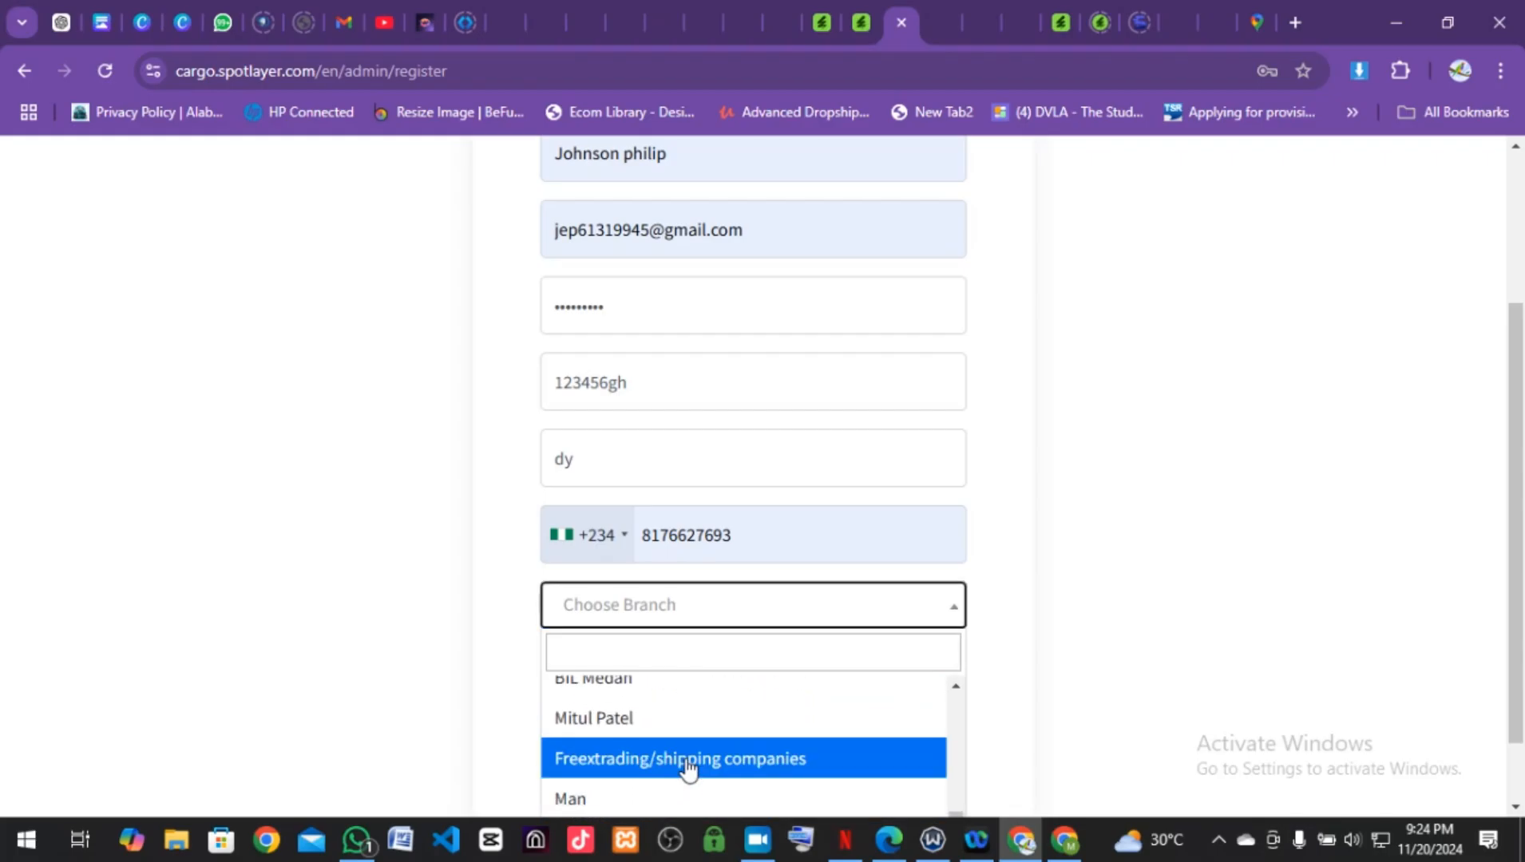
left_click(613, 800)
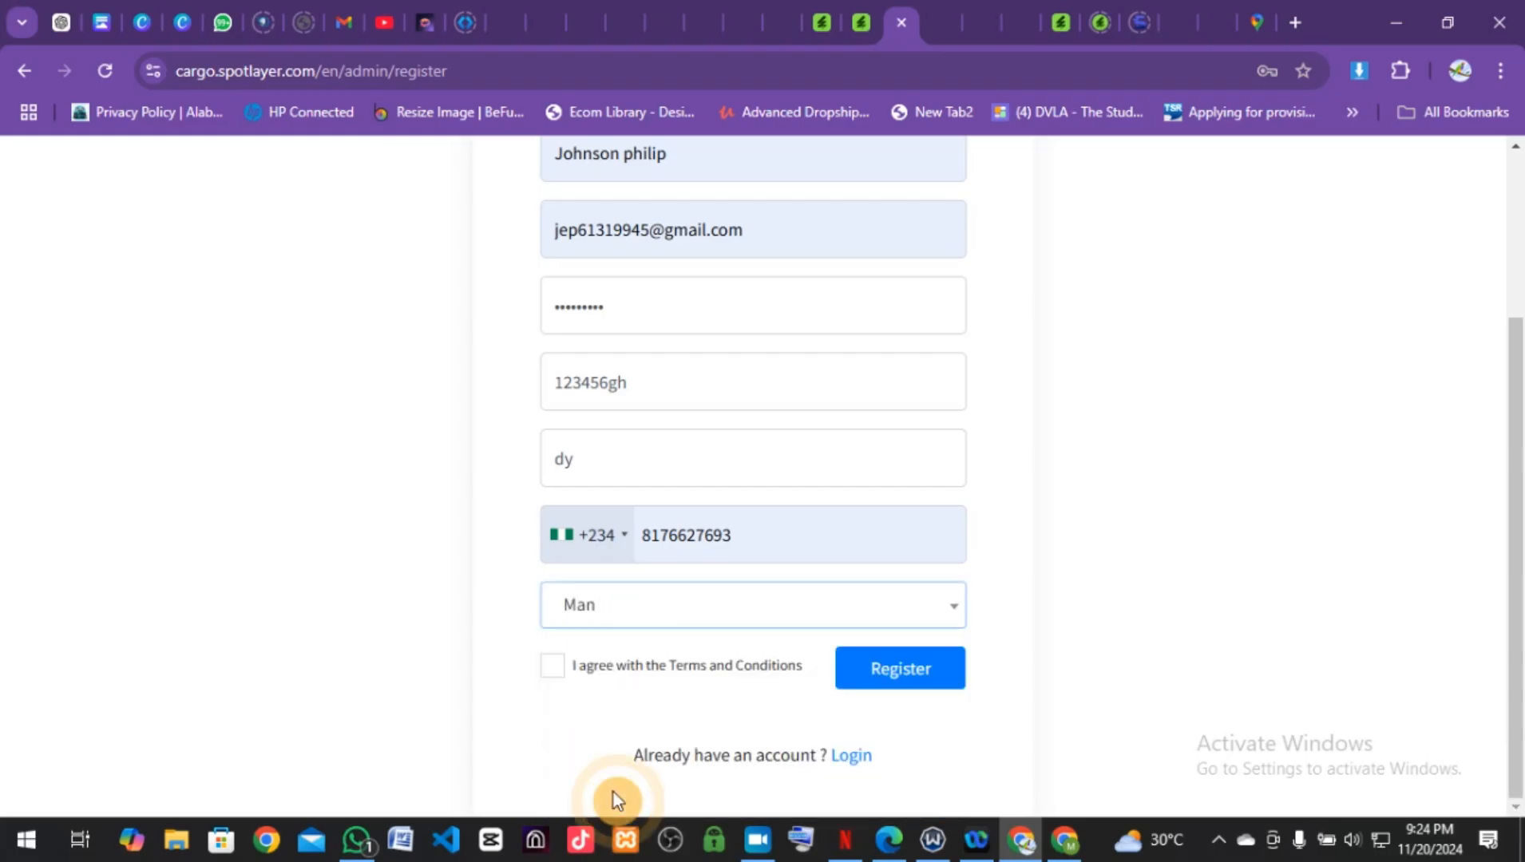
left_click(562, 681)
Step: Try registering, then correct the too-short owner name to 'simoic'
left_click(898, 680)
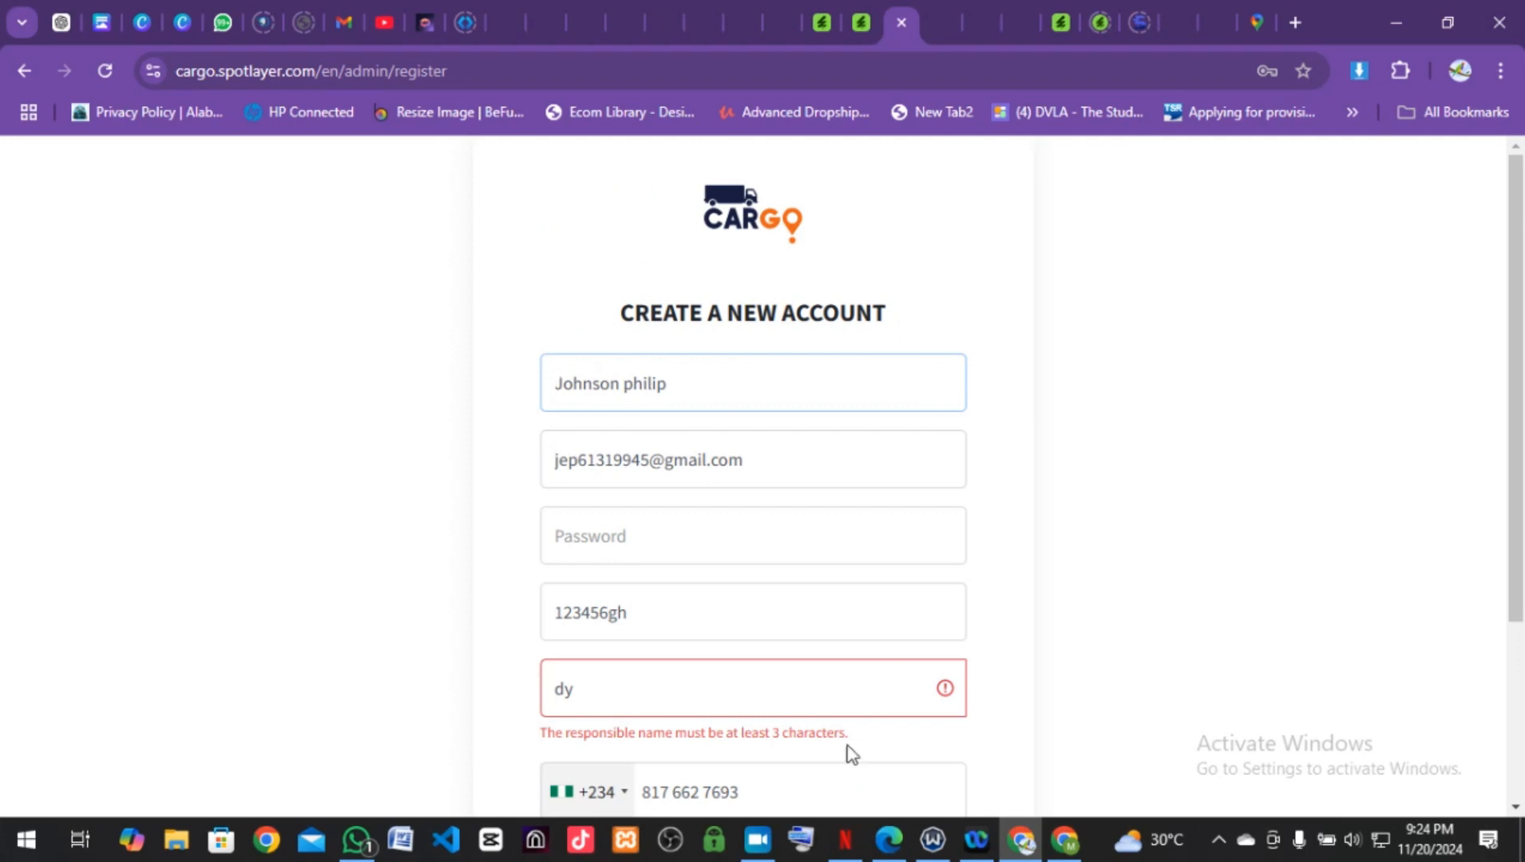
left_click(611, 693)
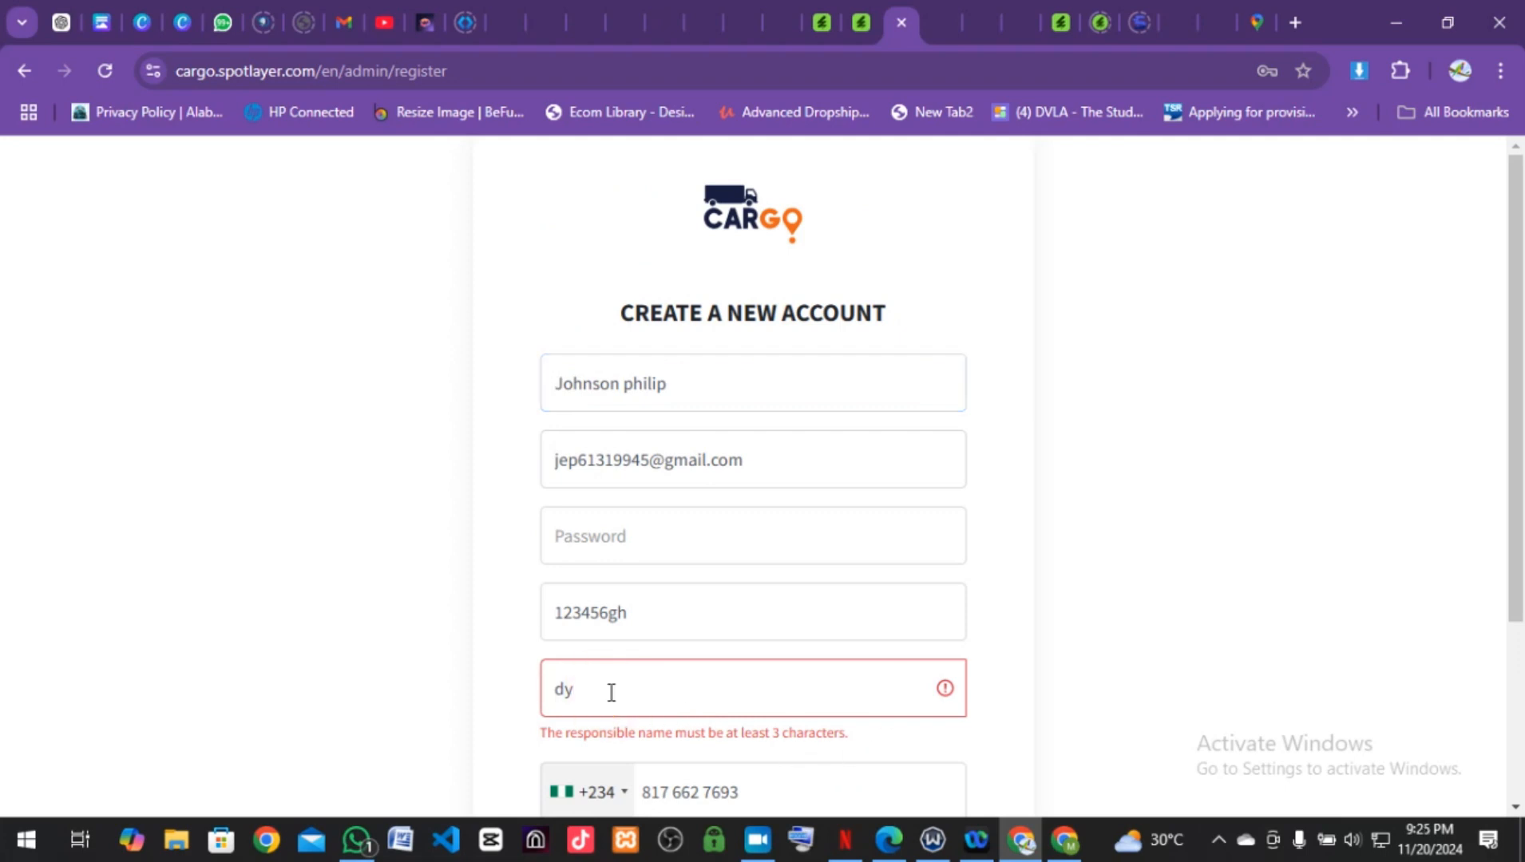
key("BackSpace")
key("BackSpace")
type("simoice")
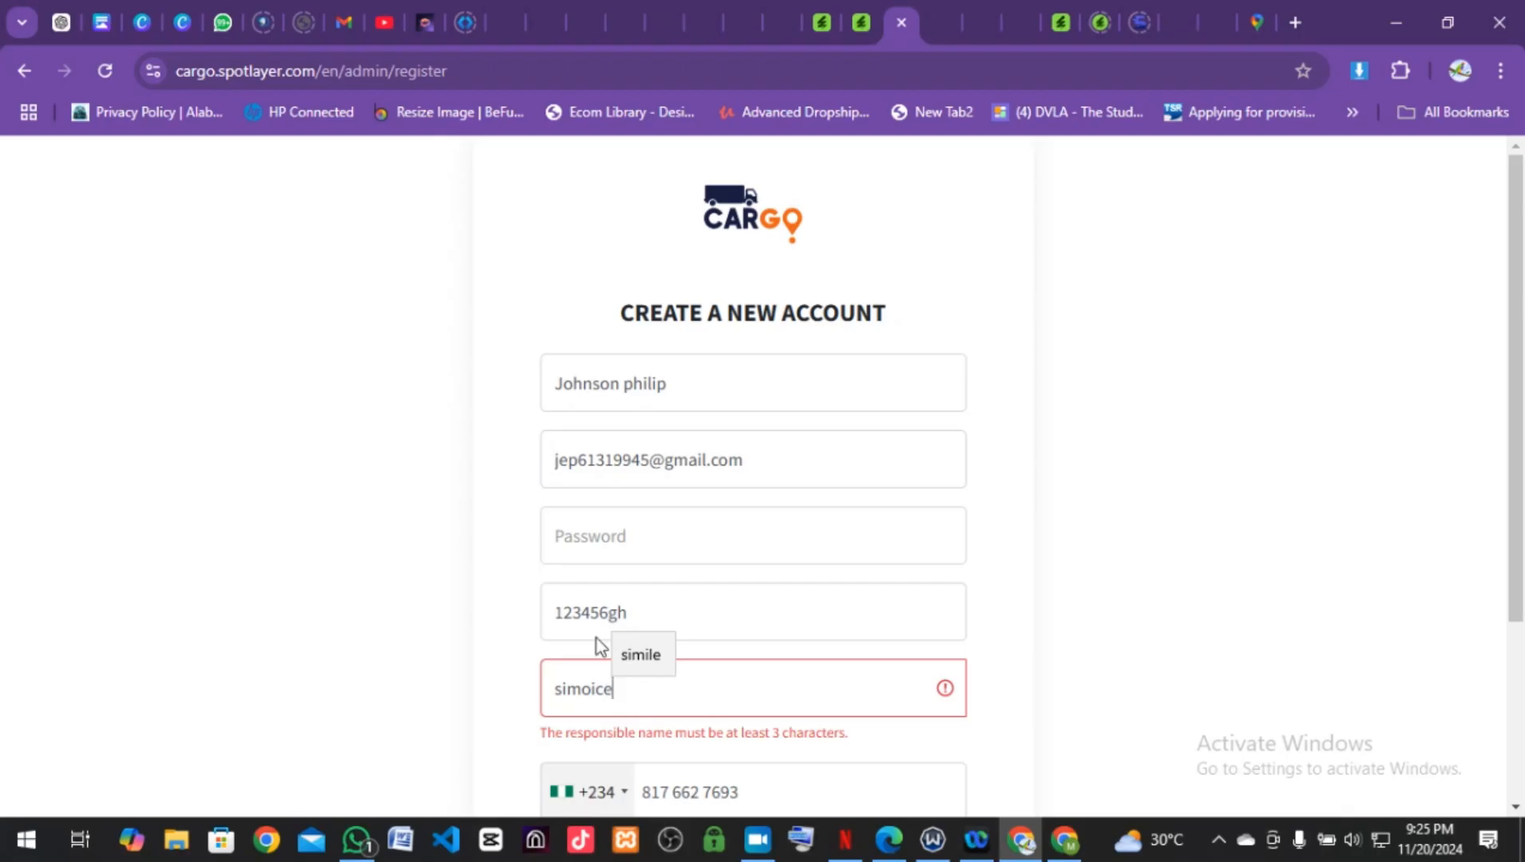
left_click(605, 536)
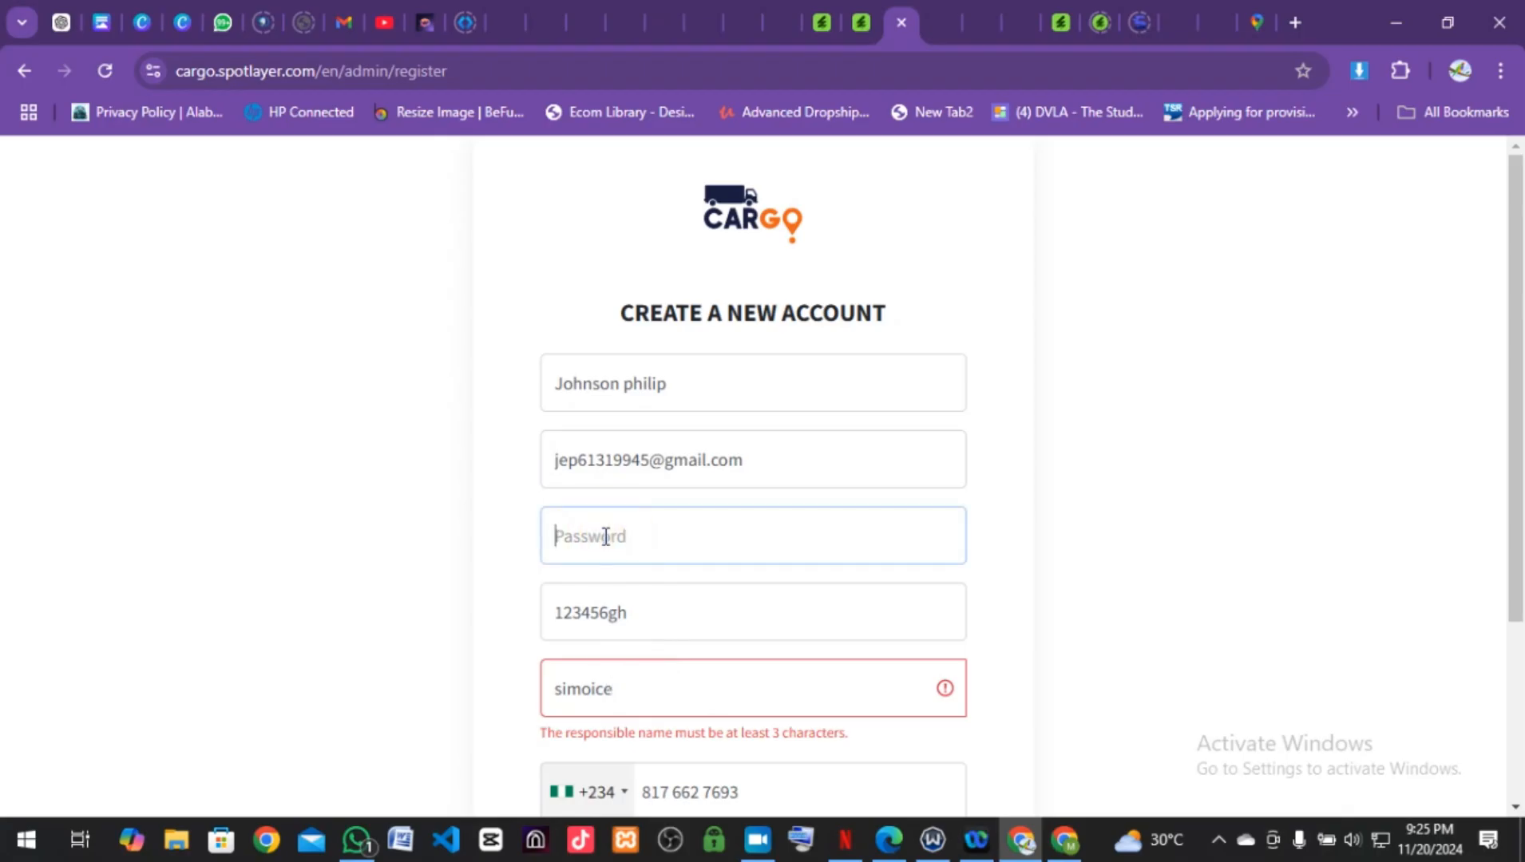
scroll(716, 605, "down", 3)
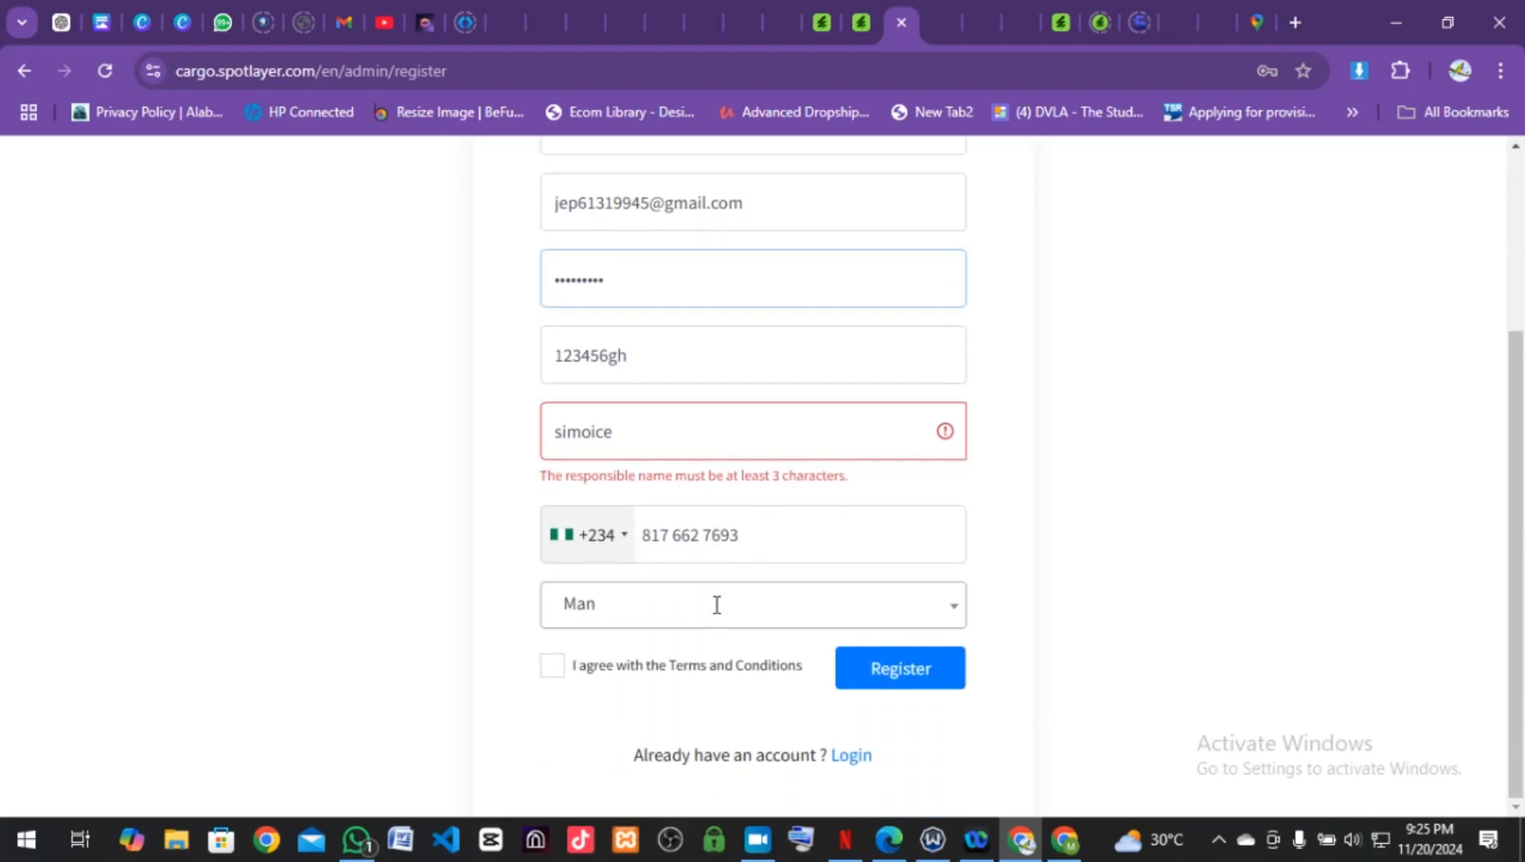
left_click(551, 666)
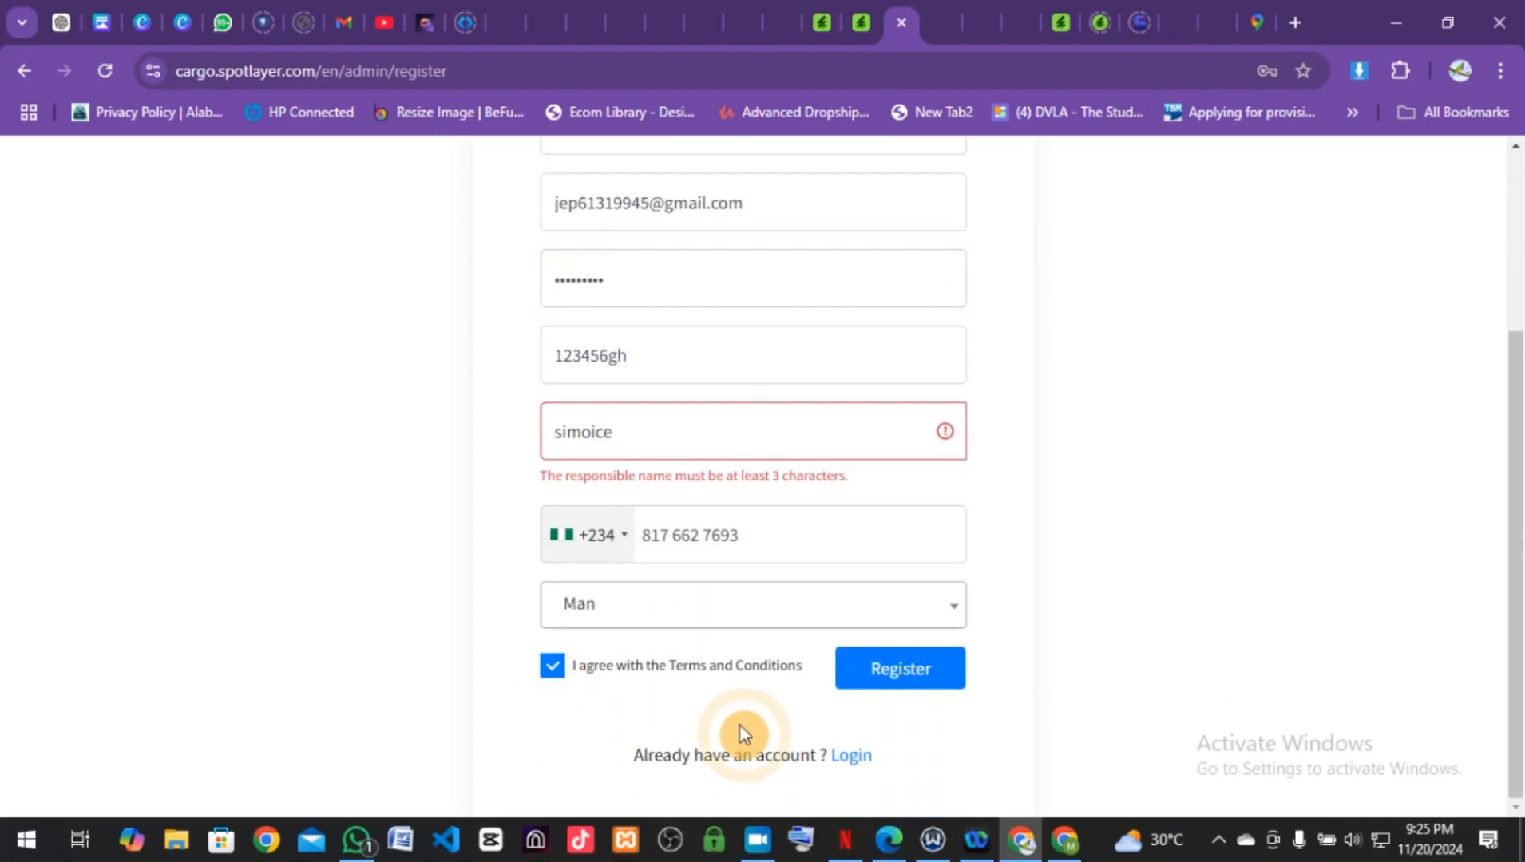
left_click(882, 697)
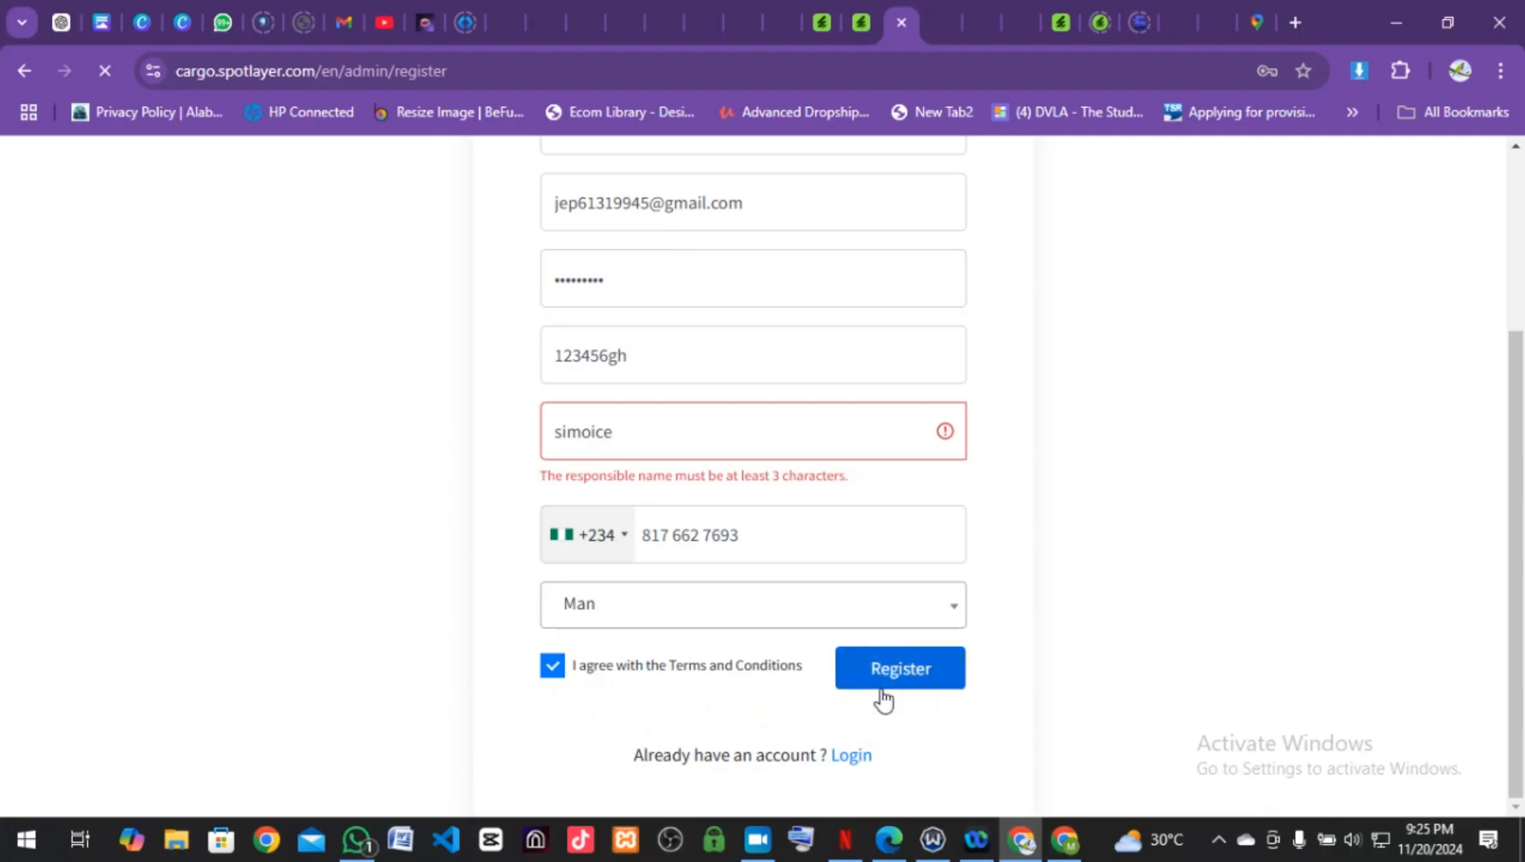
Step: Remove the spaces around 817 and 7693 in the phone number
scroll(882, 689, "down", 3)
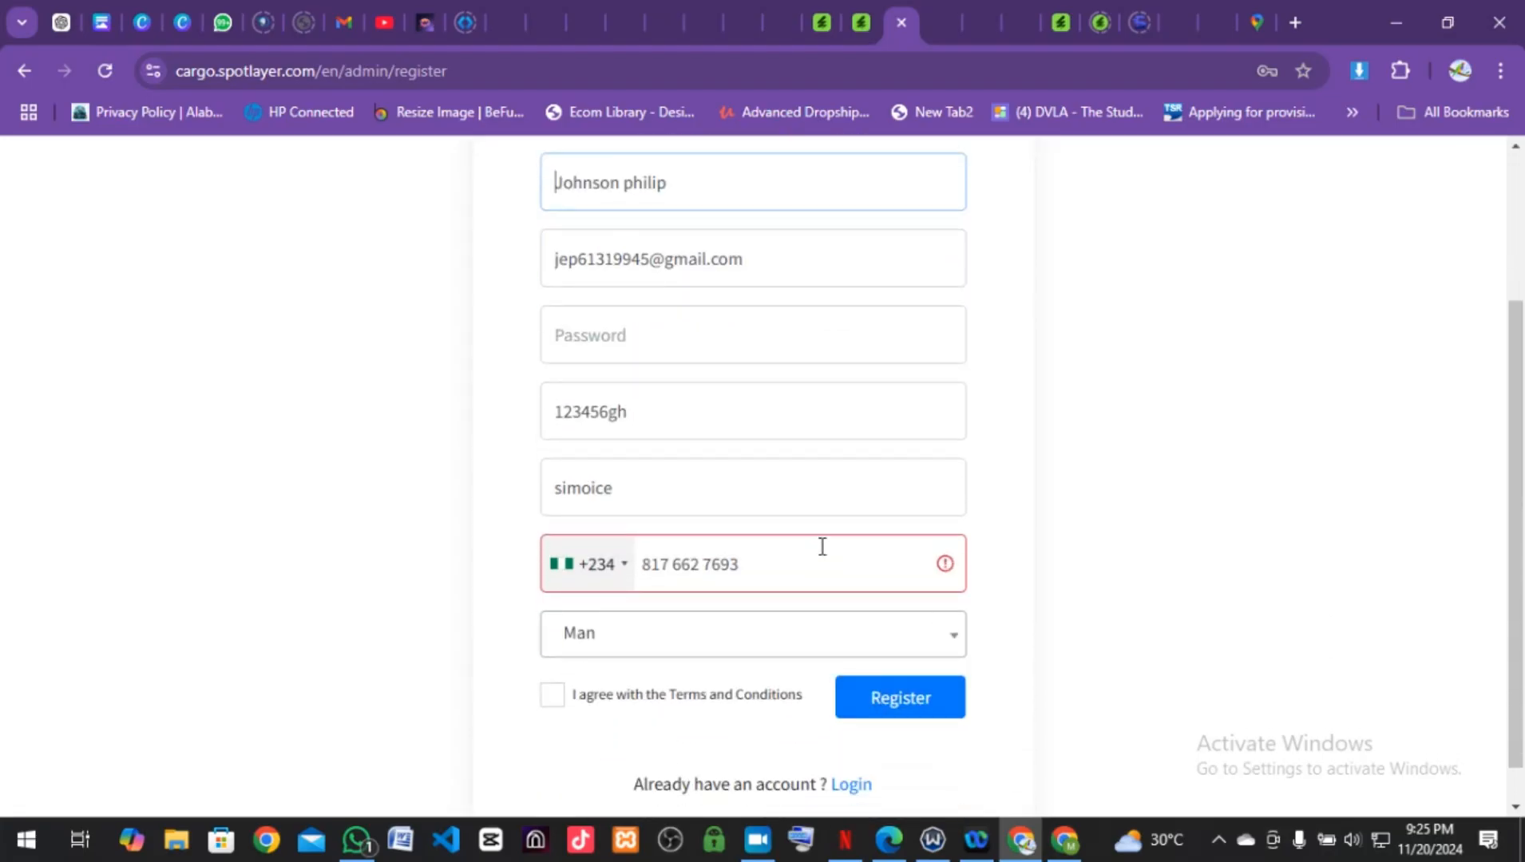
left_click(709, 570)
key("BackSpace")
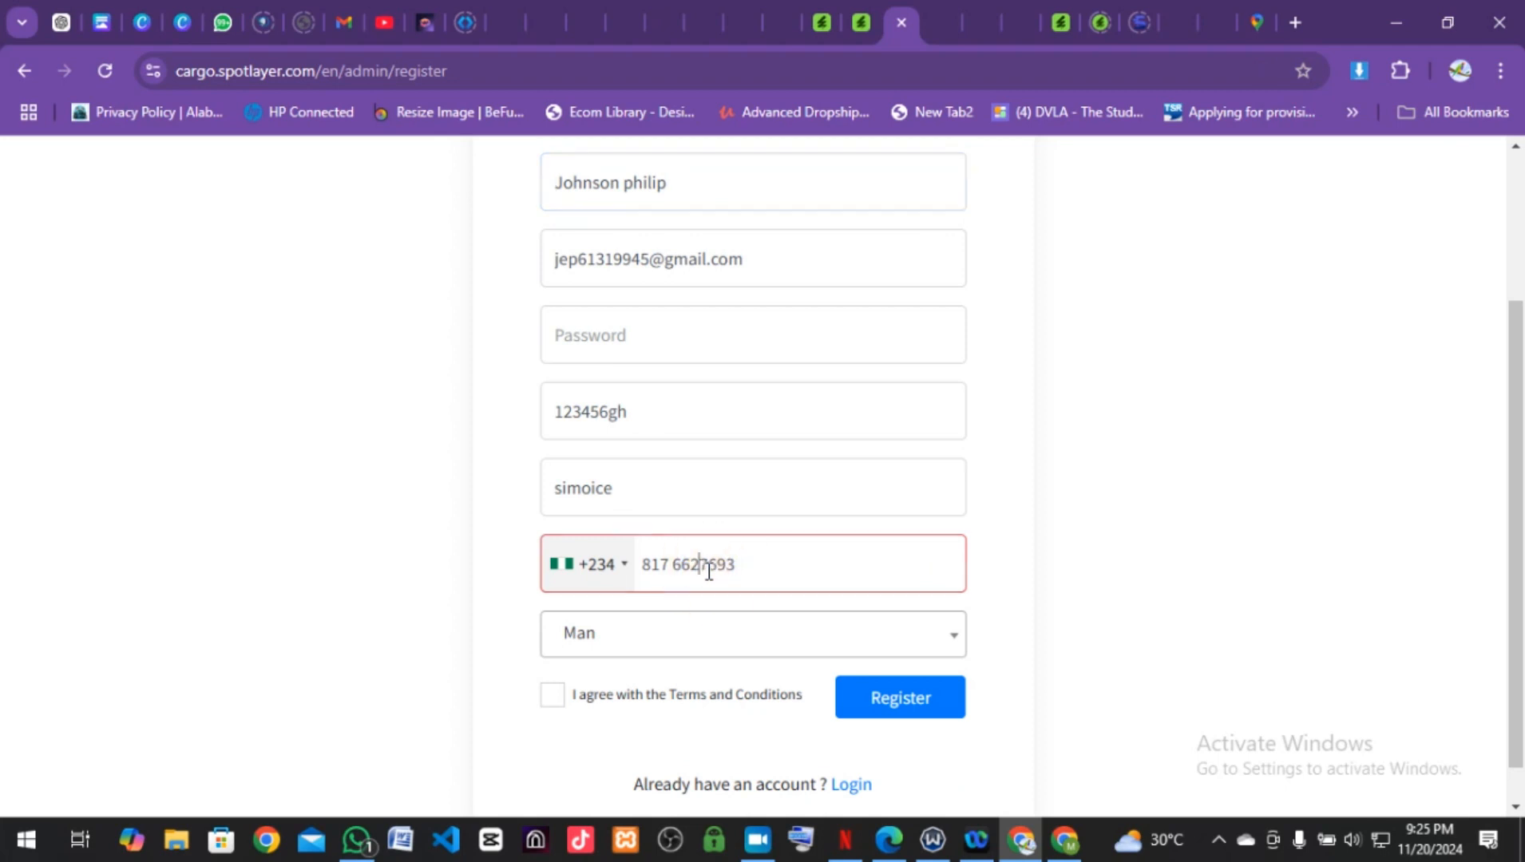
left_click(676, 565)
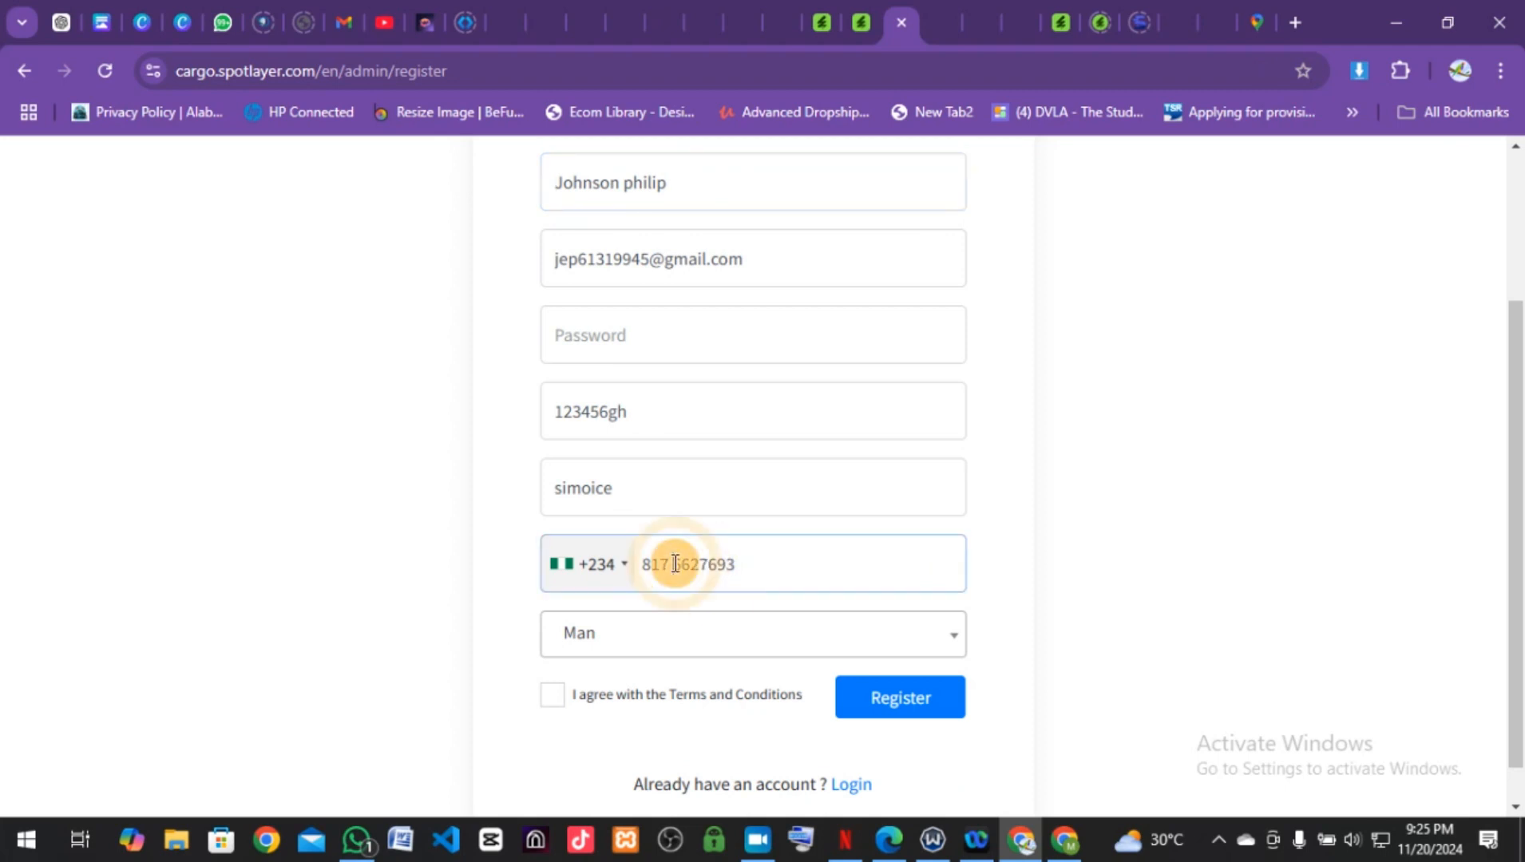
key("BackSpace")
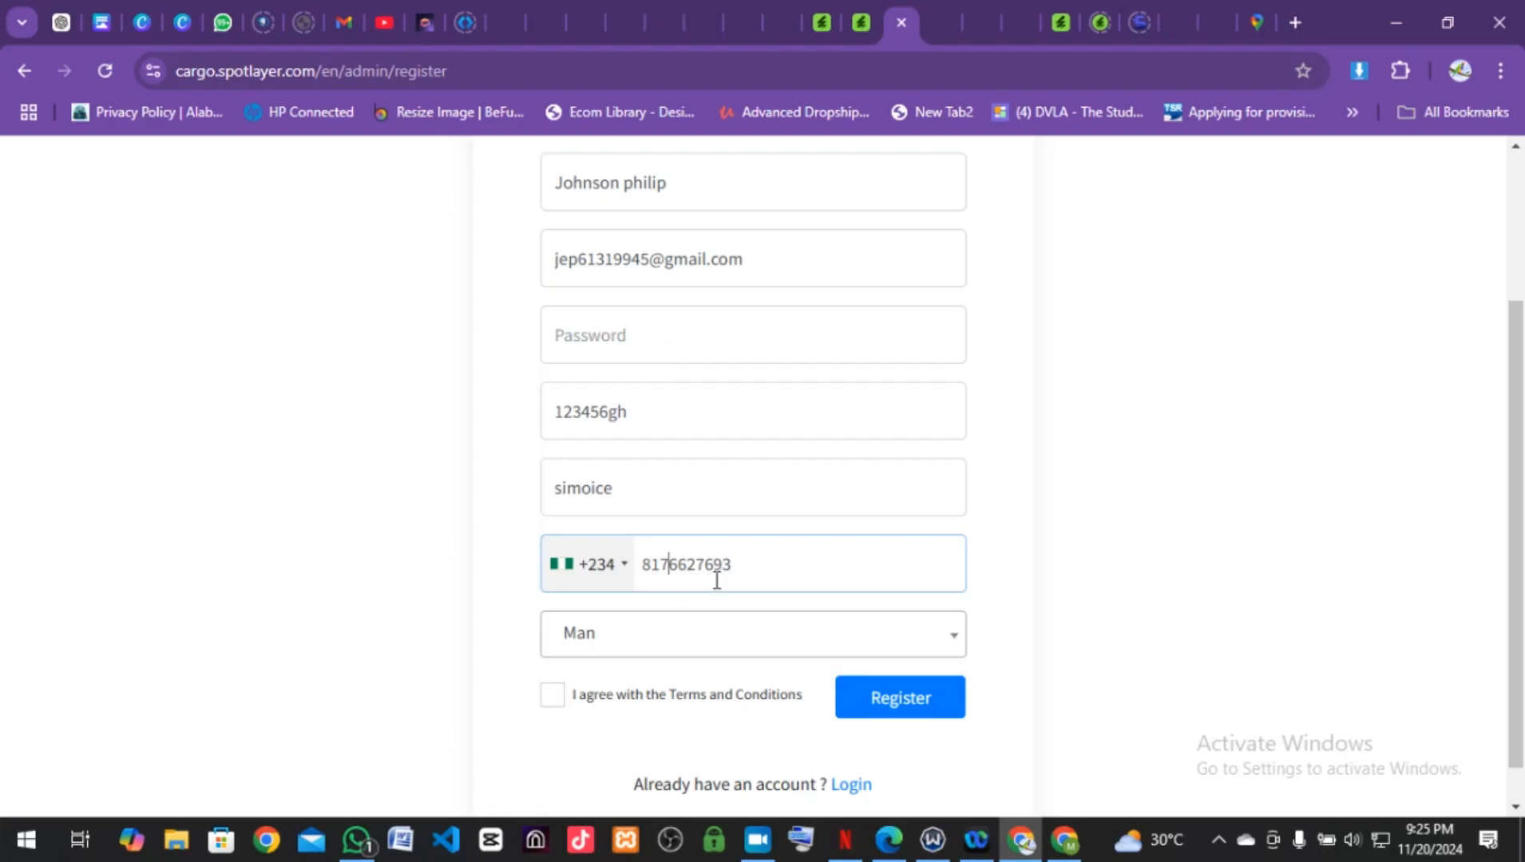
double_click(643, 565)
left_click(643, 565)
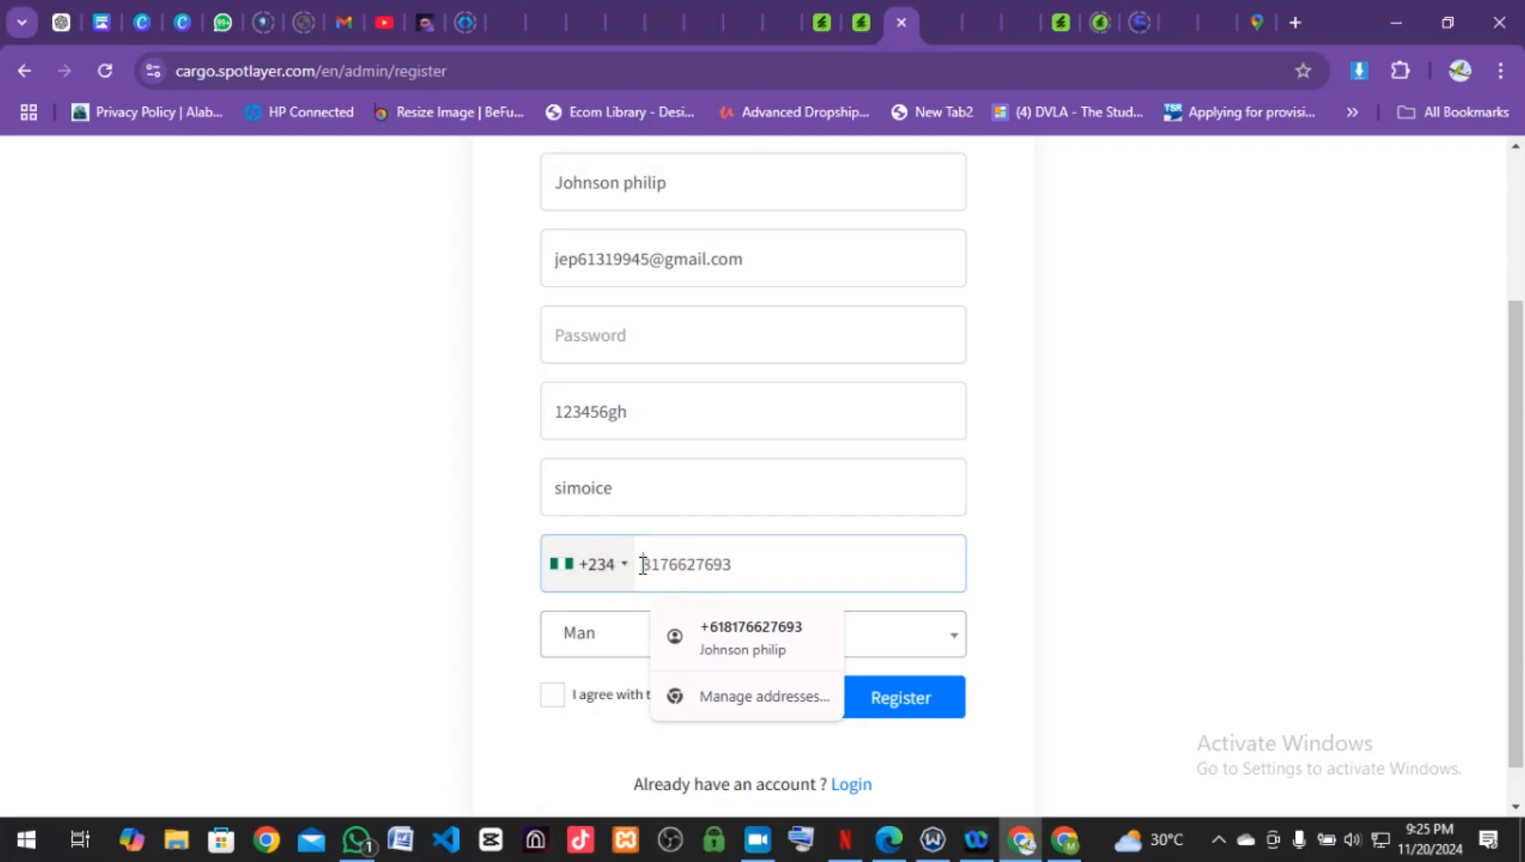
left_click(638, 335)
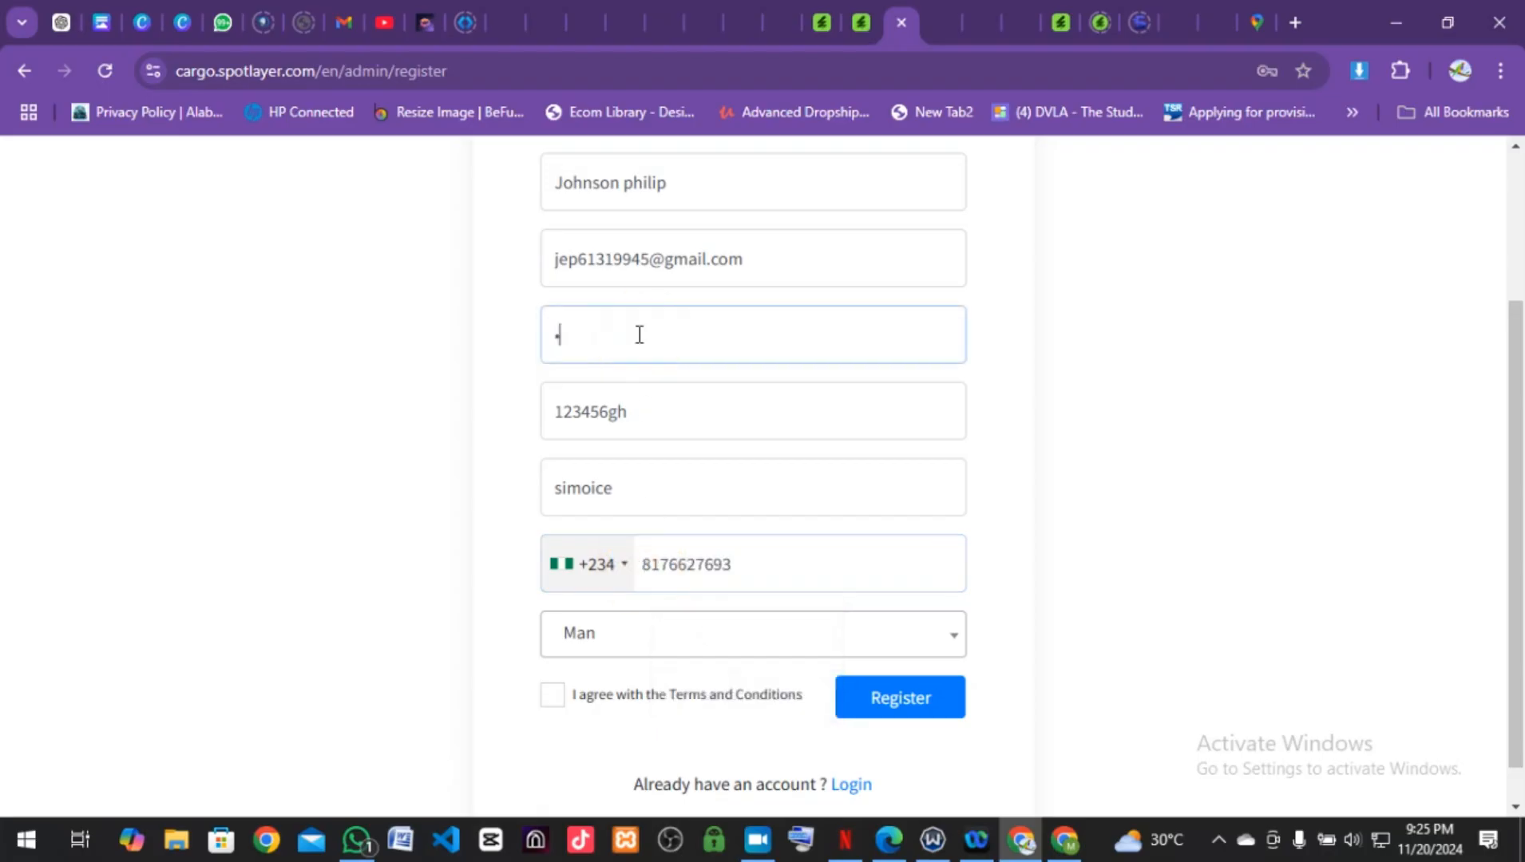
scroll(630, 577, "down", 1)
scroll(631, 577, "up", 3)
scroll(637, 576, "down", 3)
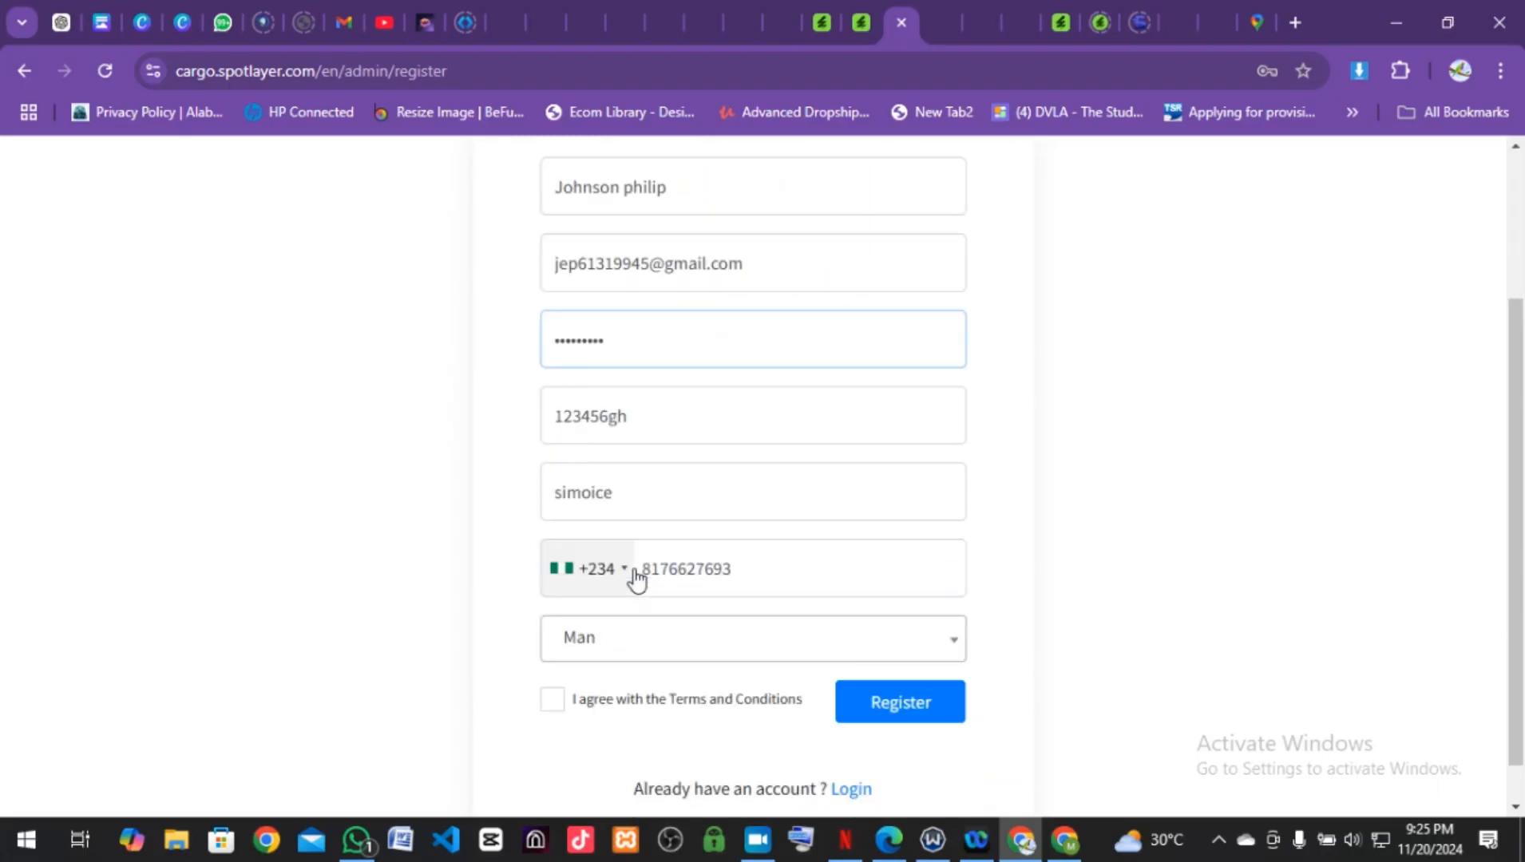
scroll(637, 578, "down", 1)
left_click(552, 663)
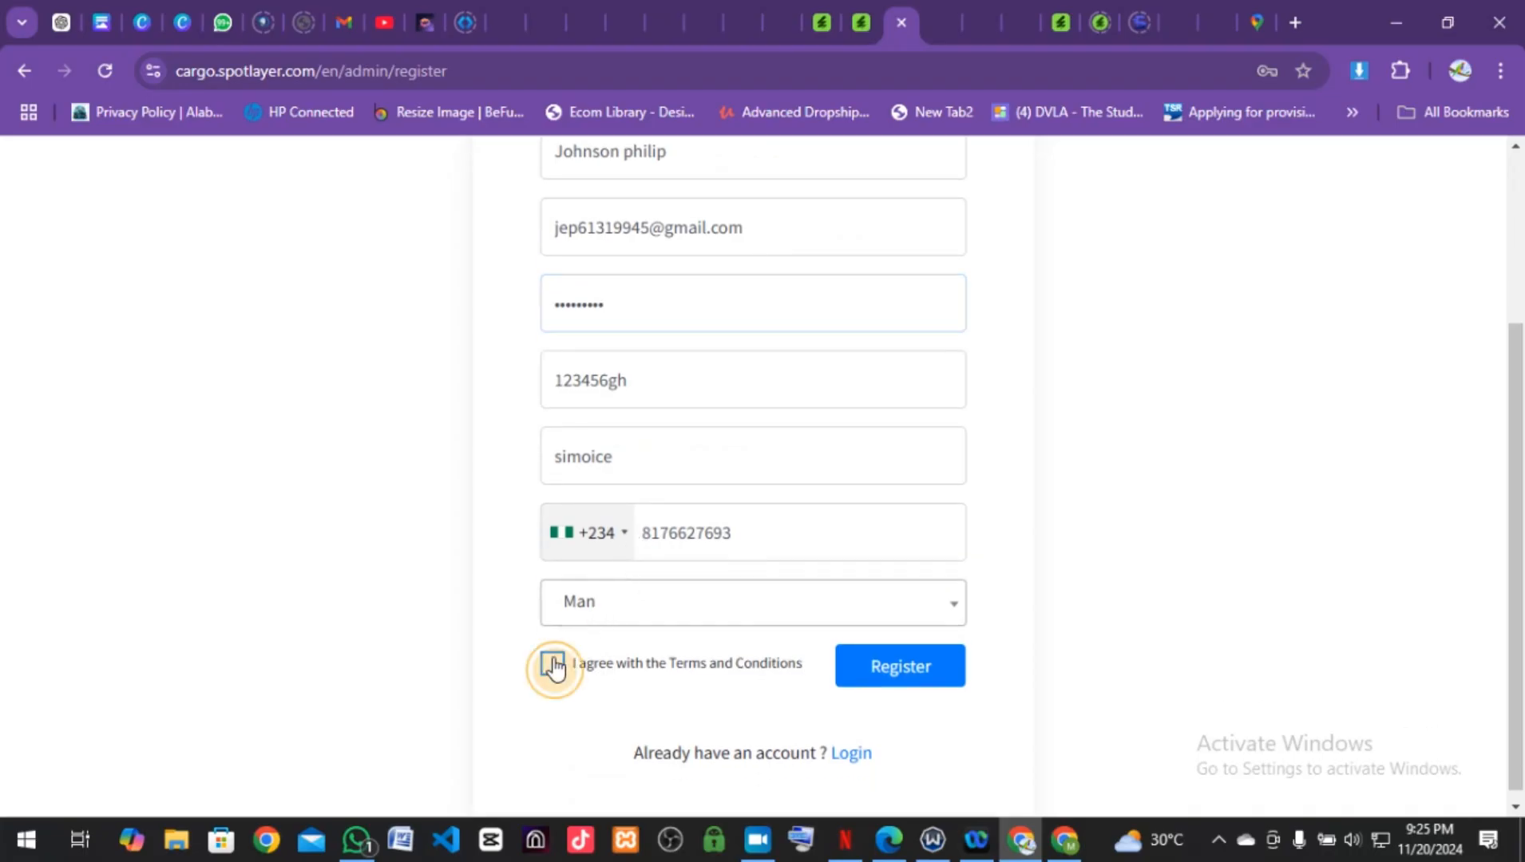
left_click(875, 677)
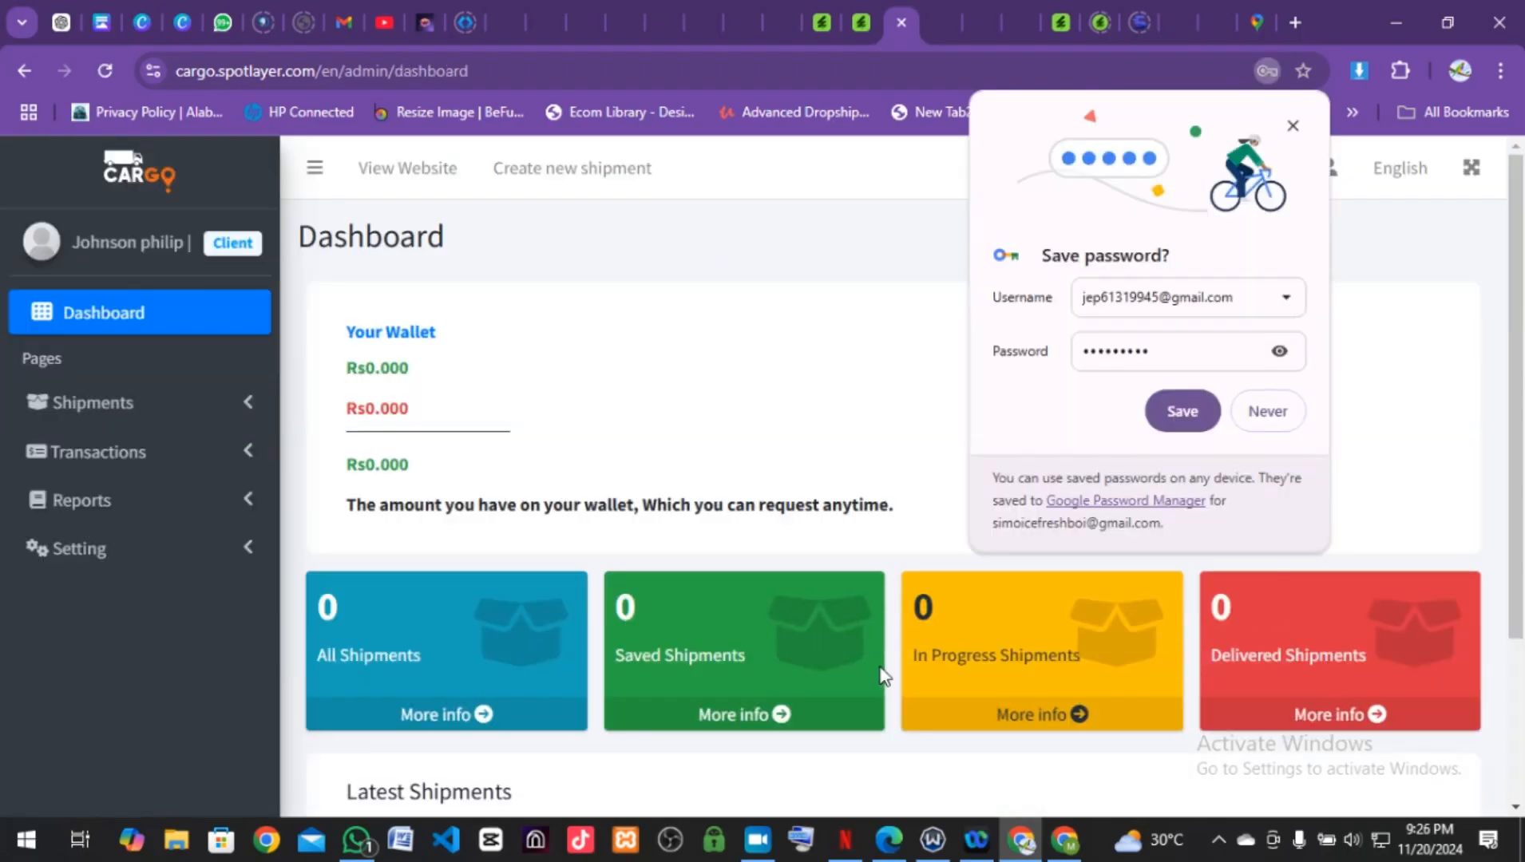
Step: Save the new login in Chrome and check the empty Latest Shipments list
left_click(1178, 411)
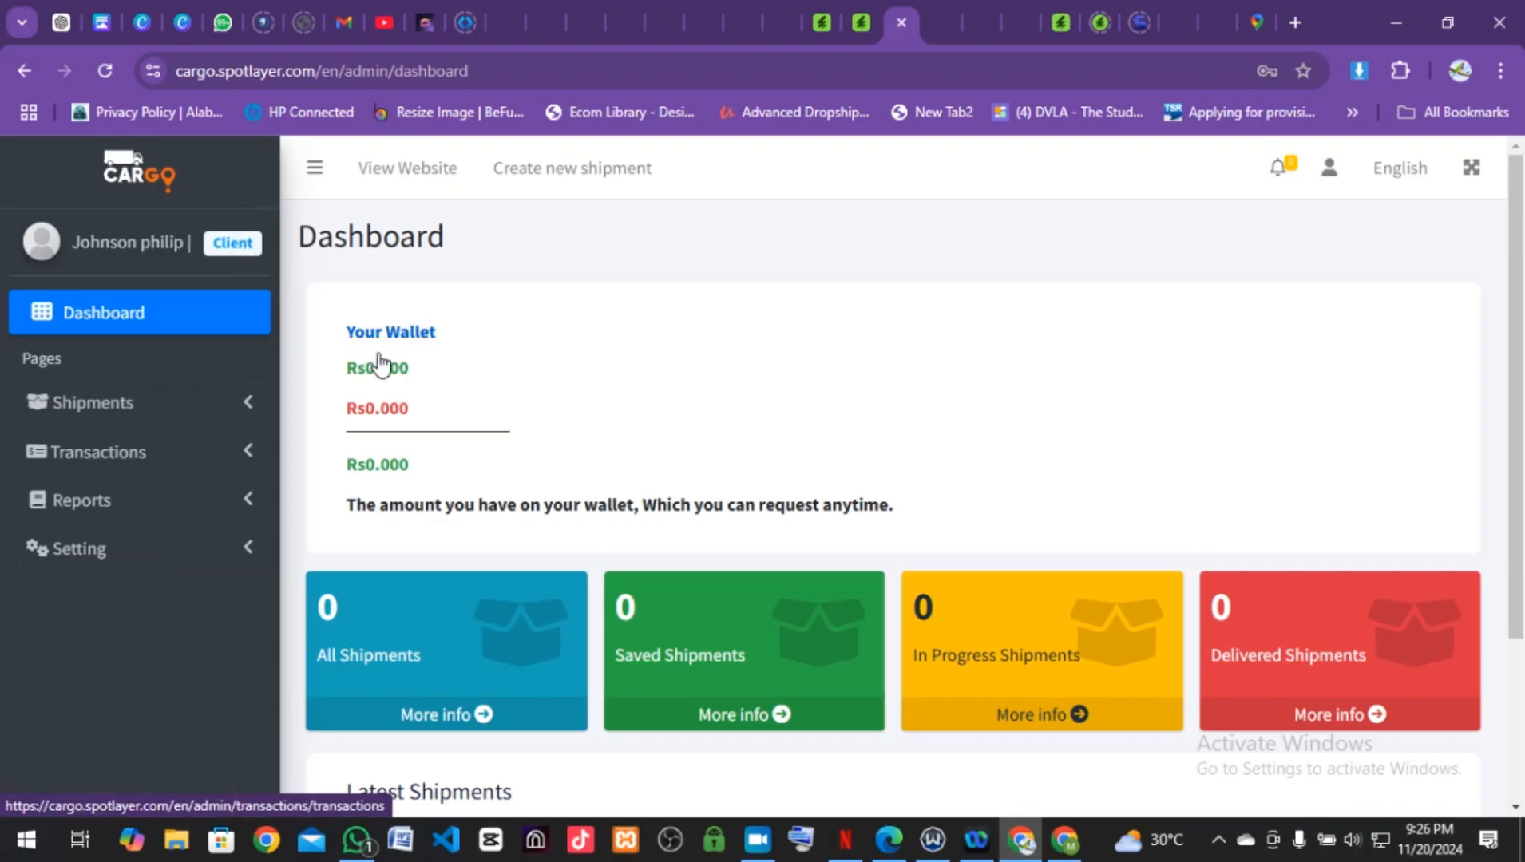
scroll(470, 663, "down", 2)
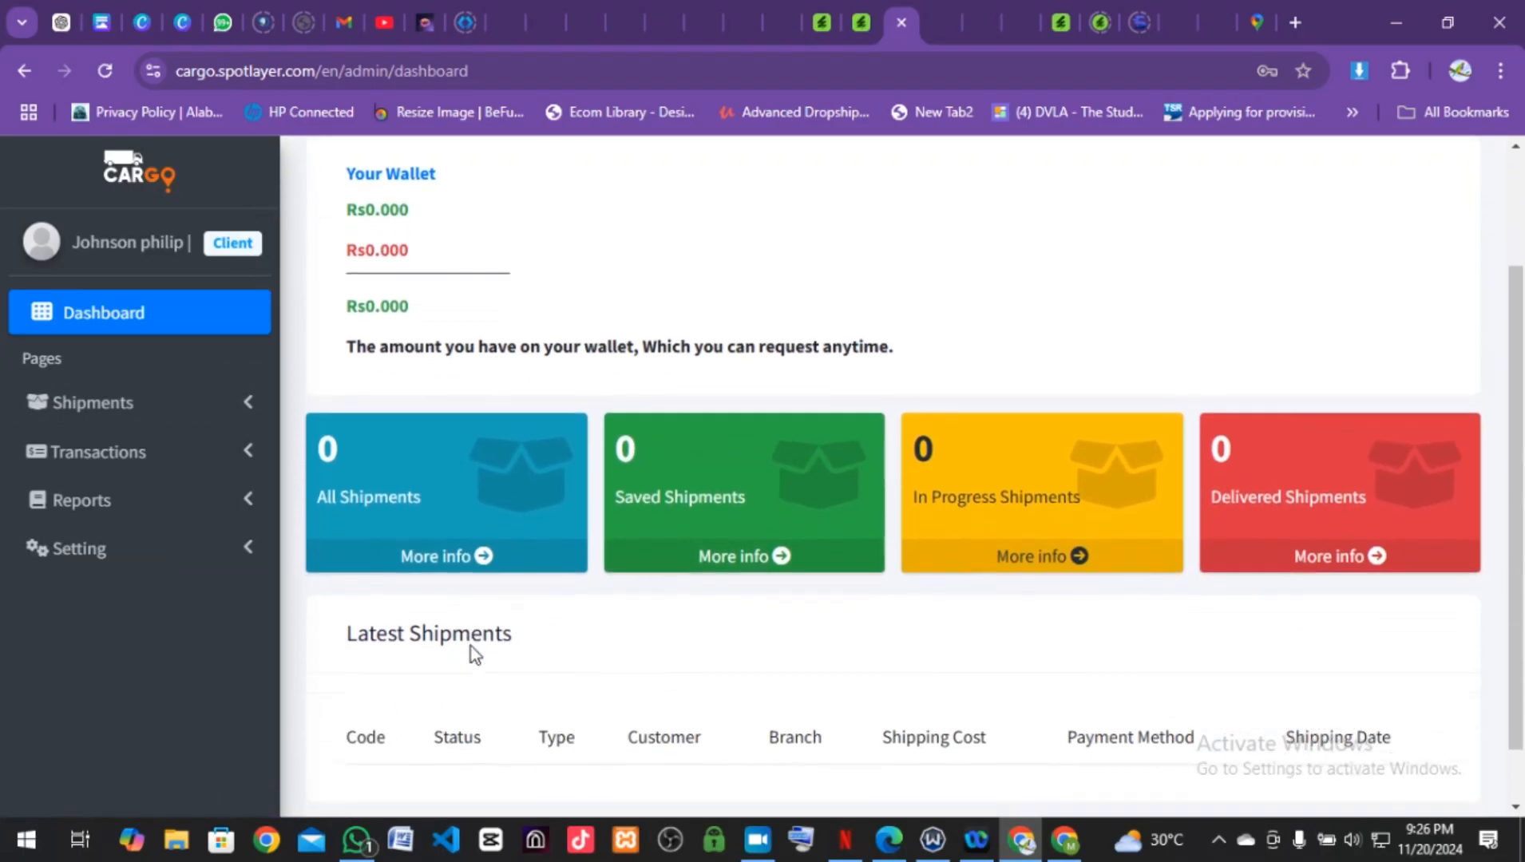
scroll(470, 650, "up", 2)
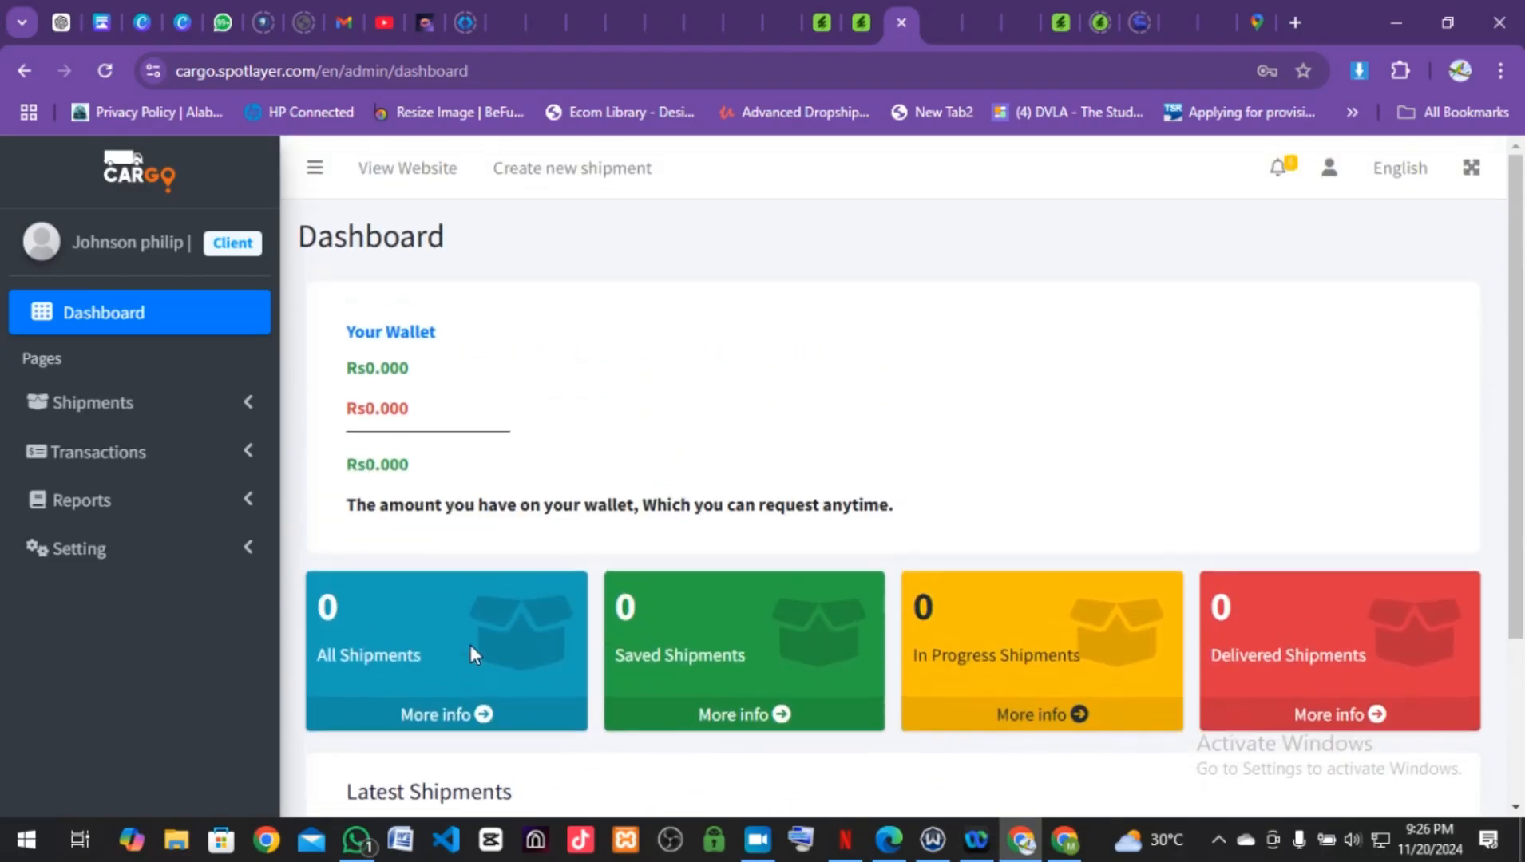
Step: Start a new shipment as Pickup and find the Customer Address list empty
left_click(550, 180)
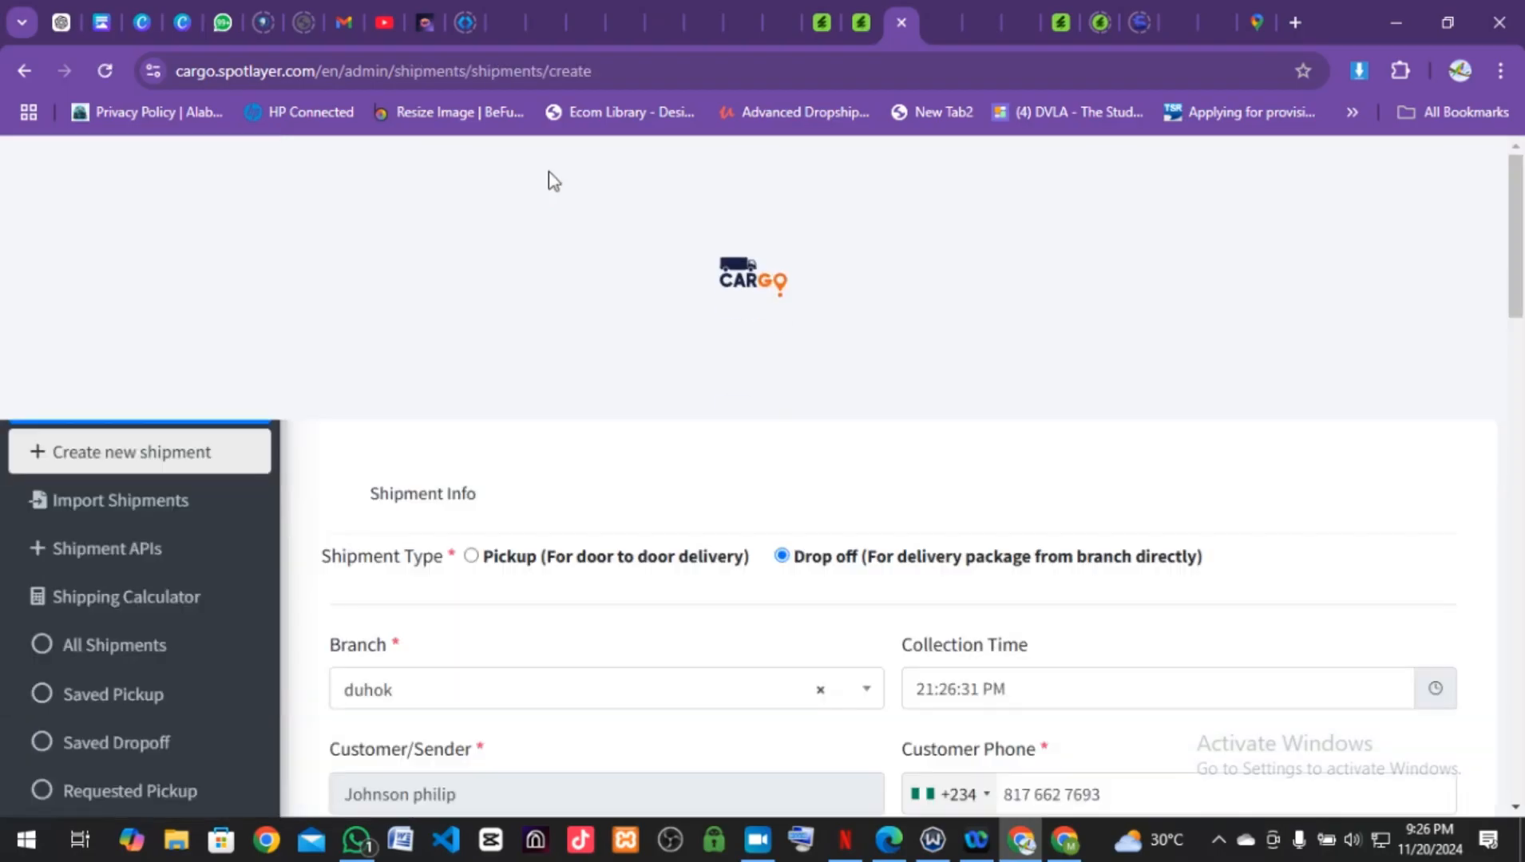
scroll(547, 177, "down", 3)
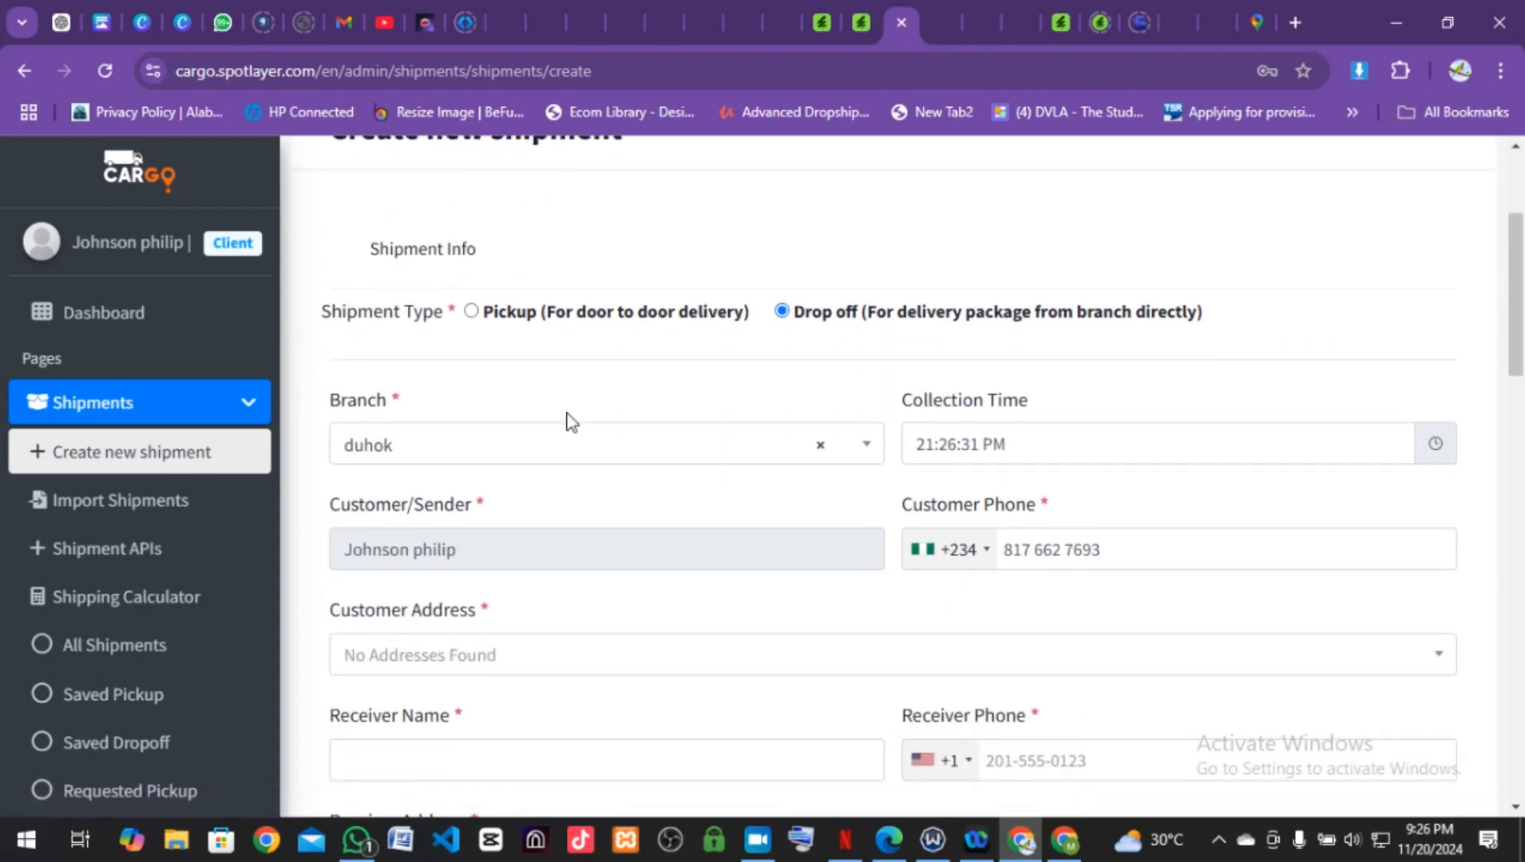
scroll(567, 416, "down", 1)
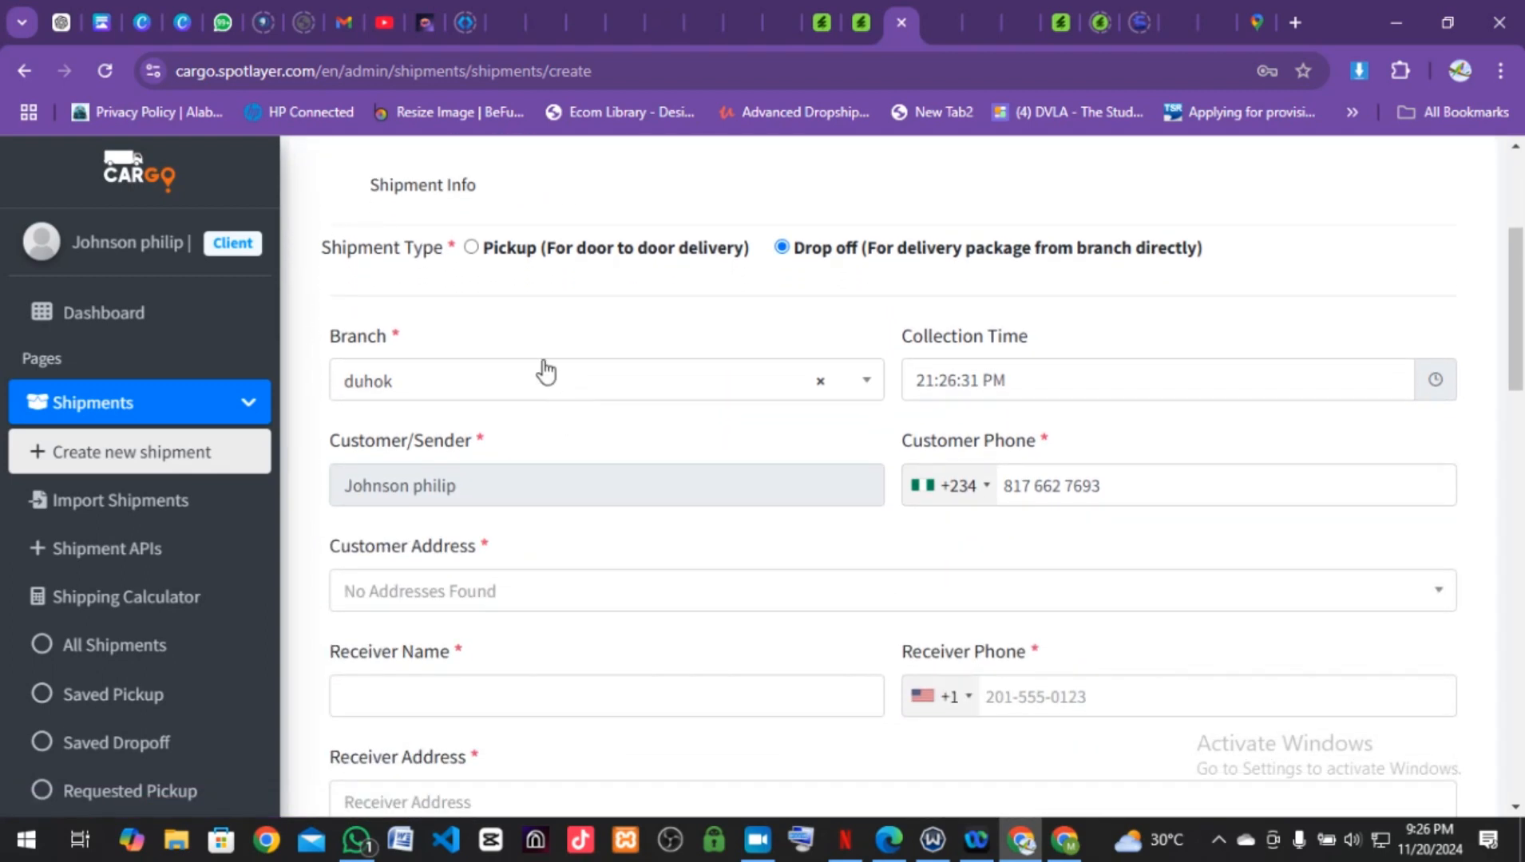
scroll(546, 373, "up", 1)
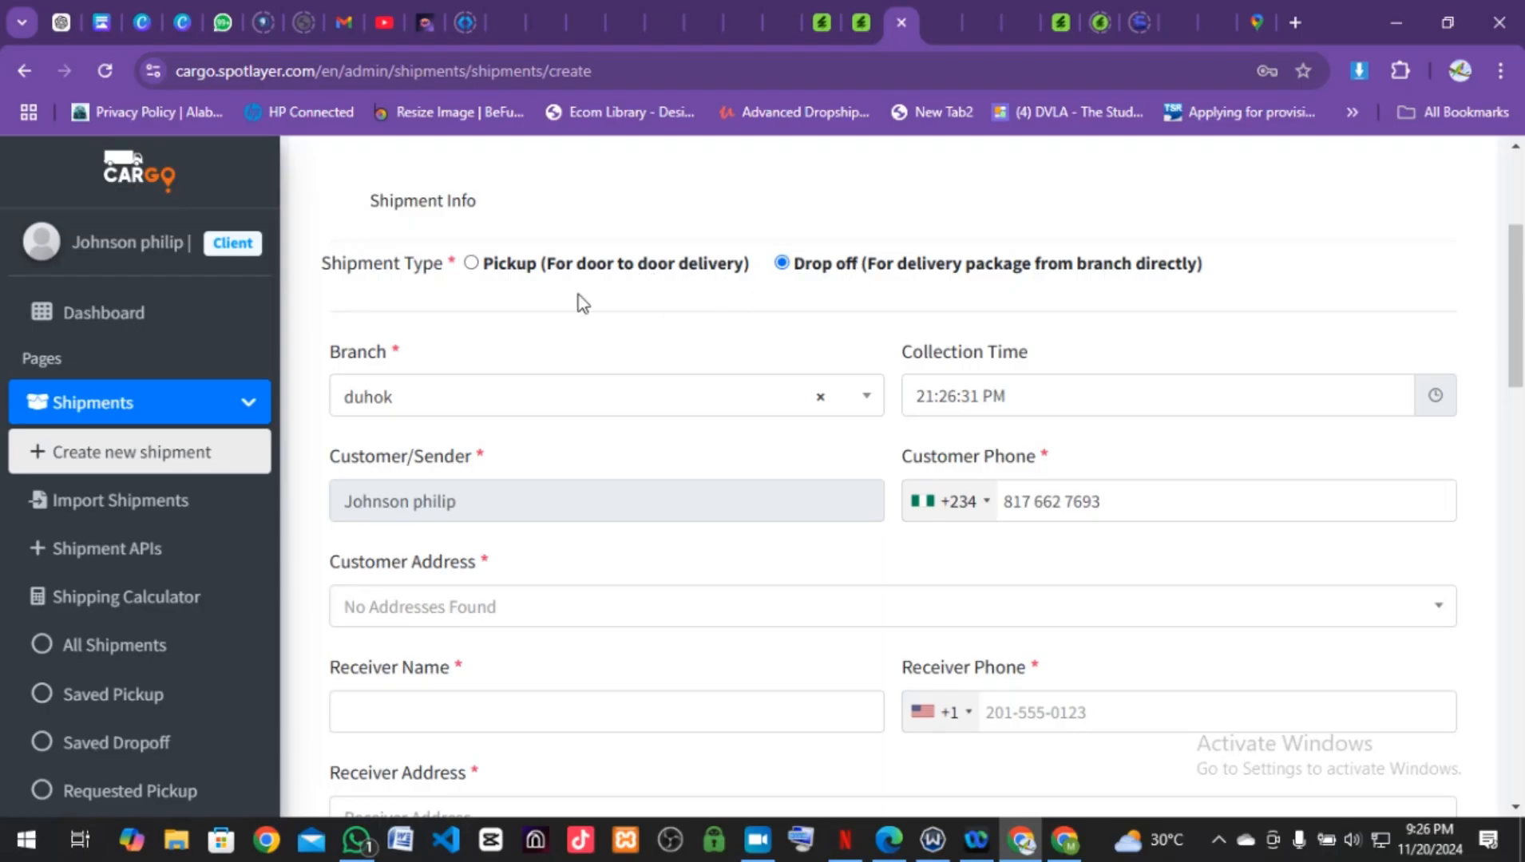
left_click(470, 266)
scroll(423, 422, "down", 2)
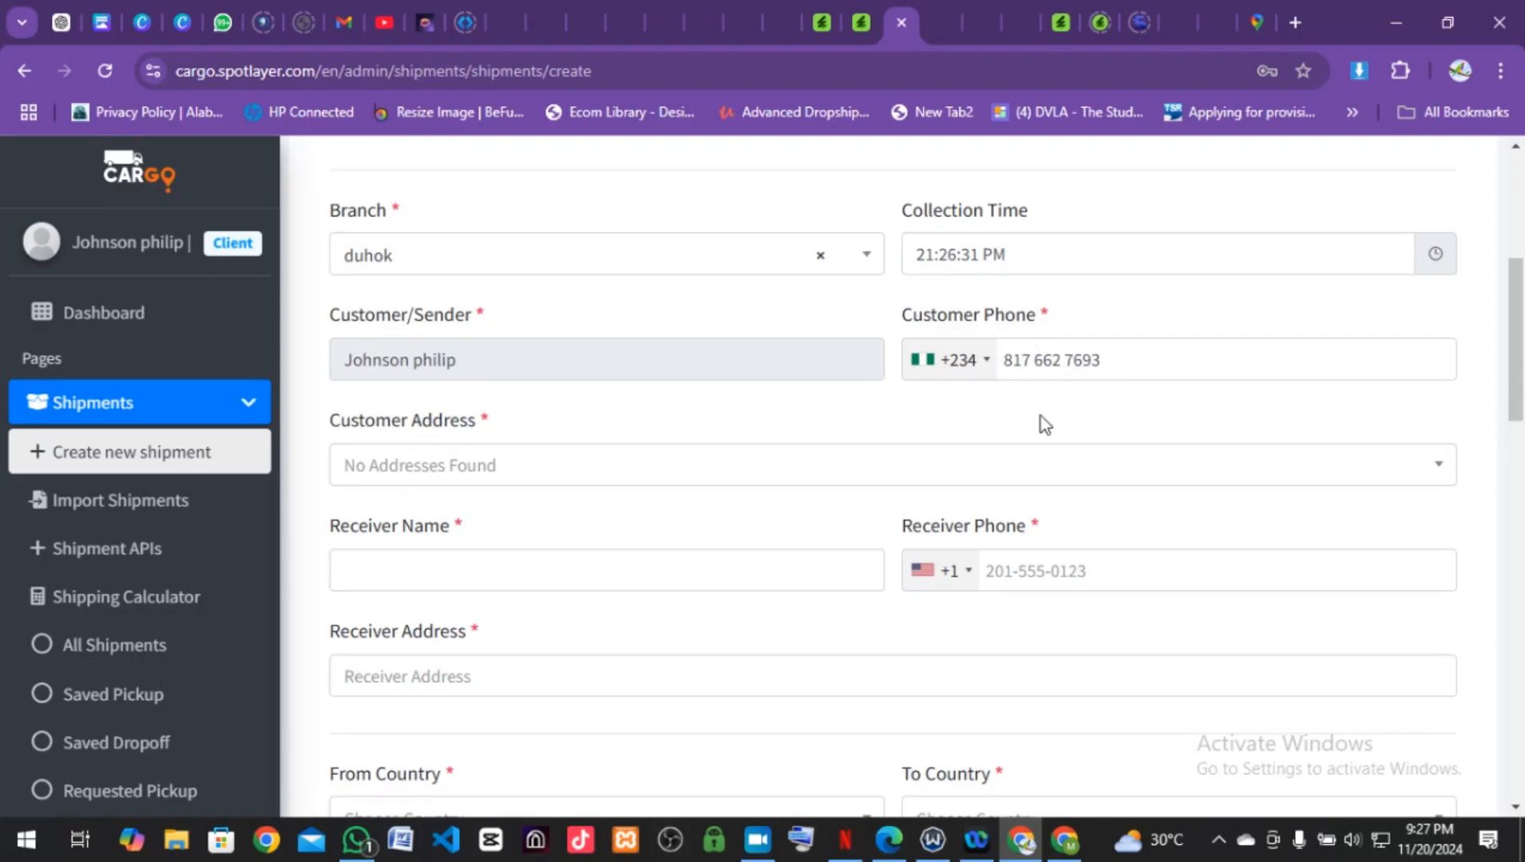
scroll(1044, 425, "down", 1)
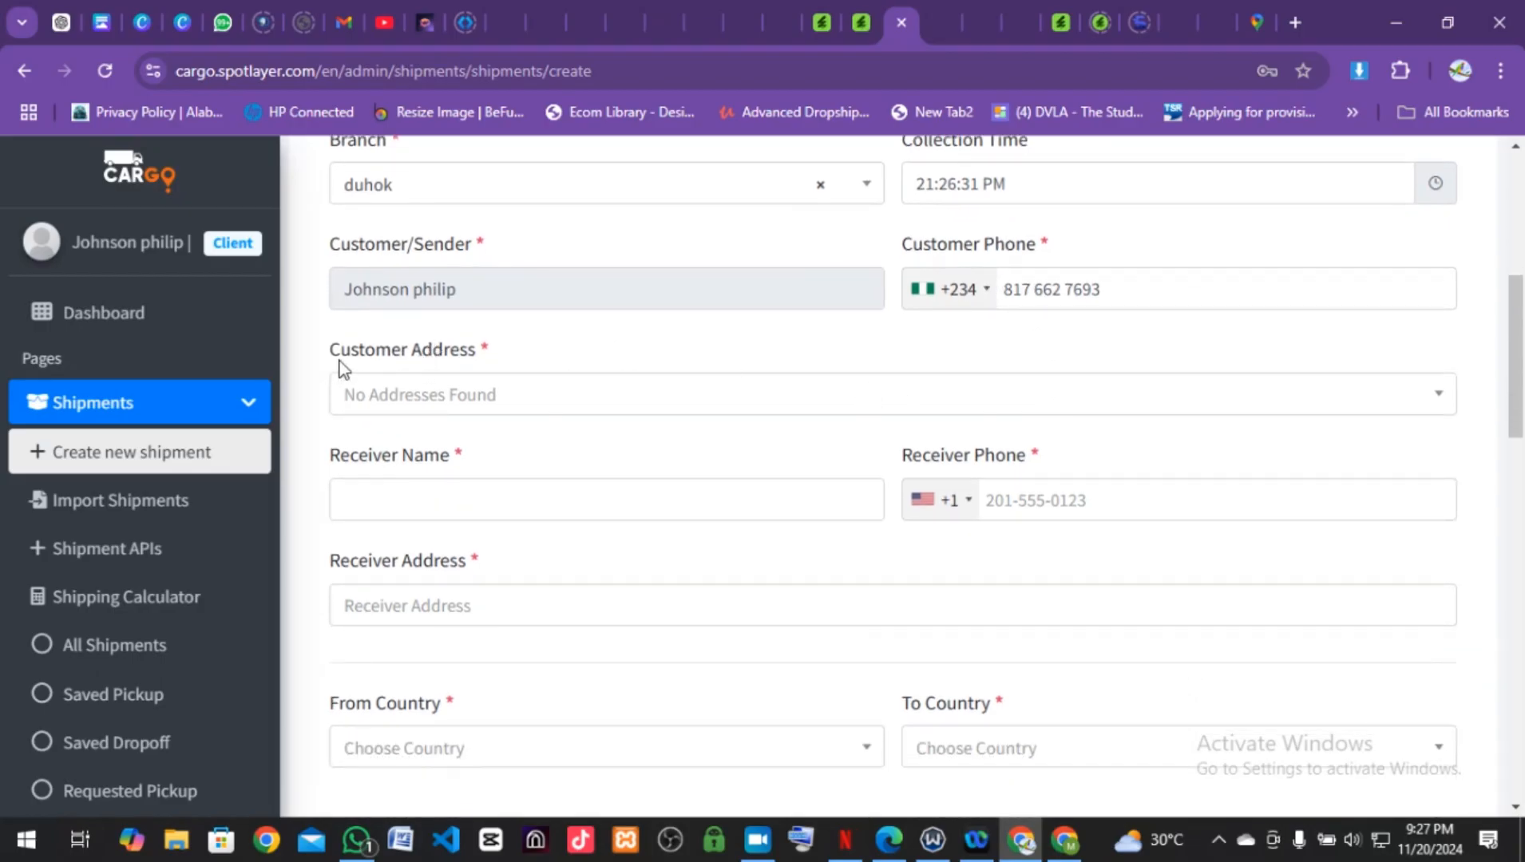
left_click(587, 397)
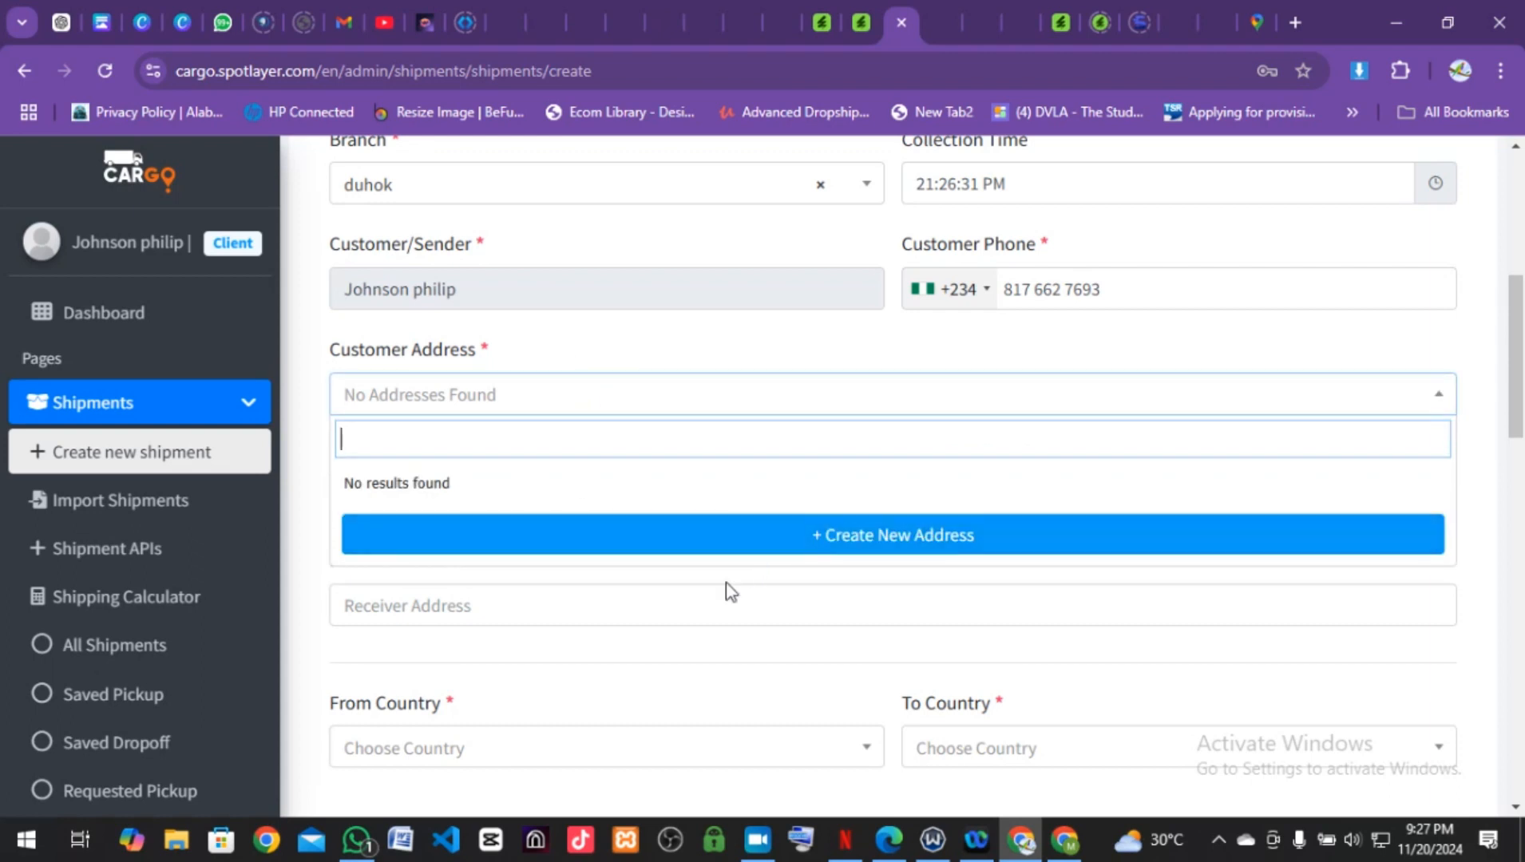
scroll(729, 592, "down", 1)
Step: Autofill the receiver name and address from Chrome's saved details, then review Payment Type
left_click(589, 580)
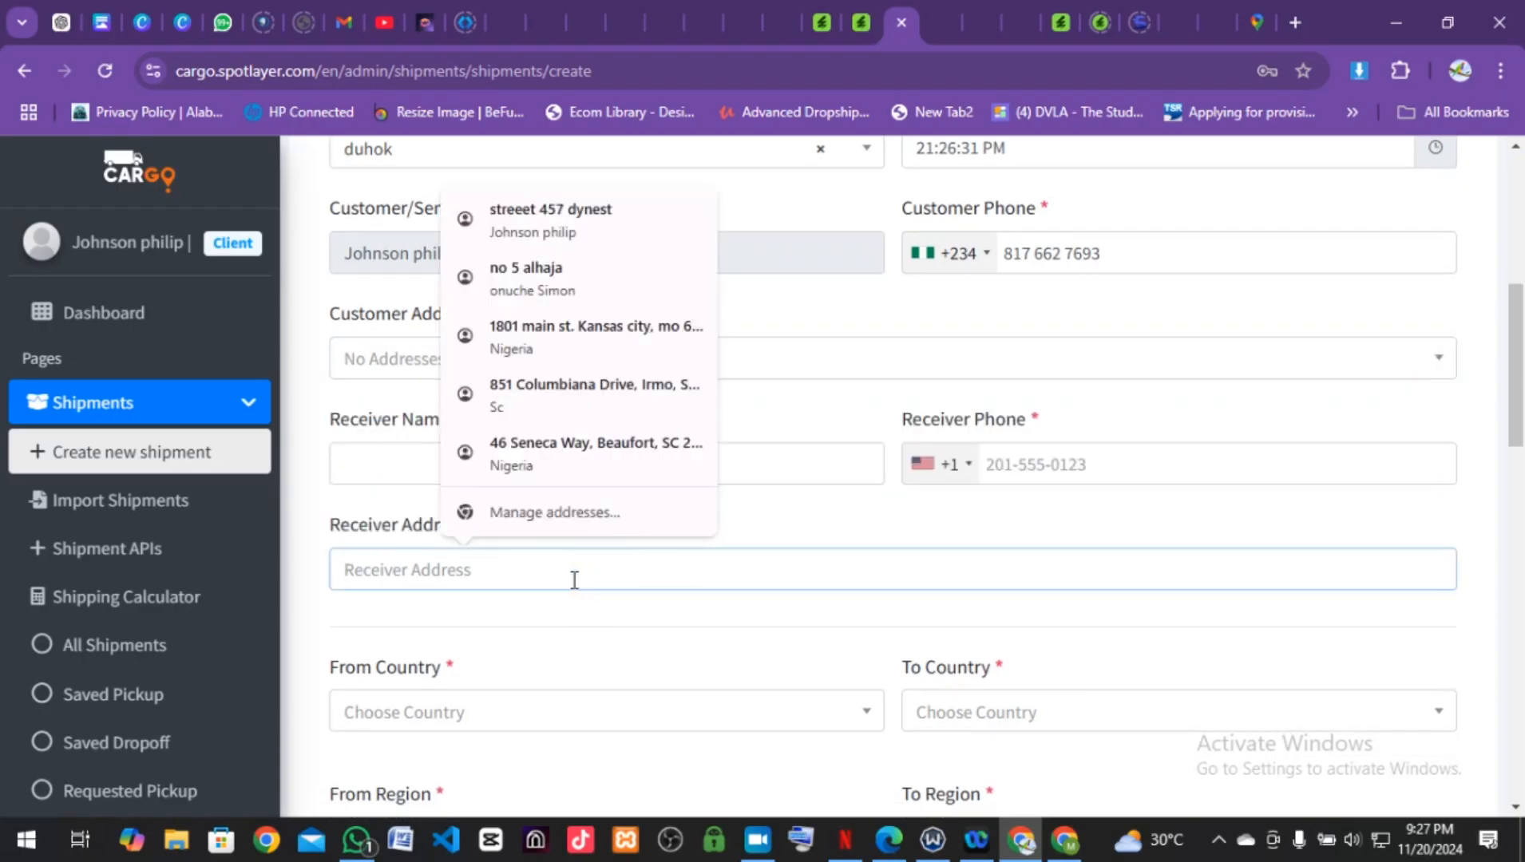
left_click(384, 471)
left_click(512, 551)
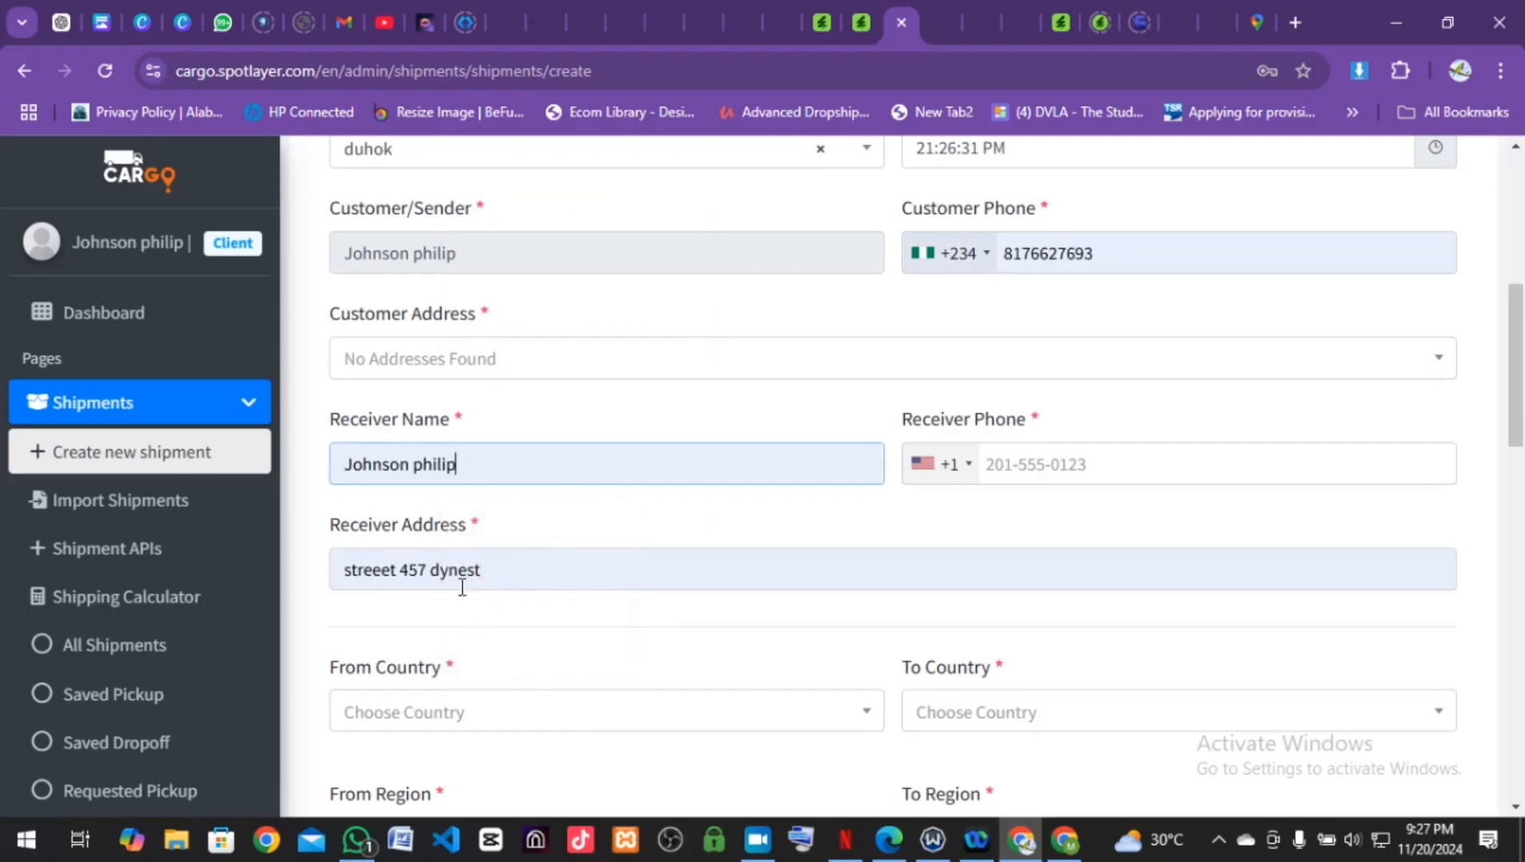
scroll(462, 587, "down", 2)
scroll(632, 595, "down", 2)
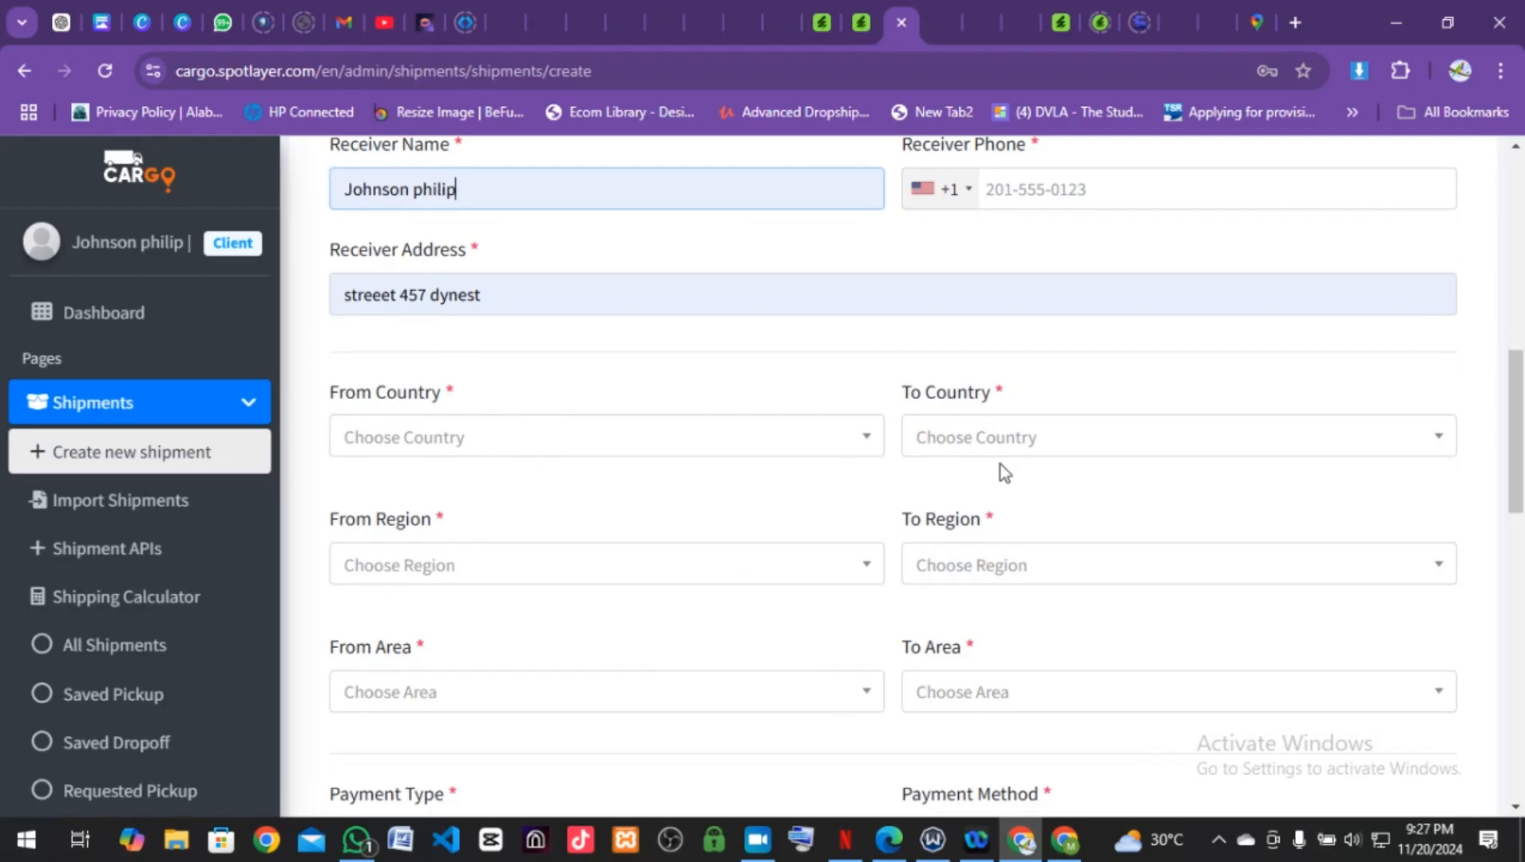
scroll(1002, 463, "down", 2)
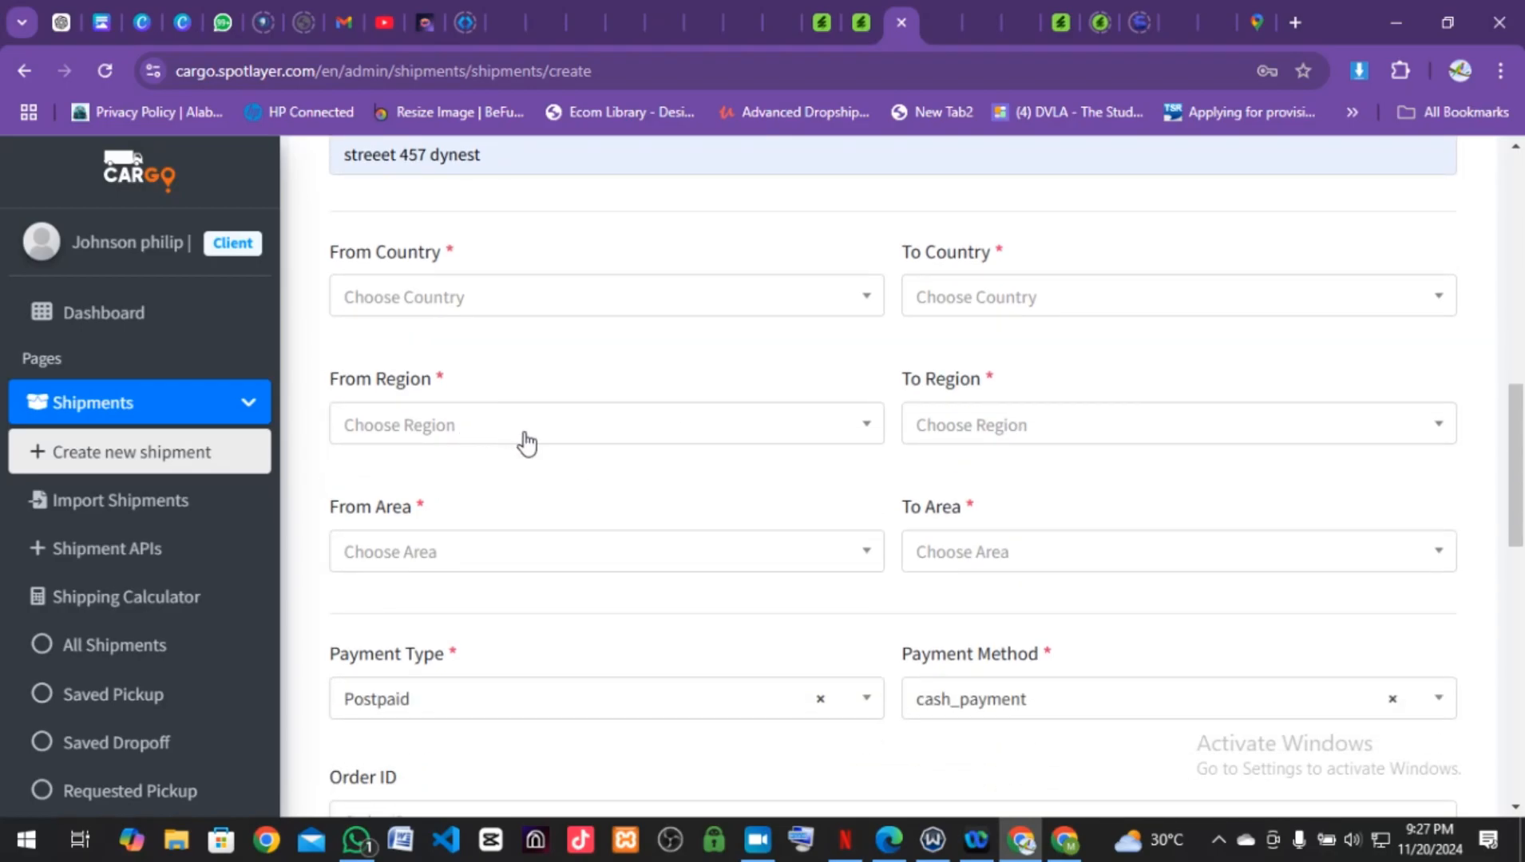
scroll(1139, 472, "down", 3)
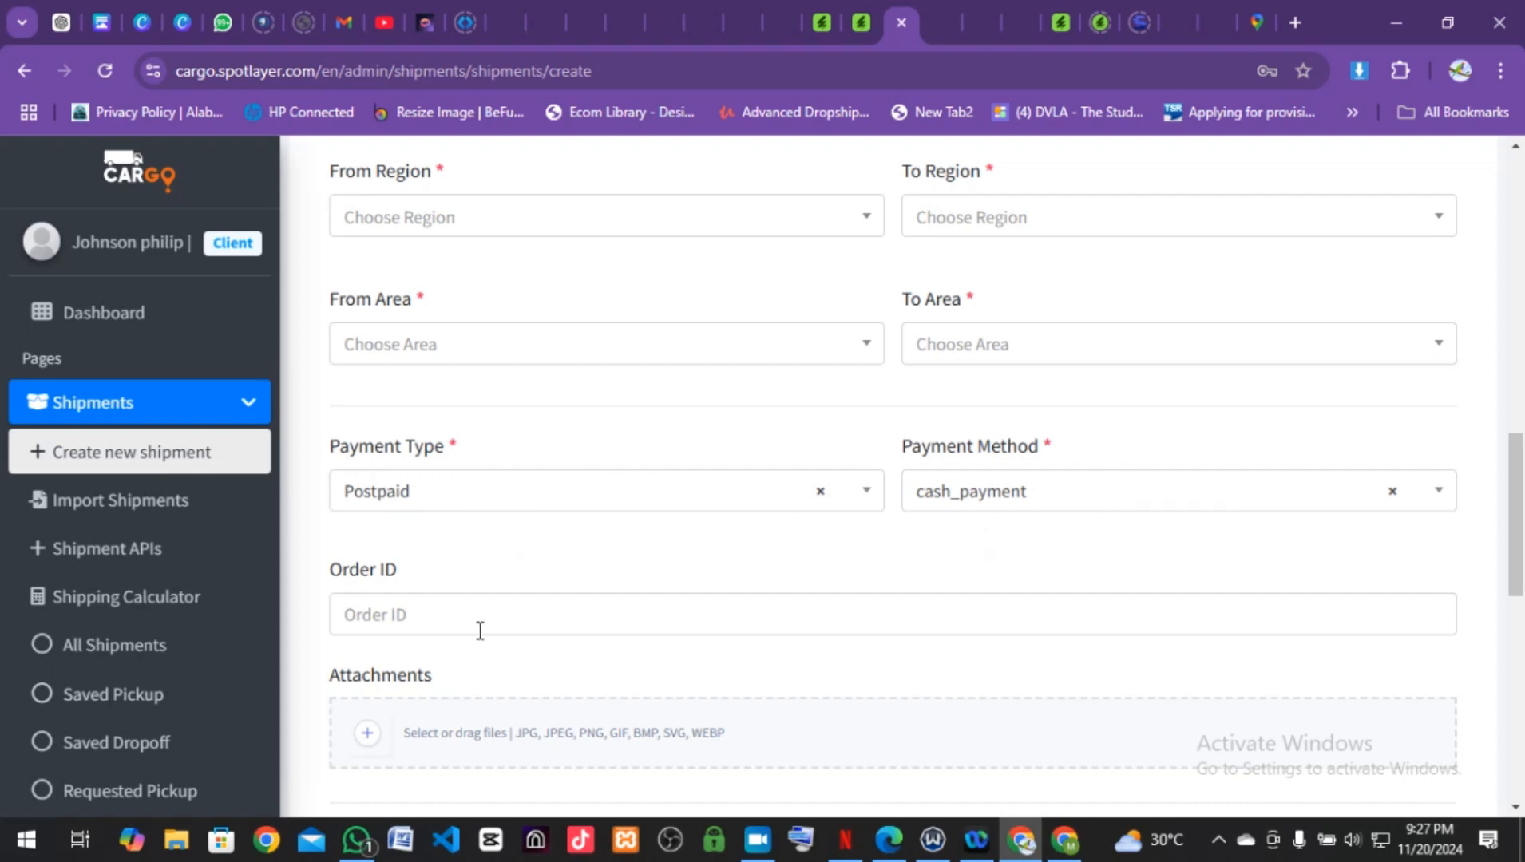
scroll(480, 629, "down", 1)
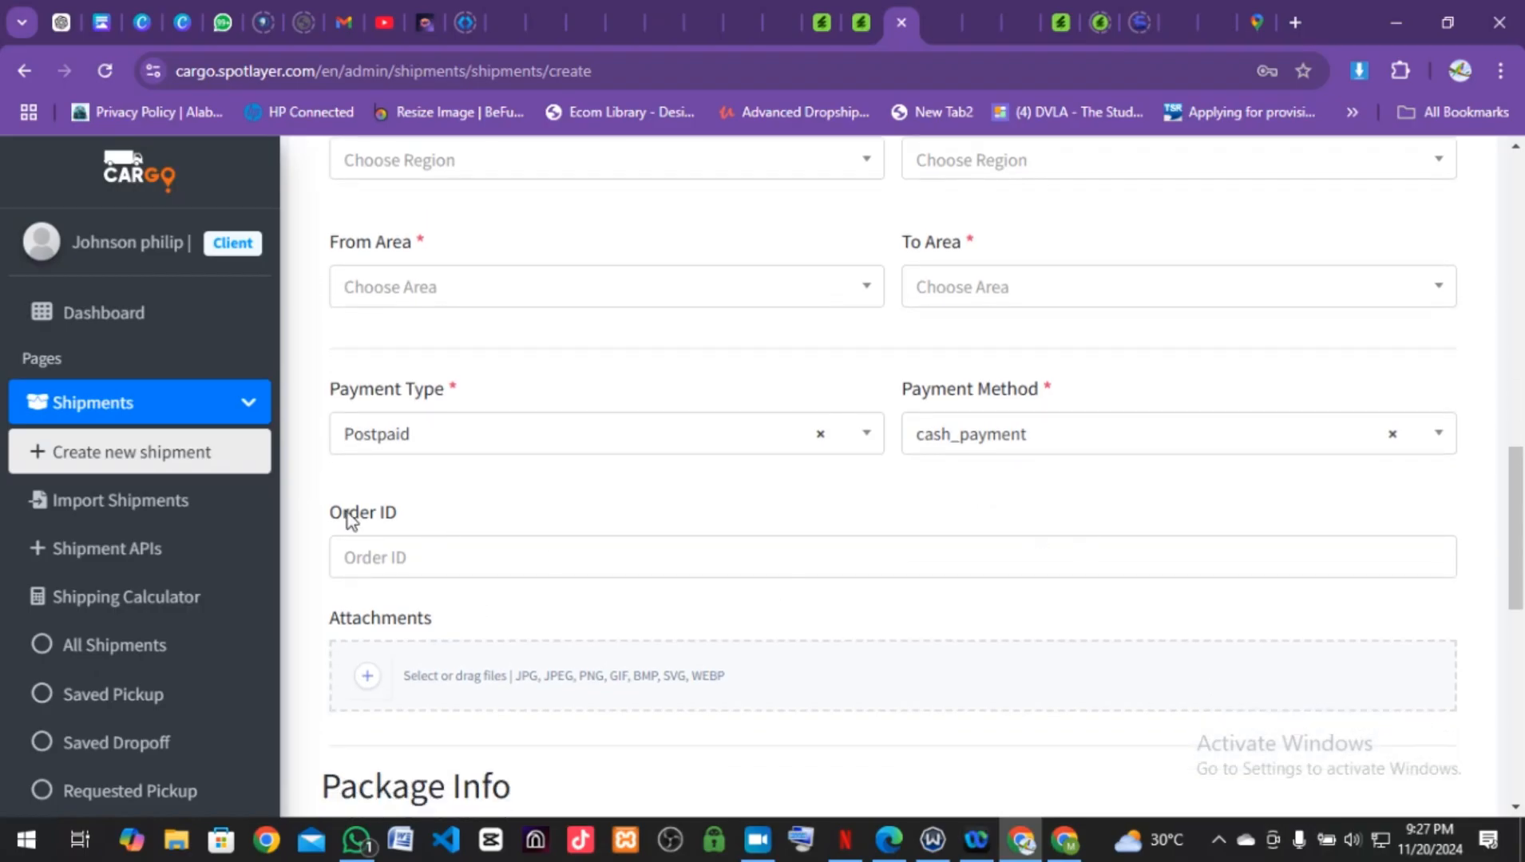
scroll(455, 639, "down", 1)
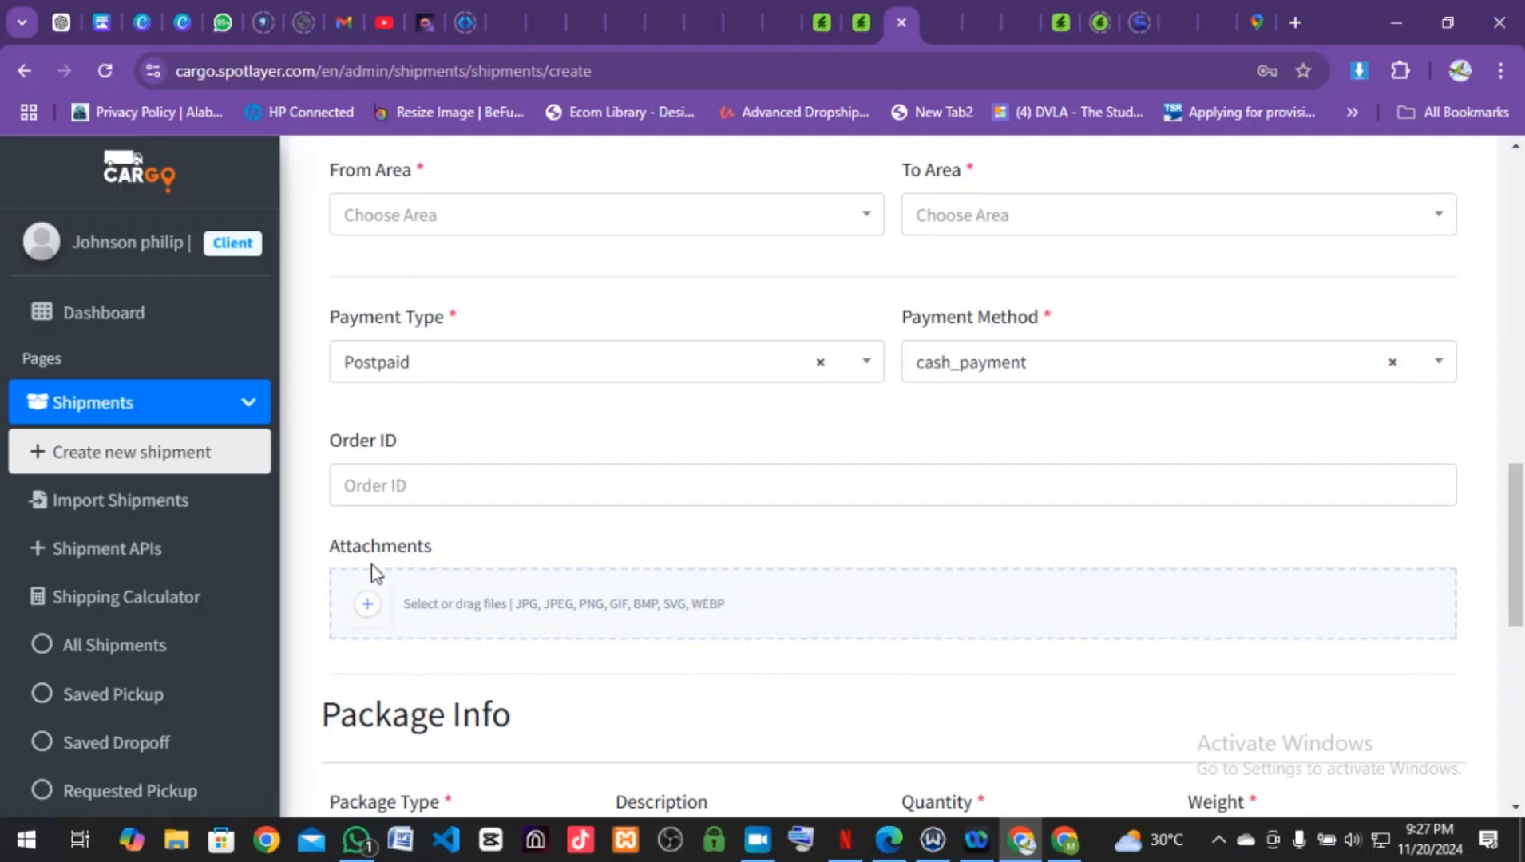
scroll(439, 646, "down", 2)
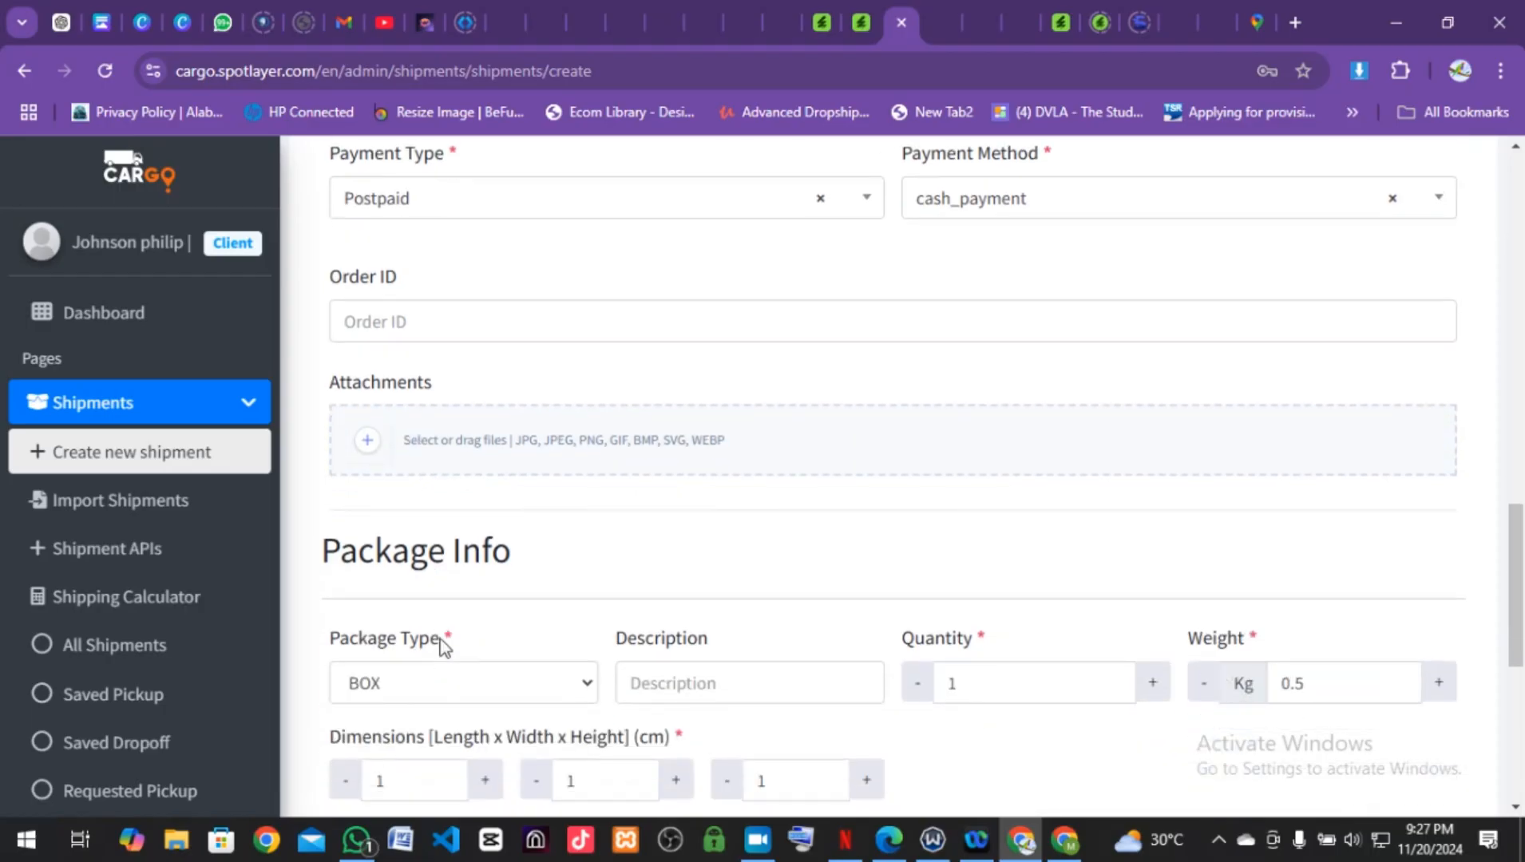
scroll(438, 647, "down", 5)
scroll(445, 647, "down", 2)
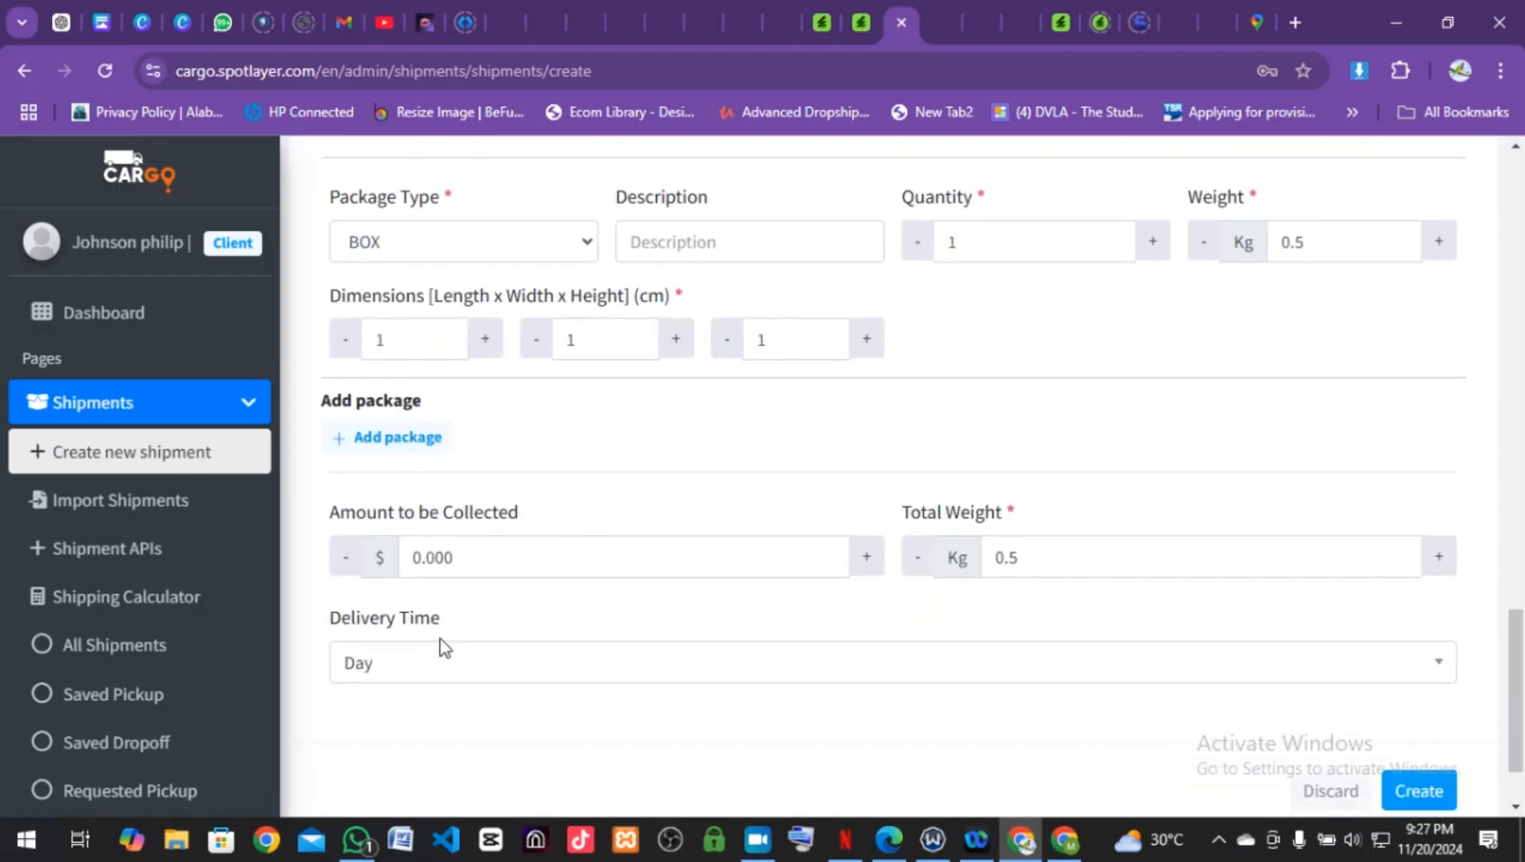
scroll(444, 646, "up", 10)
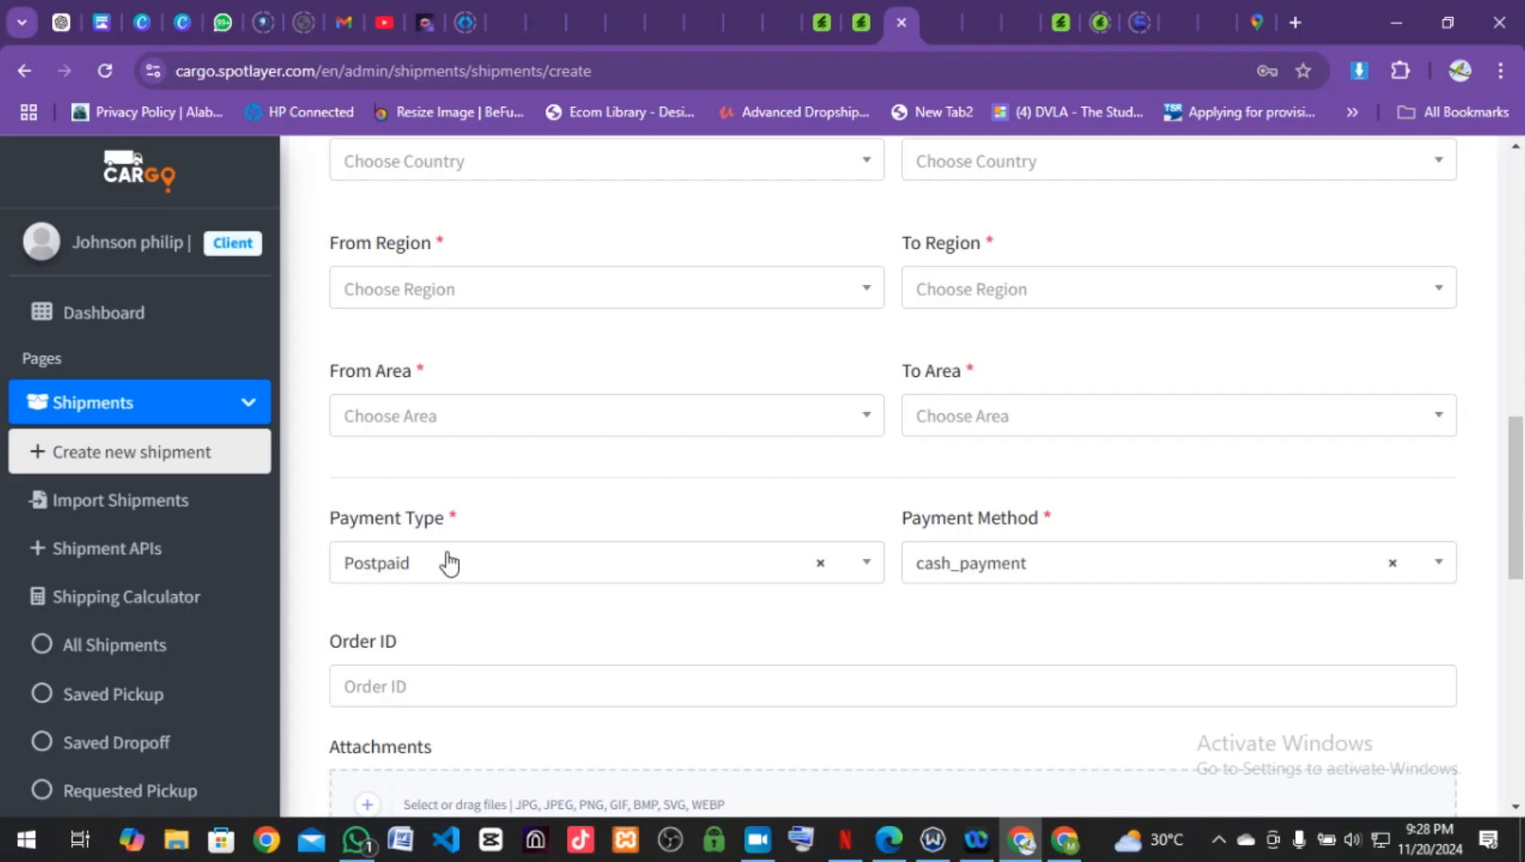
scroll(192, 551, "down", 6)
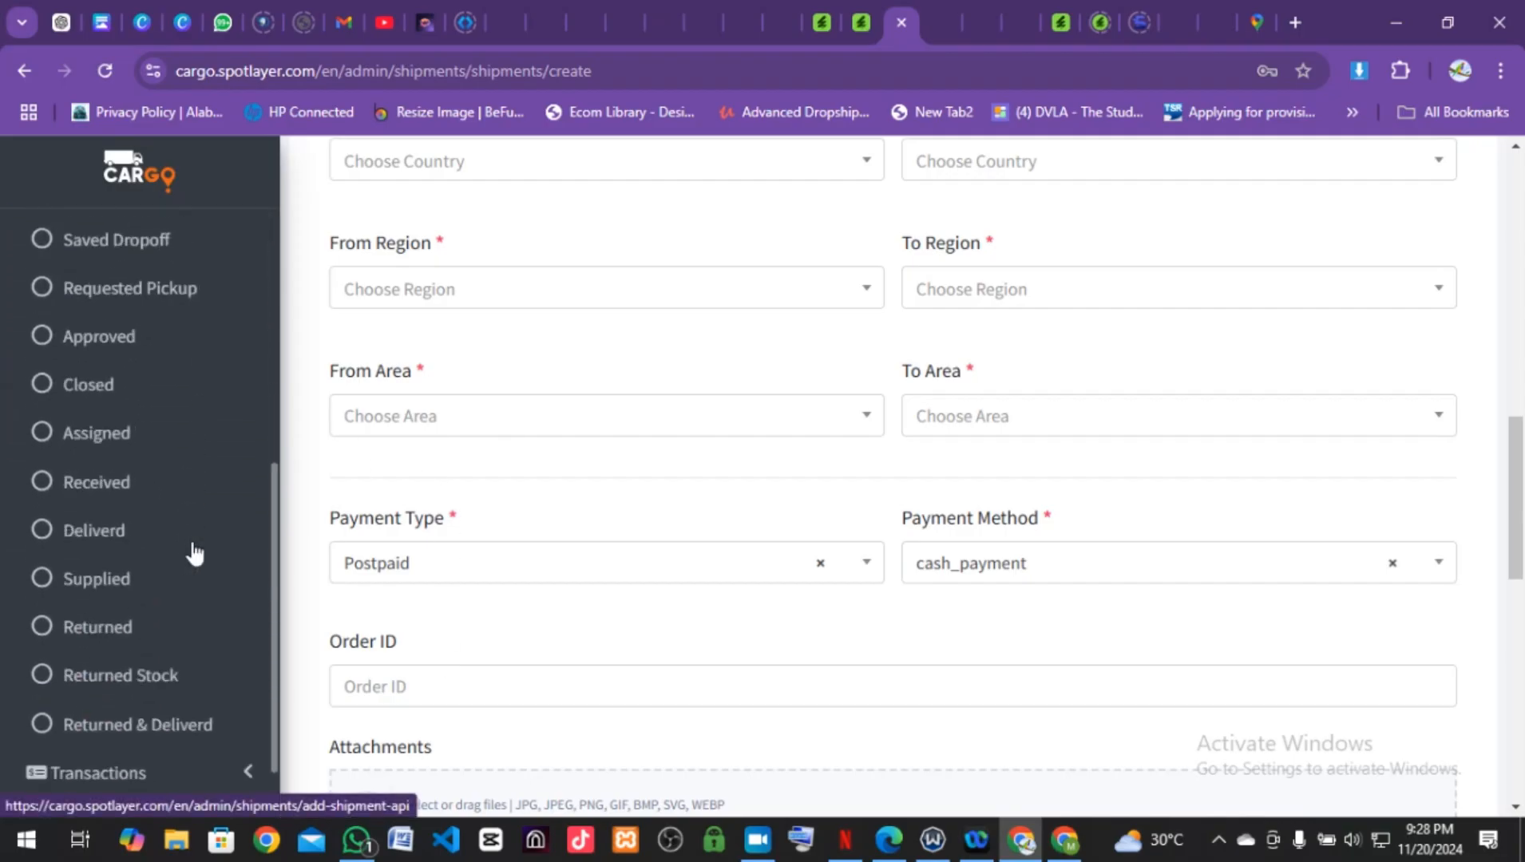
scroll(194, 552, "down", 2)
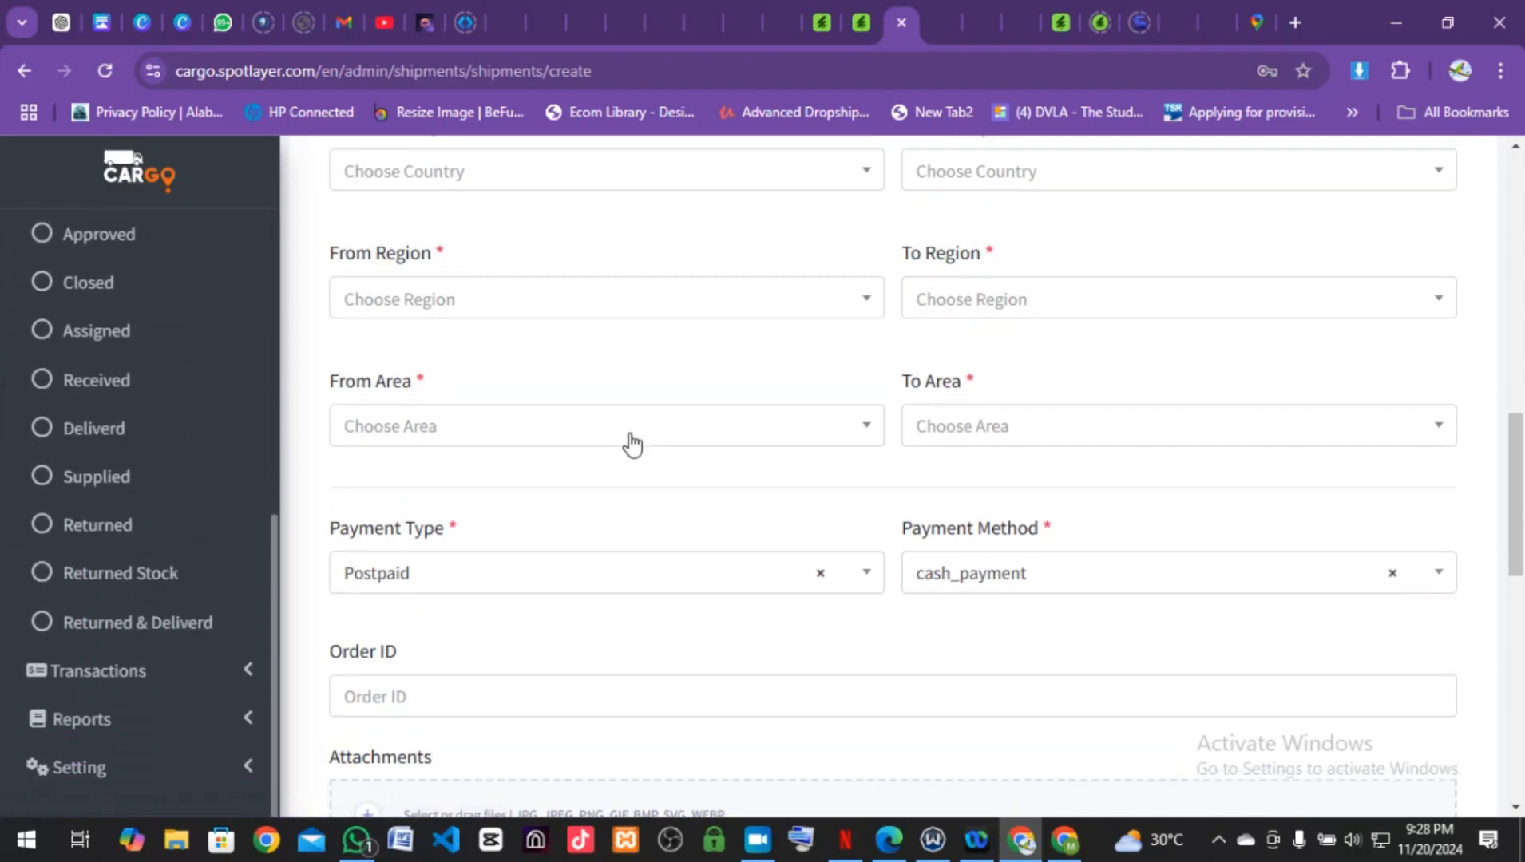
scroll(629, 443, "up", 4)
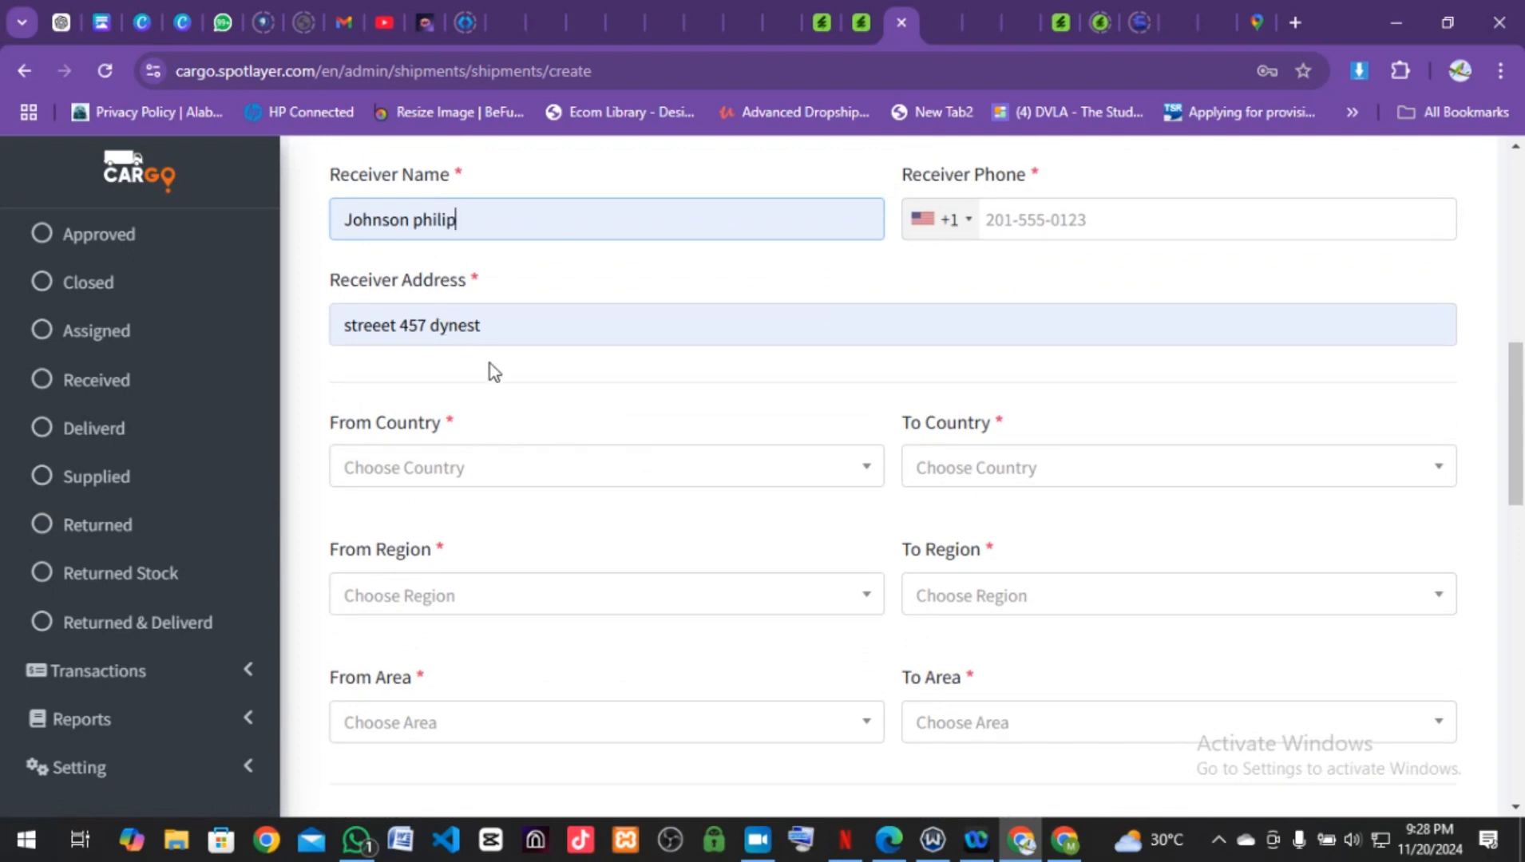
scroll(490, 368, "up", 5)
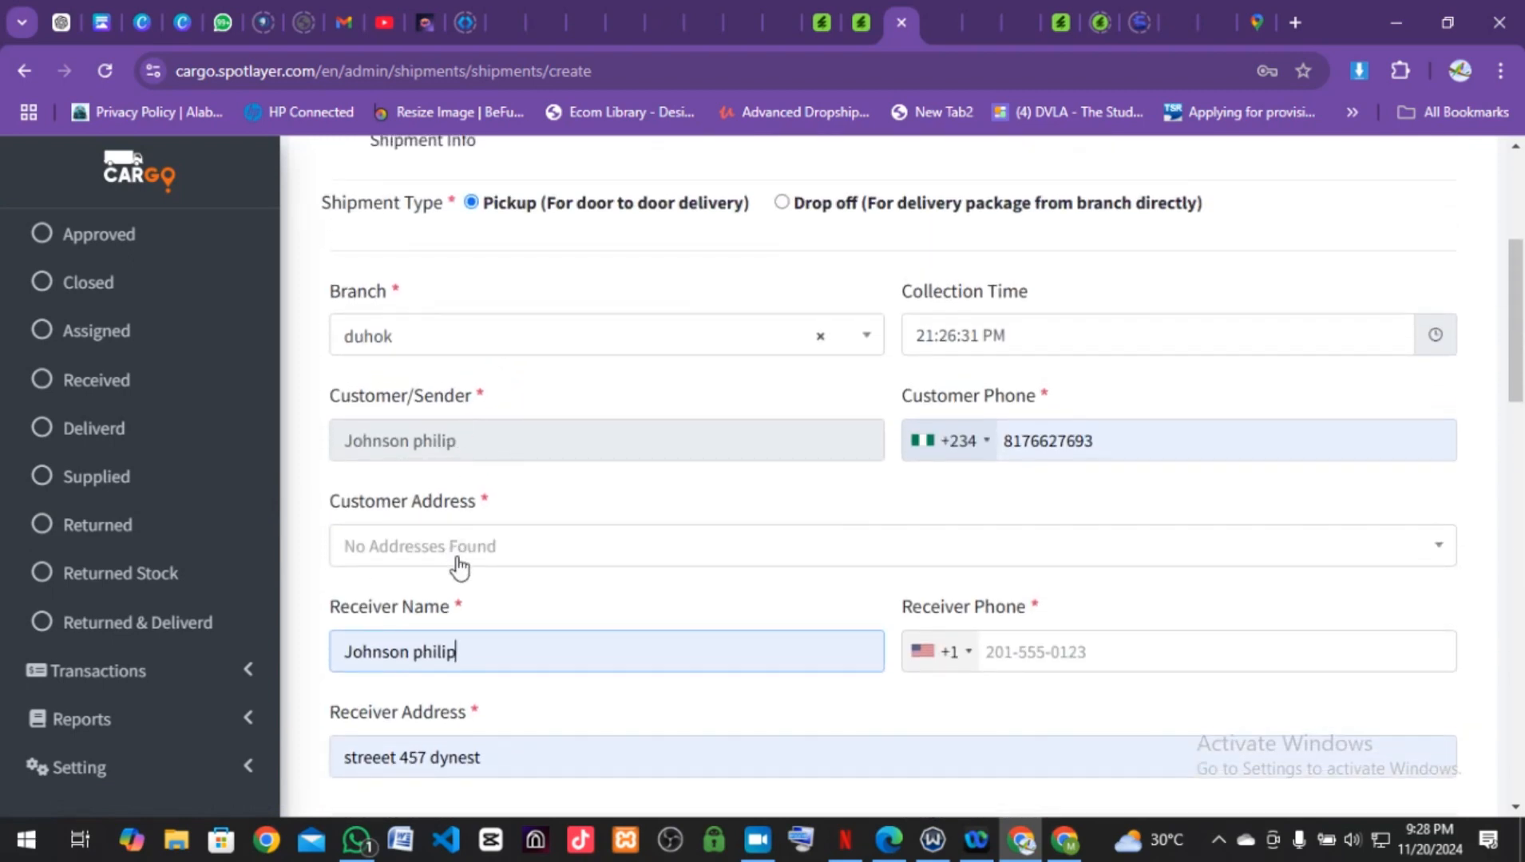
Step: Choose + Create New Address under Customer Address to reveal the new-address fields
left_click(486, 551)
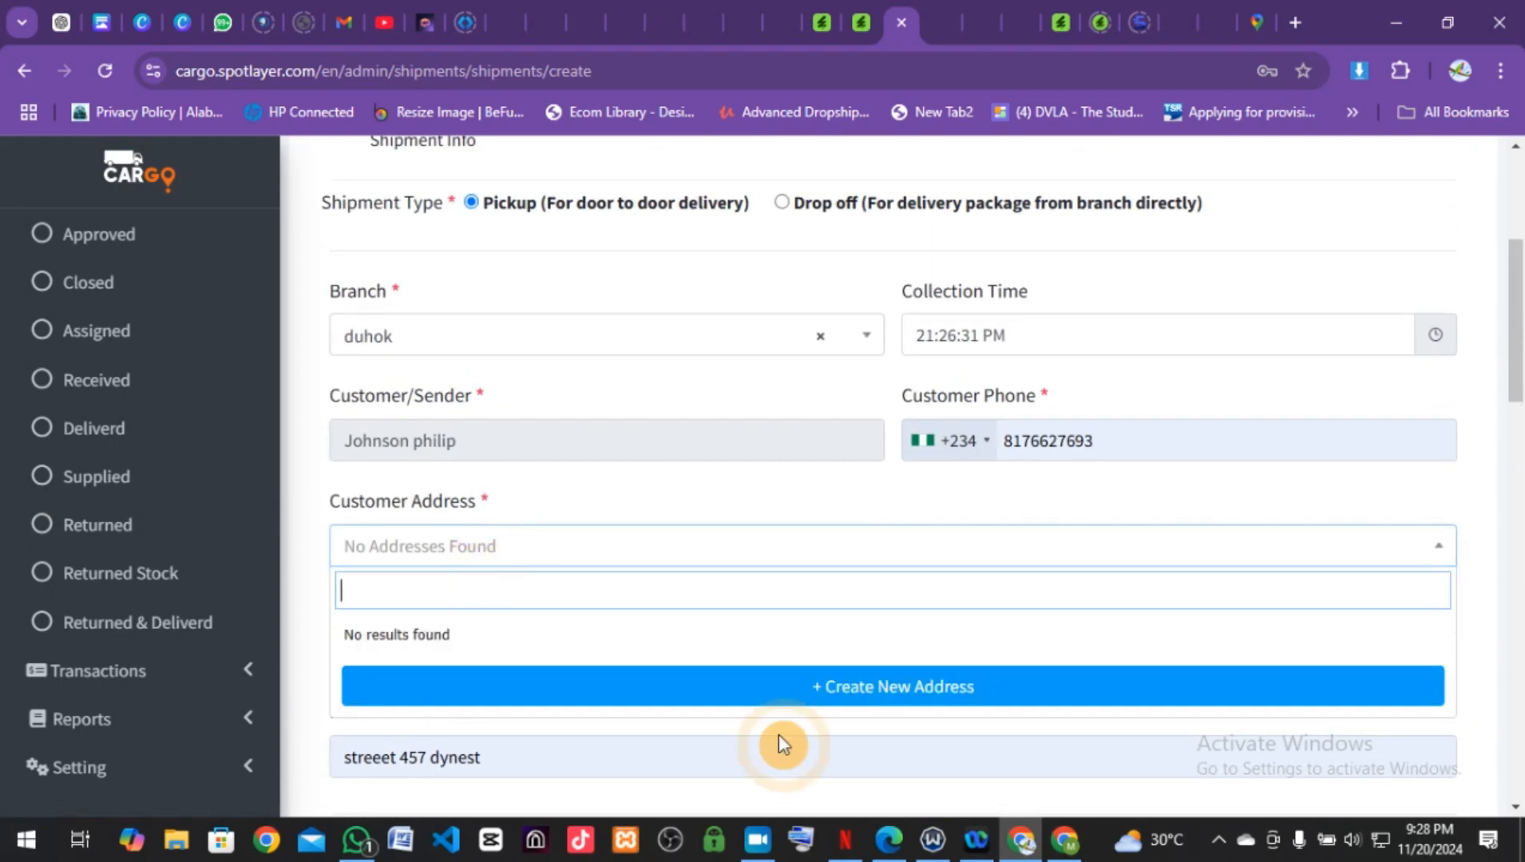
left_click(822, 692)
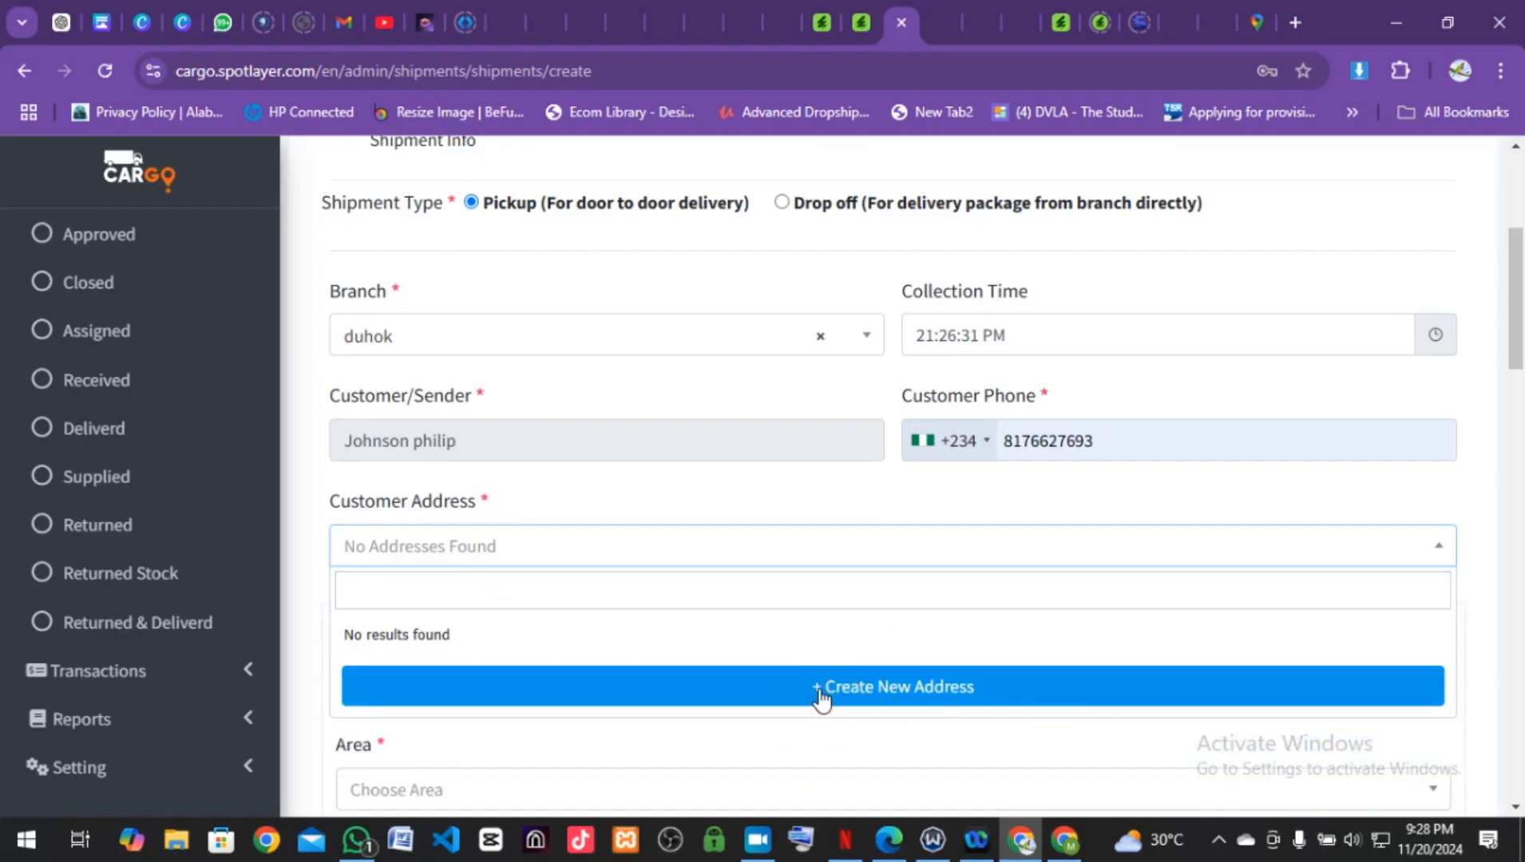
scroll(822, 696, "down", 3)
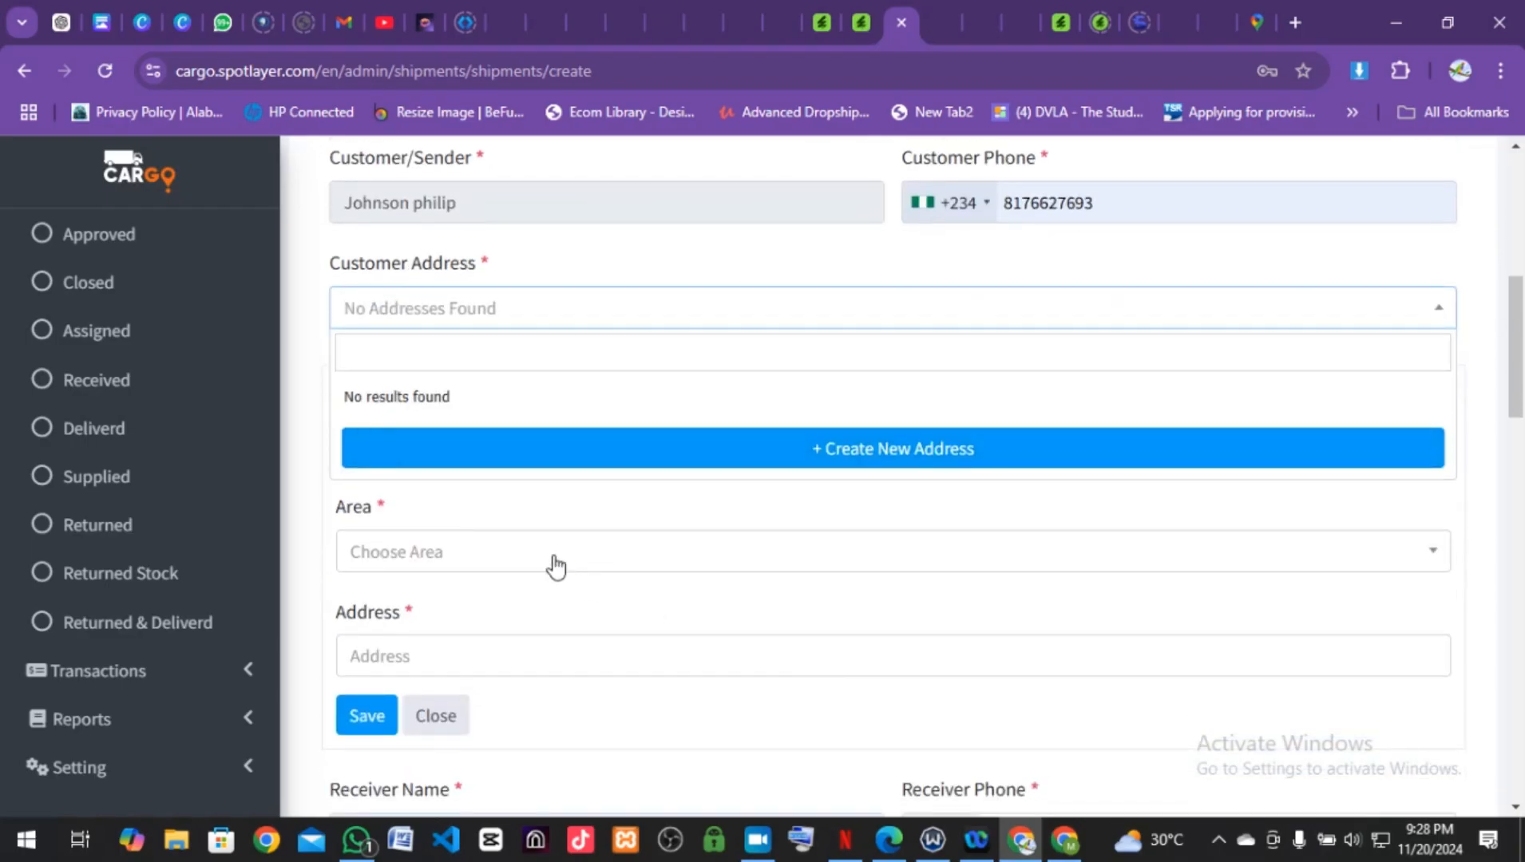
left_click(555, 563)
scroll(539, 566, "down", 2)
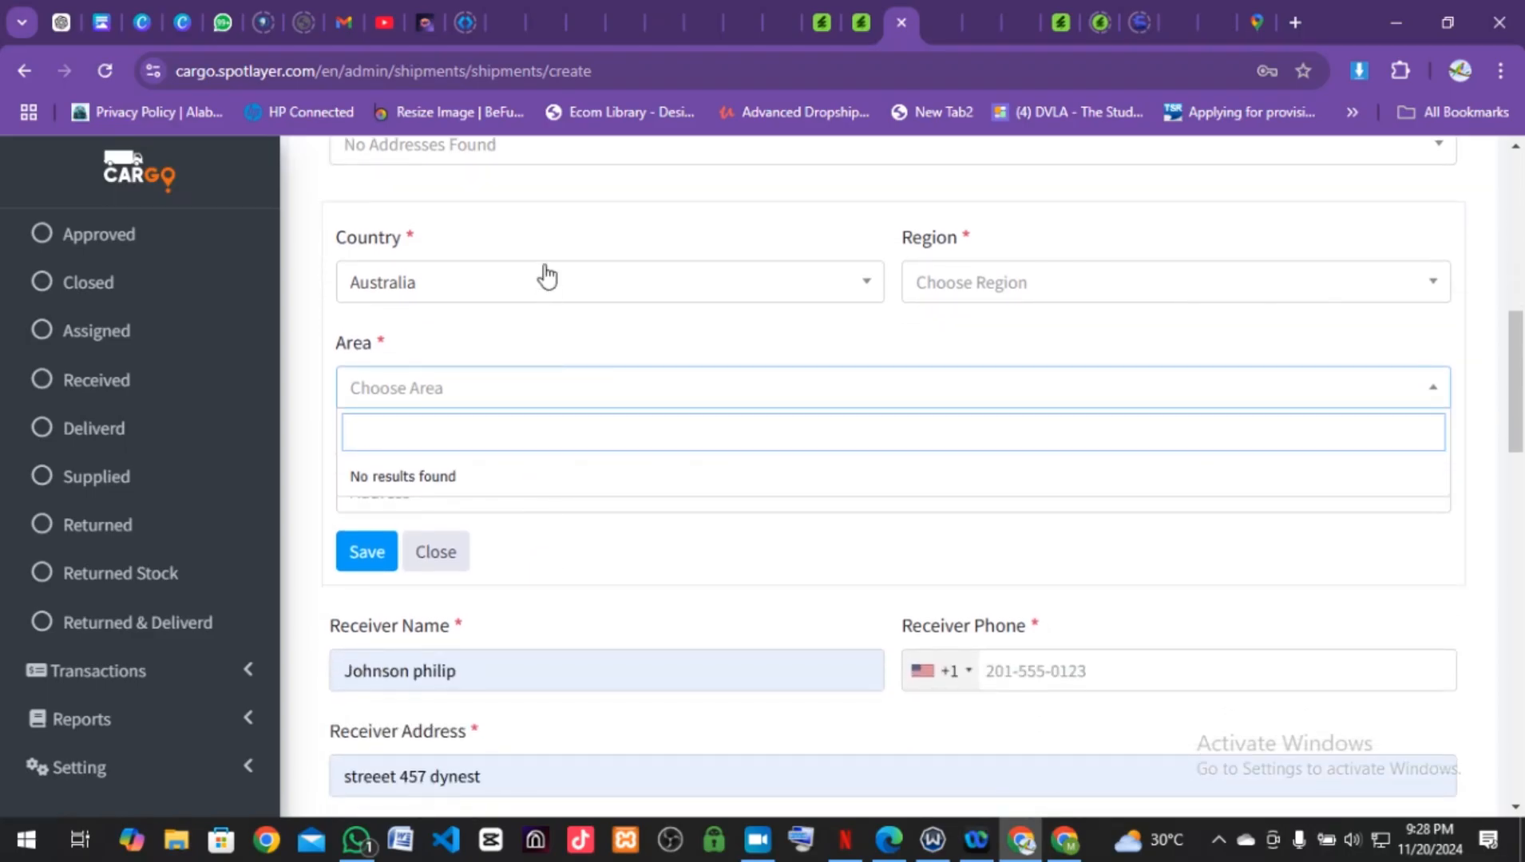
Step: Set the address country to Australia and find no regions listed for it
left_click(546, 276)
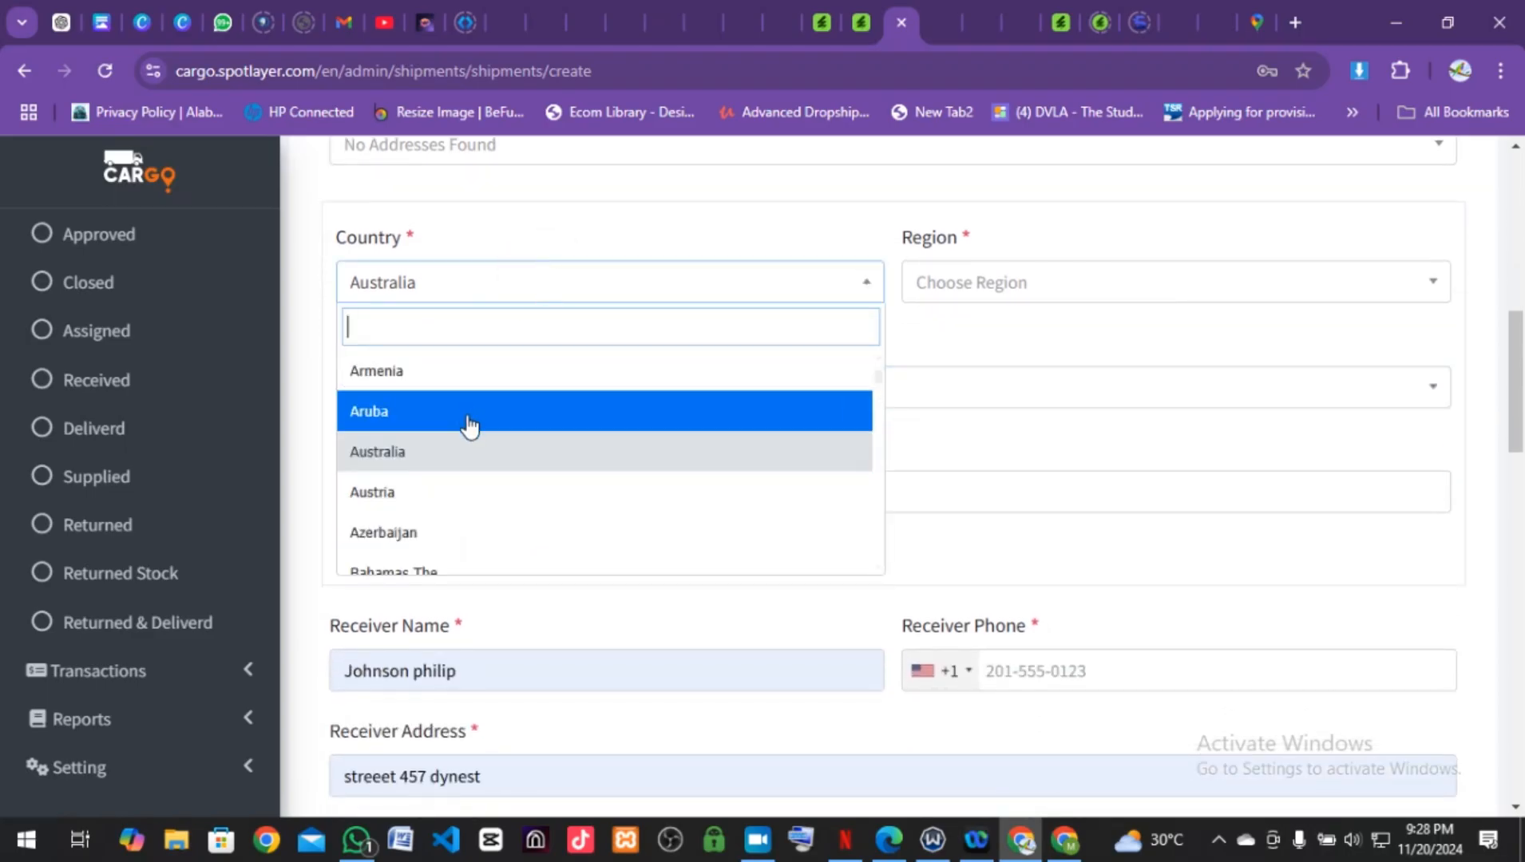
left_click(457, 452)
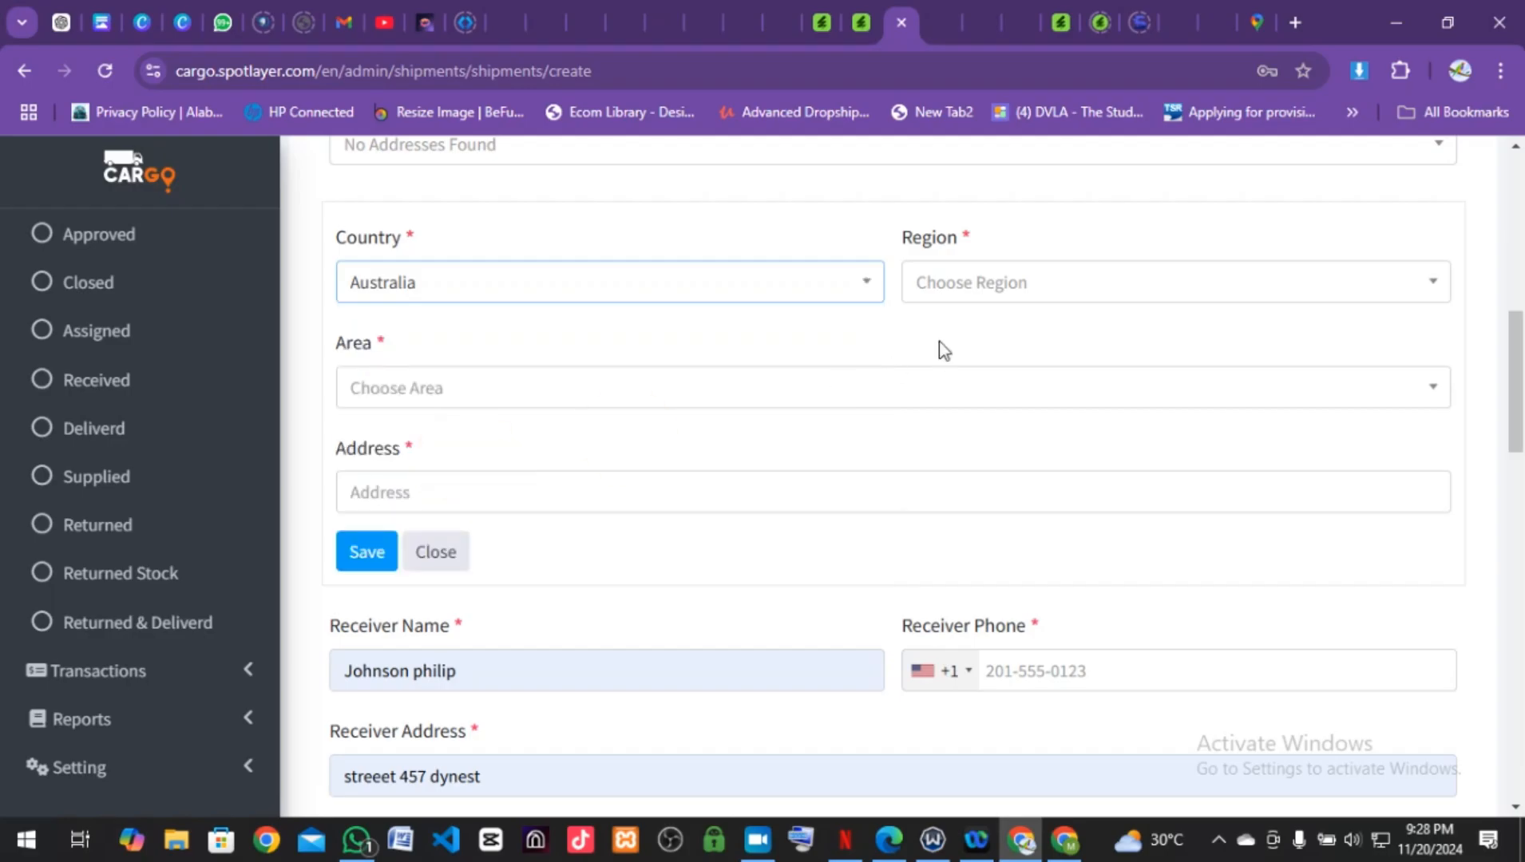
left_click(985, 293)
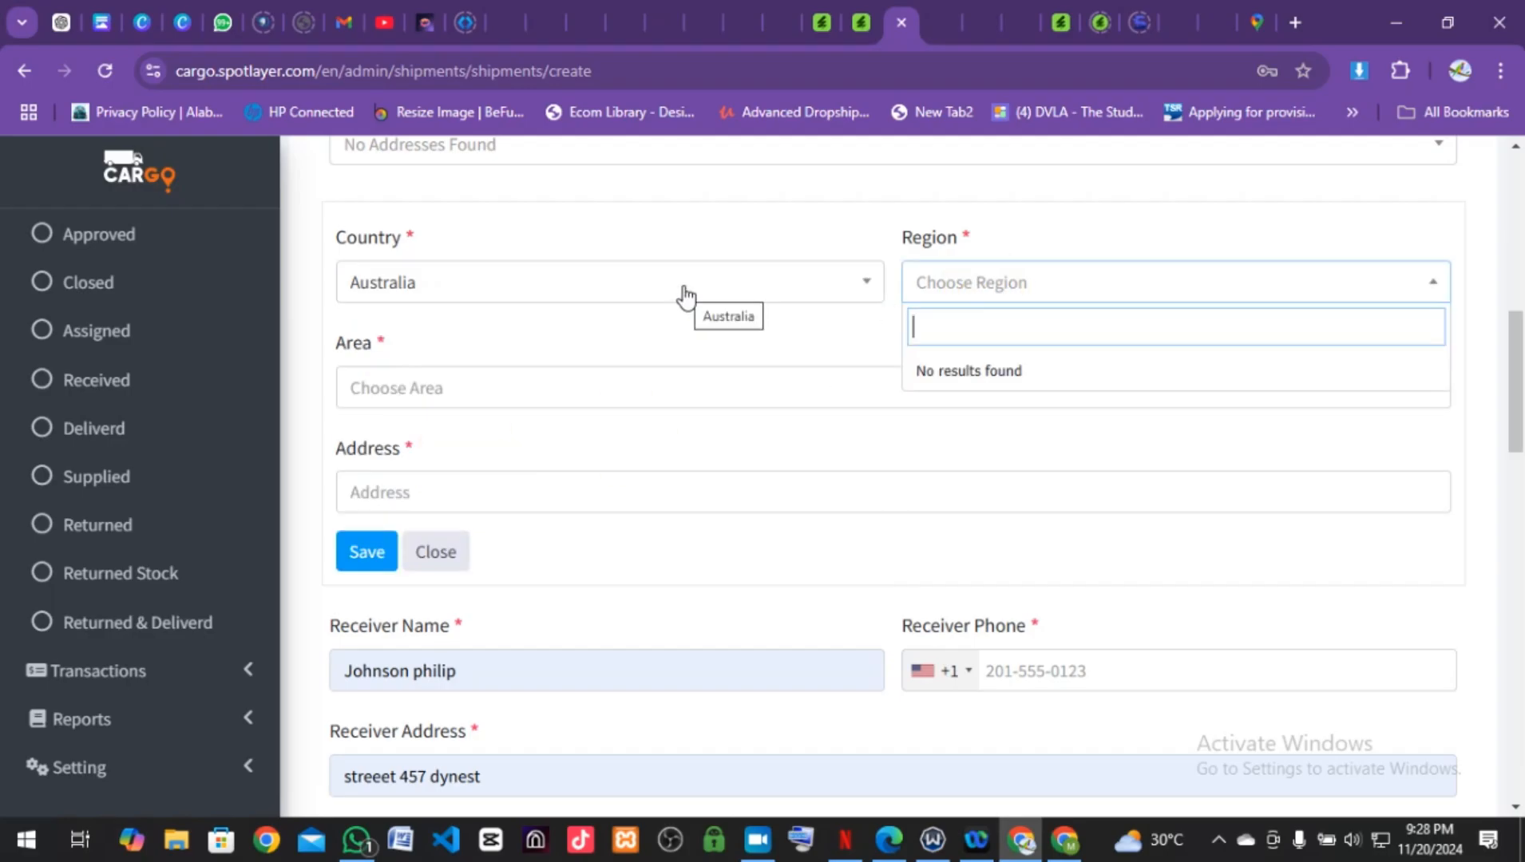
left_click(683, 295)
scroll(493, 540, "down", 3)
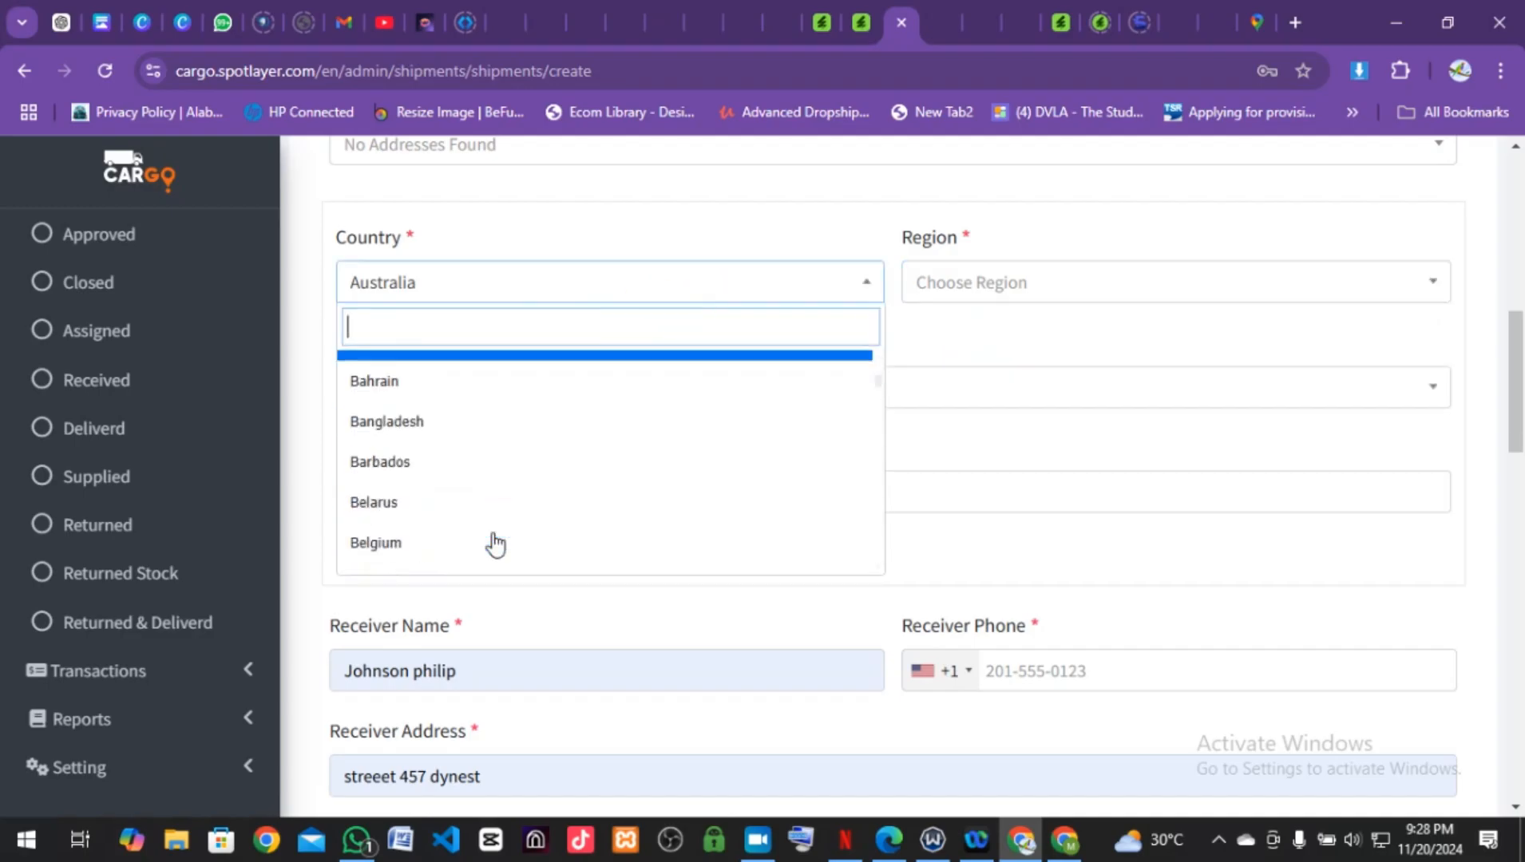
scroll(495, 543, "down", 12)
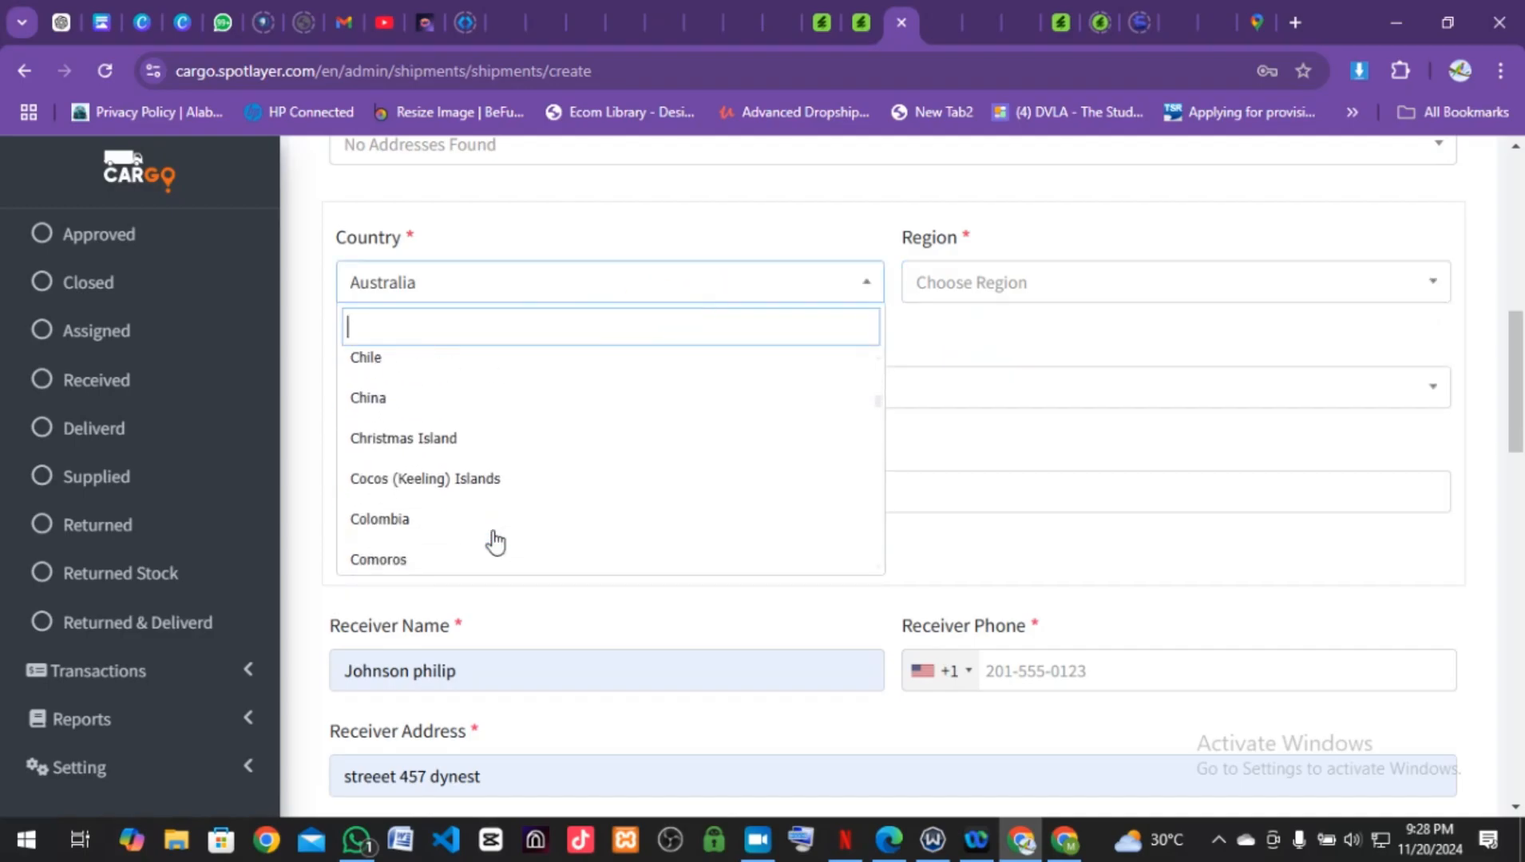
scroll(495, 543, "down", 15)
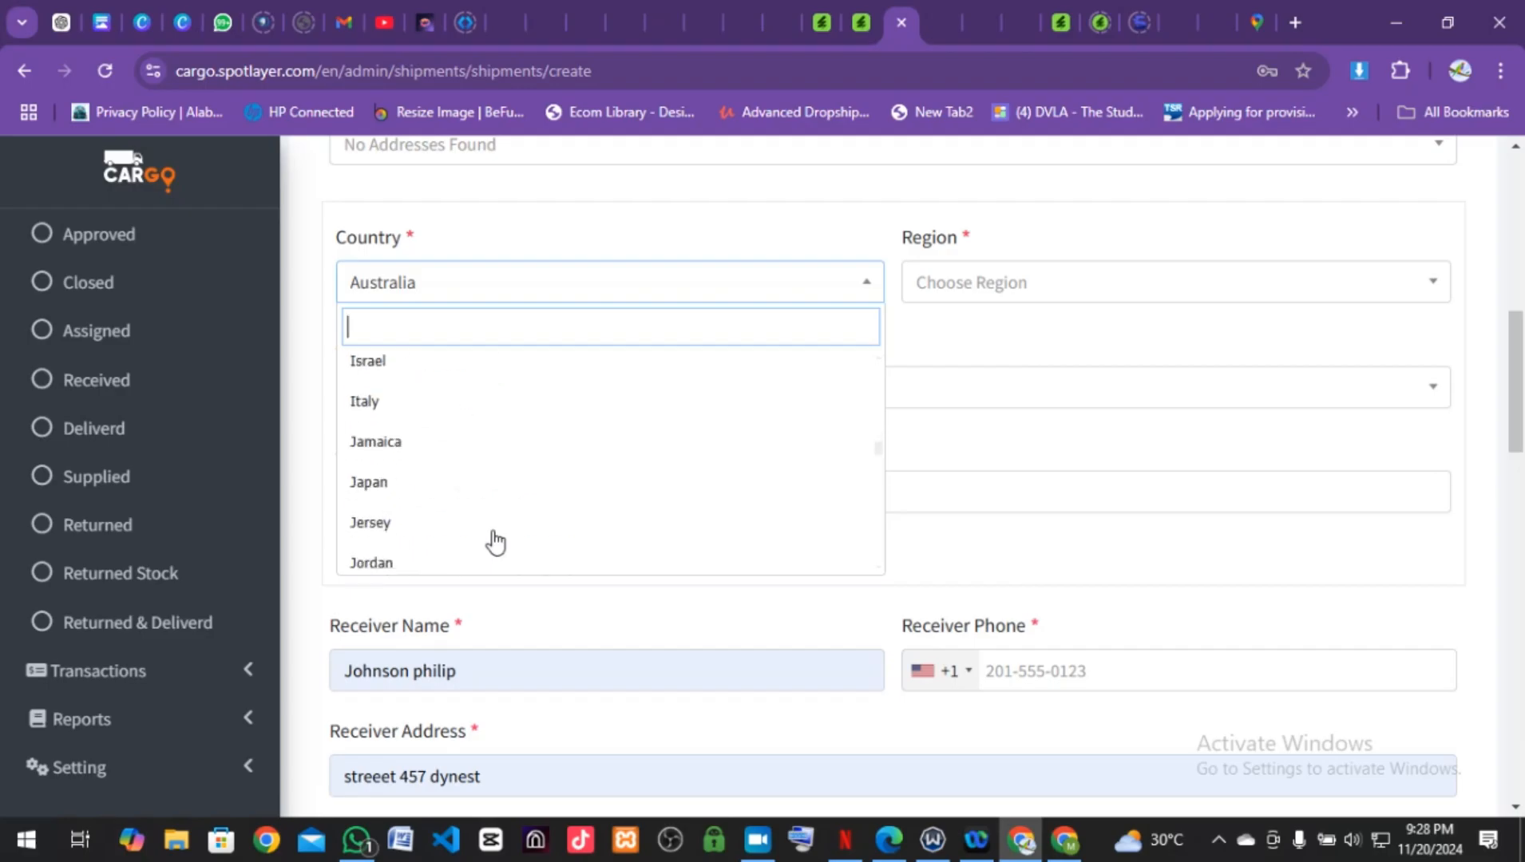
scroll(495, 543, "down", 15)
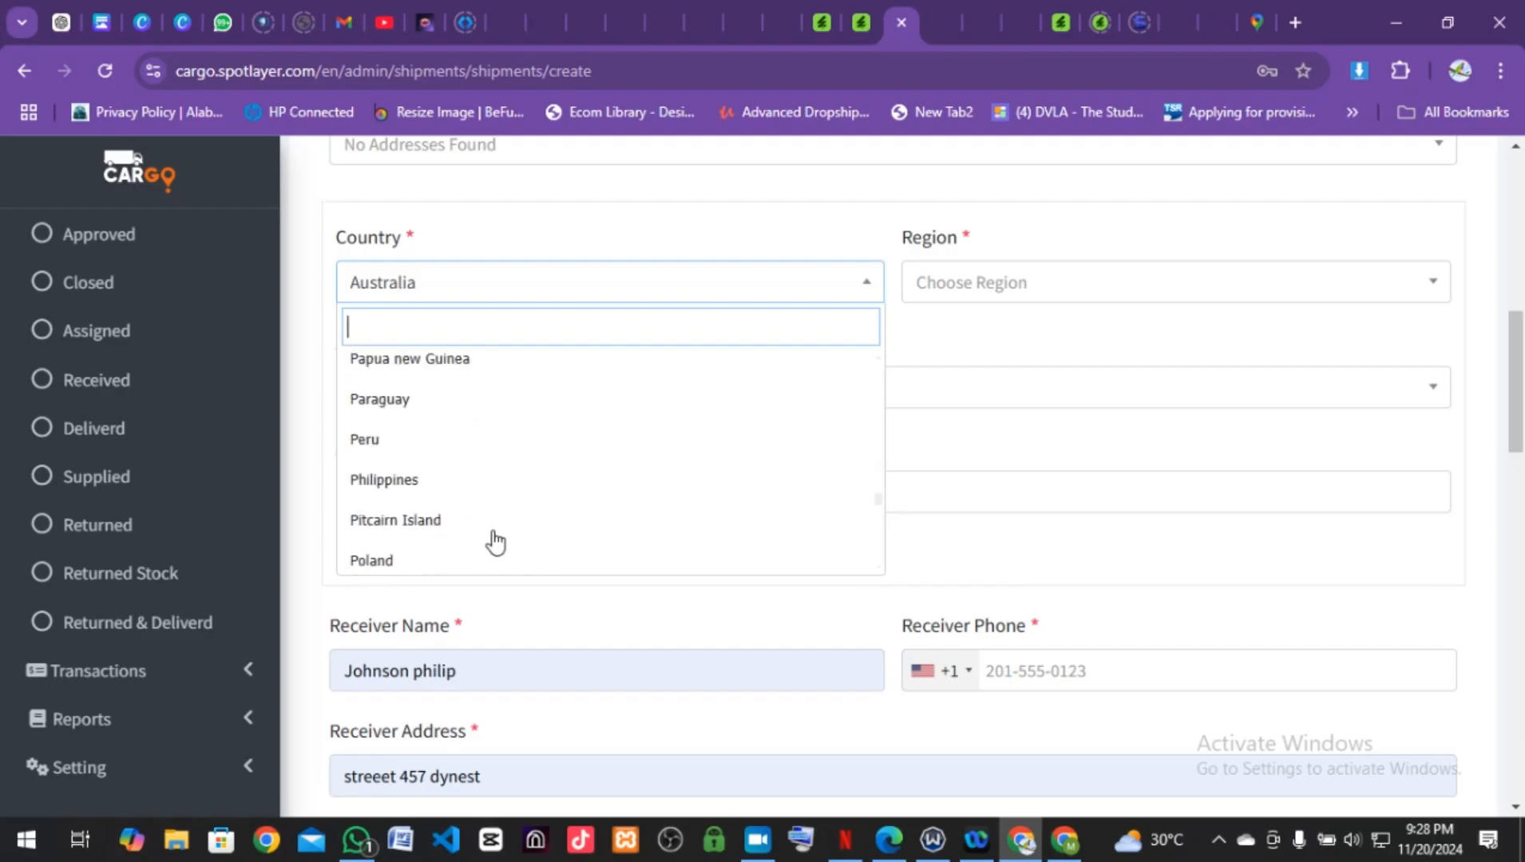
scroll(495, 543, "up", 6)
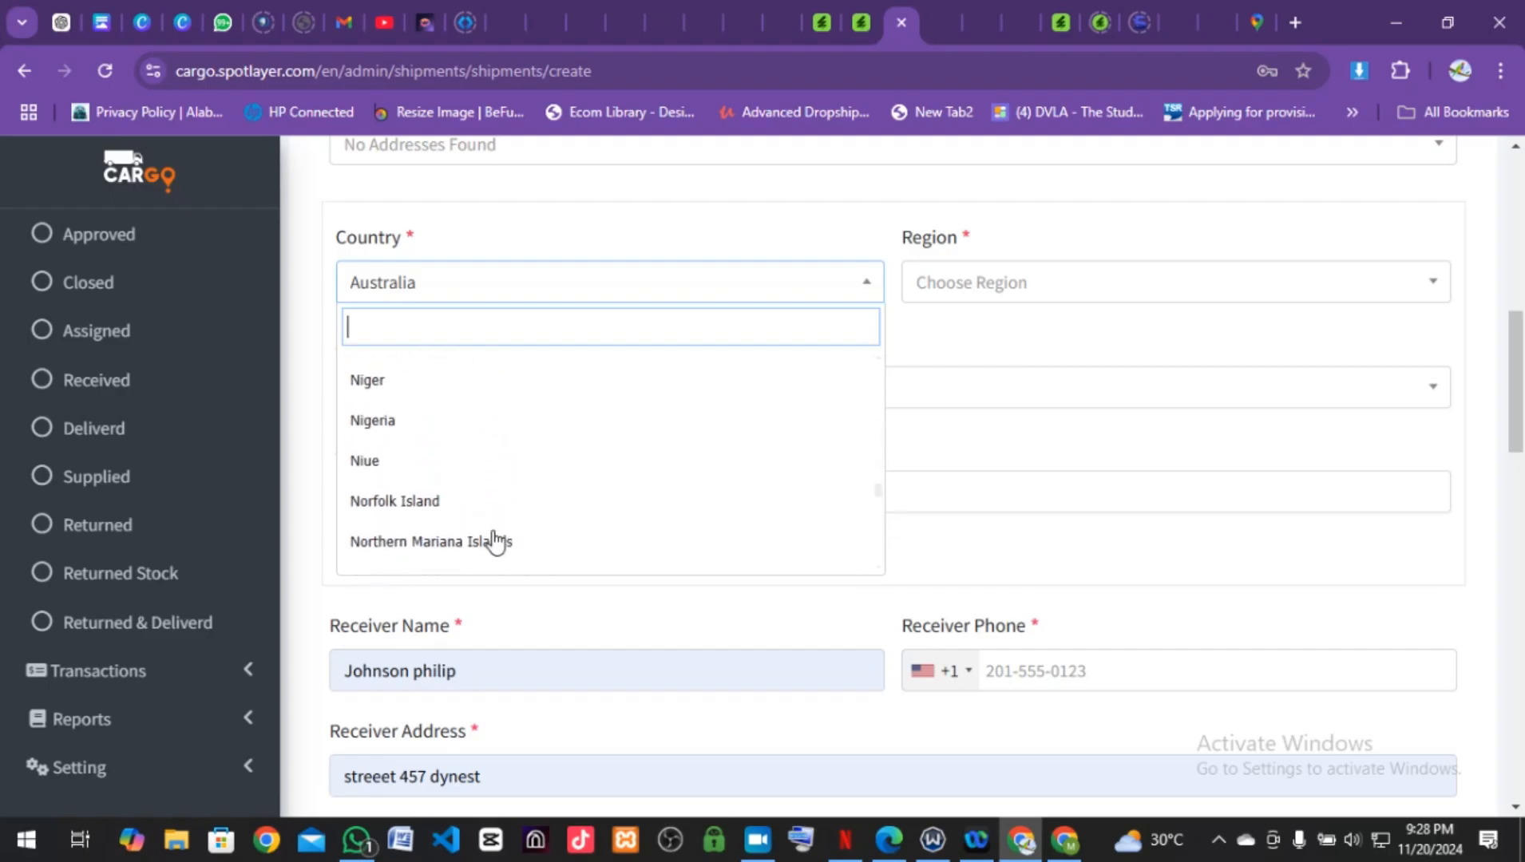
Step: Change the address country from Nigeria to United States
left_click(402, 431)
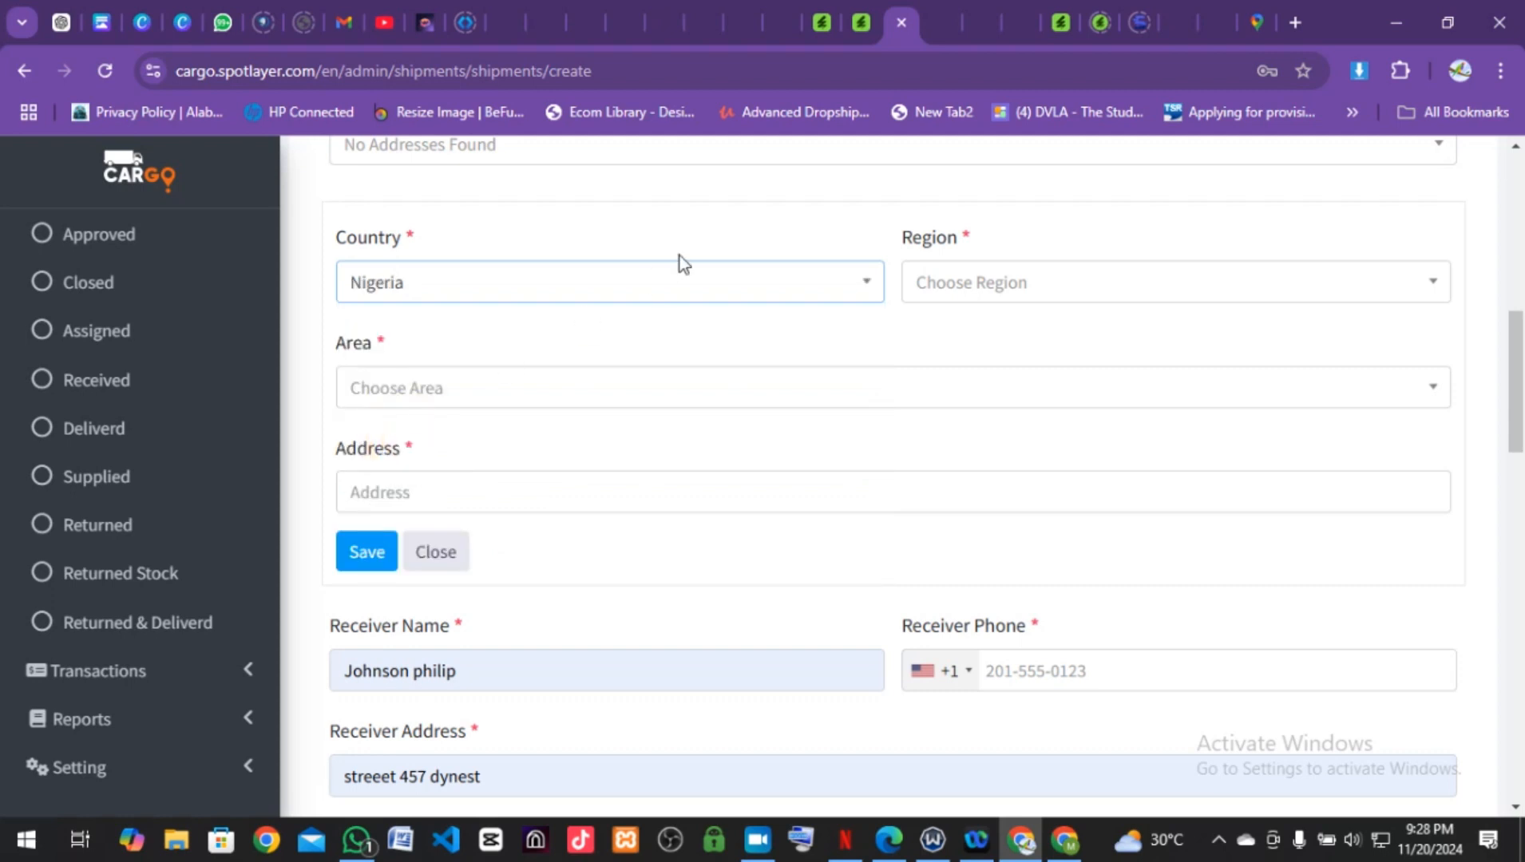
left_click(673, 301)
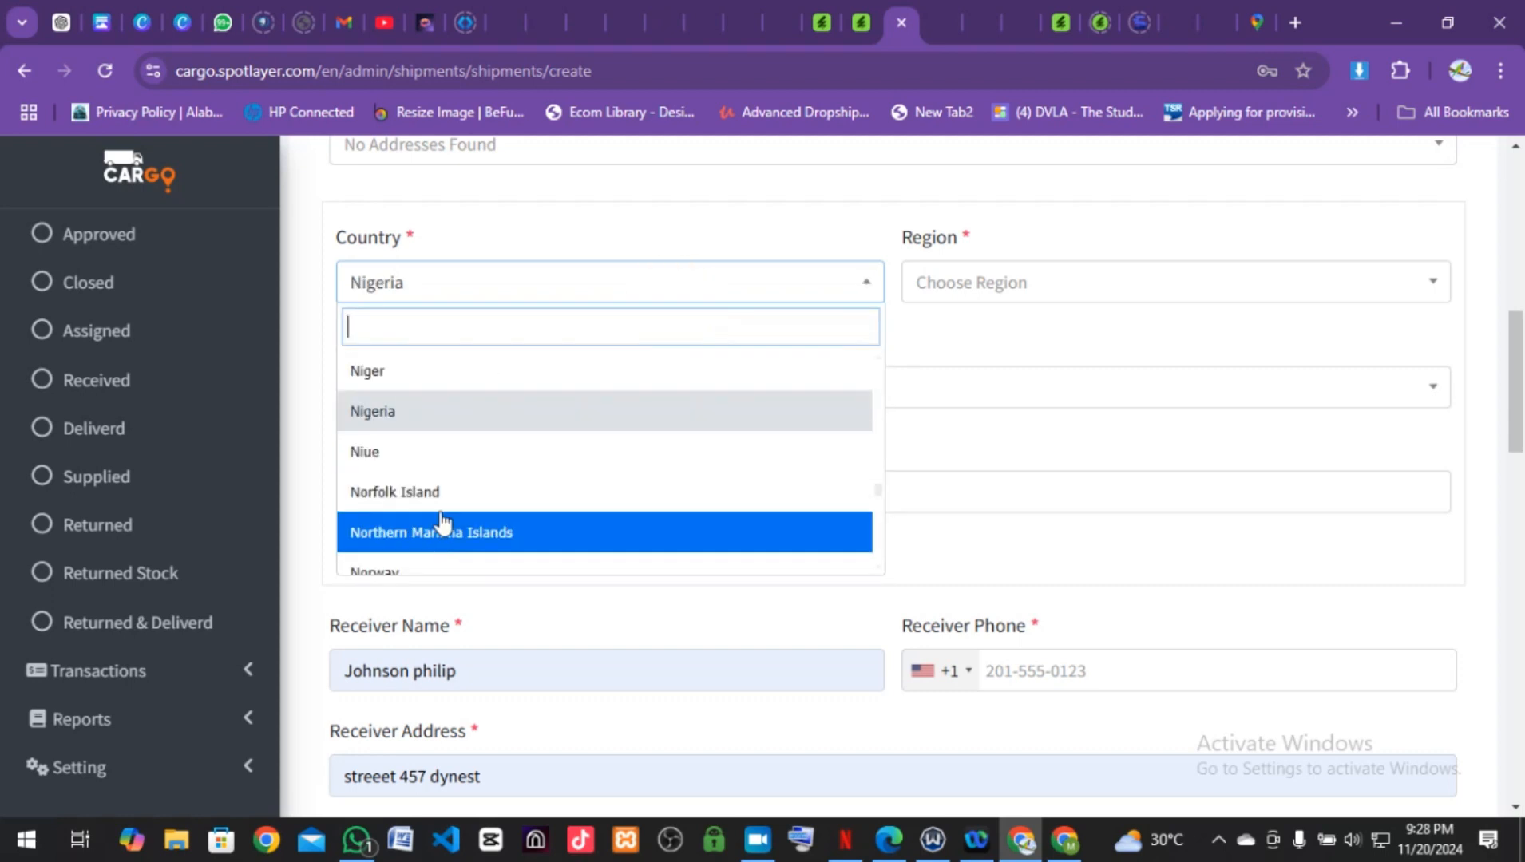
scroll(441, 527, "down", 5)
scroll(440, 523, "down", 15)
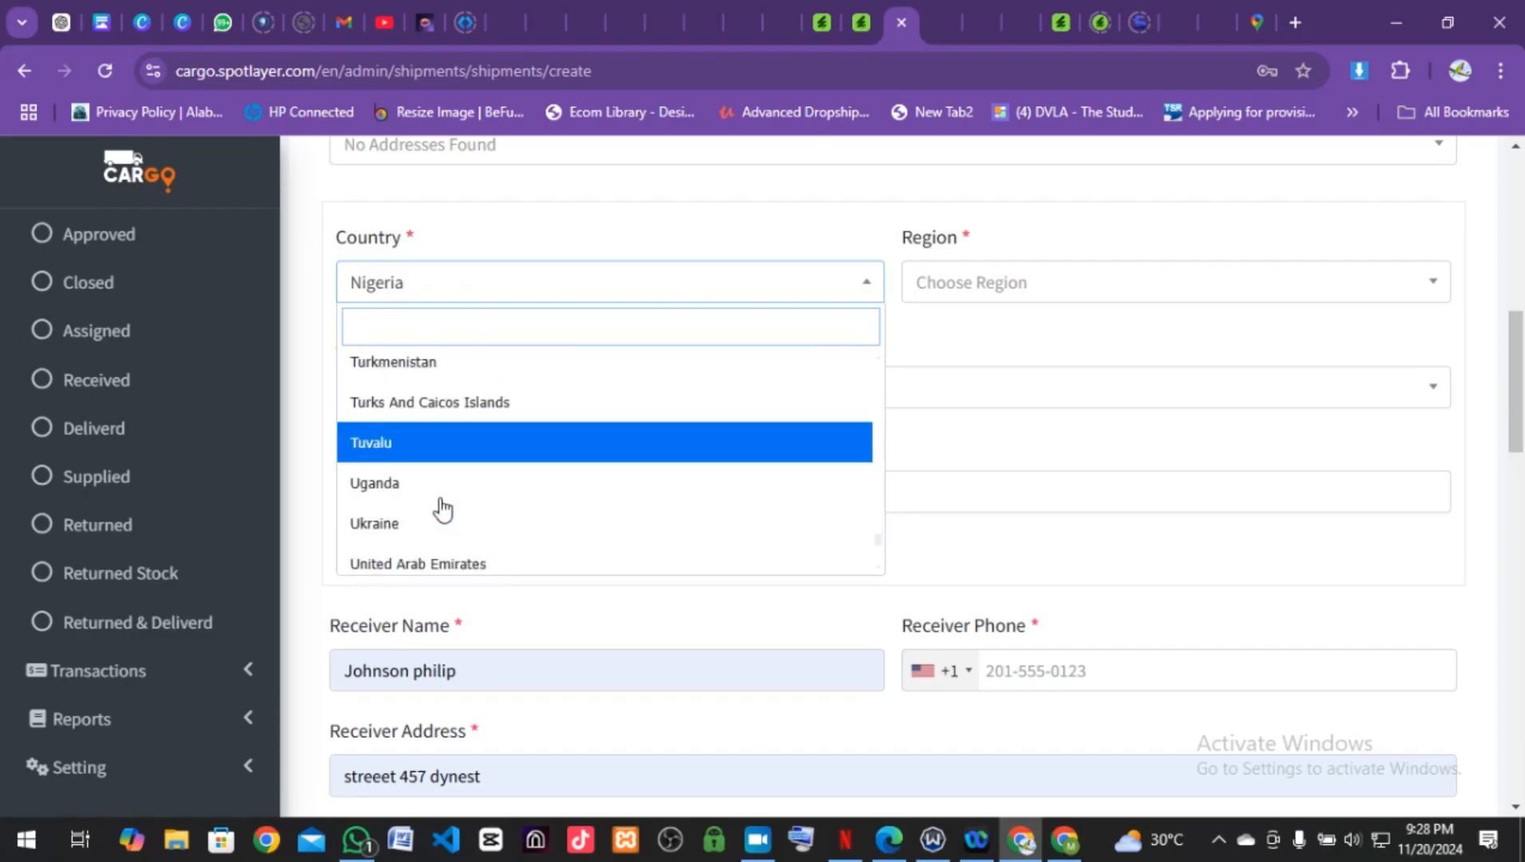
scroll(442, 510, "up", 4)
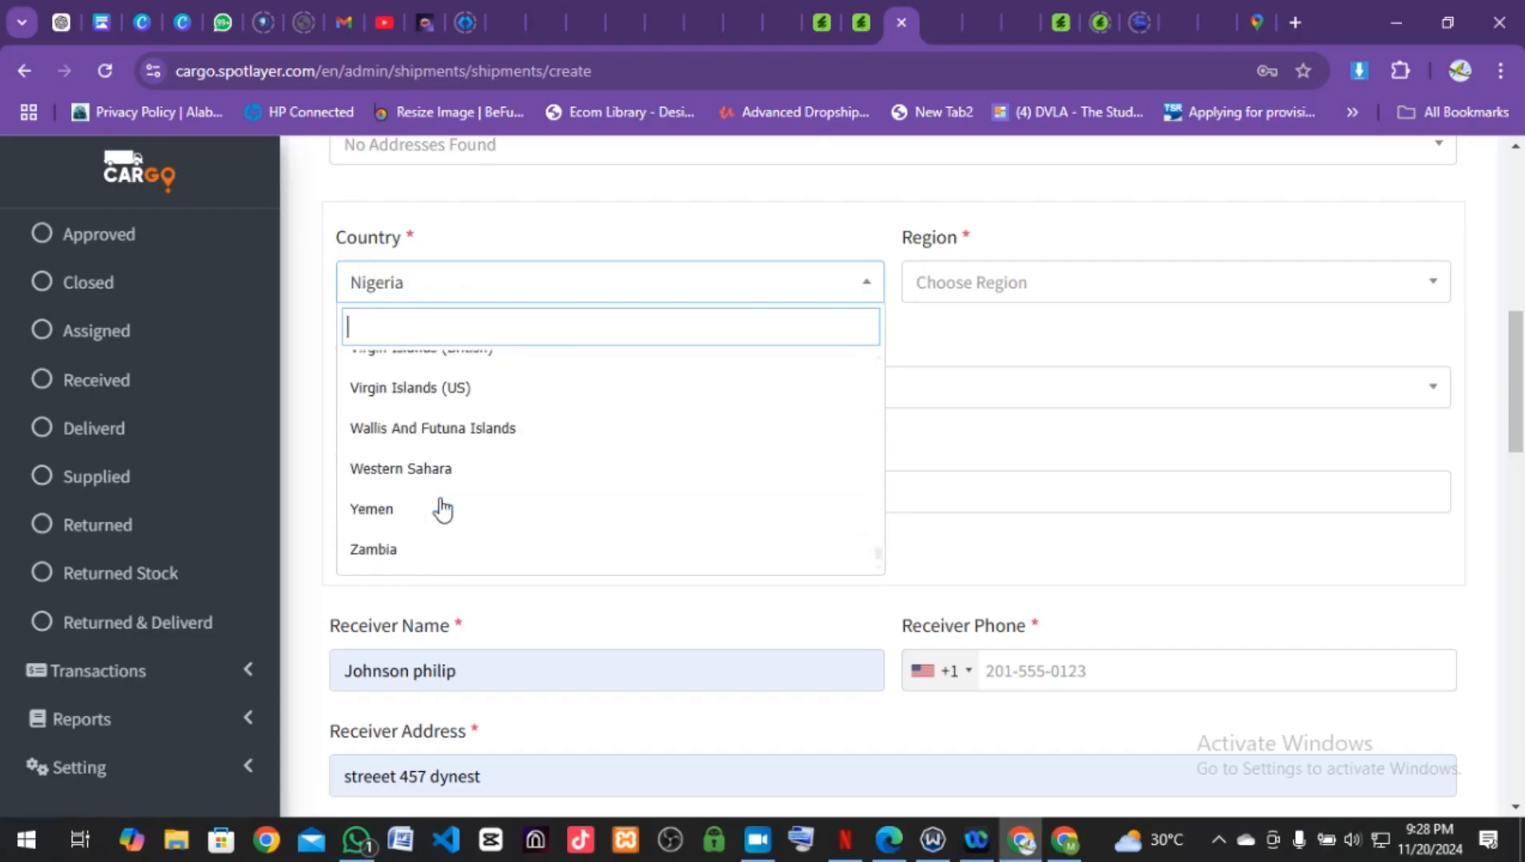
scroll(443, 509, "up", 3)
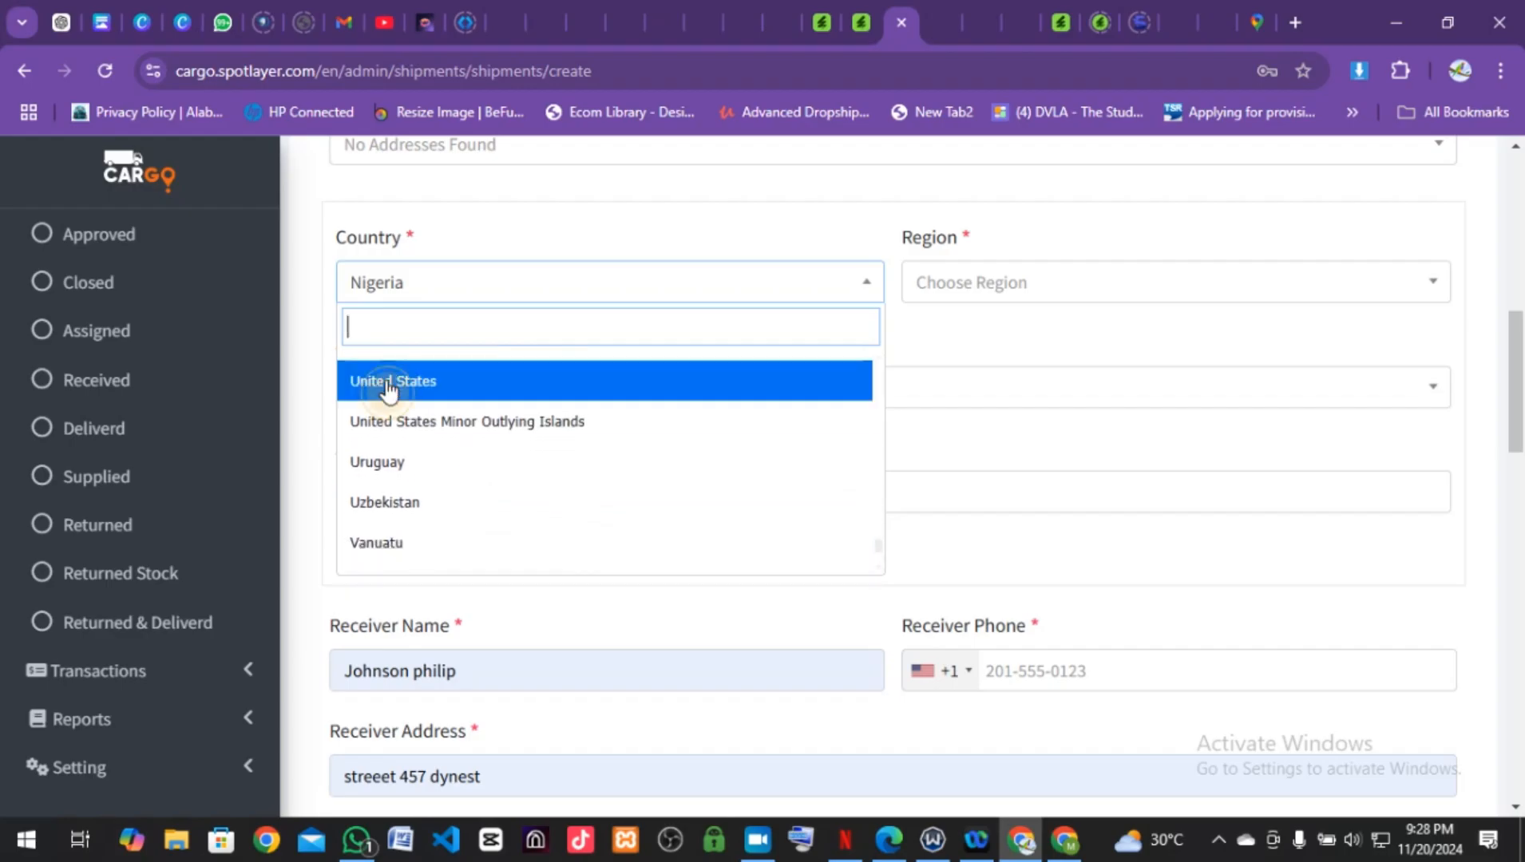
left_click(387, 382)
Step: Search the regions for 'sou' and select South Carolina
left_click(965, 289)
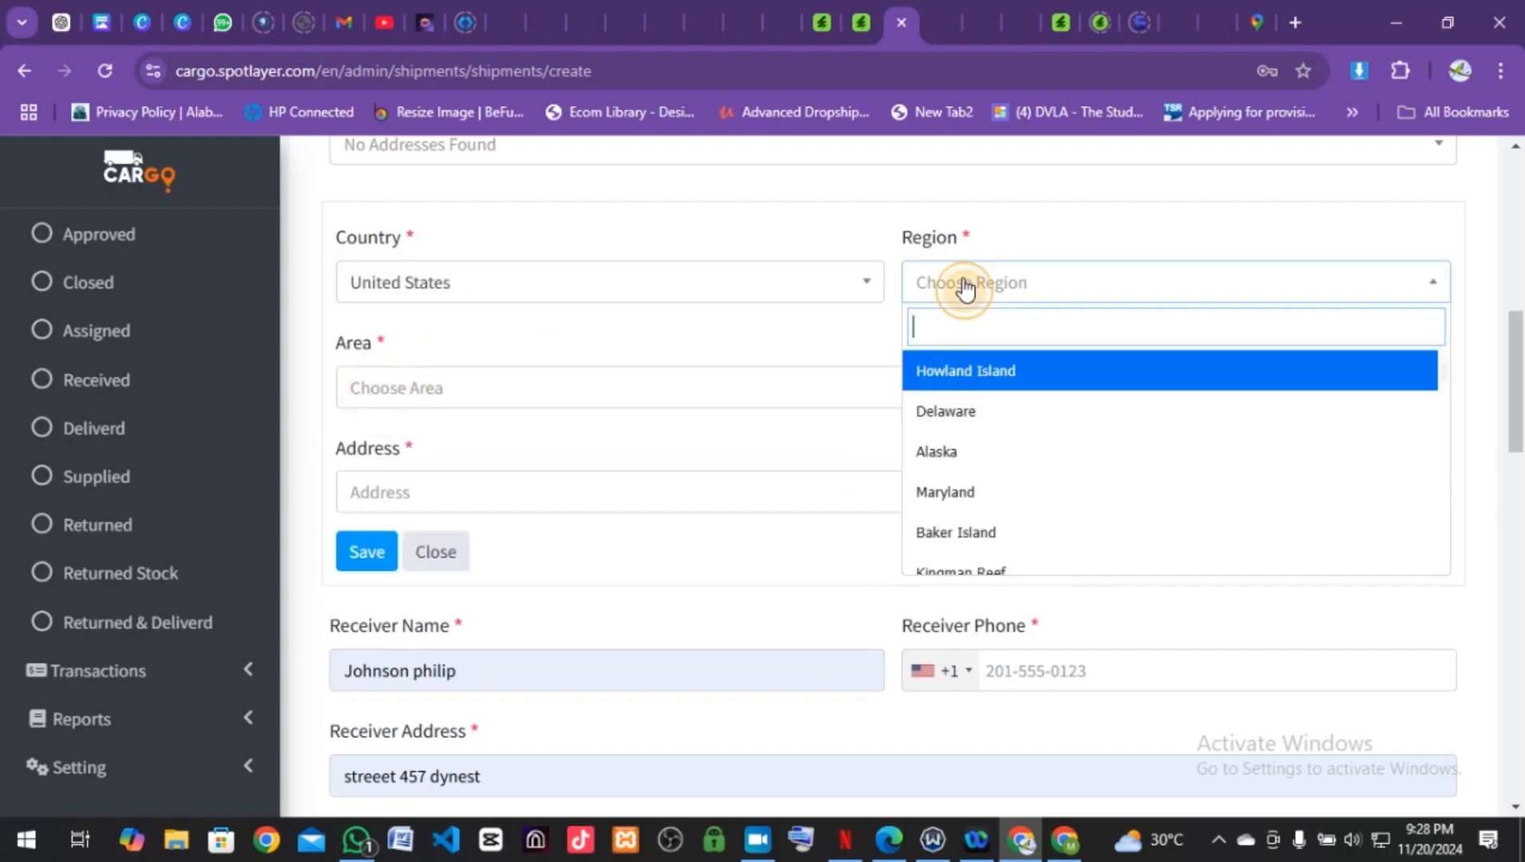
scroll(958, 515, "down", 5)
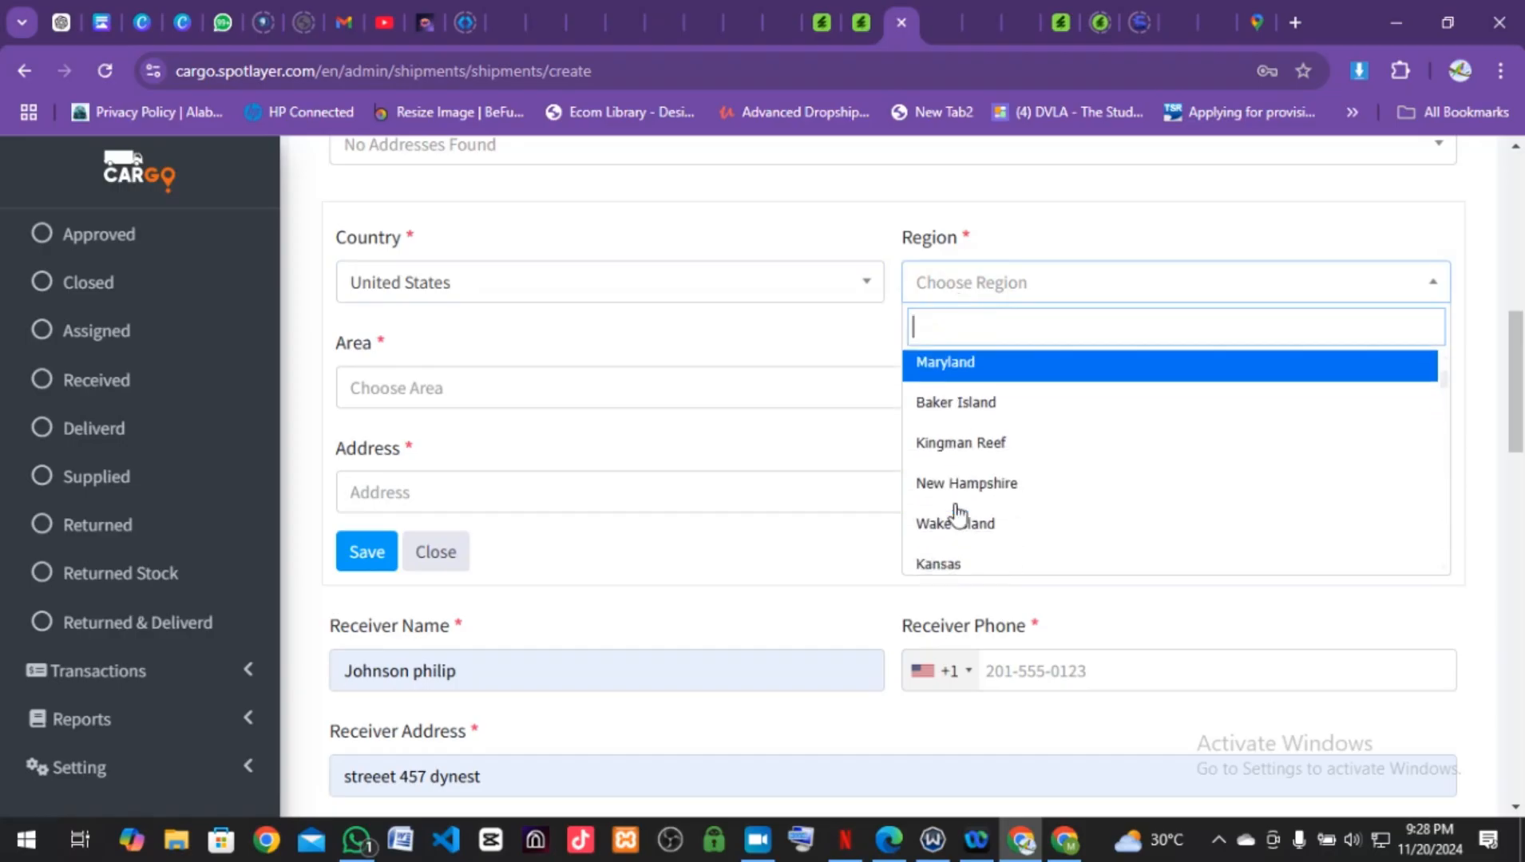
scroll(958, 515, "down", 7)
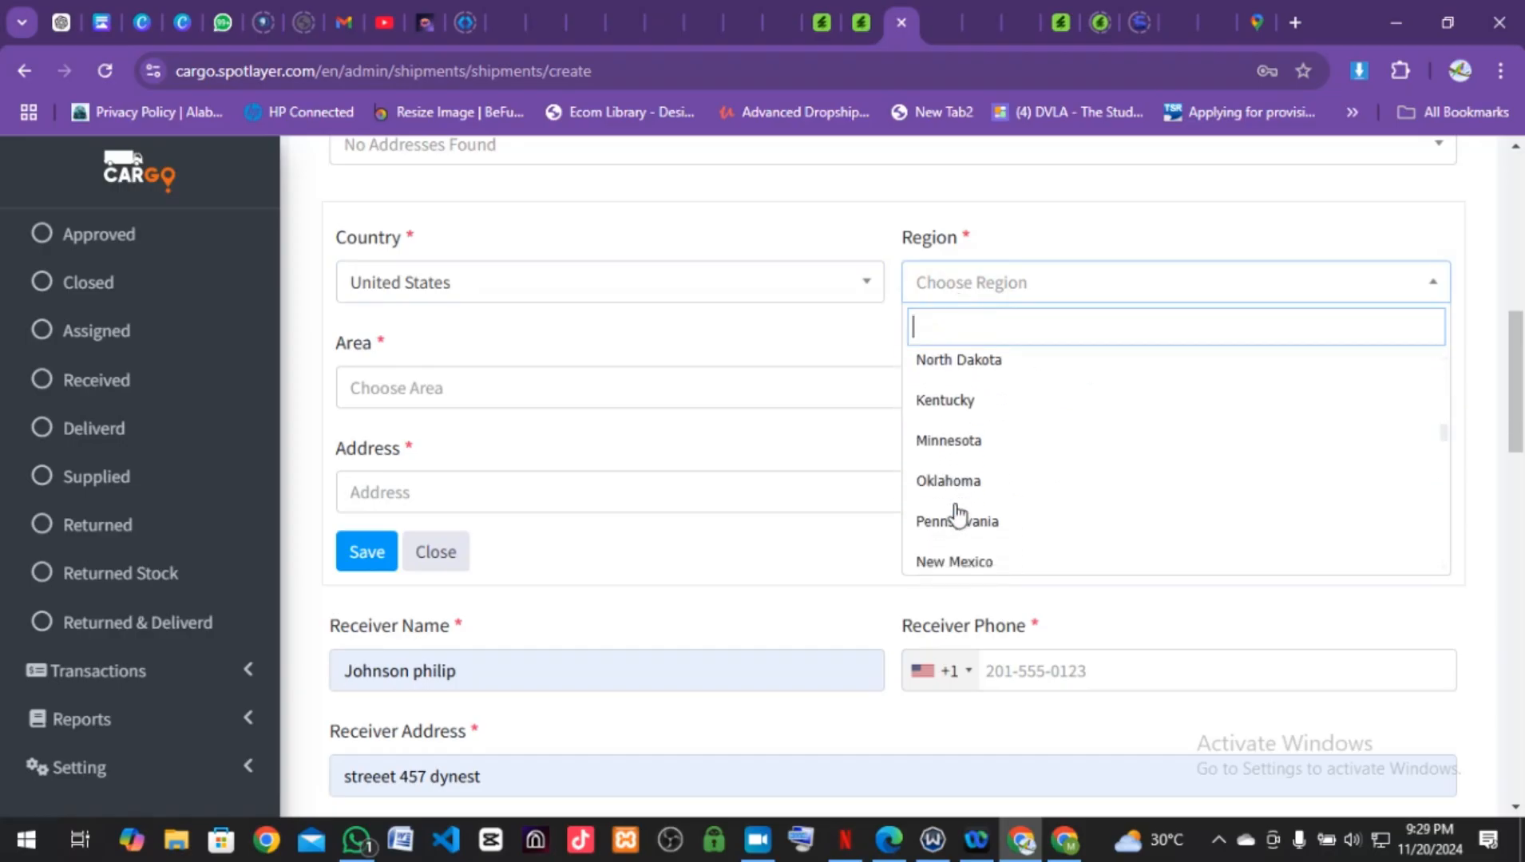
scroll(958, 515, "down", 5)
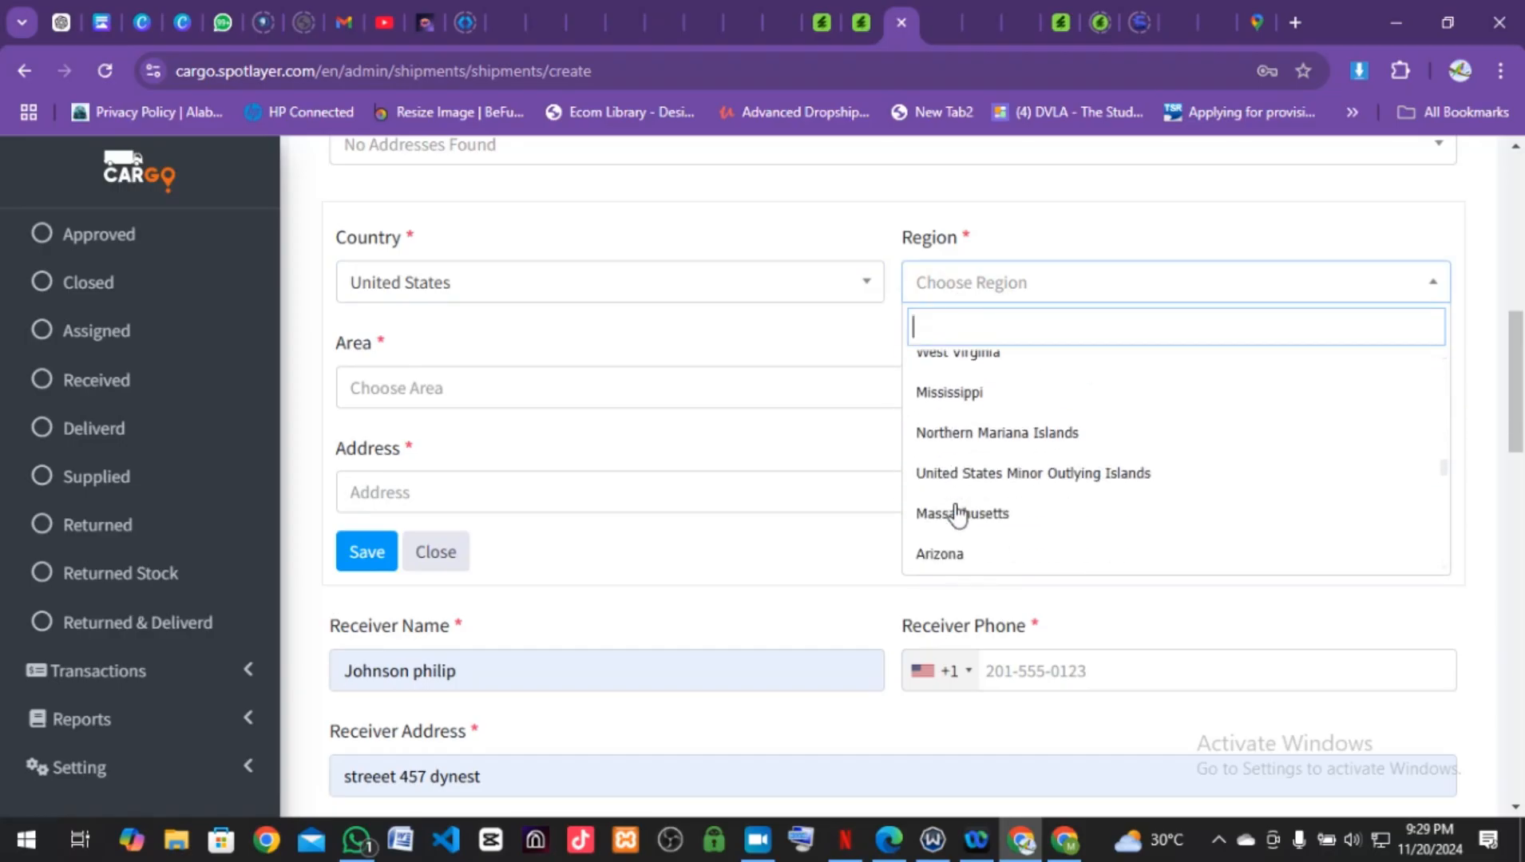
scroll(958, 515, "down", 6)
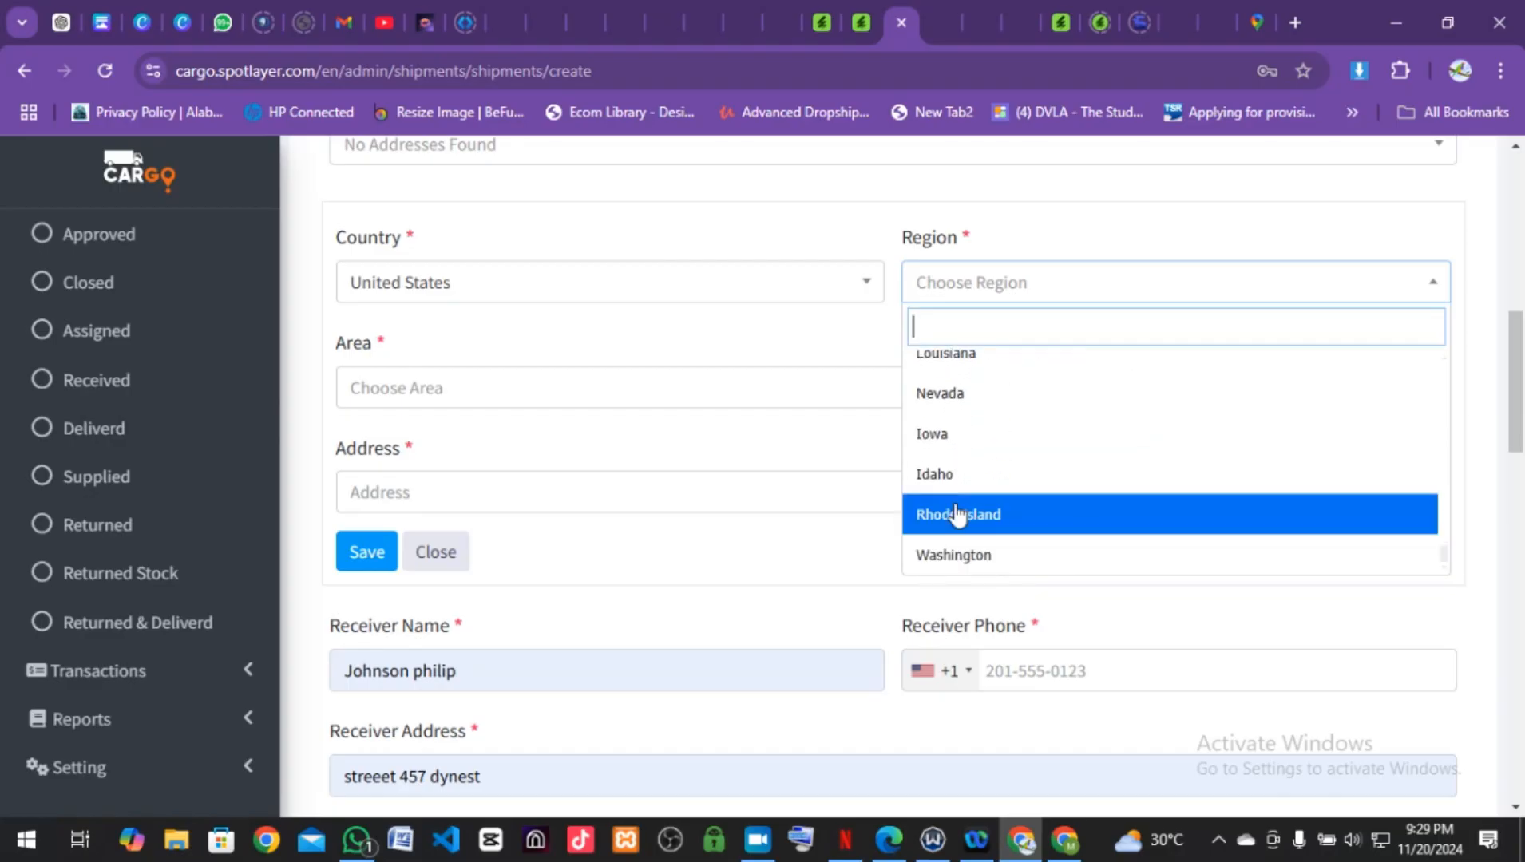
type("s")
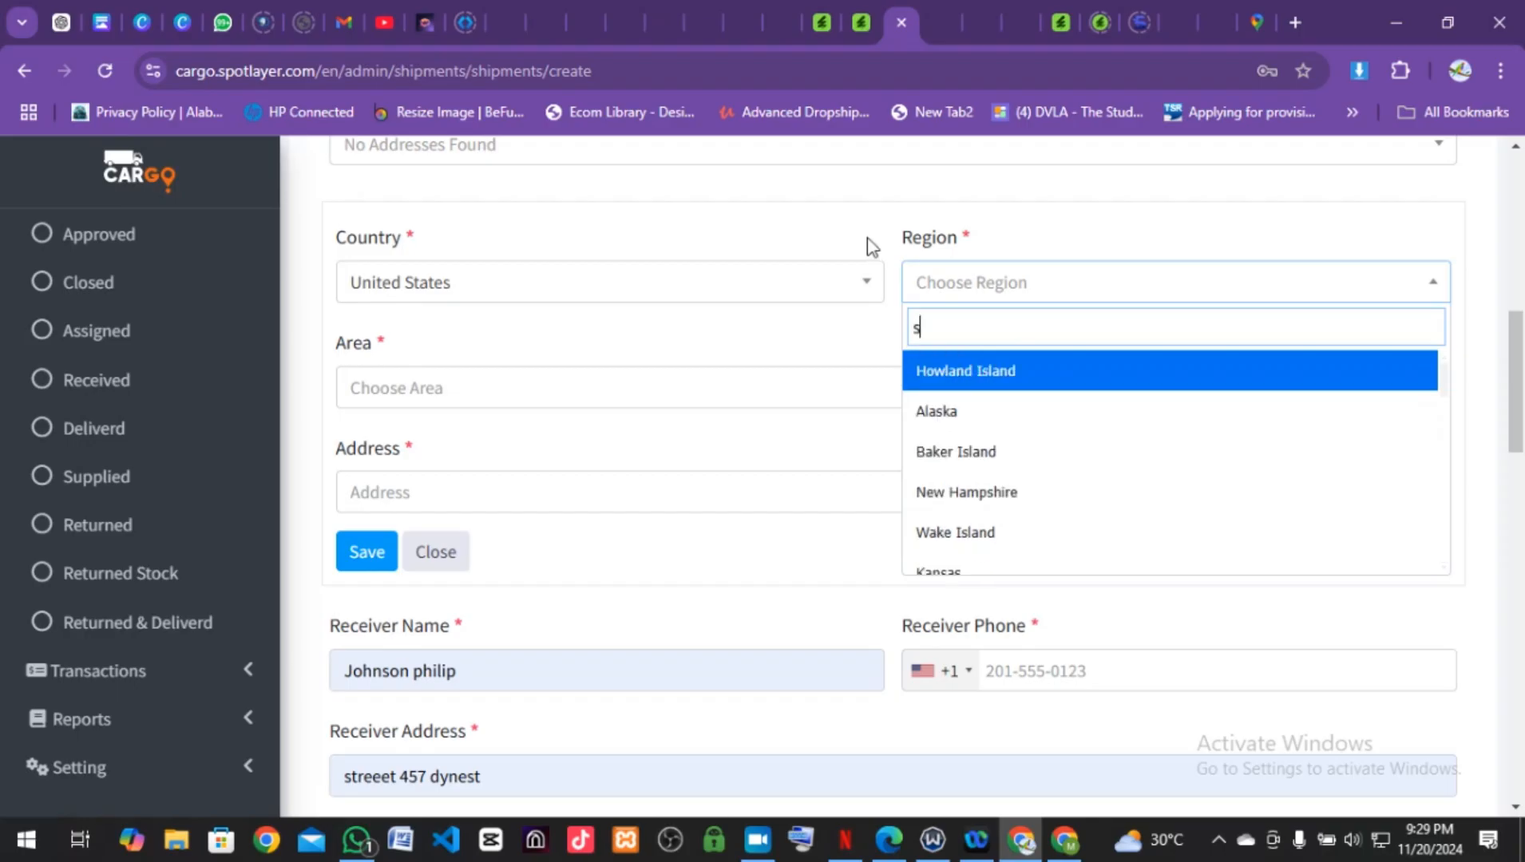
type("ou")
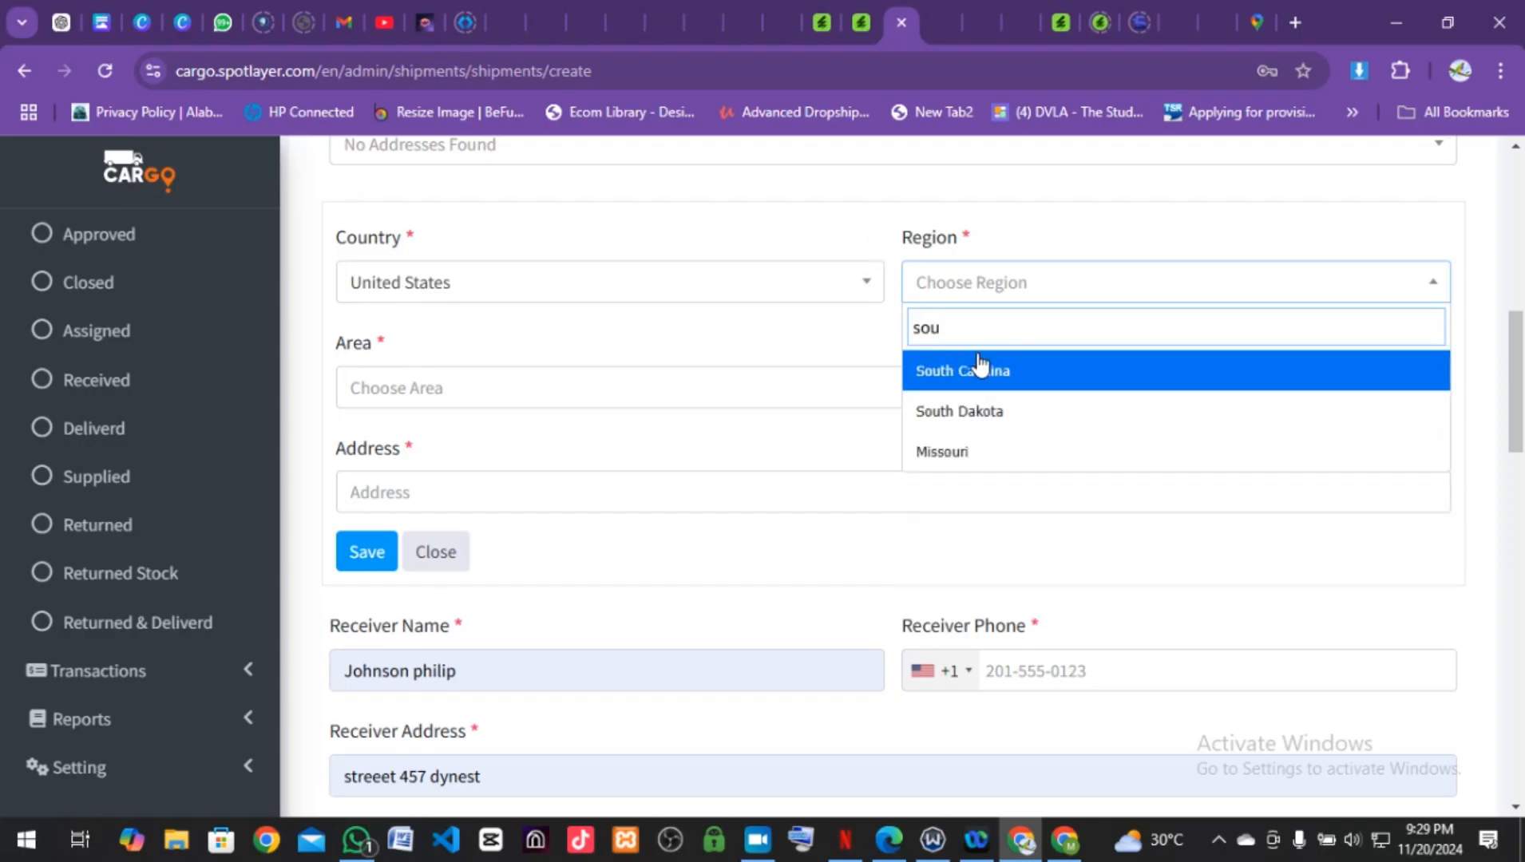
left_click(976, 381)
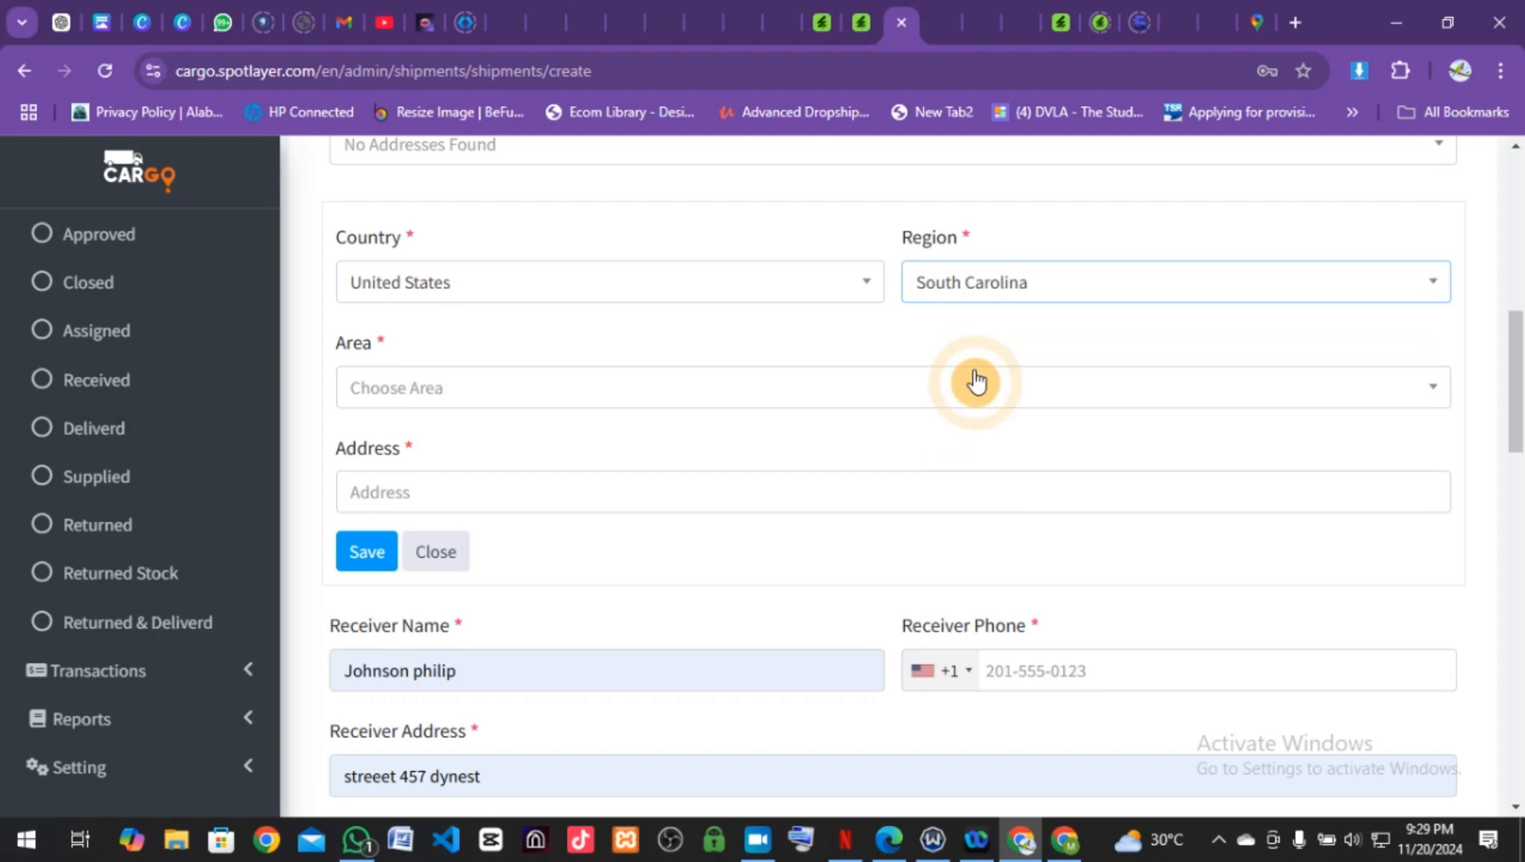
Step: Find the Area list empty, then fill the Address from the saved South Carolina autofill entry
left_click(498, 405)
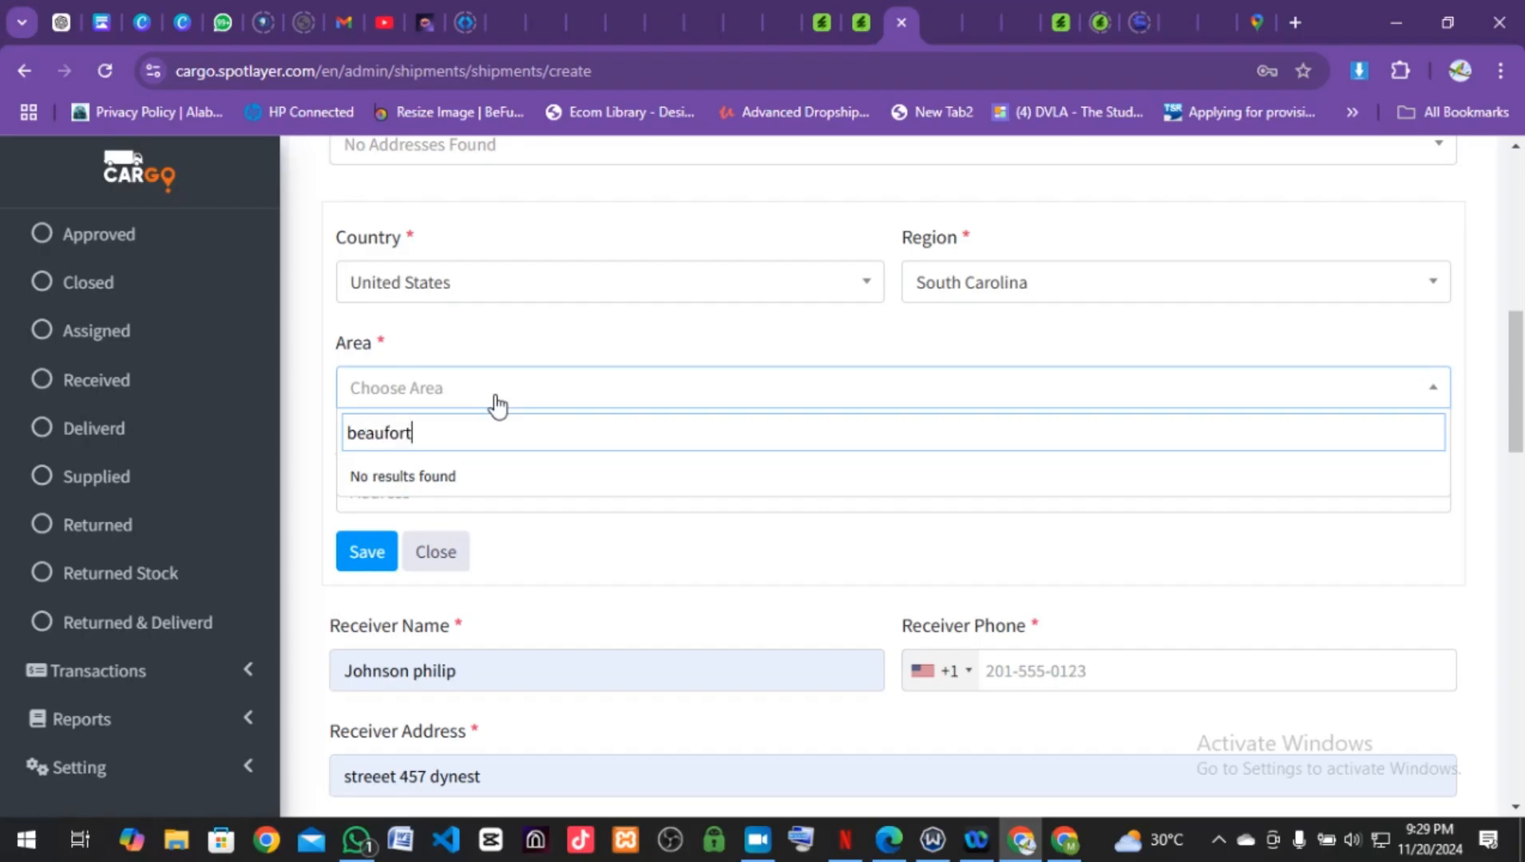
left_click(557, 536)
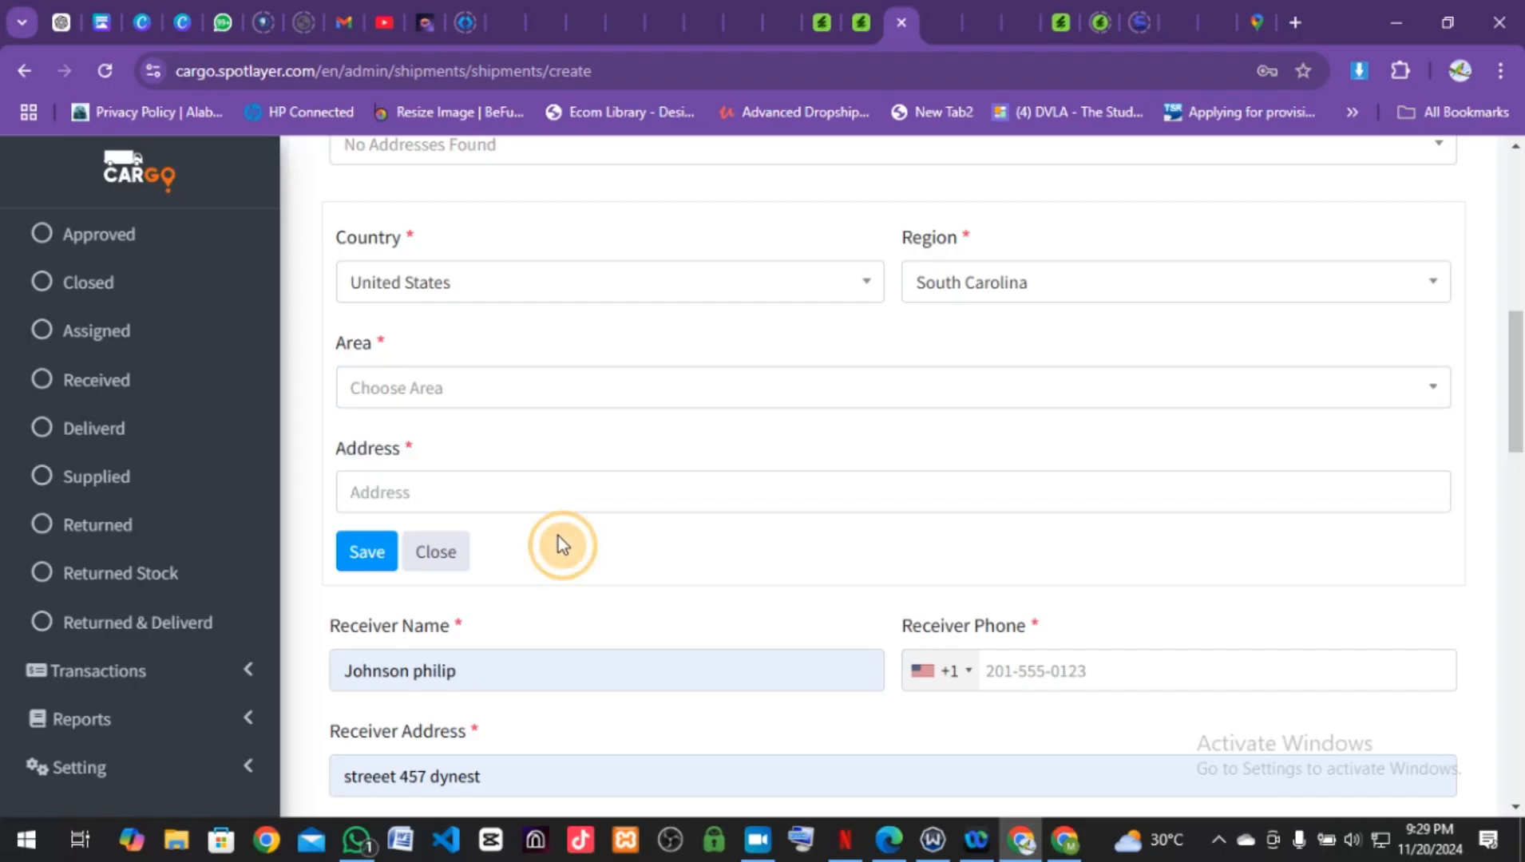
left_click(488, 494)
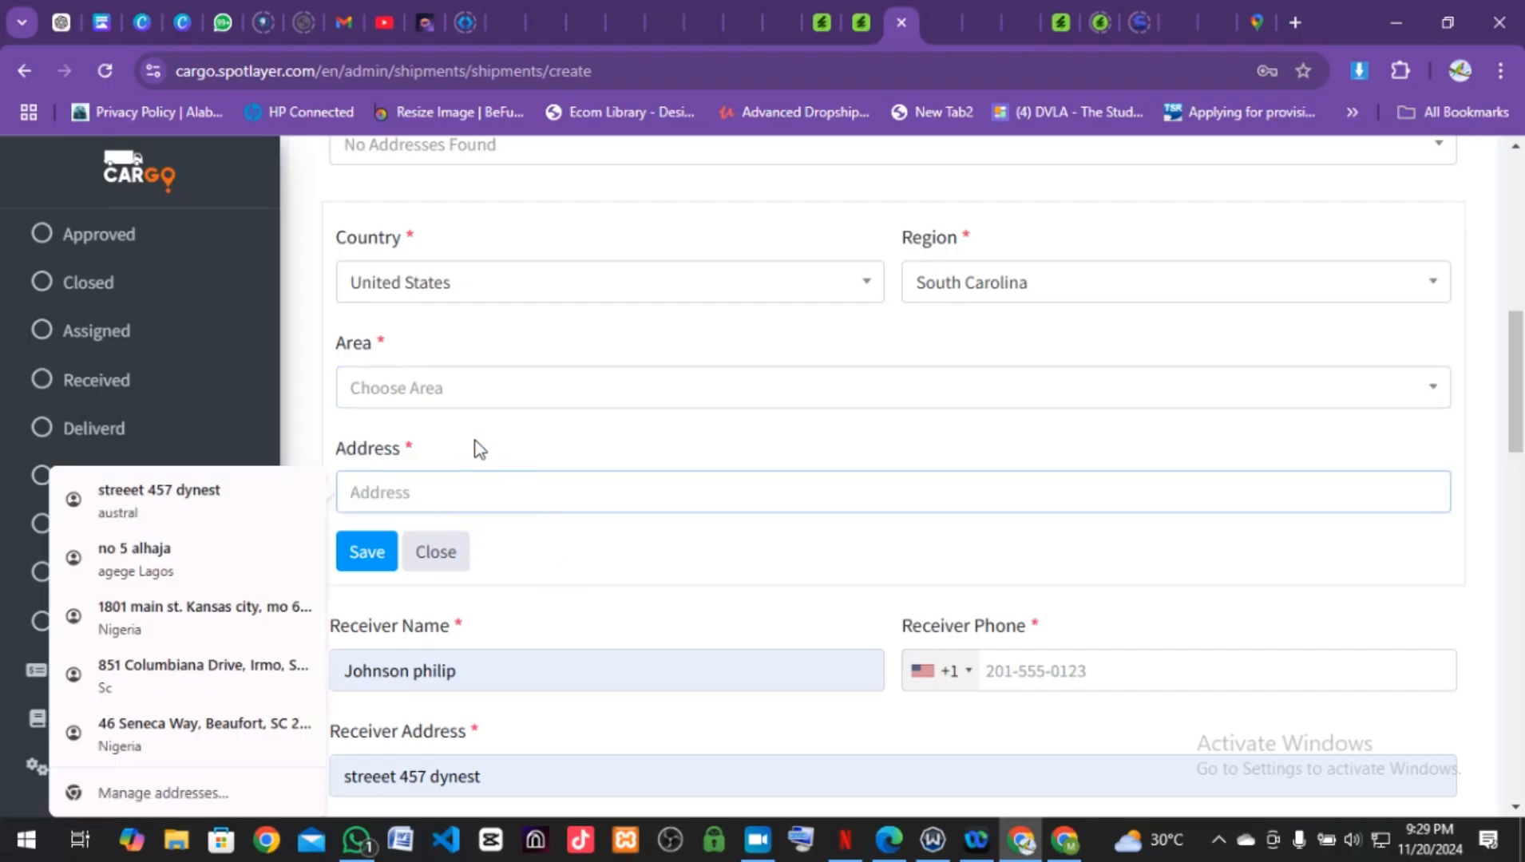
left_click(467, 389)
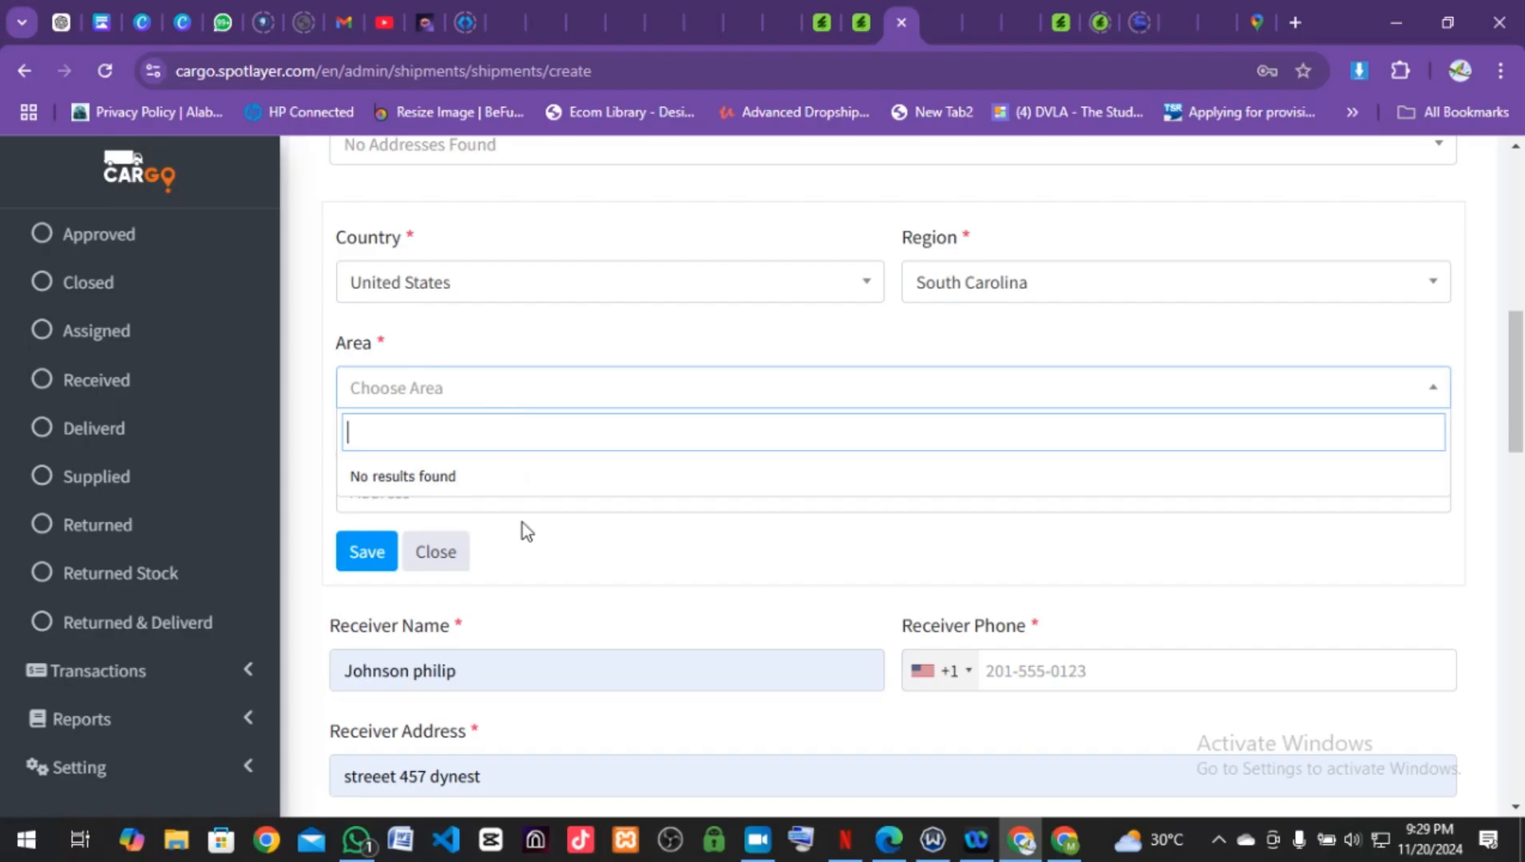
left_click(542, 557)
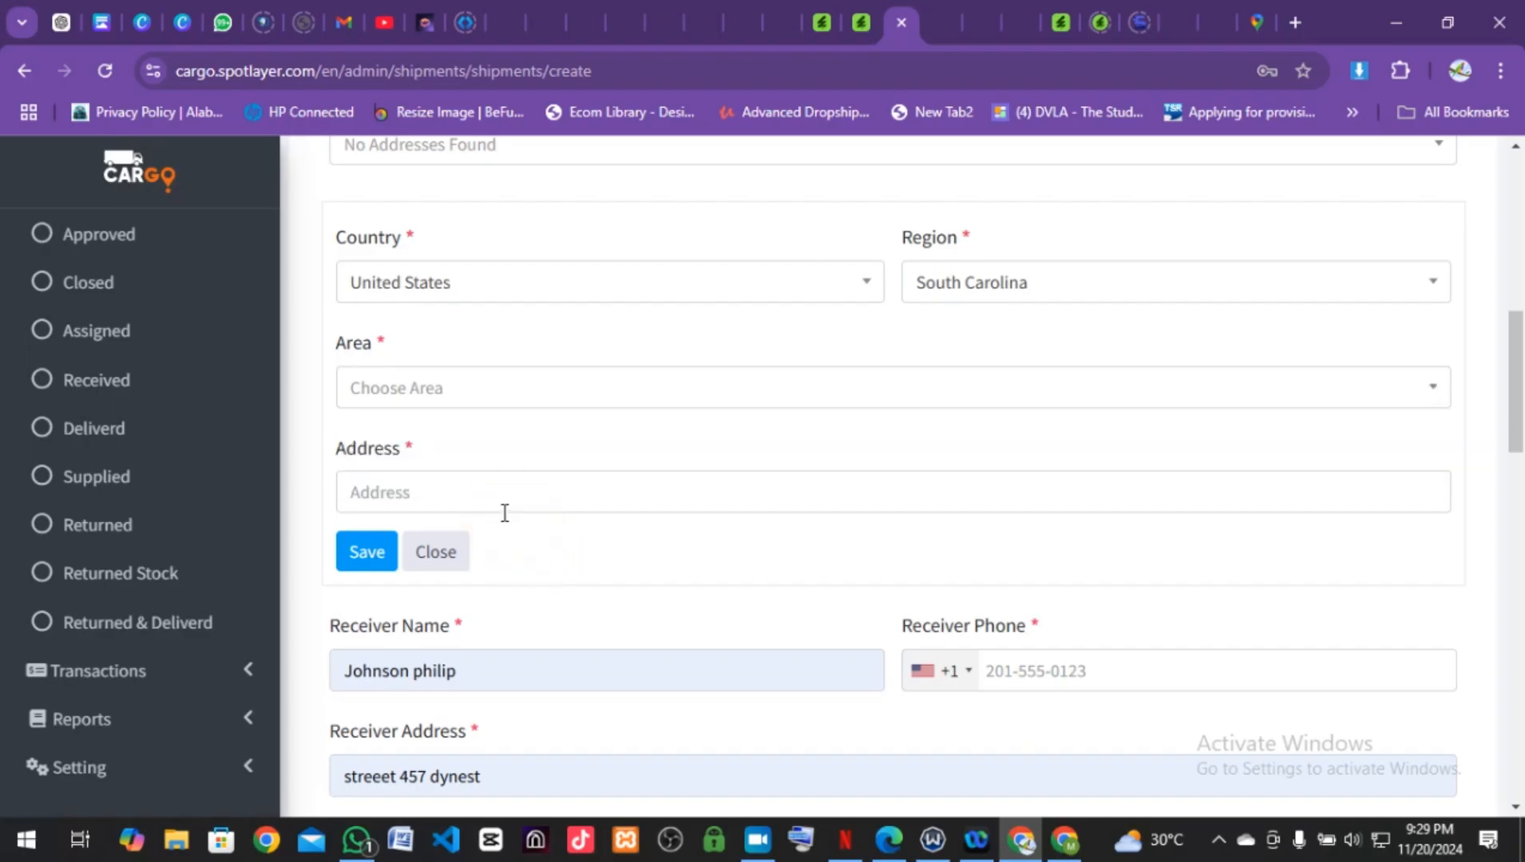
left_click(494, 483)
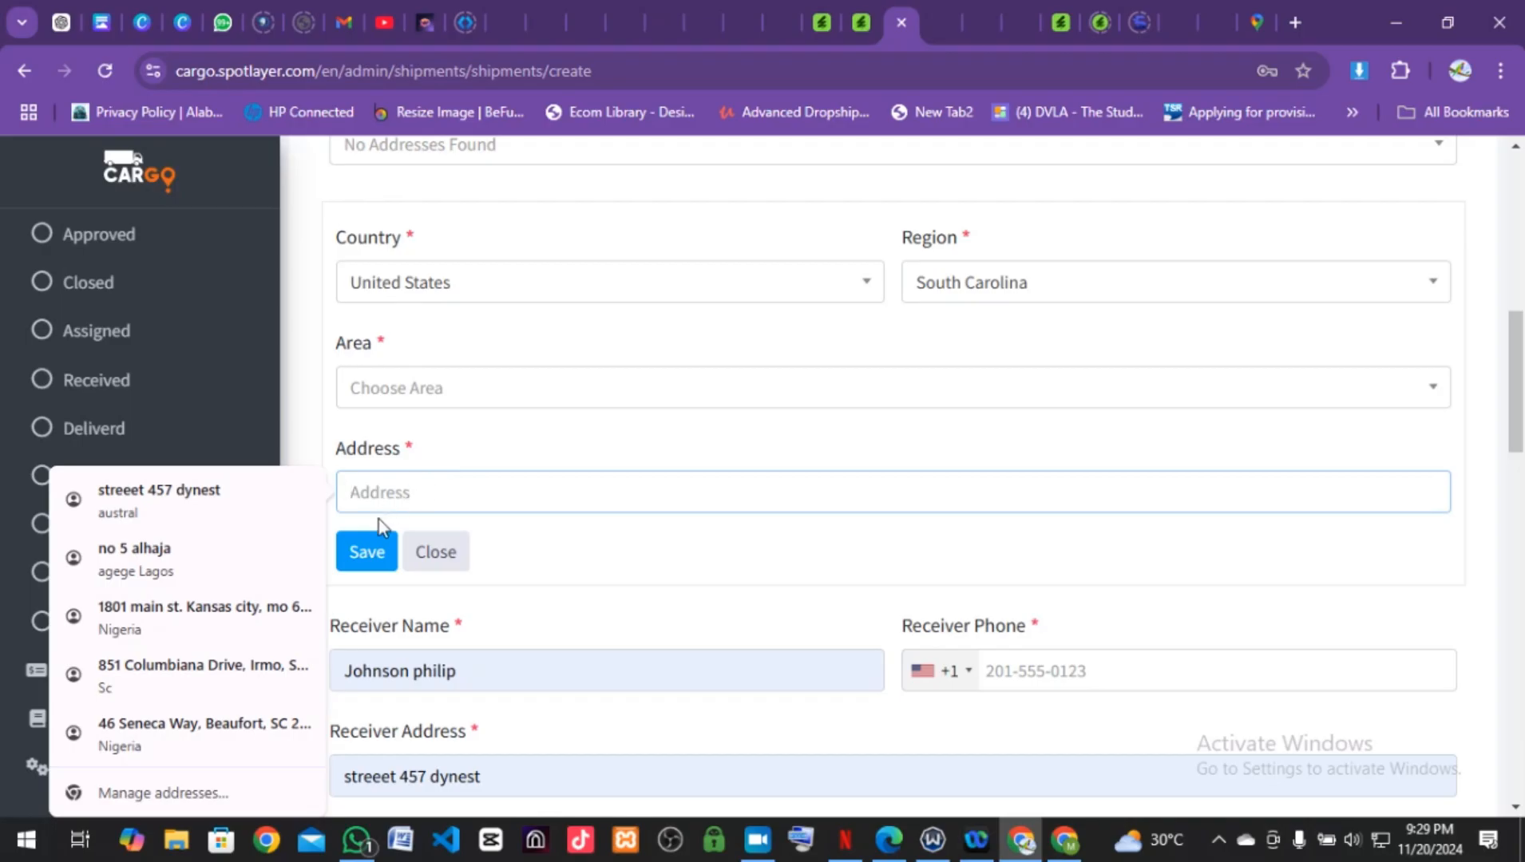
left_click(251, 677)
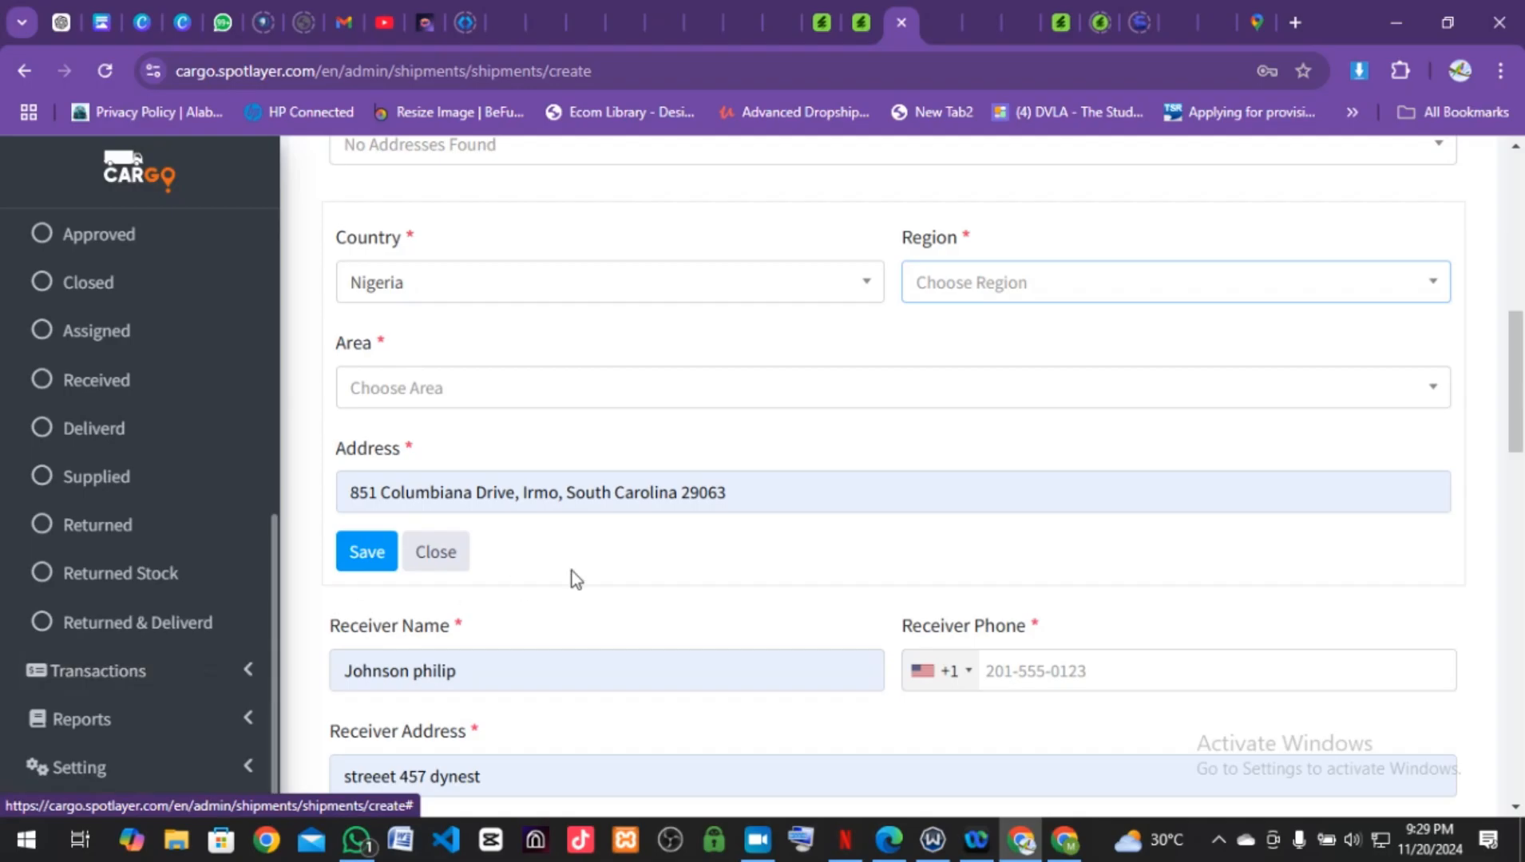
Step: Change the Country back to United States
left_click(511, 395)
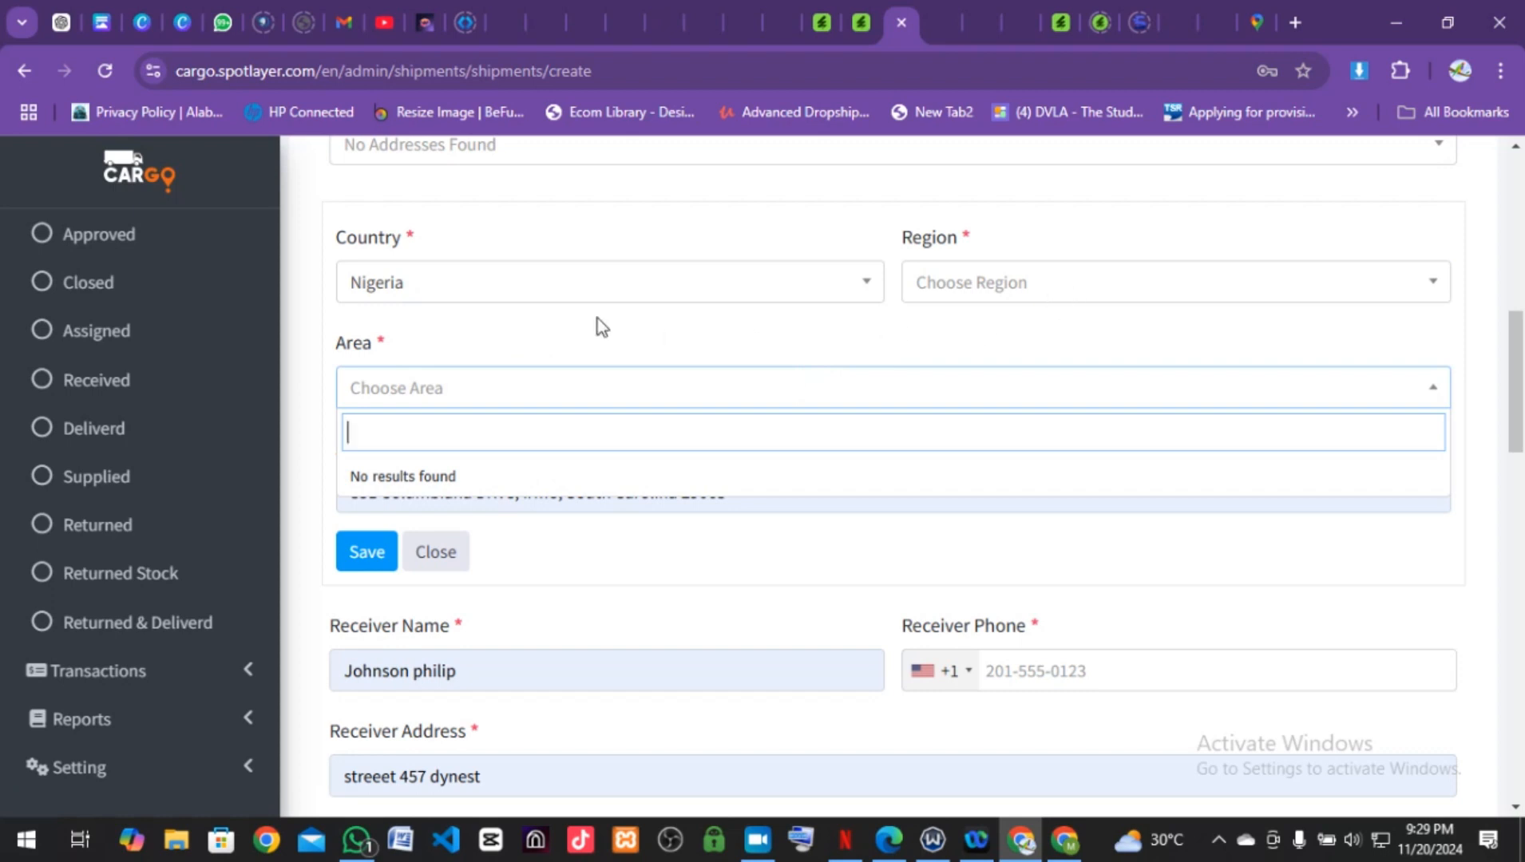
scroll(602, 327, "up", 2)
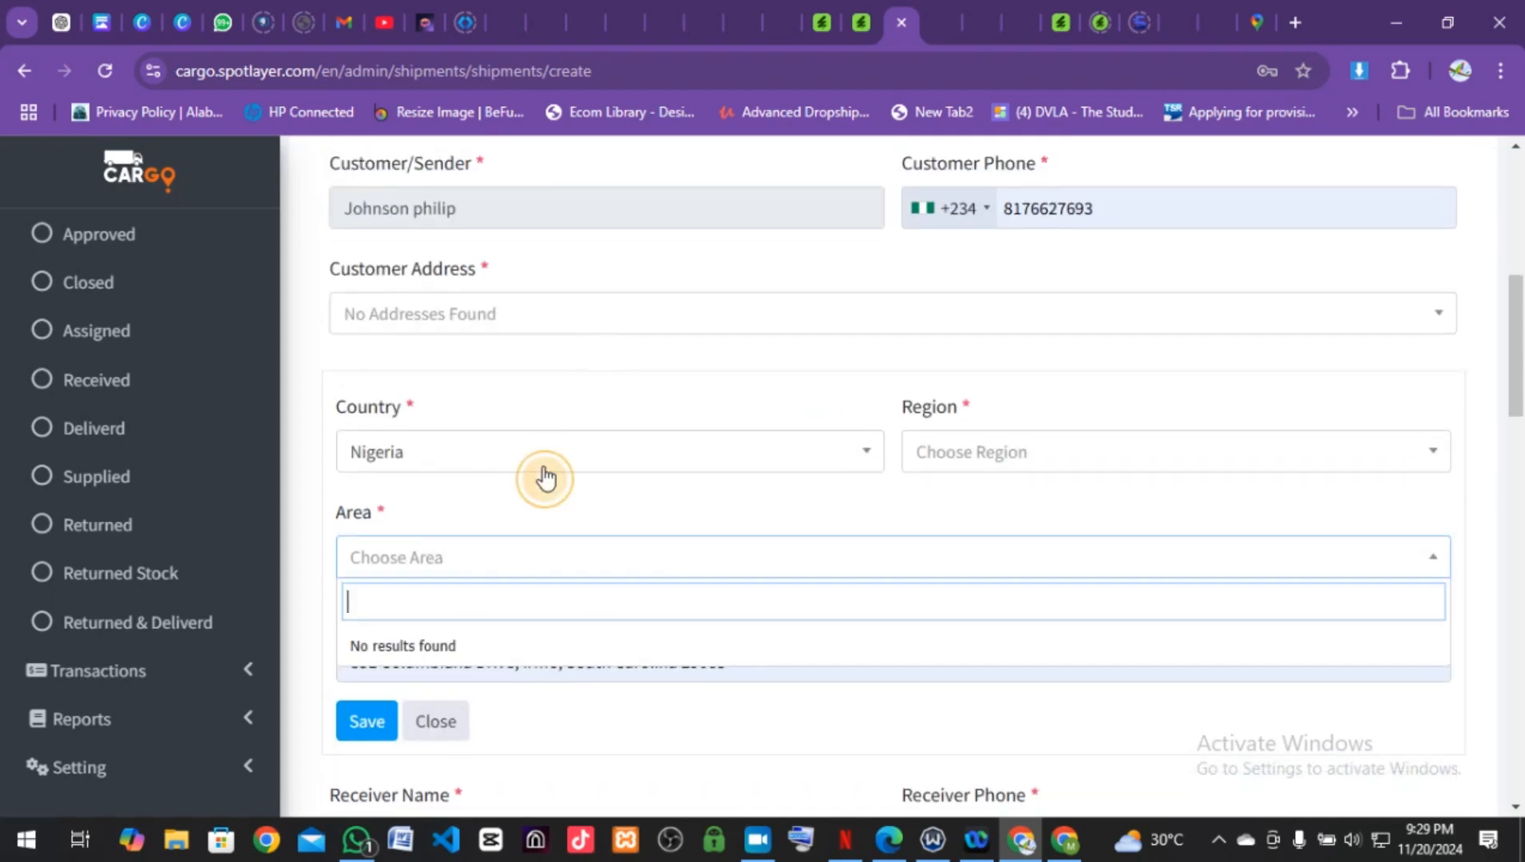
left_click(542, 453)
scroll(483, 647, "down", 2)
scroll(483, 647, "down", 15)
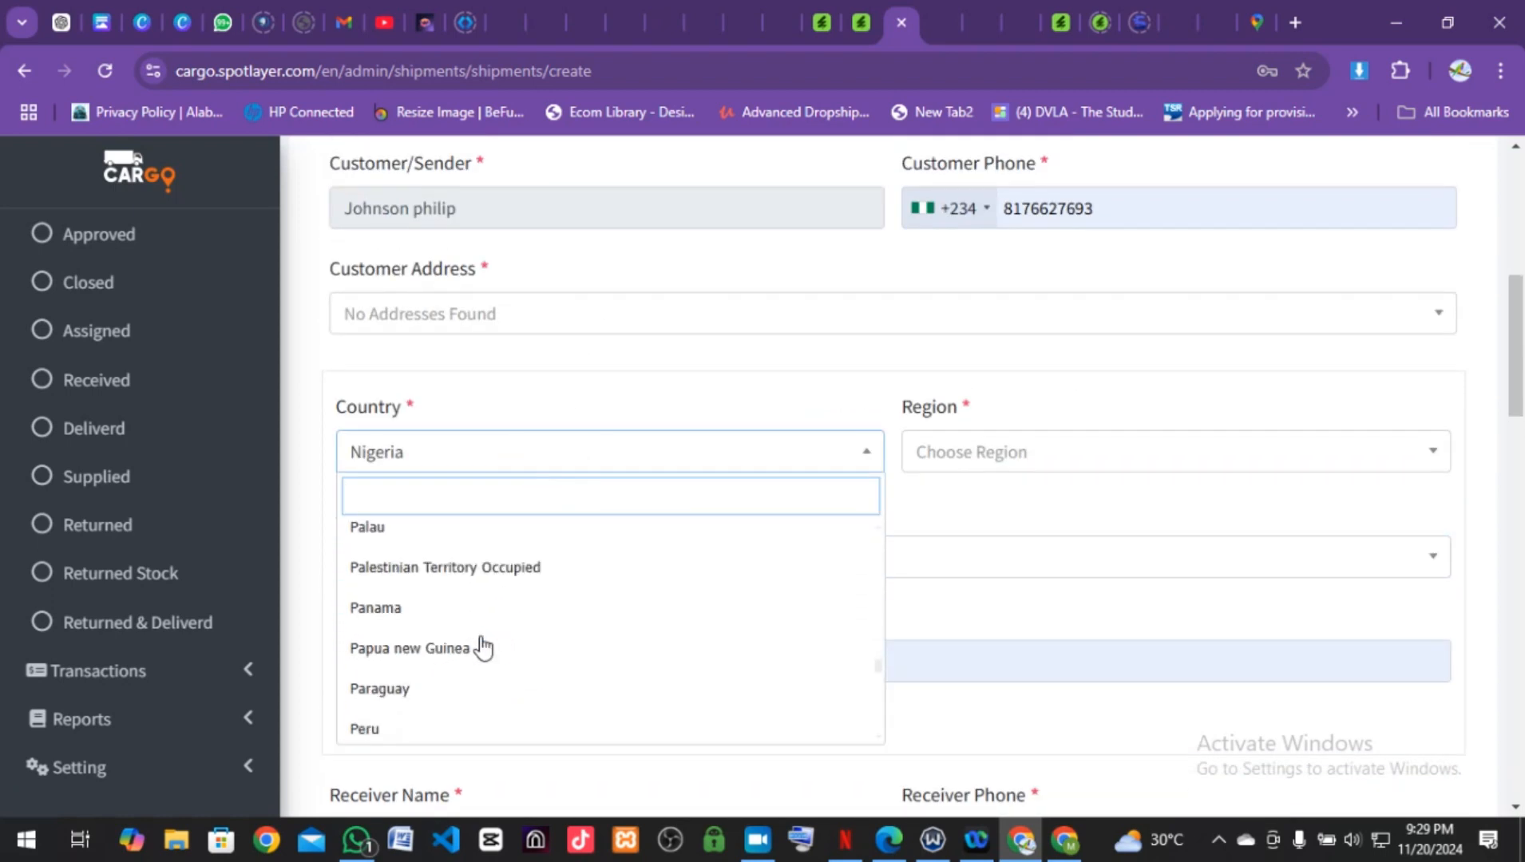
scroll(483, 647, "down", 1)
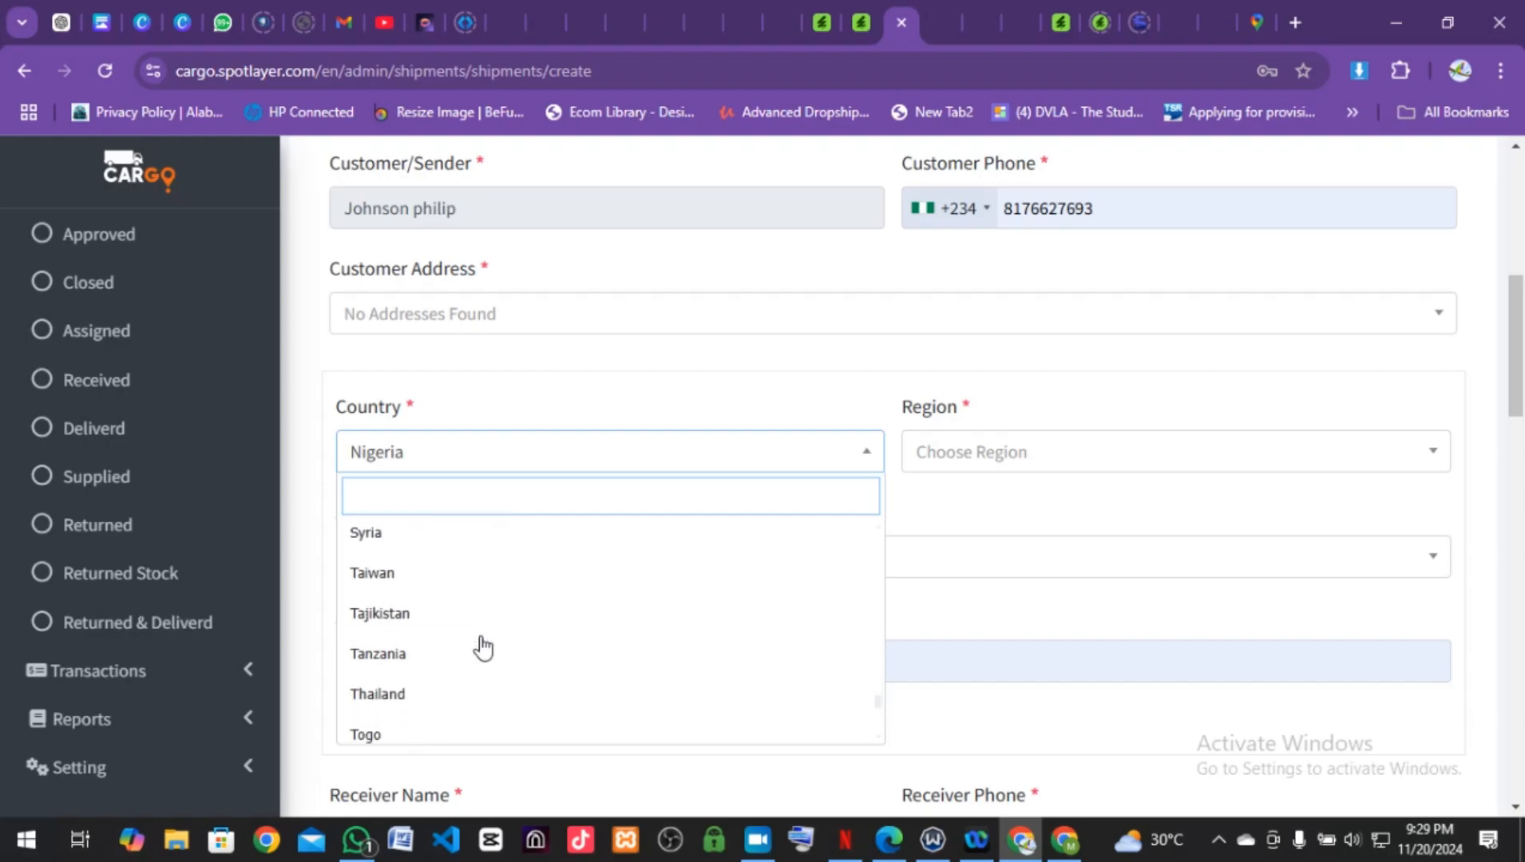
scroll(483, 648, "up", 3)
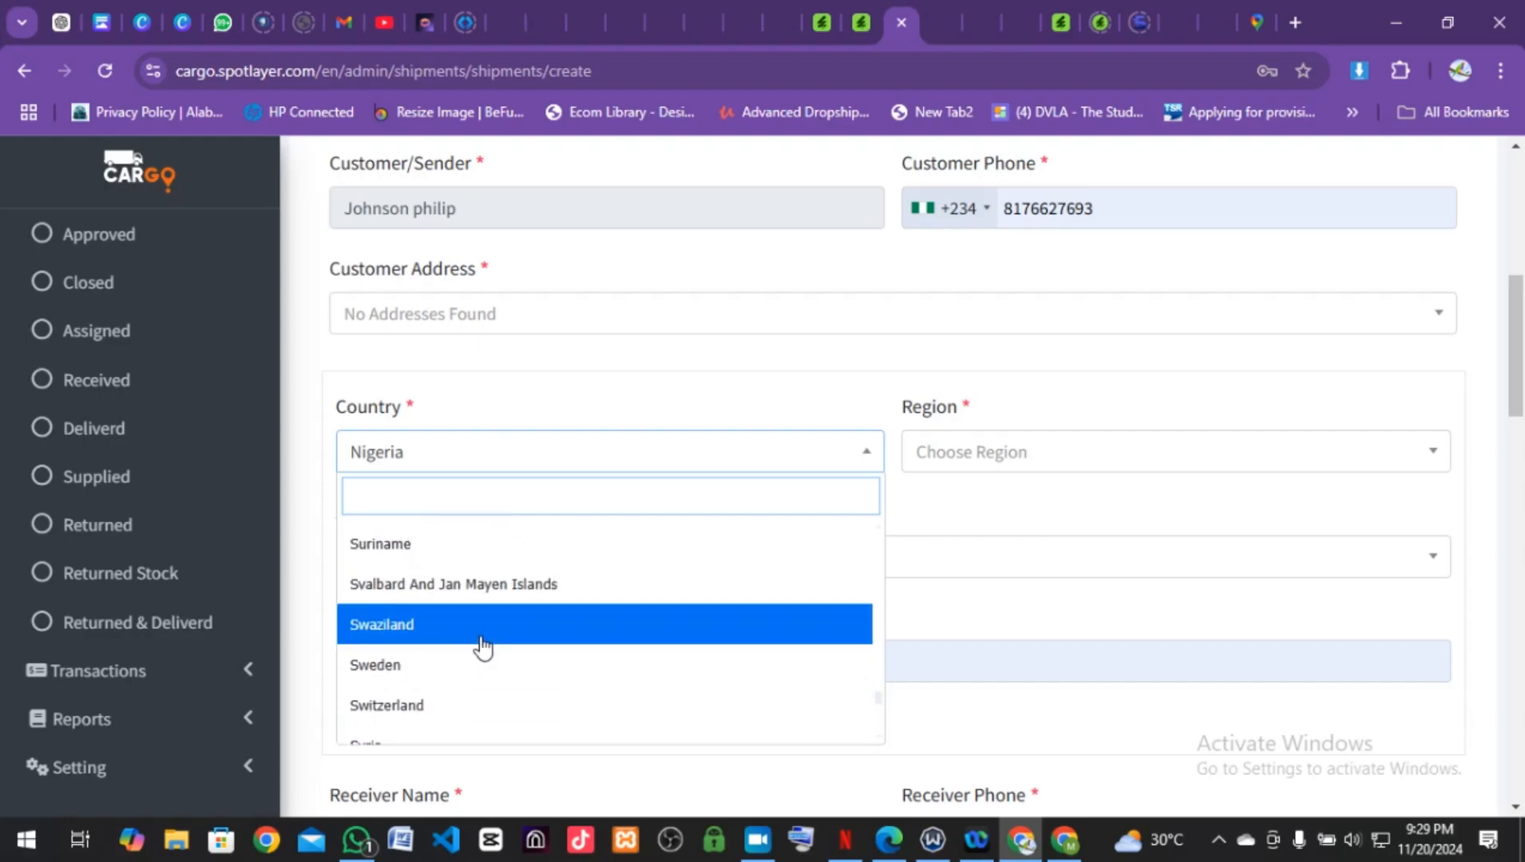
scroll(483, 643, "down", 10)
scroll(483, 644, "up", 3)
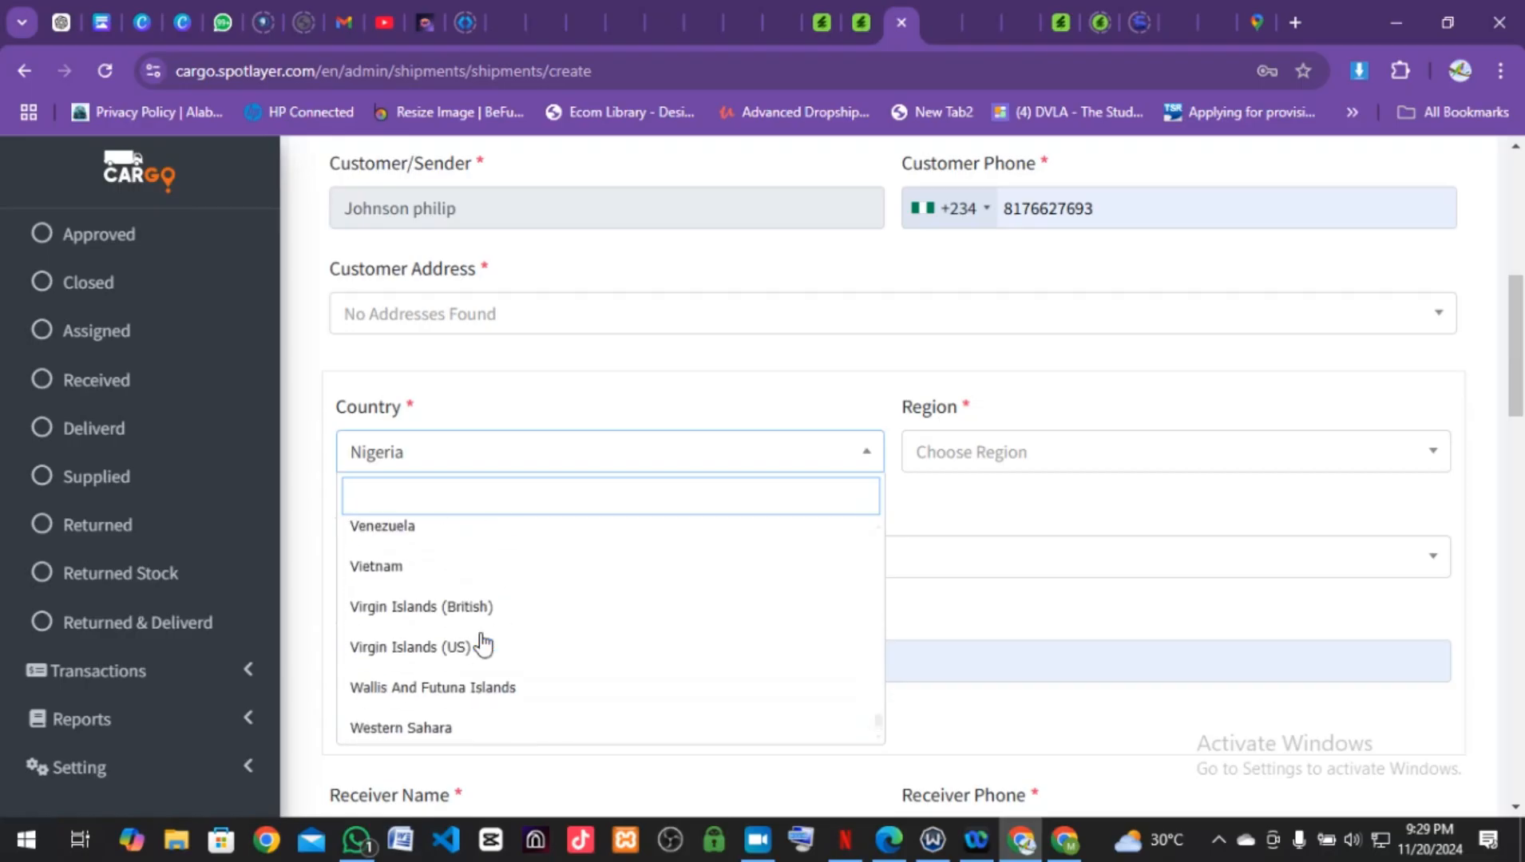
scroll(483, 643, "up", 4)
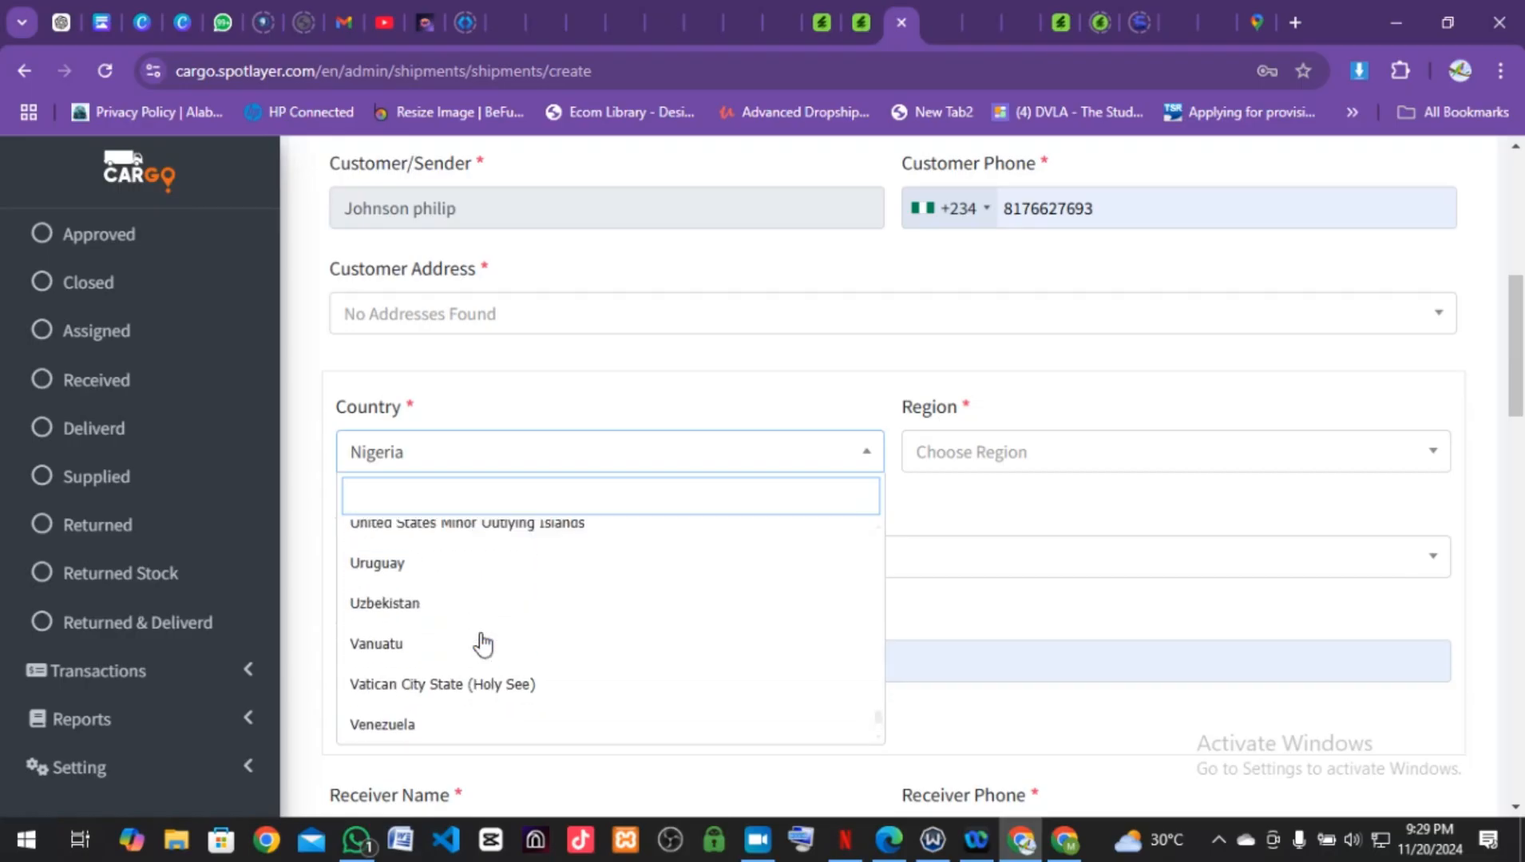
left_click(412, 595)
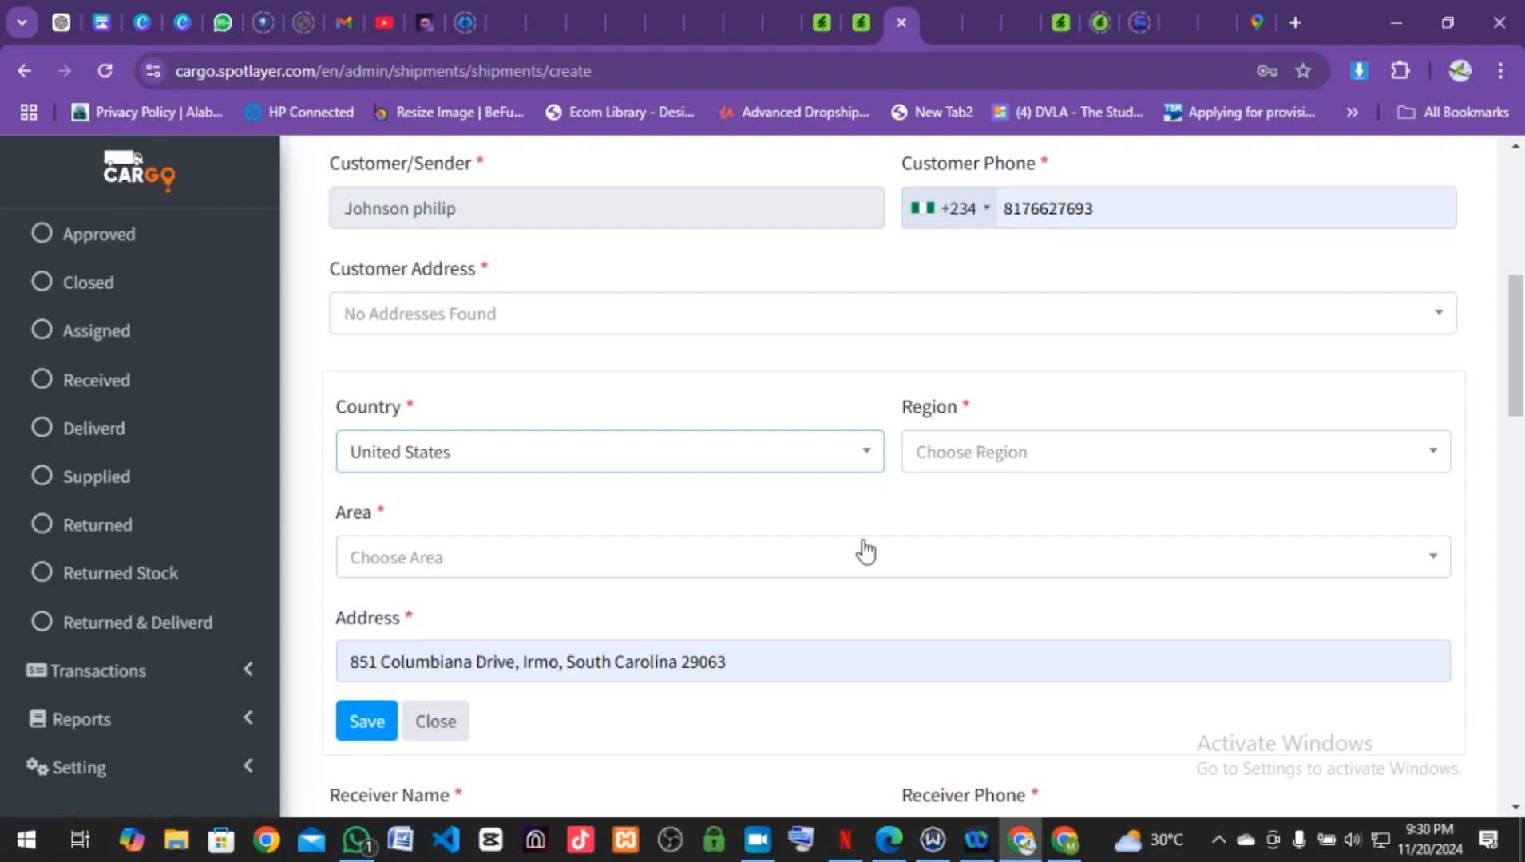
Step: Set the Region to South Carolina by searching 'sou'
left_click(1020, 478)
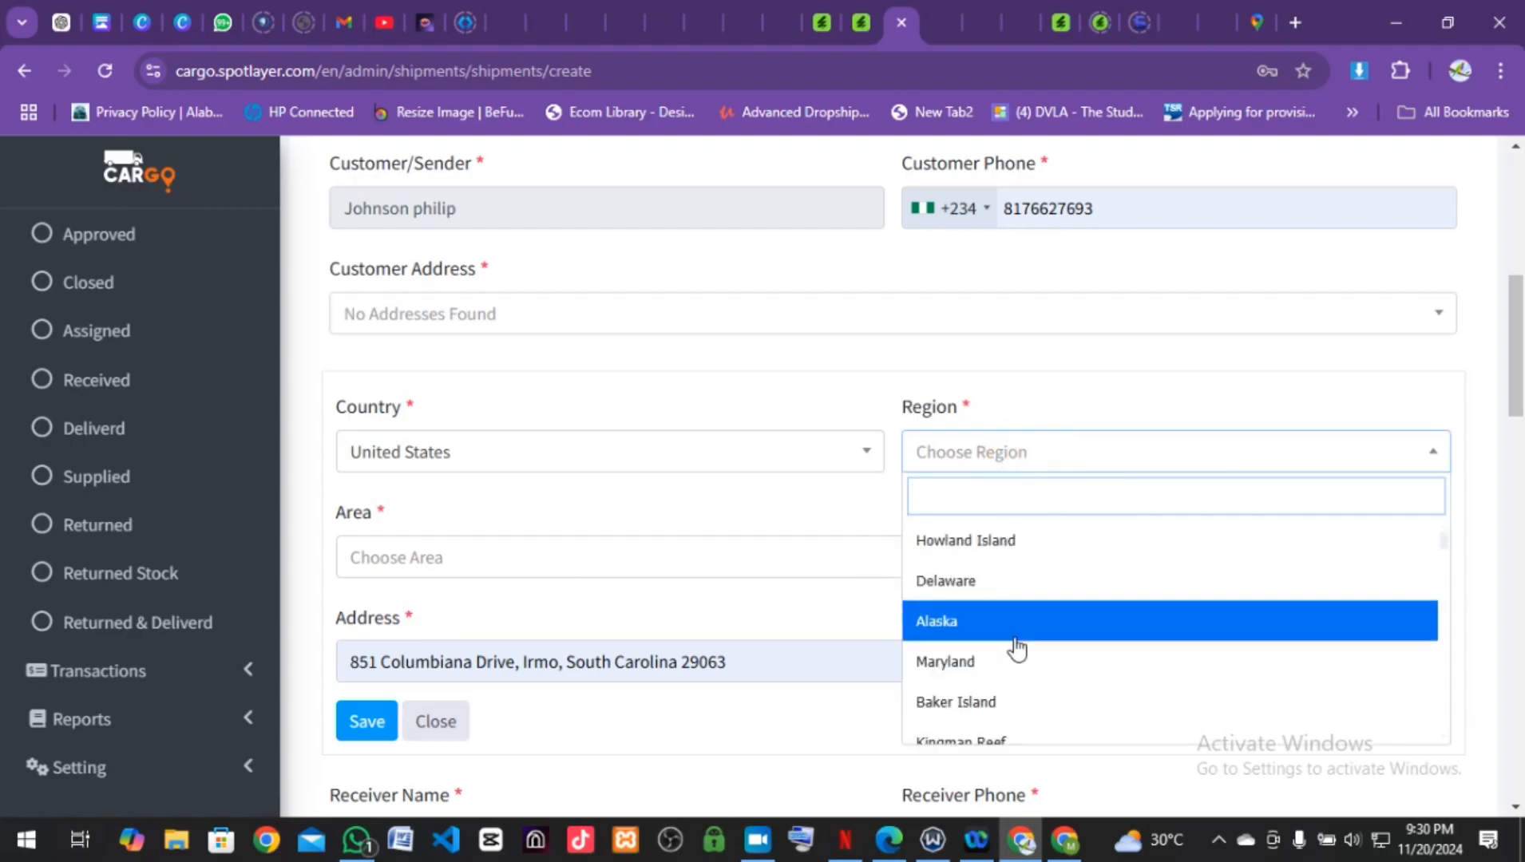
scroll(1017, 648, "down", 1)
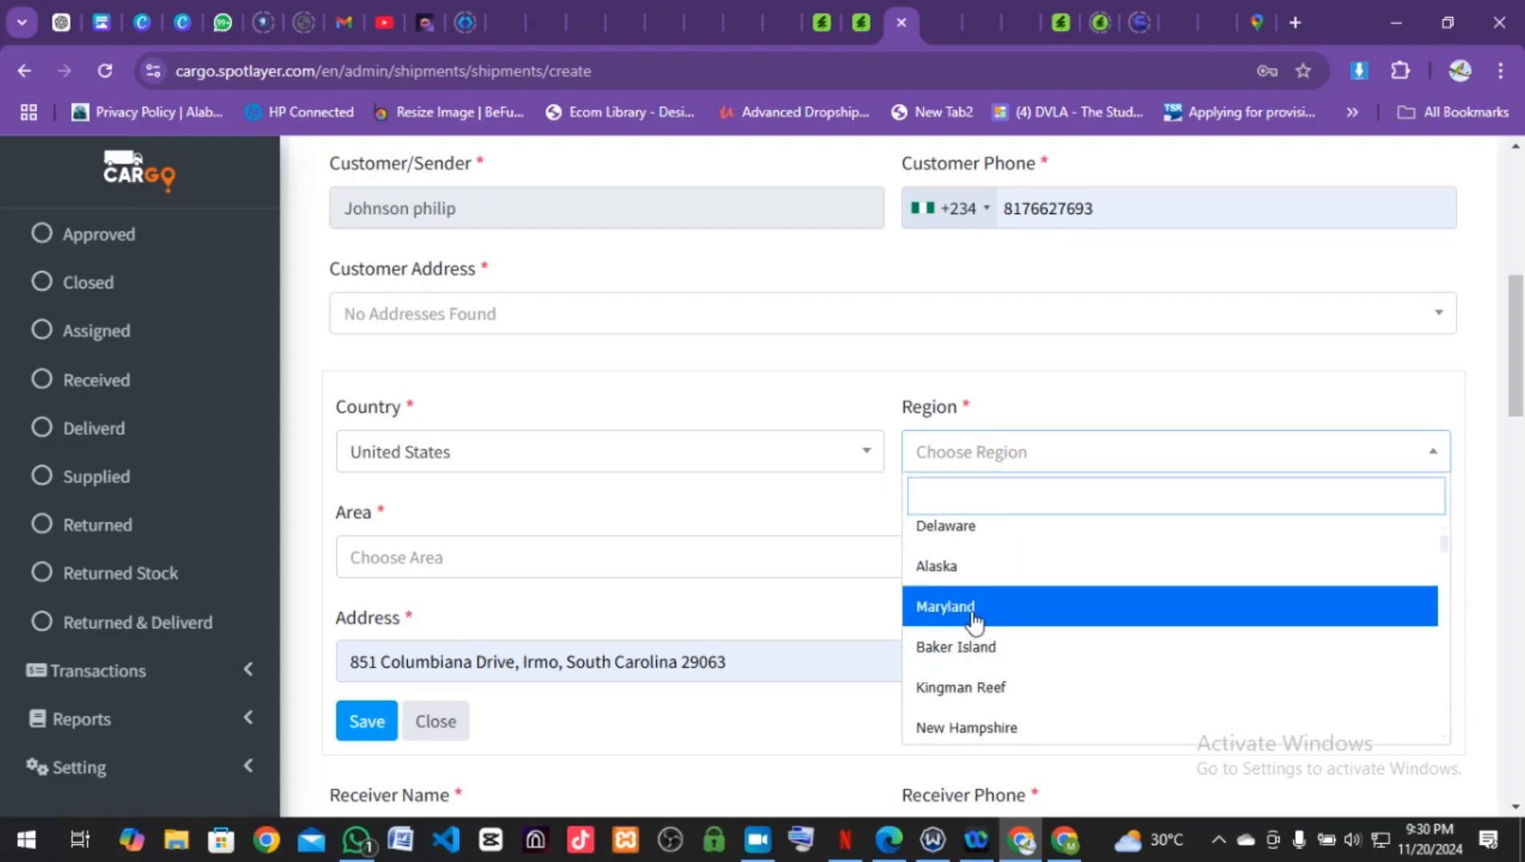
type("sou")
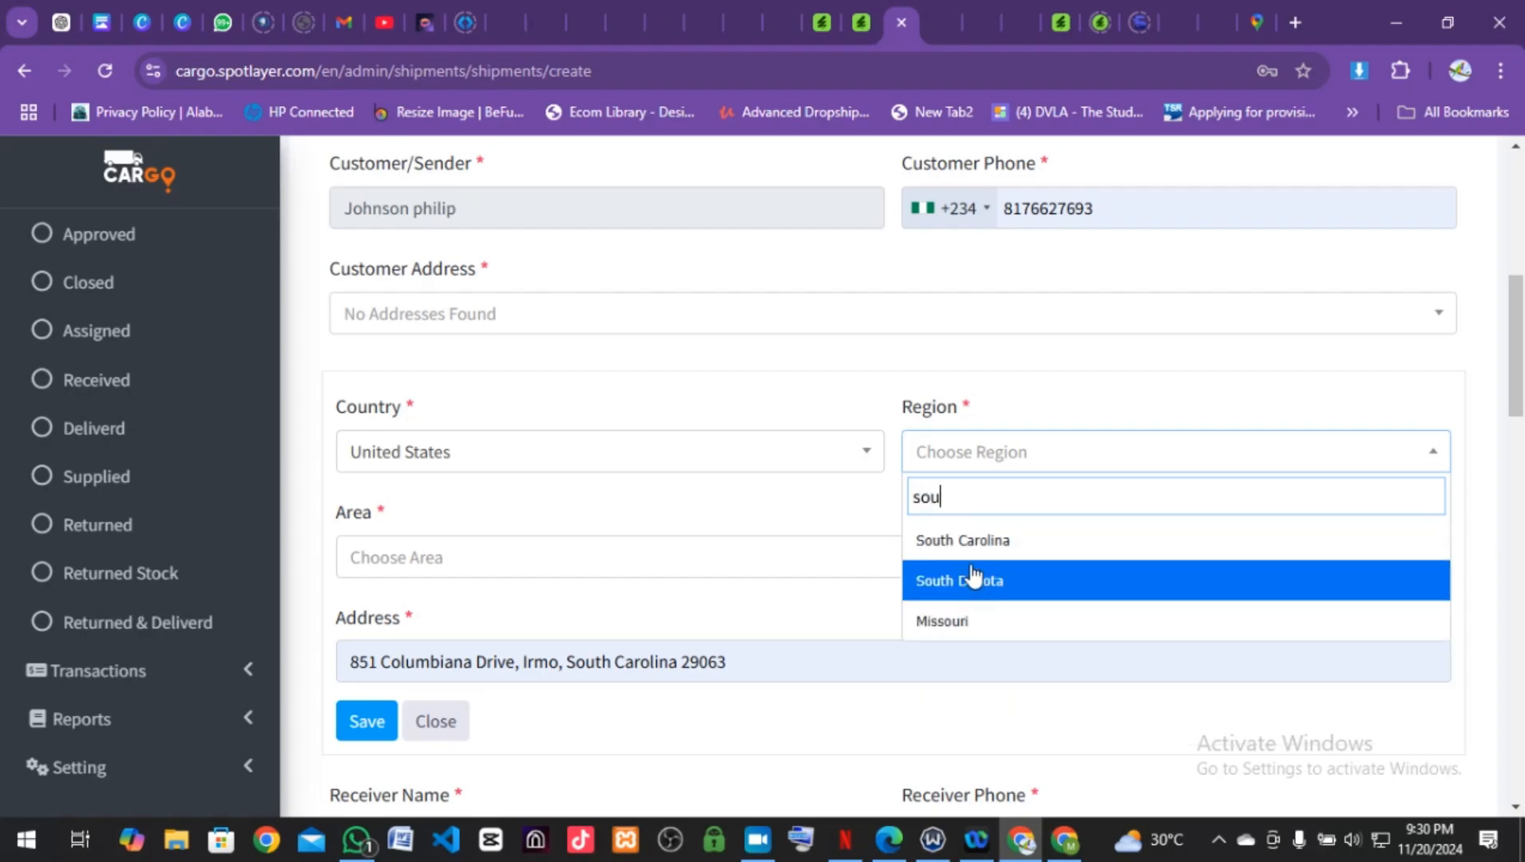
left_click(966, 538)
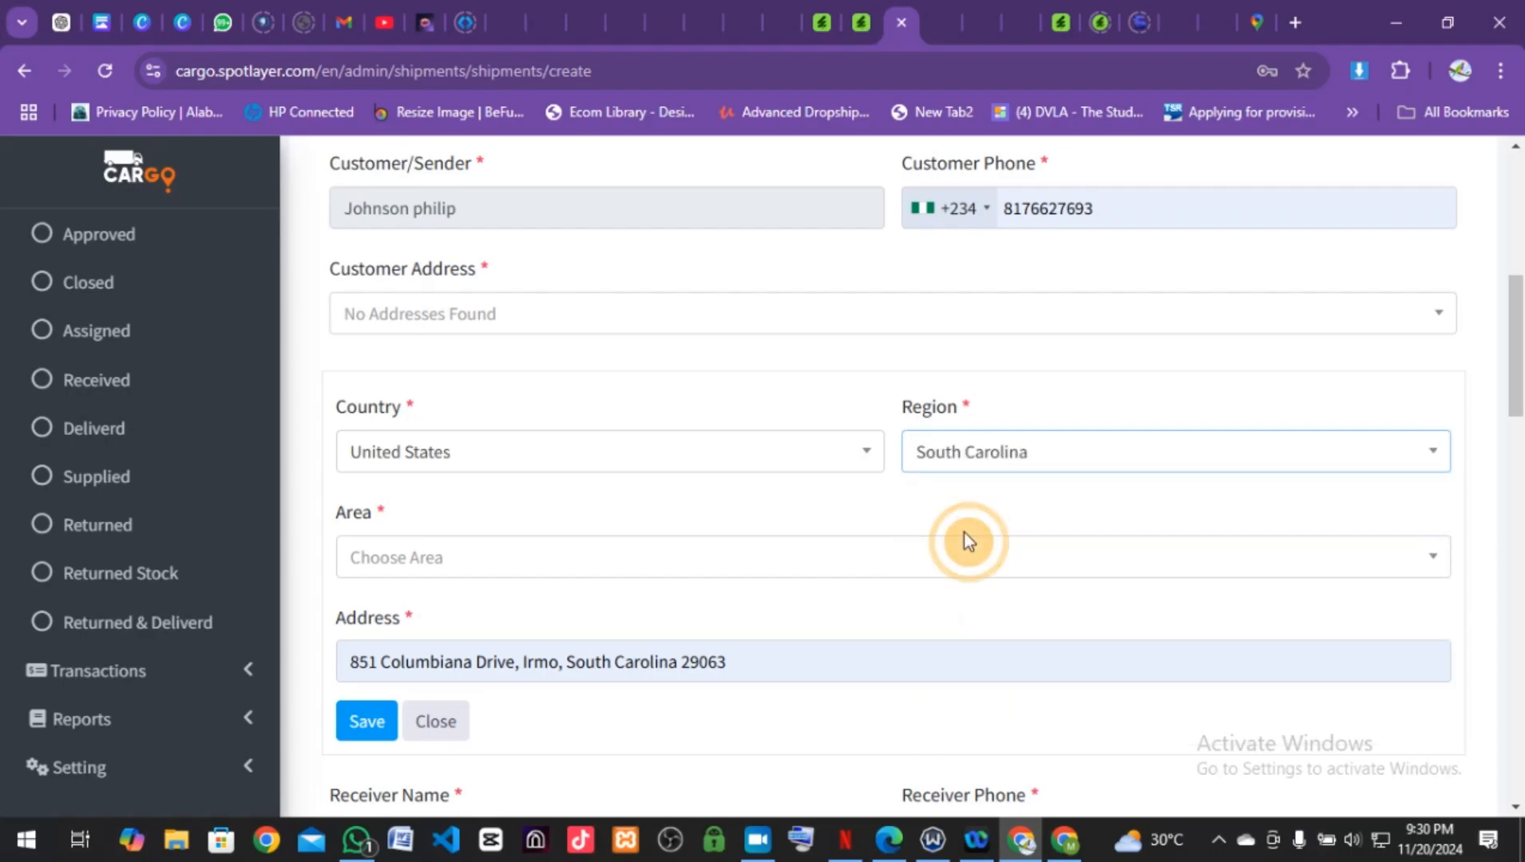
Step: Check the Area list again and find it still has no options
left_click(811, 570)
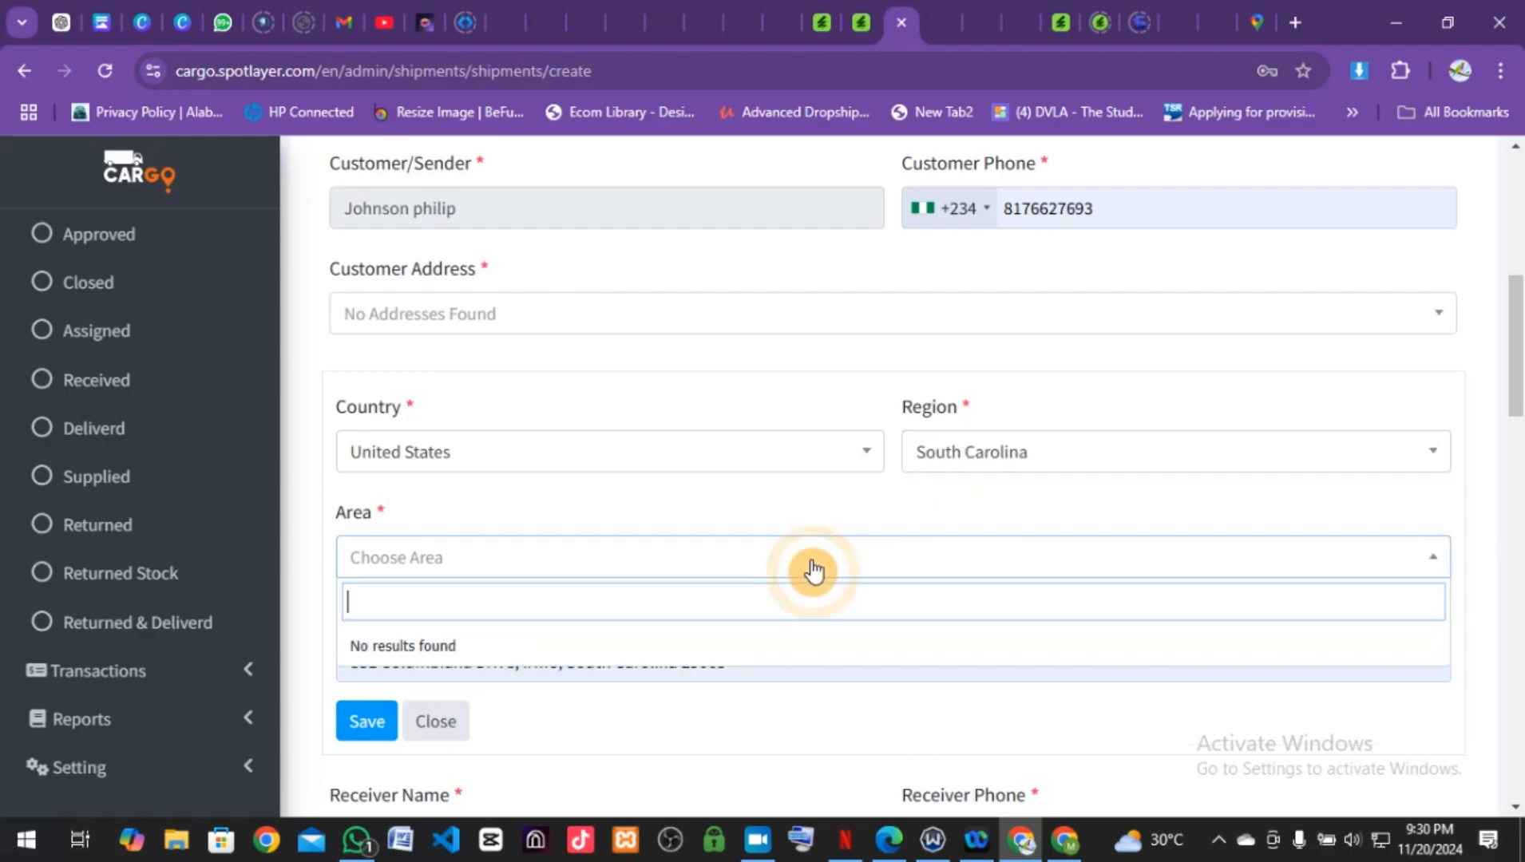
left_click(756, 514)
left_click(697, 566)
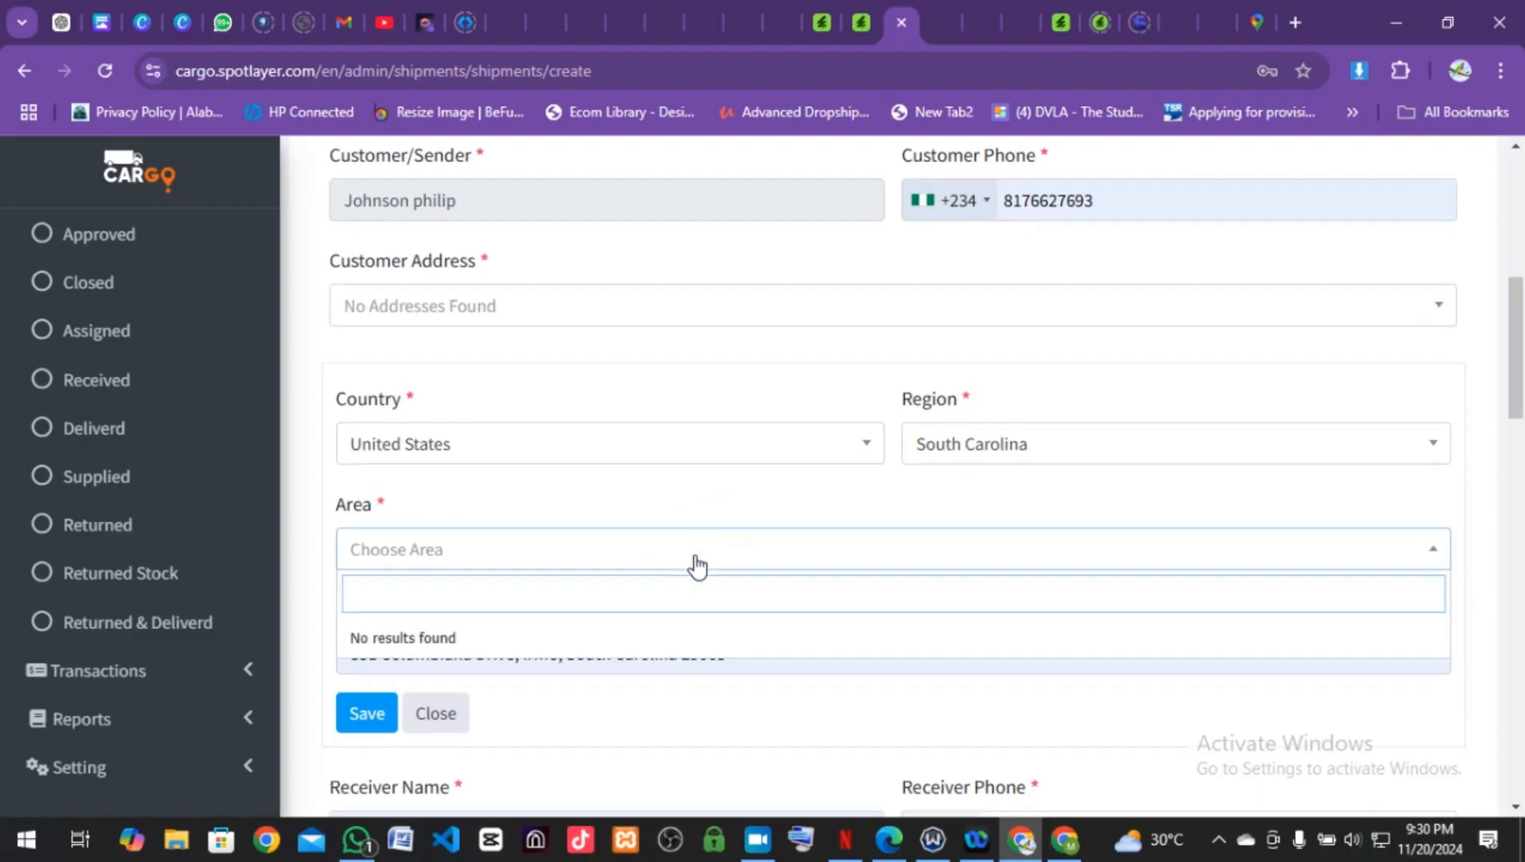
scroll(696, 567, "down", 2)
left_click(373, 551)
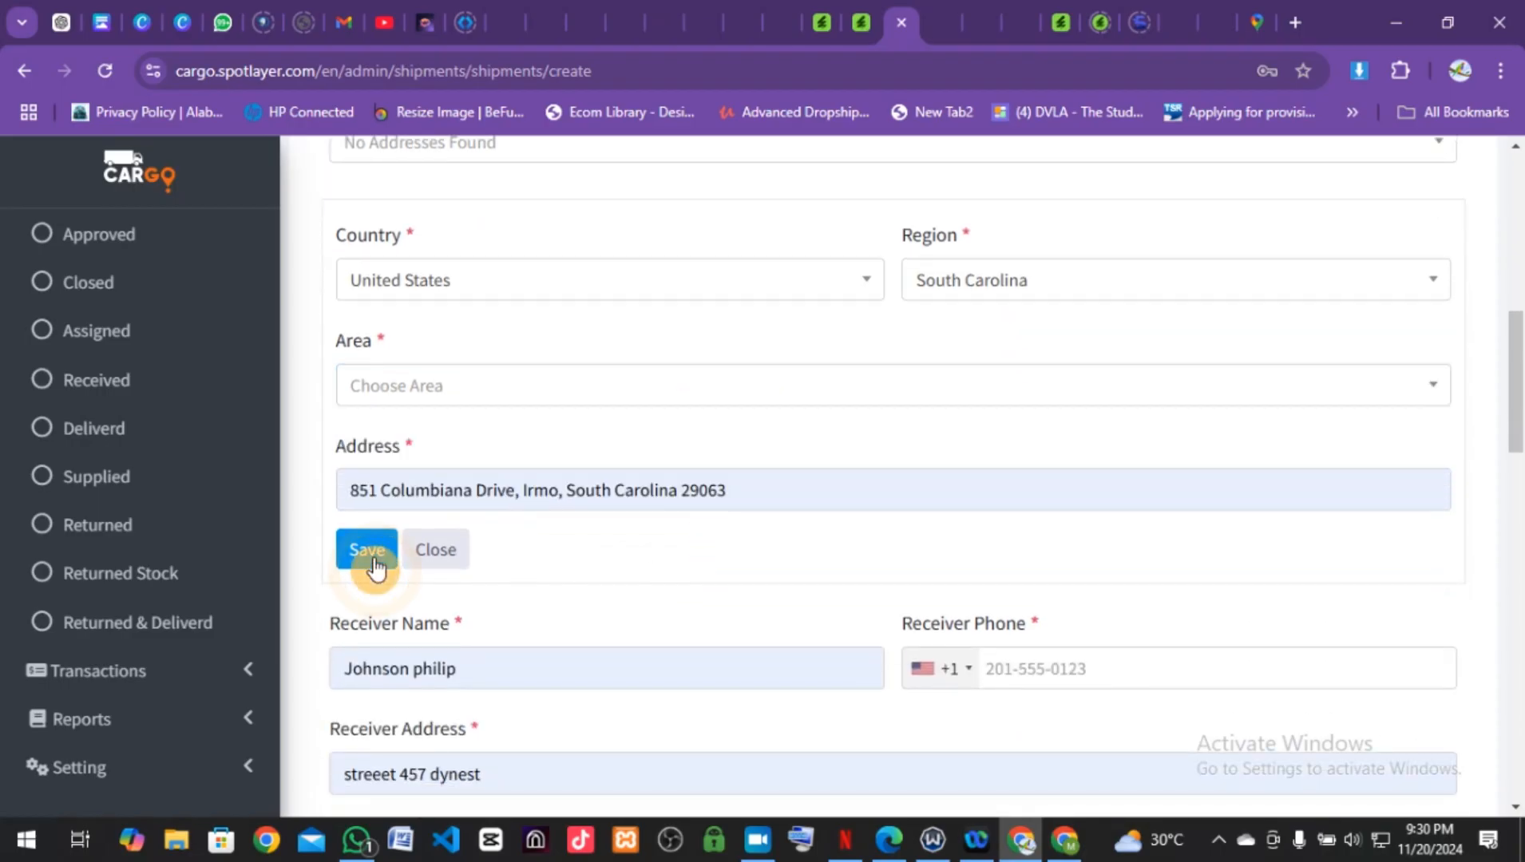
Step: Save the new address and dismiss the 'Please Enter All Reqired Fields' warning
left_click(375, 559)
left_click(375, 557)
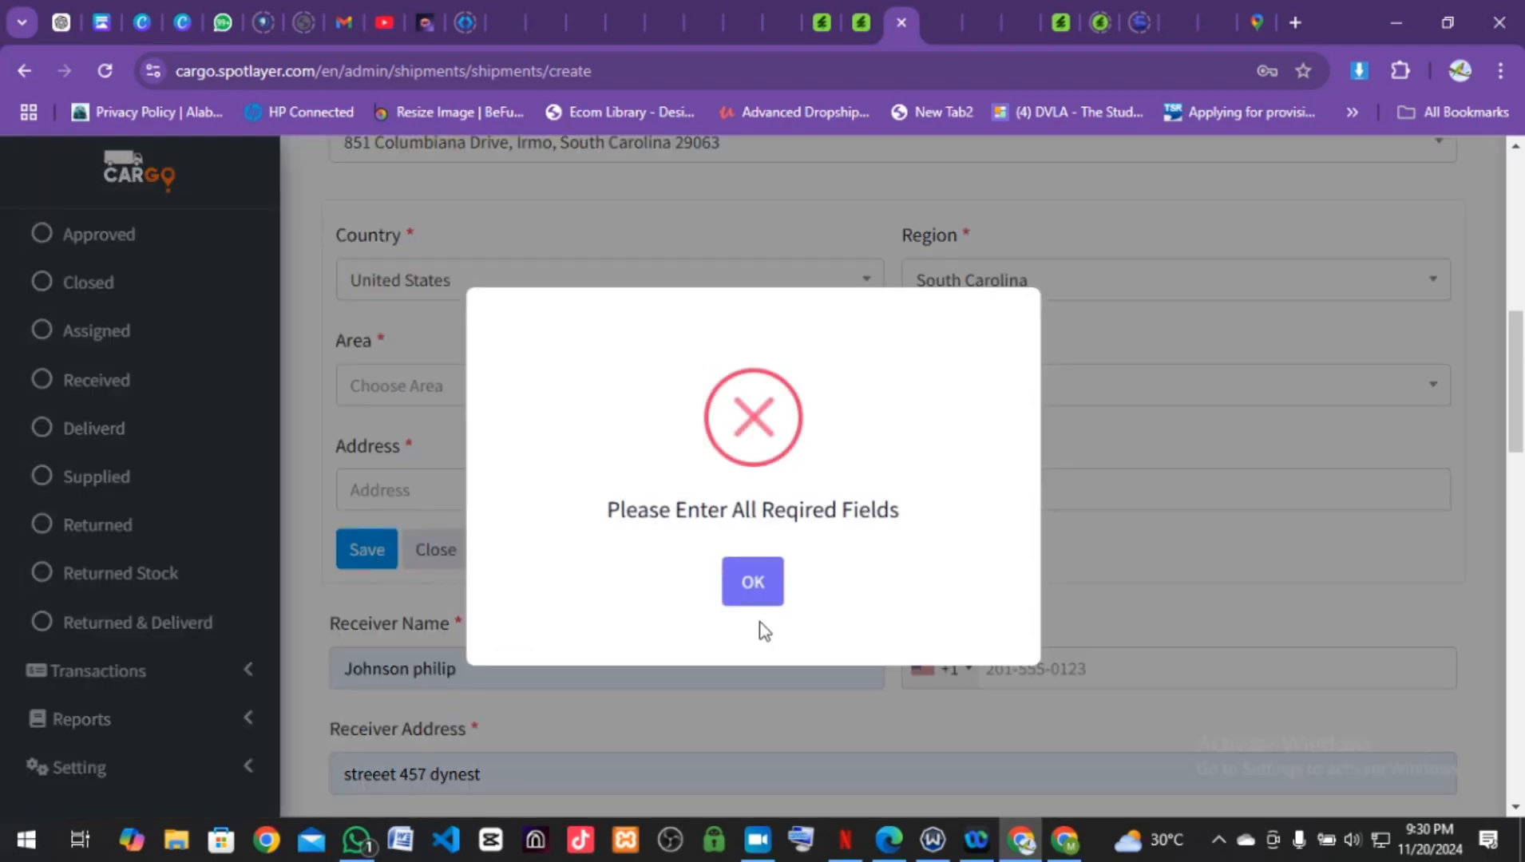
left_click(752, 593)
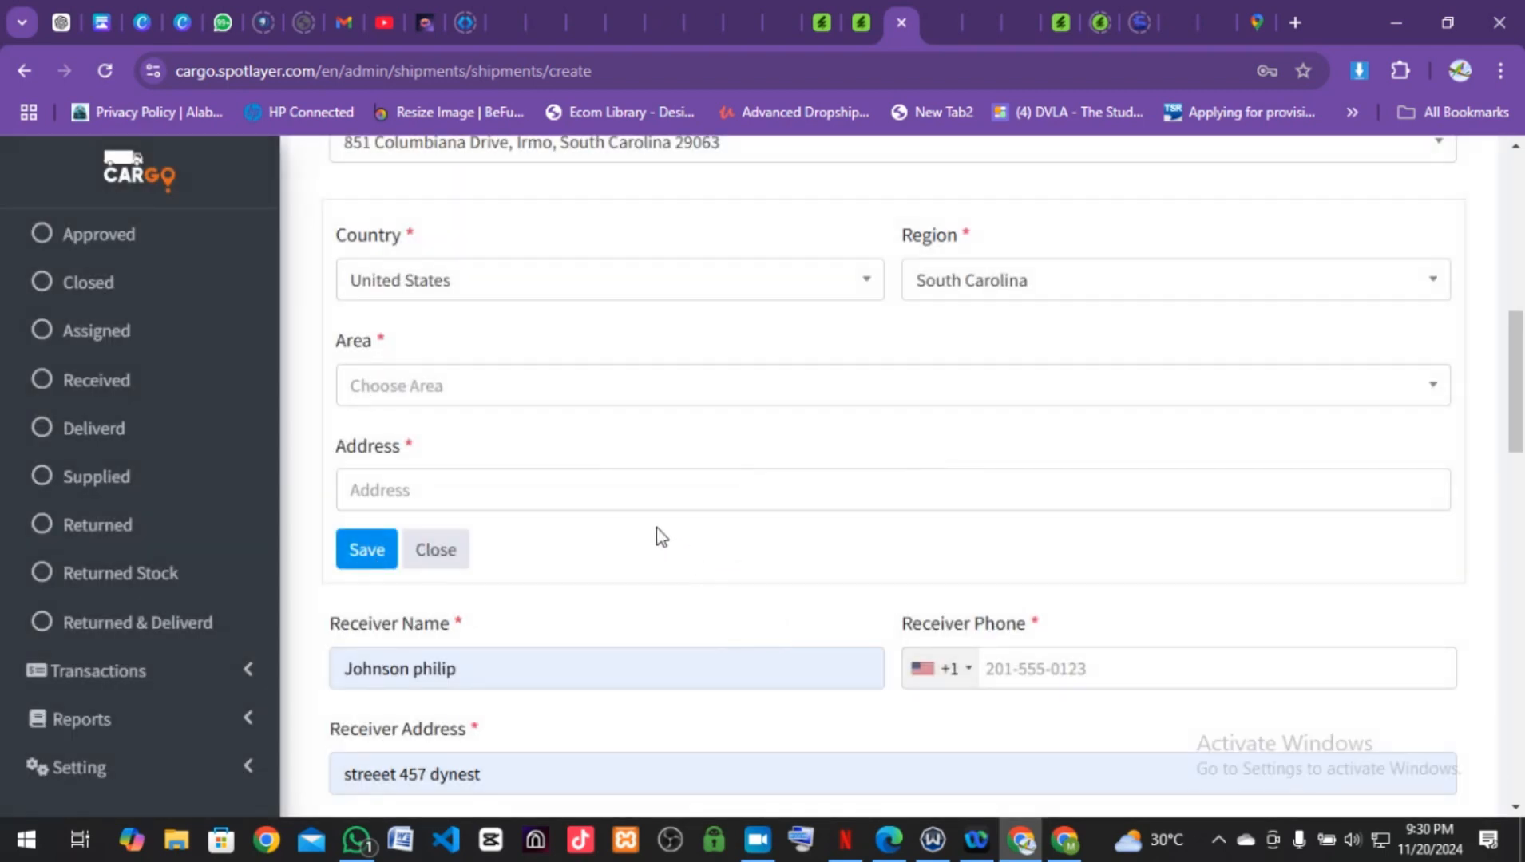
scroll(657, 532, "up", 3)
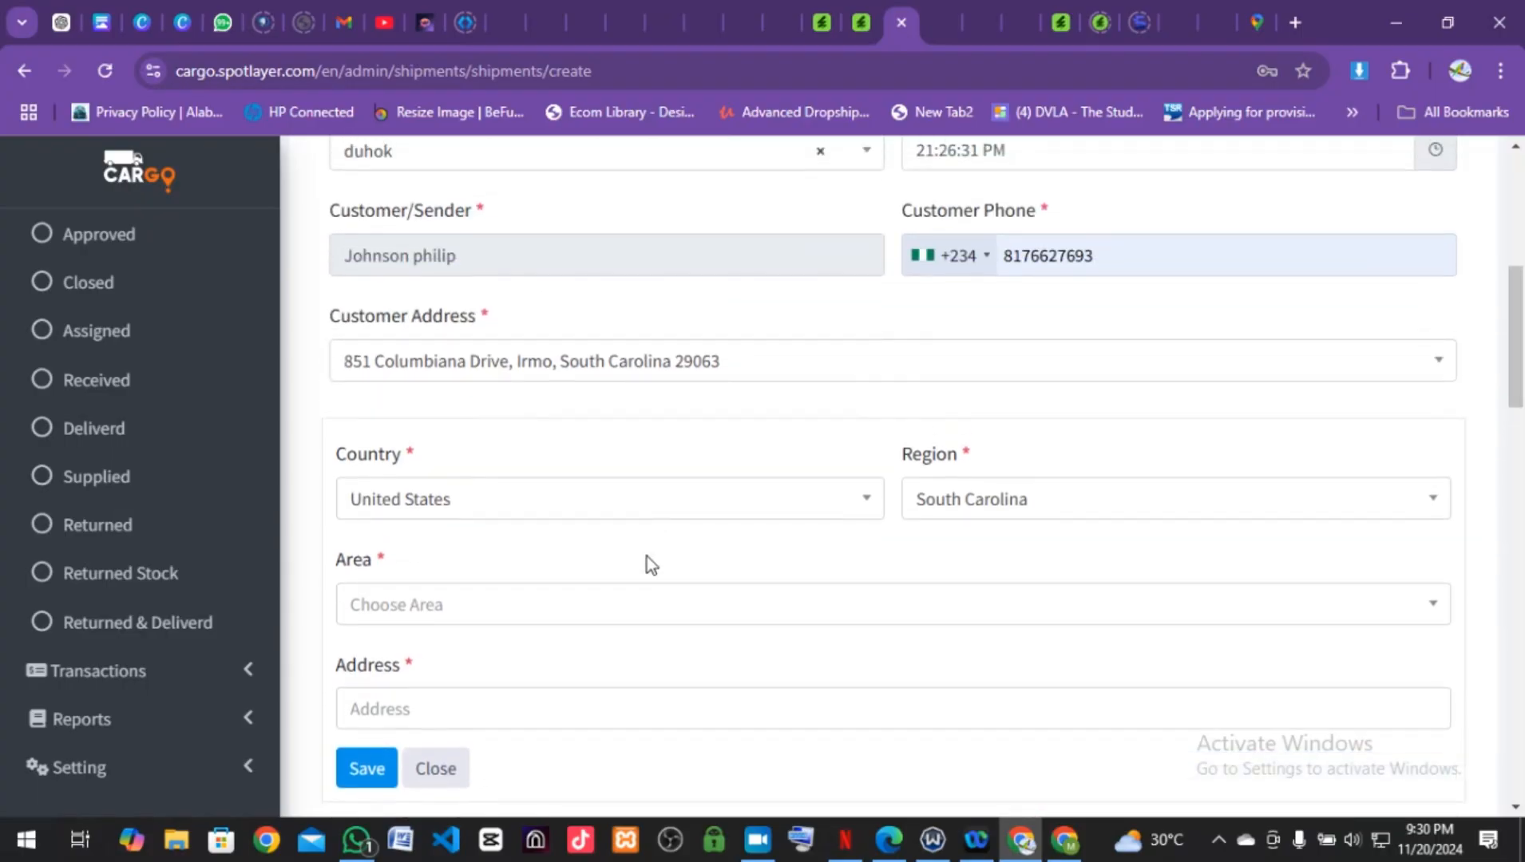
left_click(610, 611)
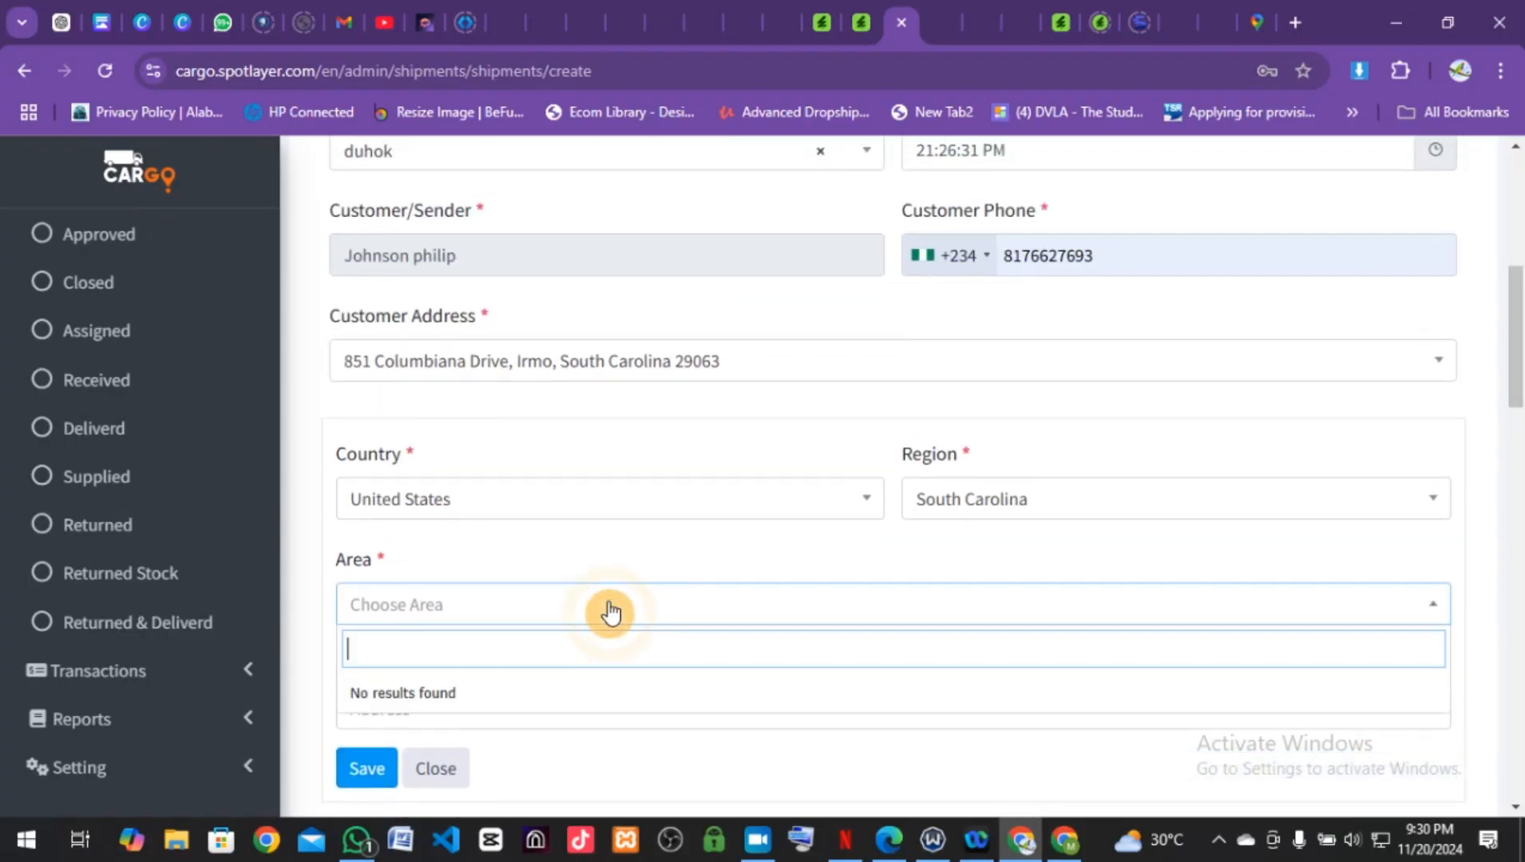
scroll(610, 615, "down", 9)
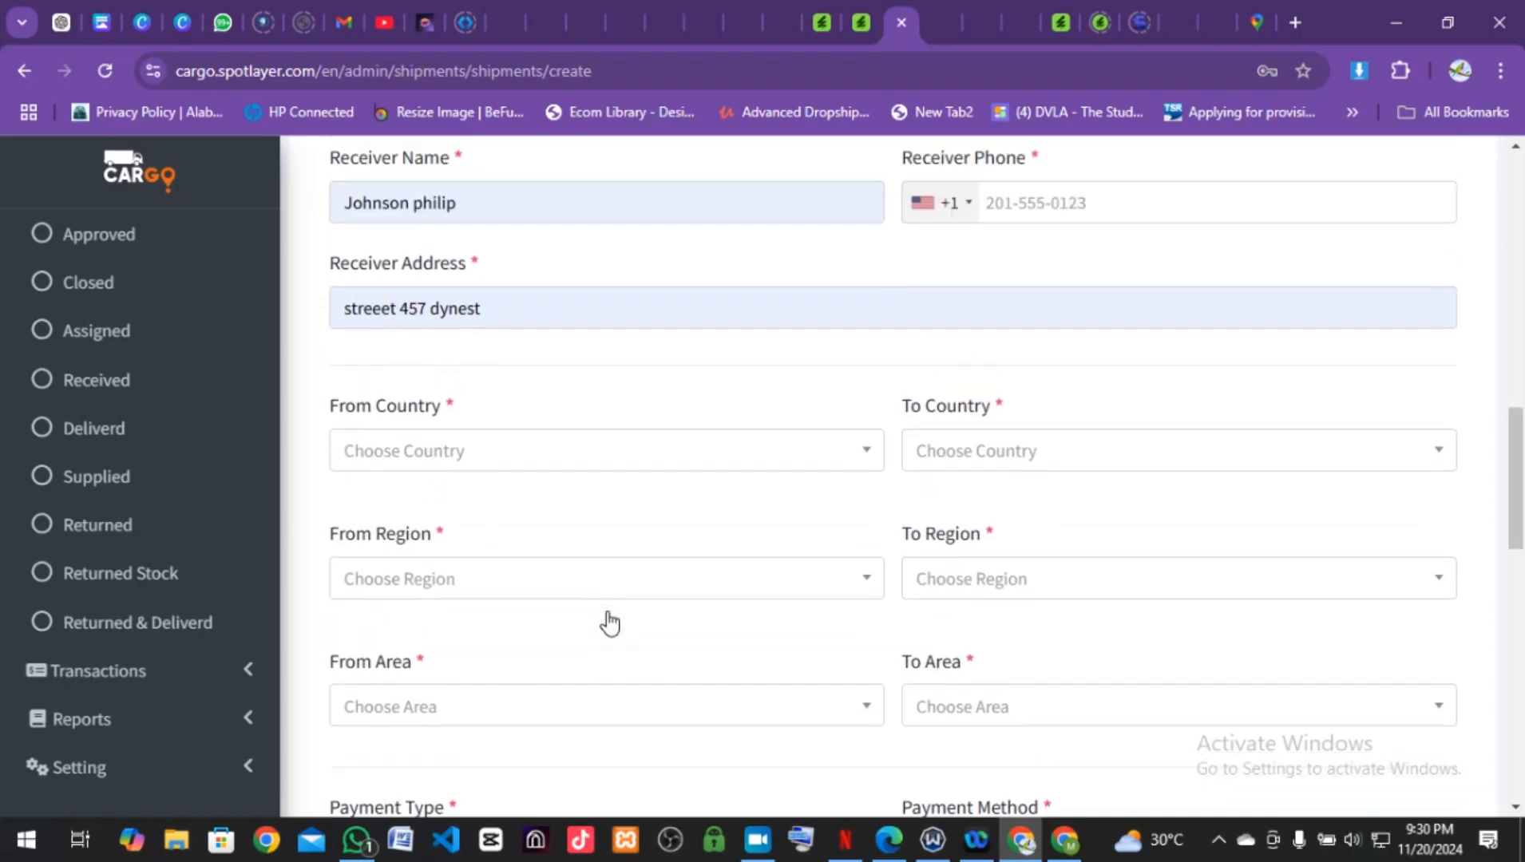
scroll(610, 622, "up", 8)
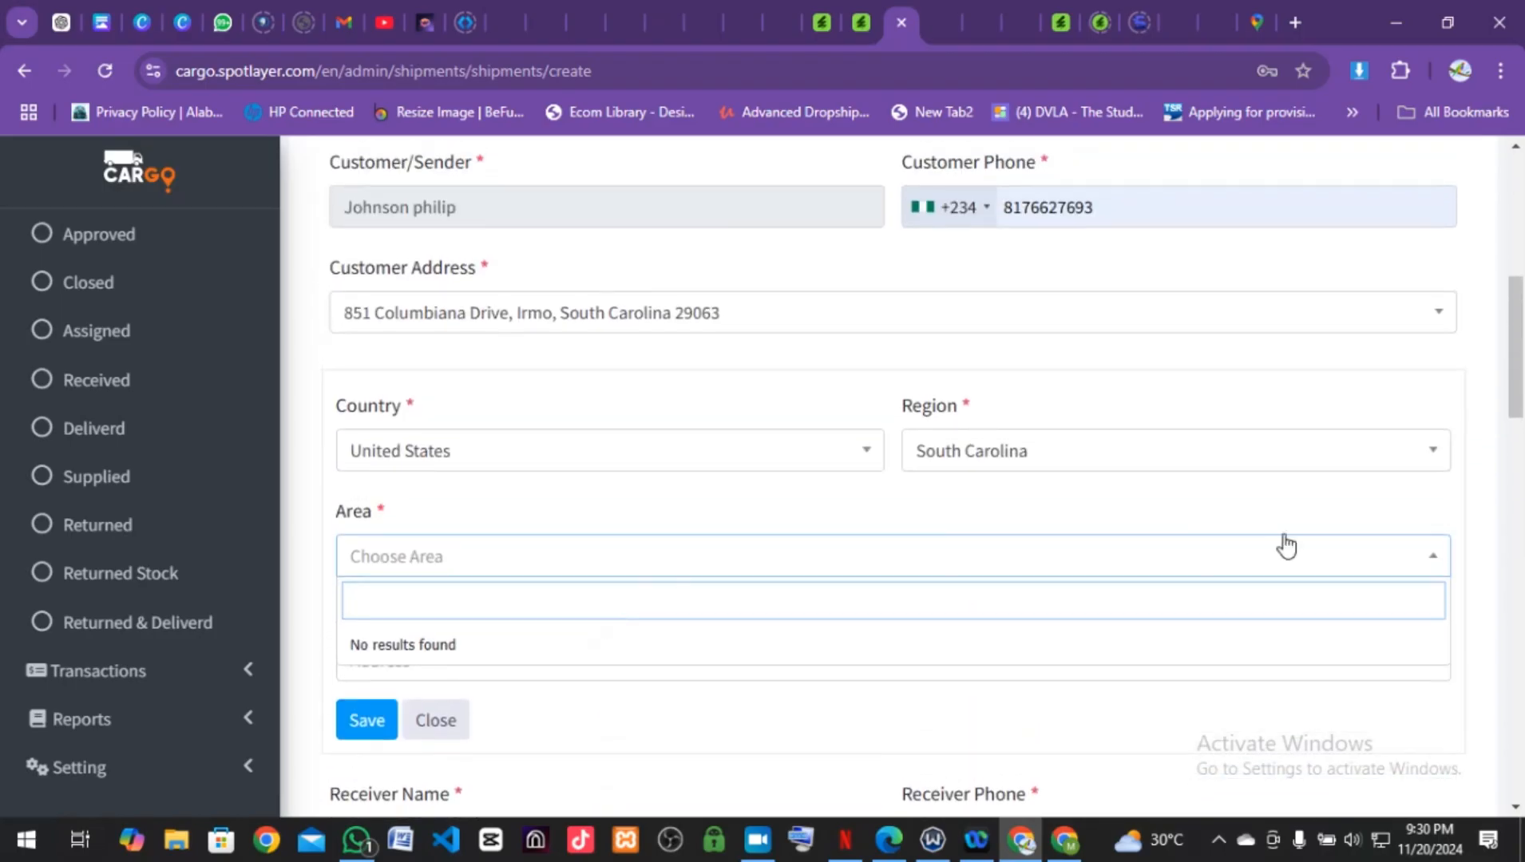
scroll(1128, 471, "up", 4)
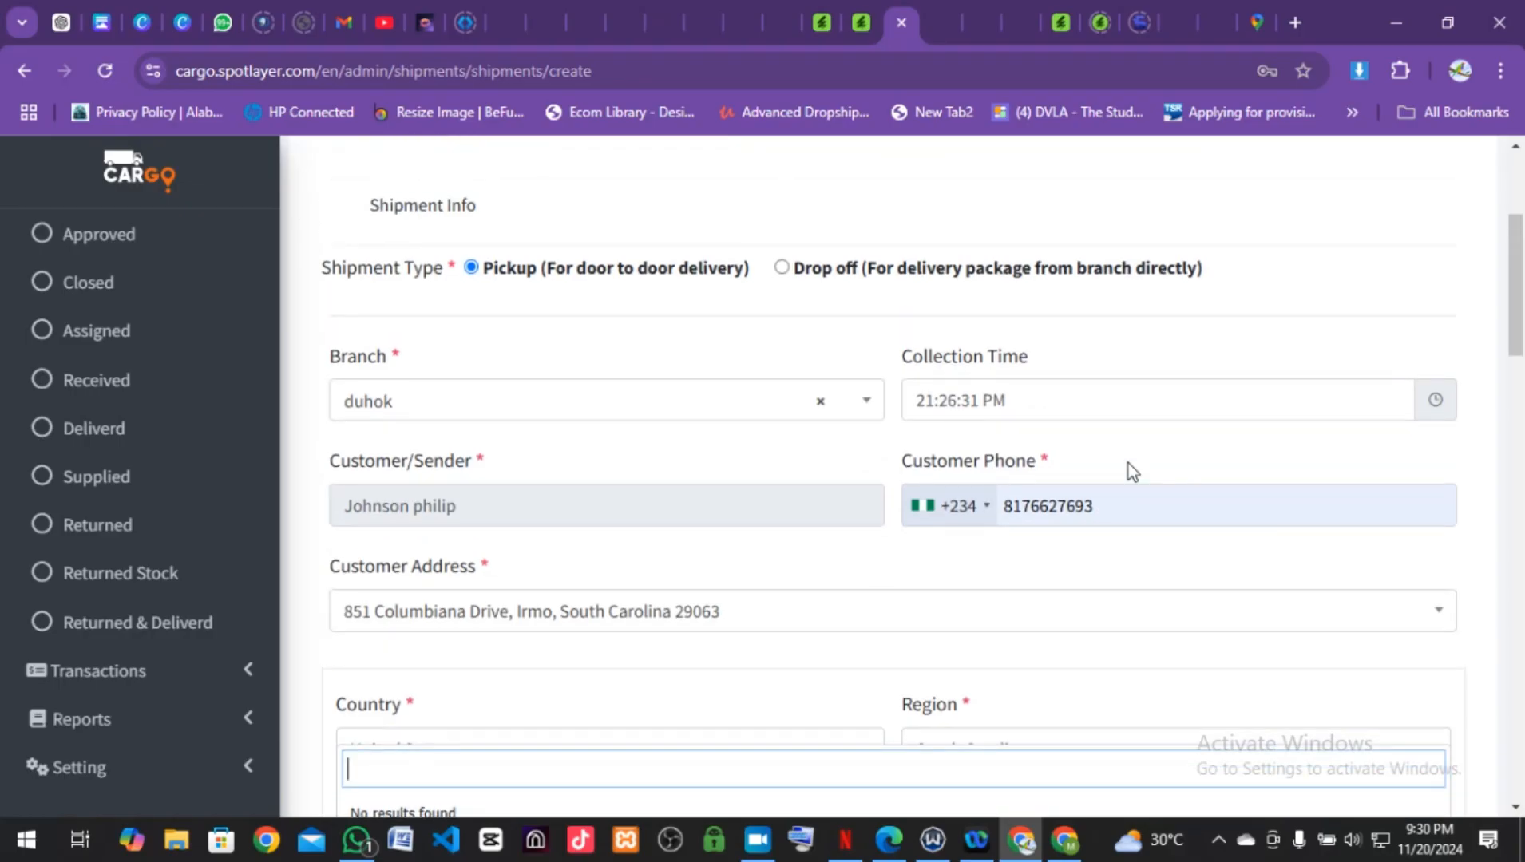
scroll(1128, 463, "down", 1)
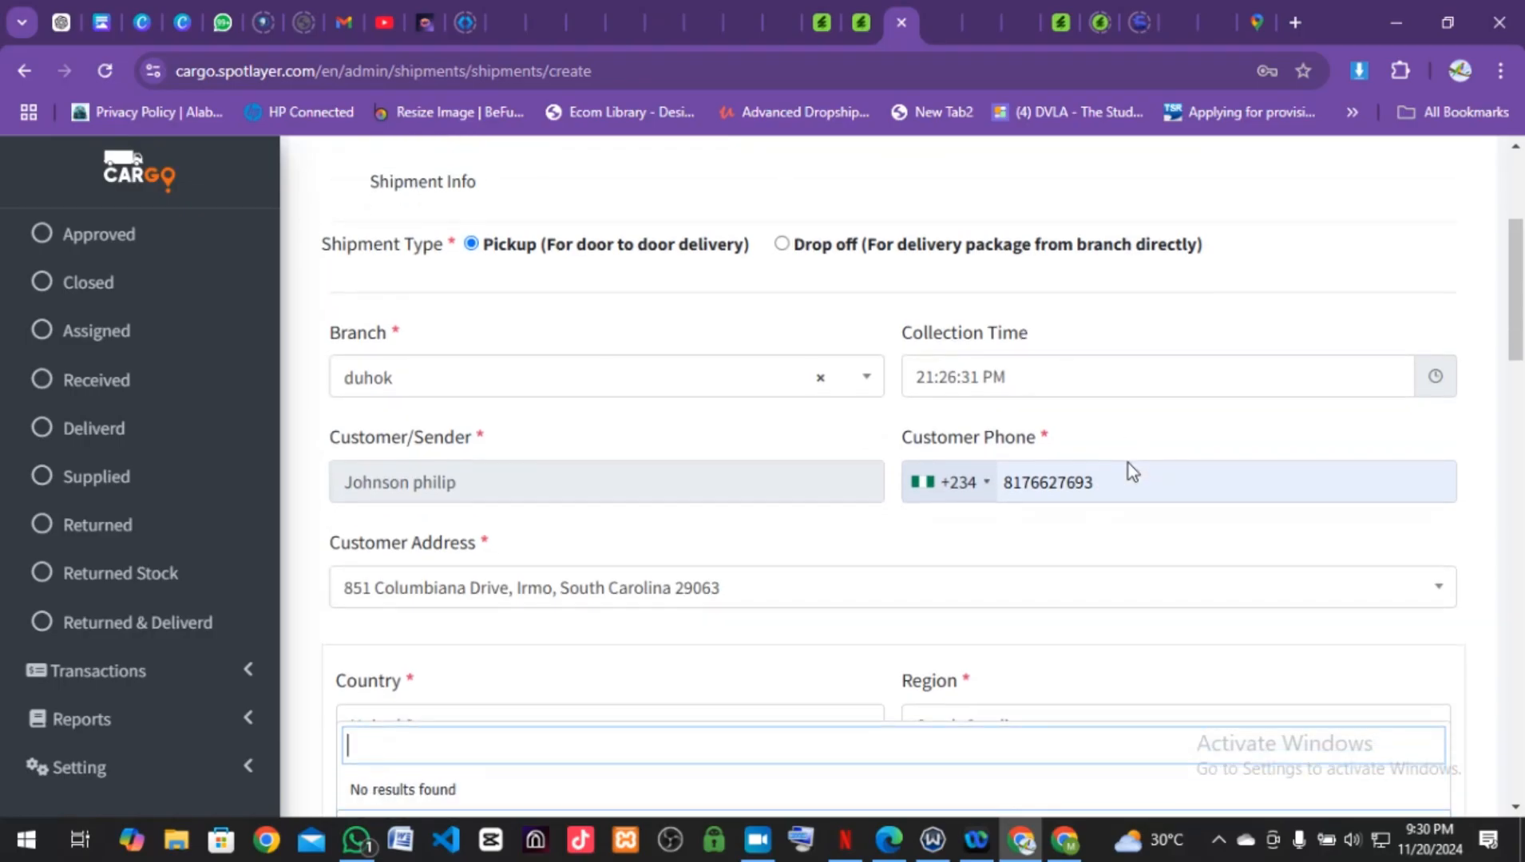
left_click(1117, 385)
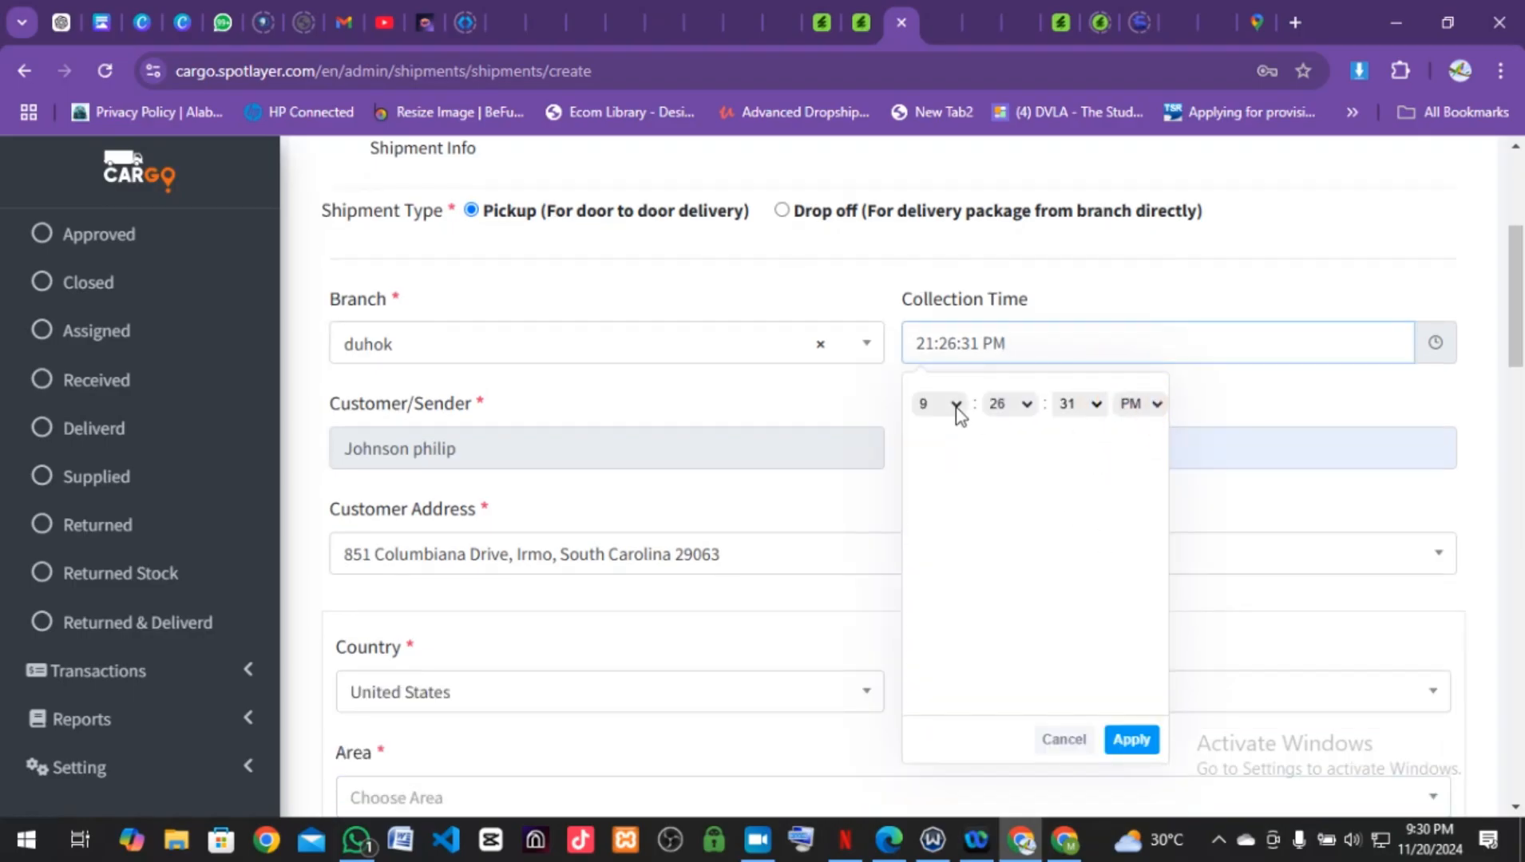
left_click(1407, 423)
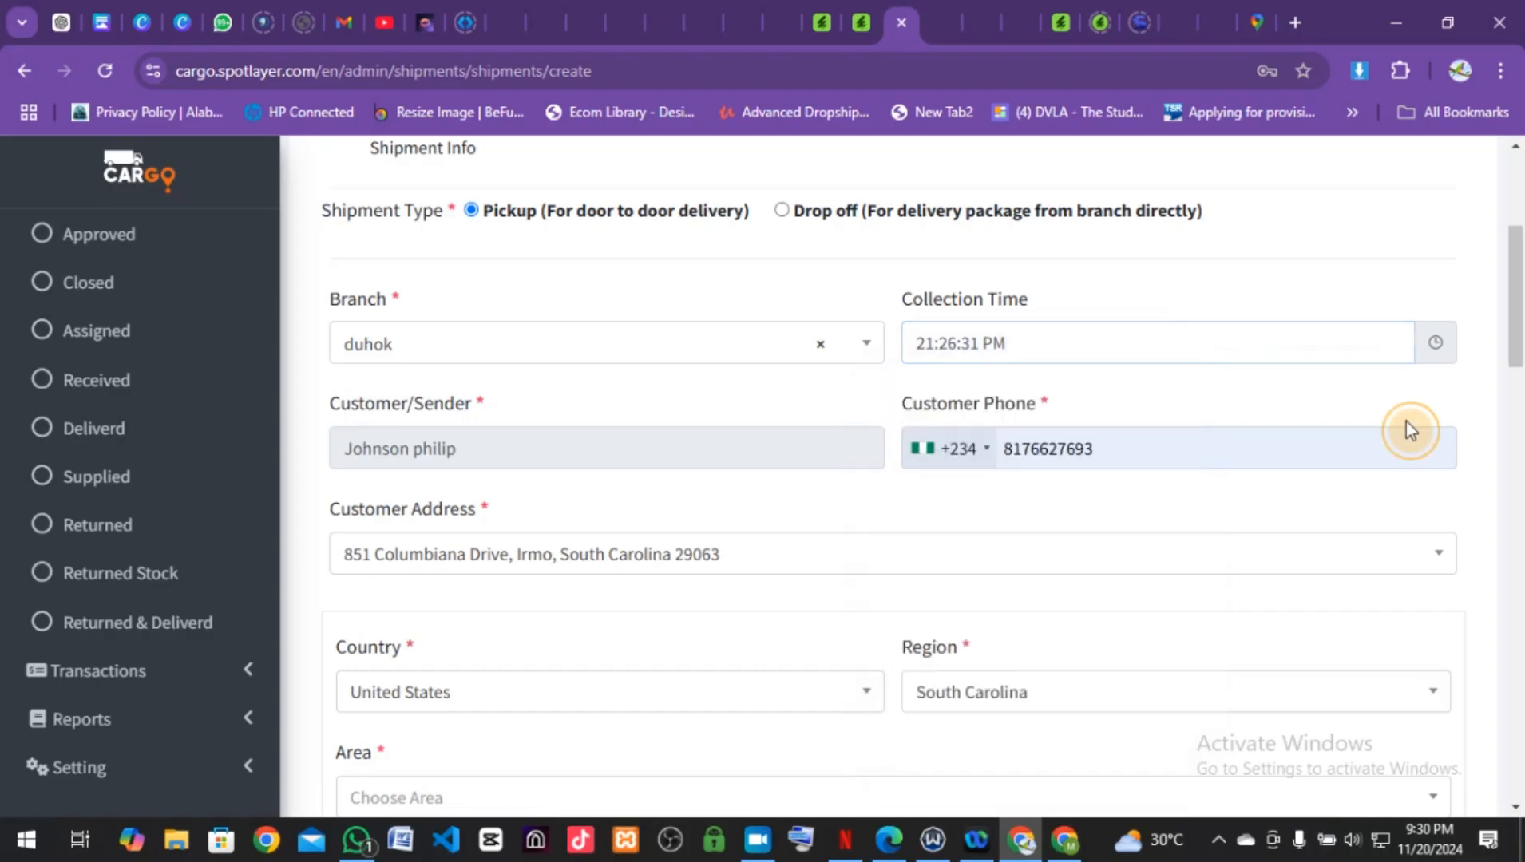
scroll(1226, 517, "down", 2)
scroll(1226, 519, "down", 1)
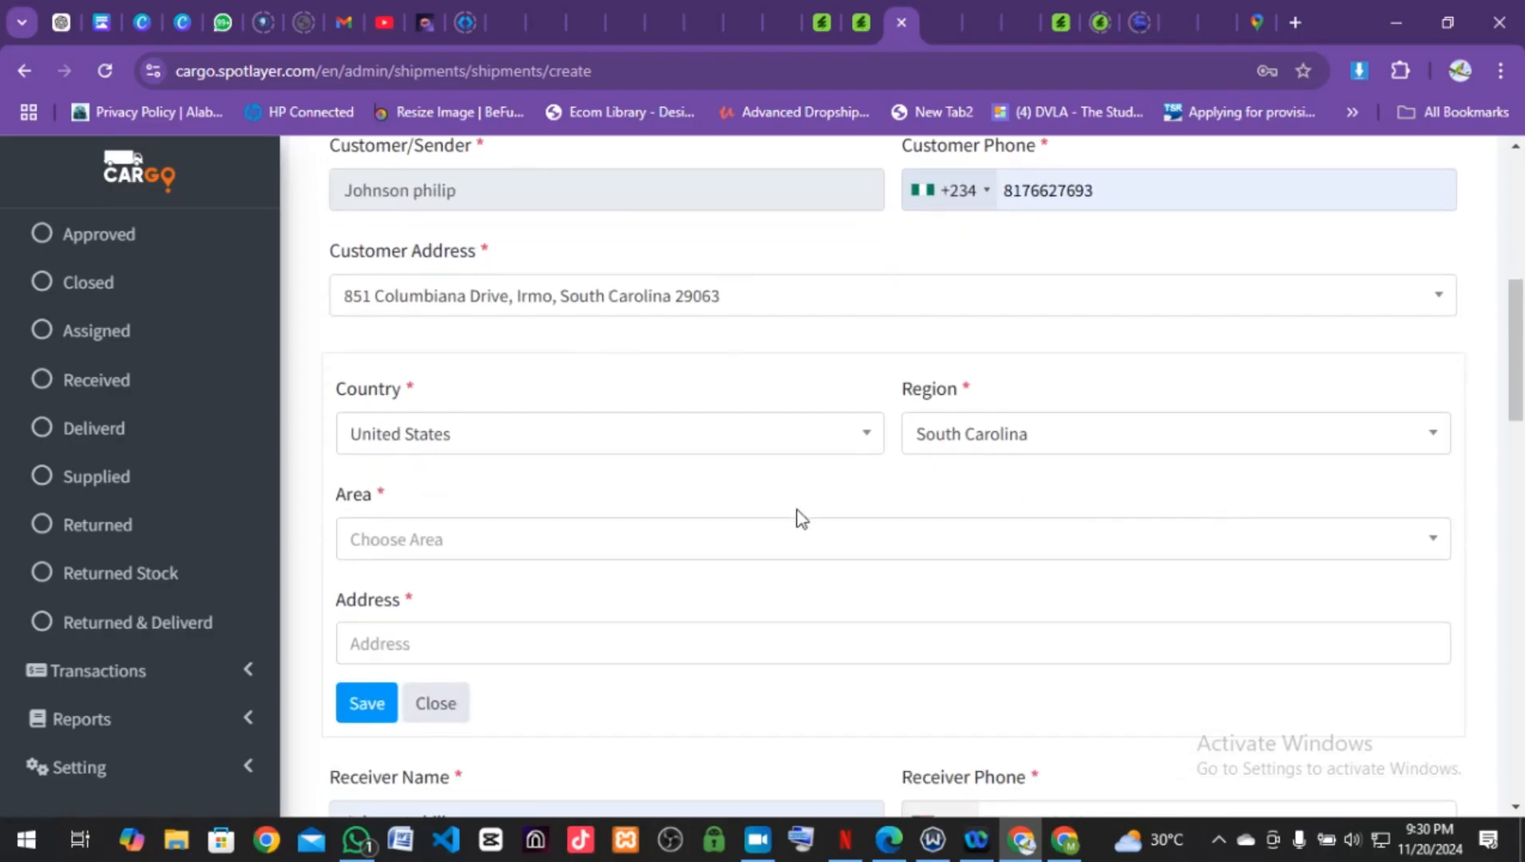
scroll(801, 519, "down", 2)
scroll(799, 509, "down", 1)
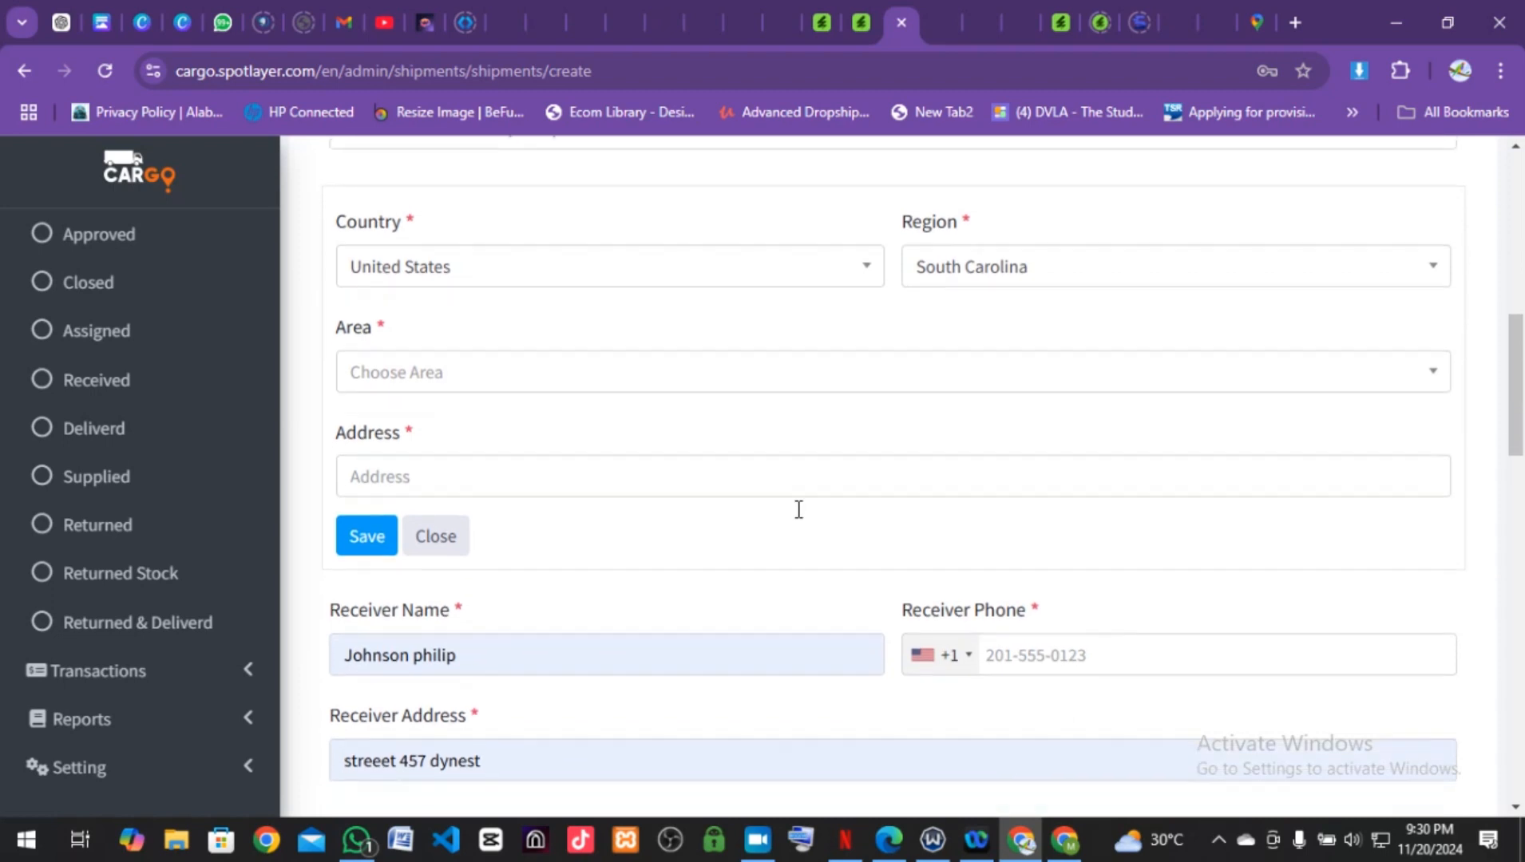
left_click(562, 352)
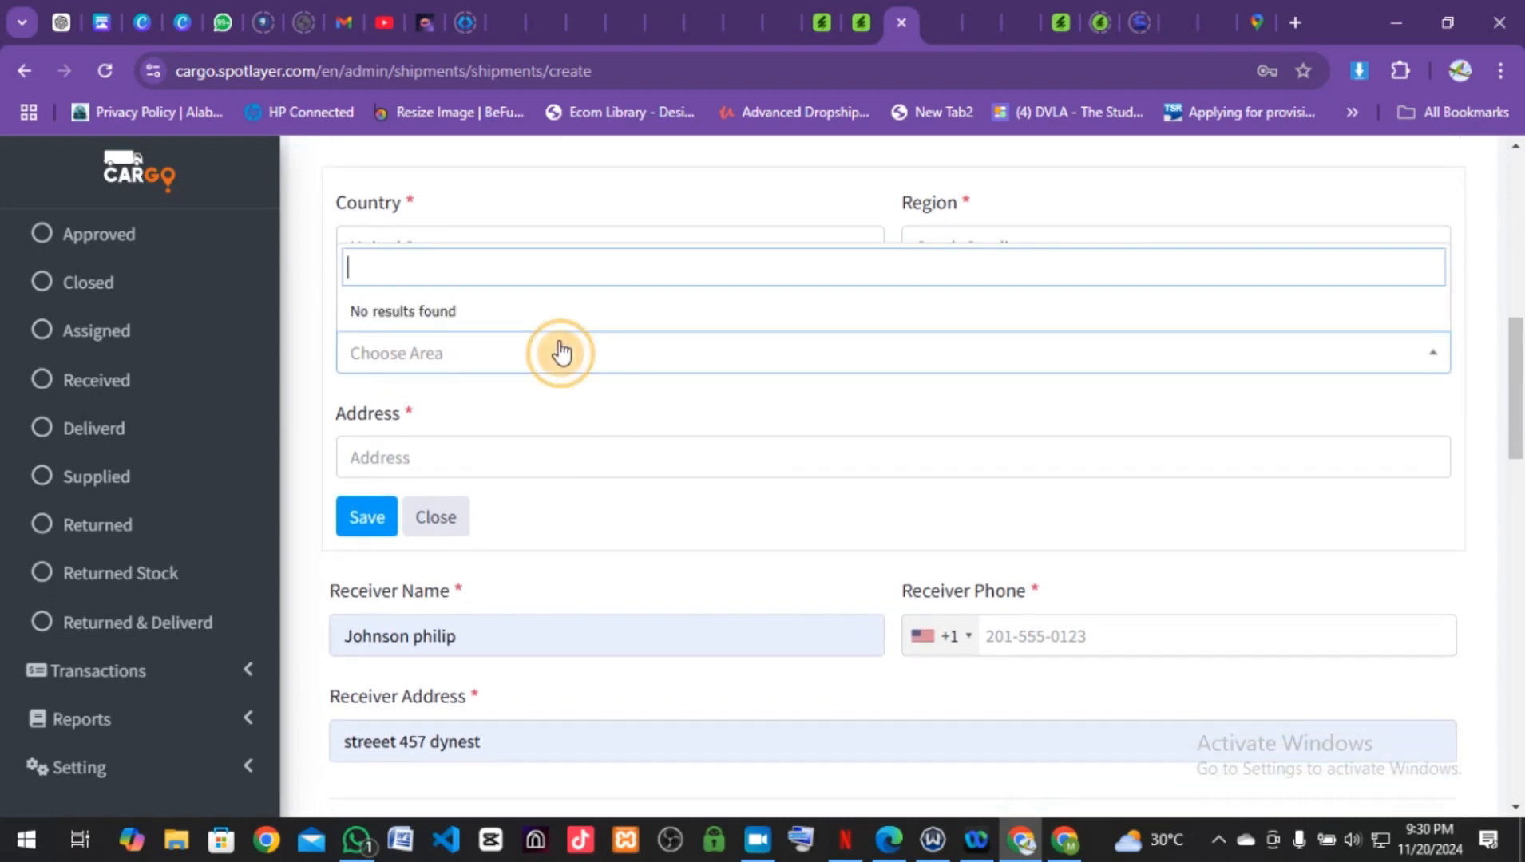
Step: Fill the Address field from the saved South Carolina autofill entry, then open the Country list
left_click(563, 360)
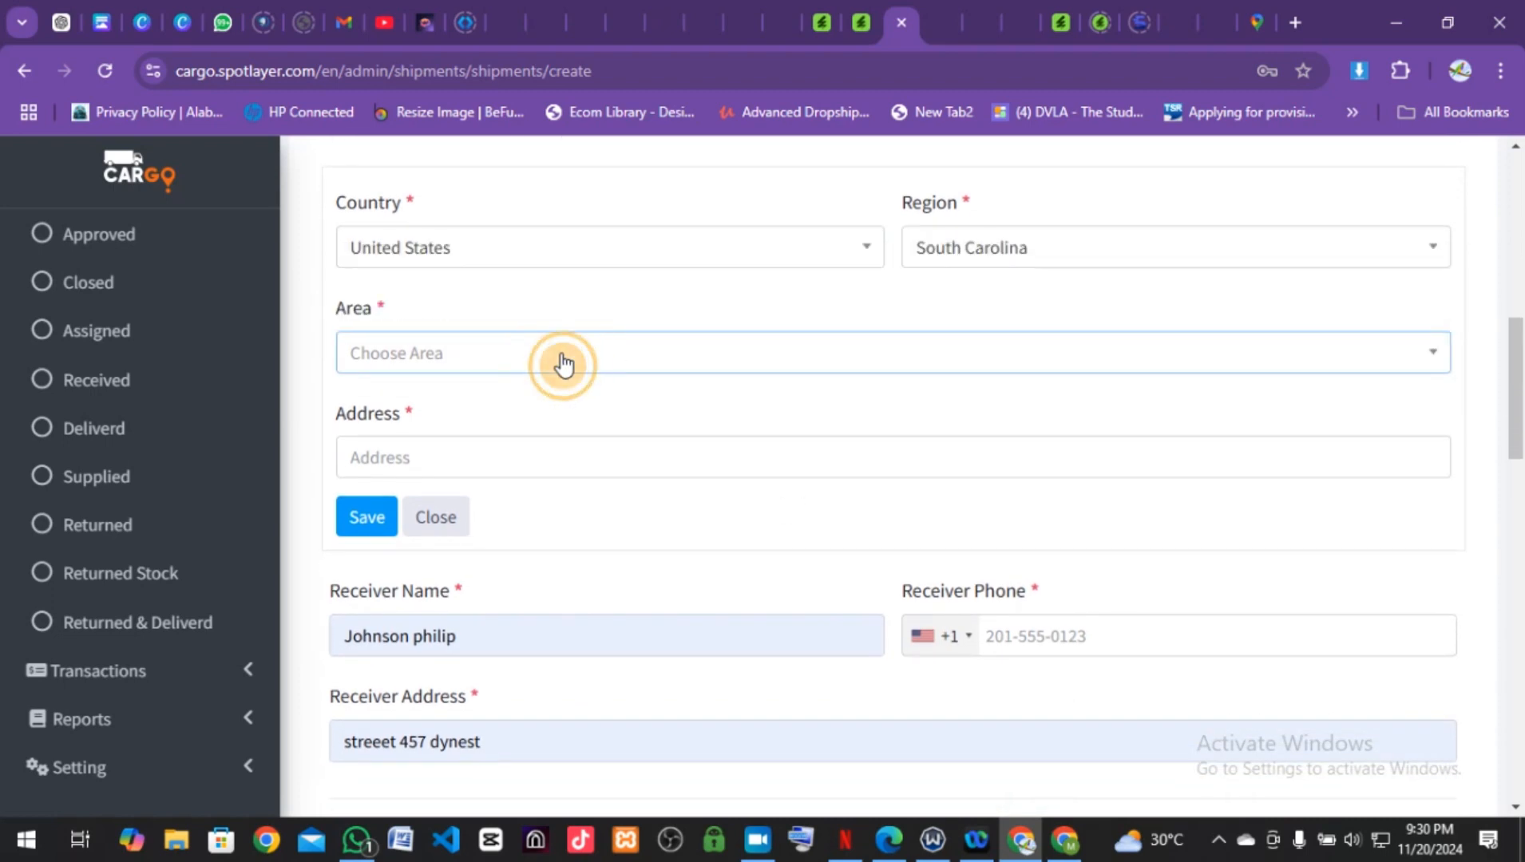
left_click(540, 452)
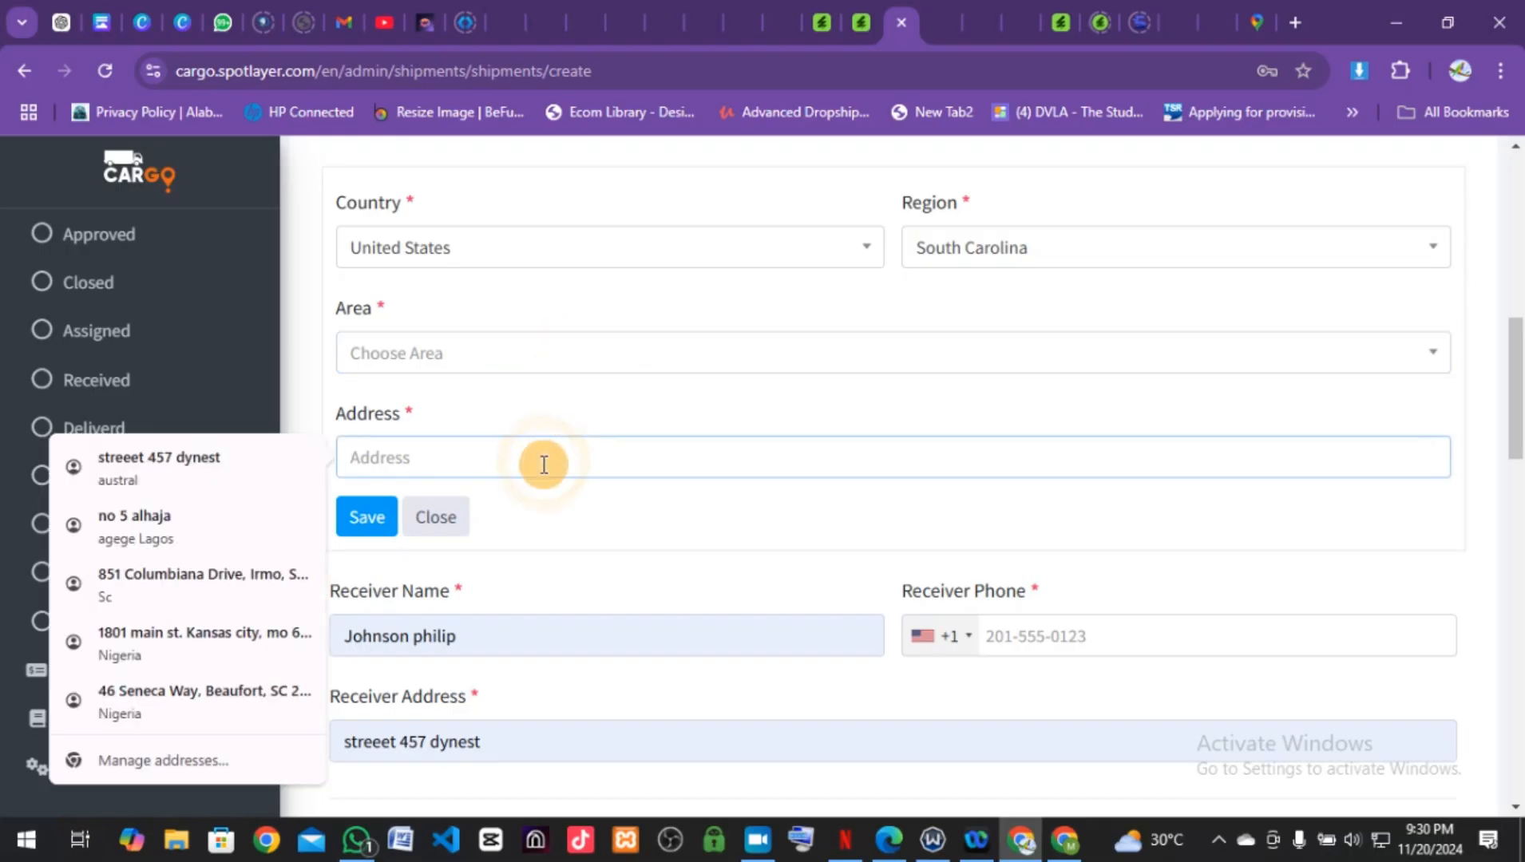
left_click(215, 587)
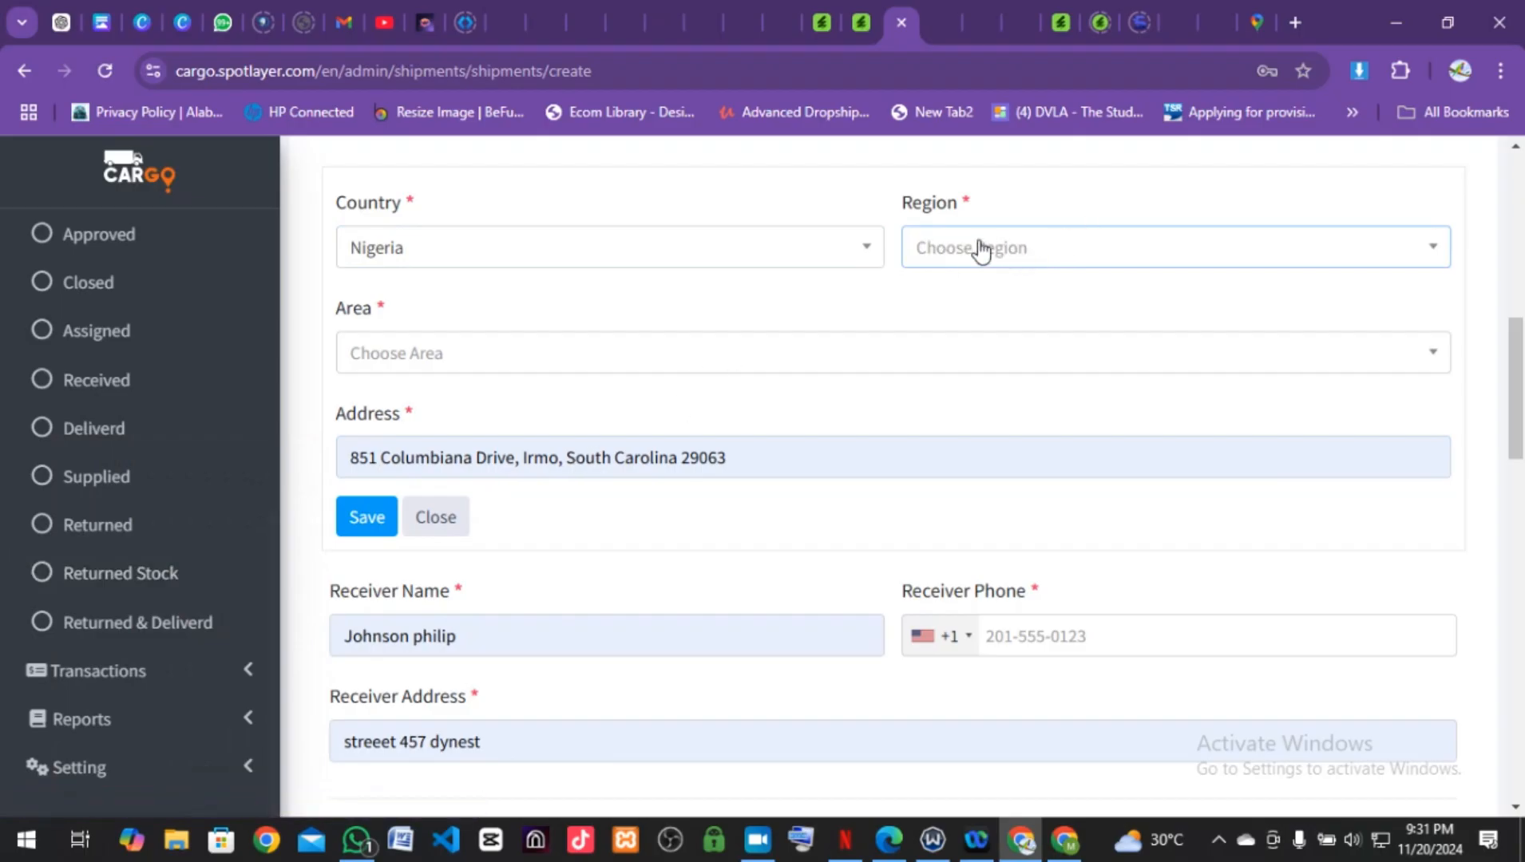
left_click(864, 254)
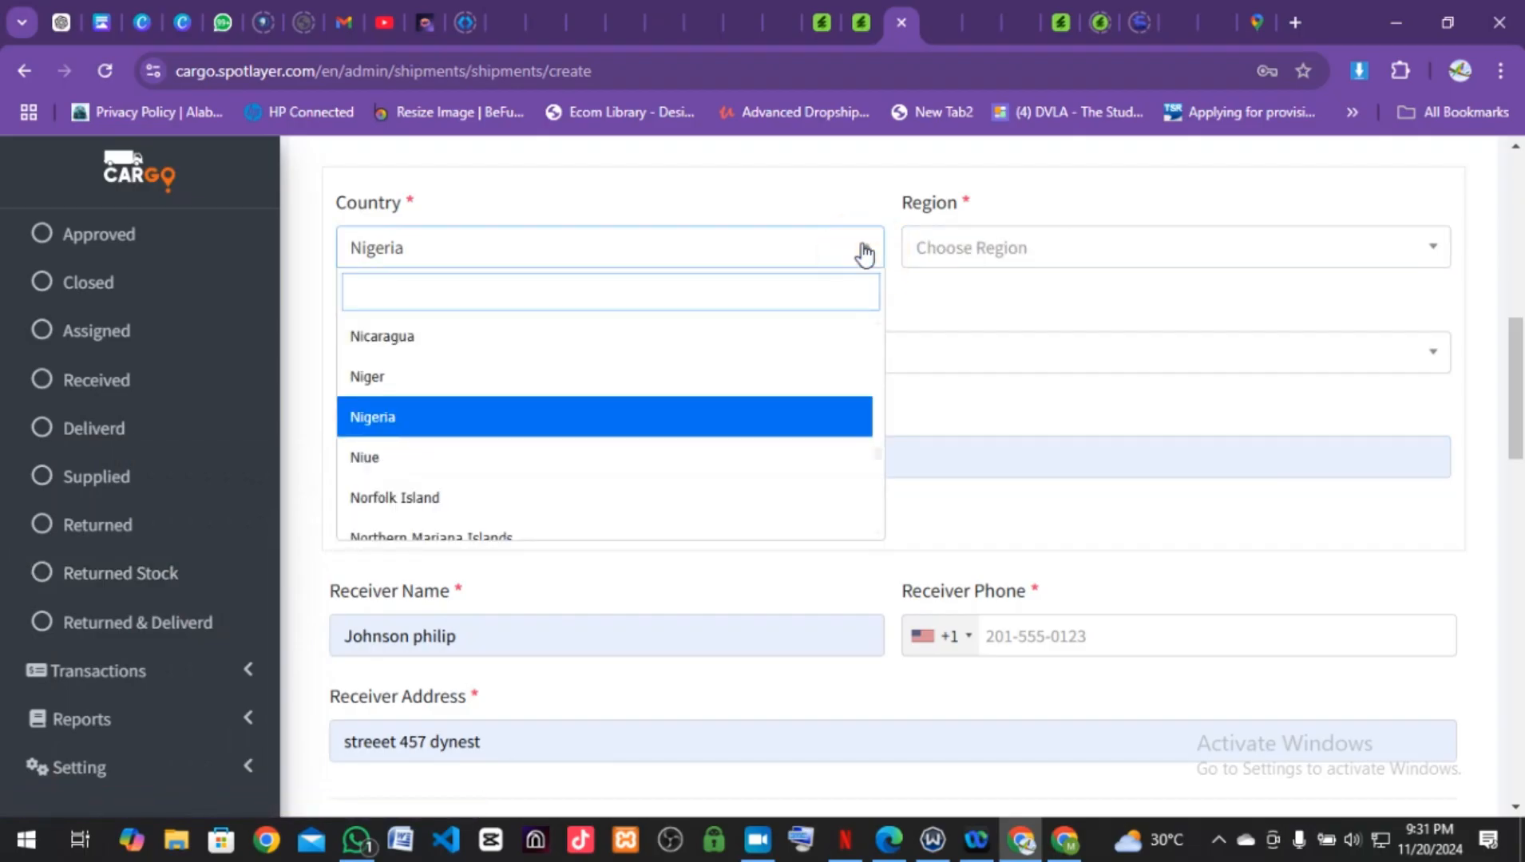
left_click(1083, 382)
scroll(1083, 381, "down", 5)
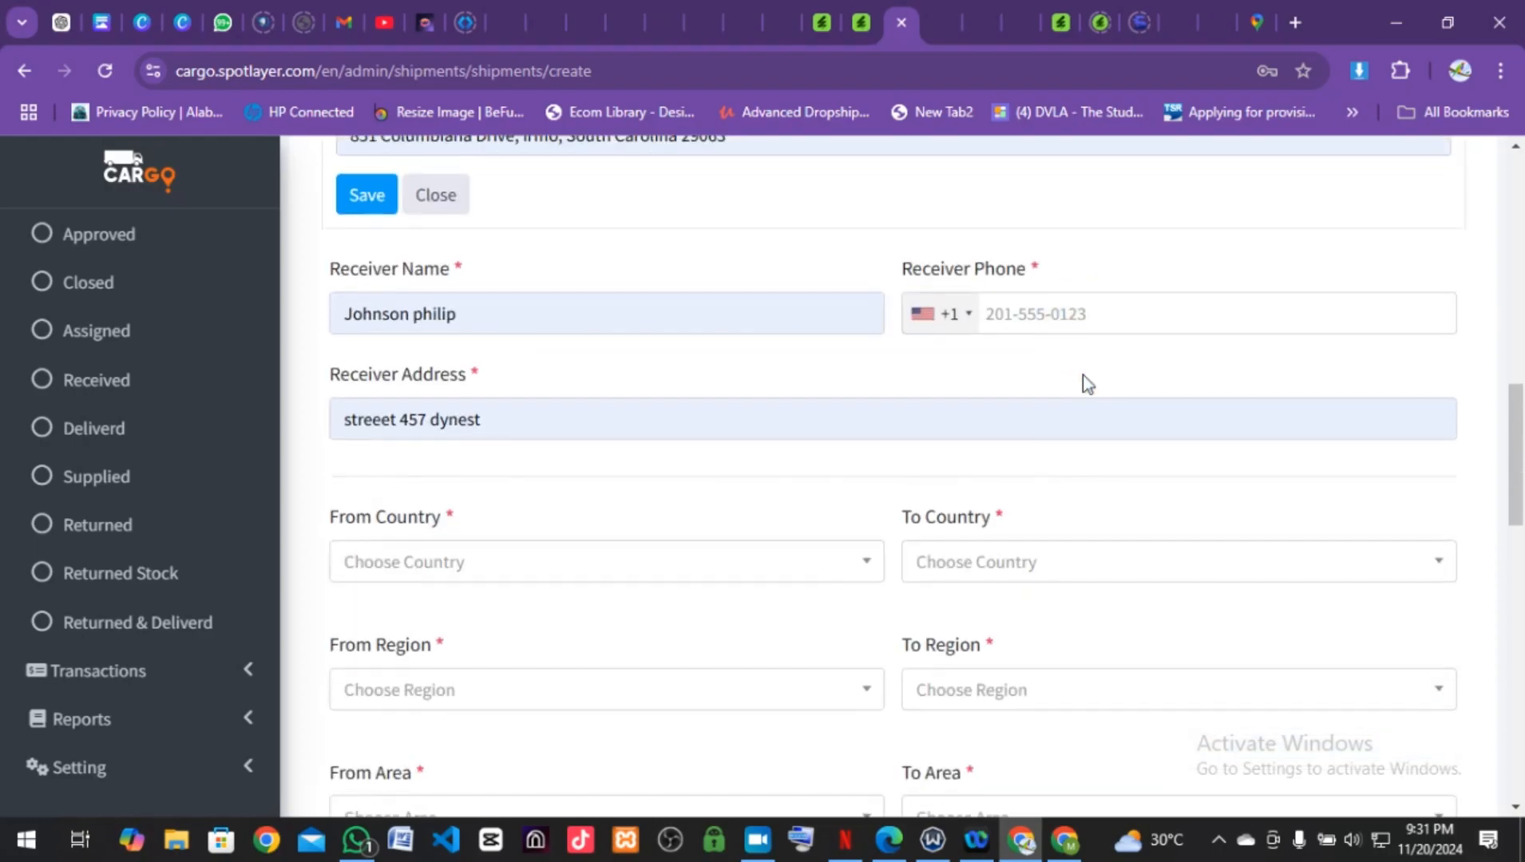
scroll(1082, 382, "down", 3)
scroll(1083, 382, "up", 1)
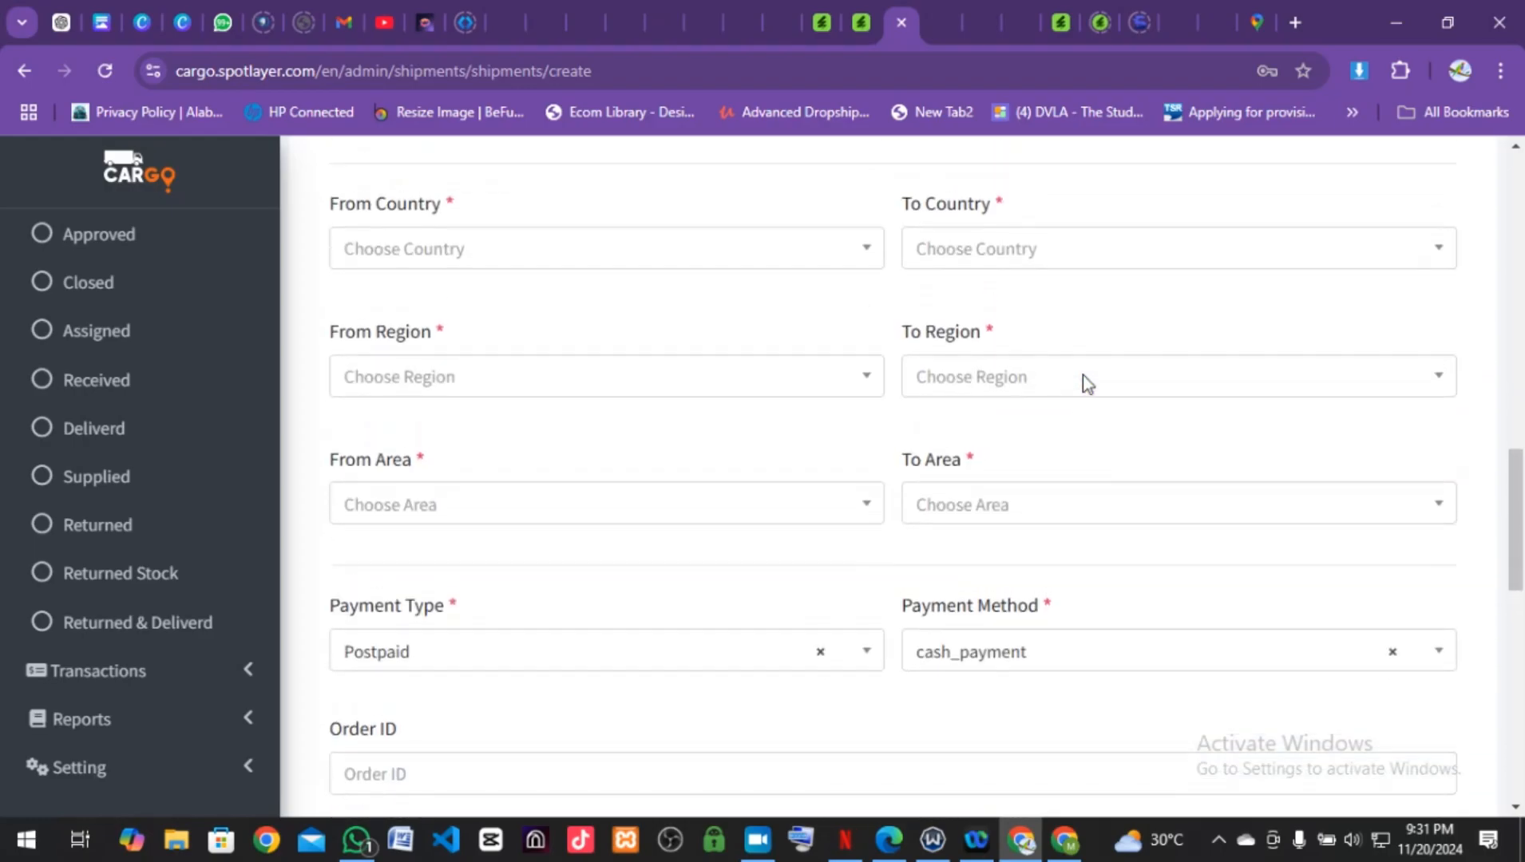
left_click(800, 284)
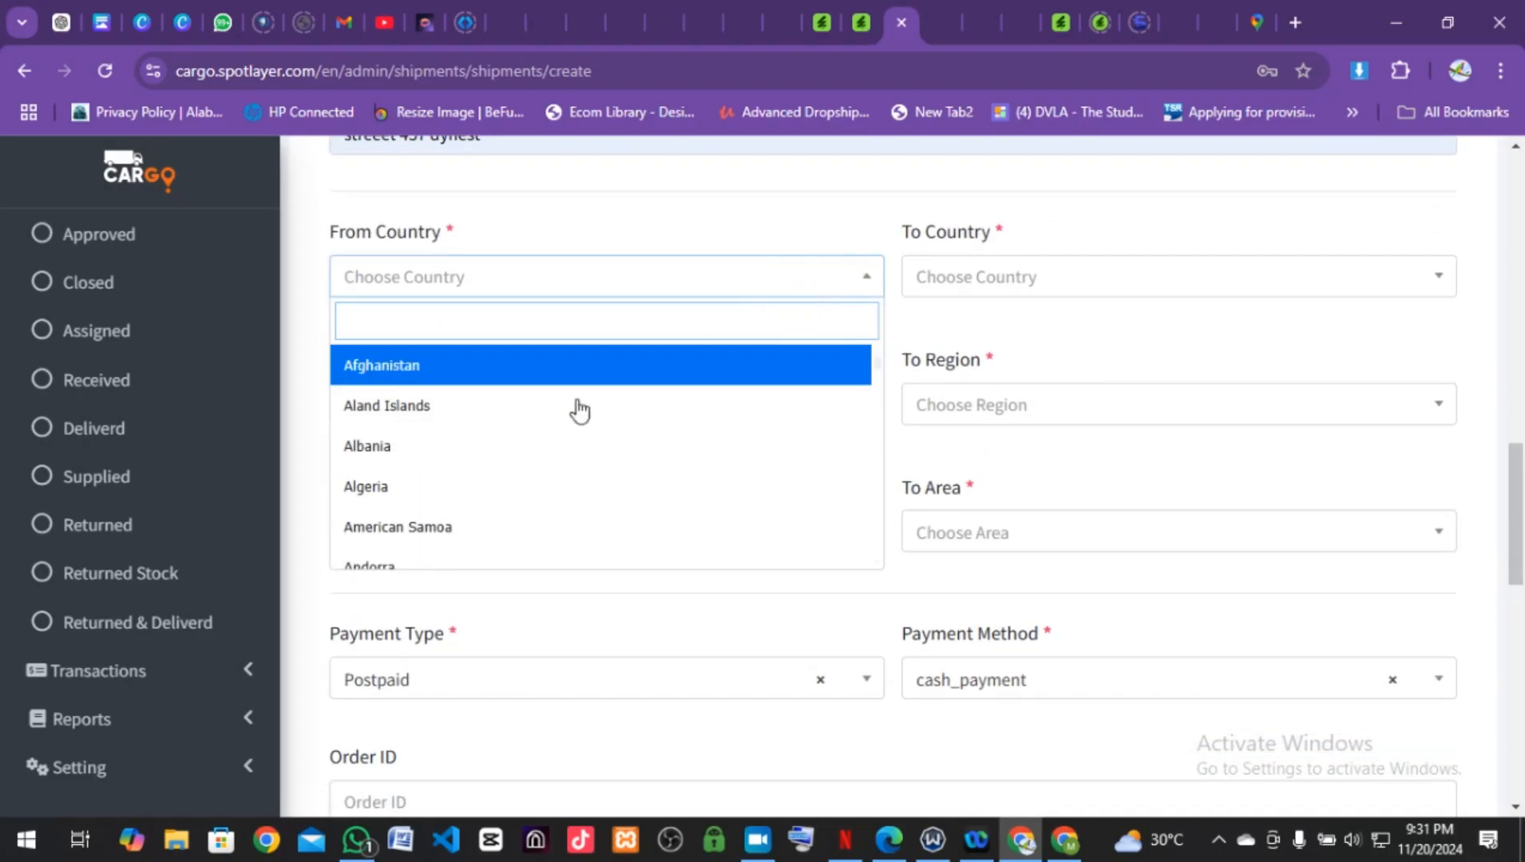
scroll(554, 476, "down", 3)
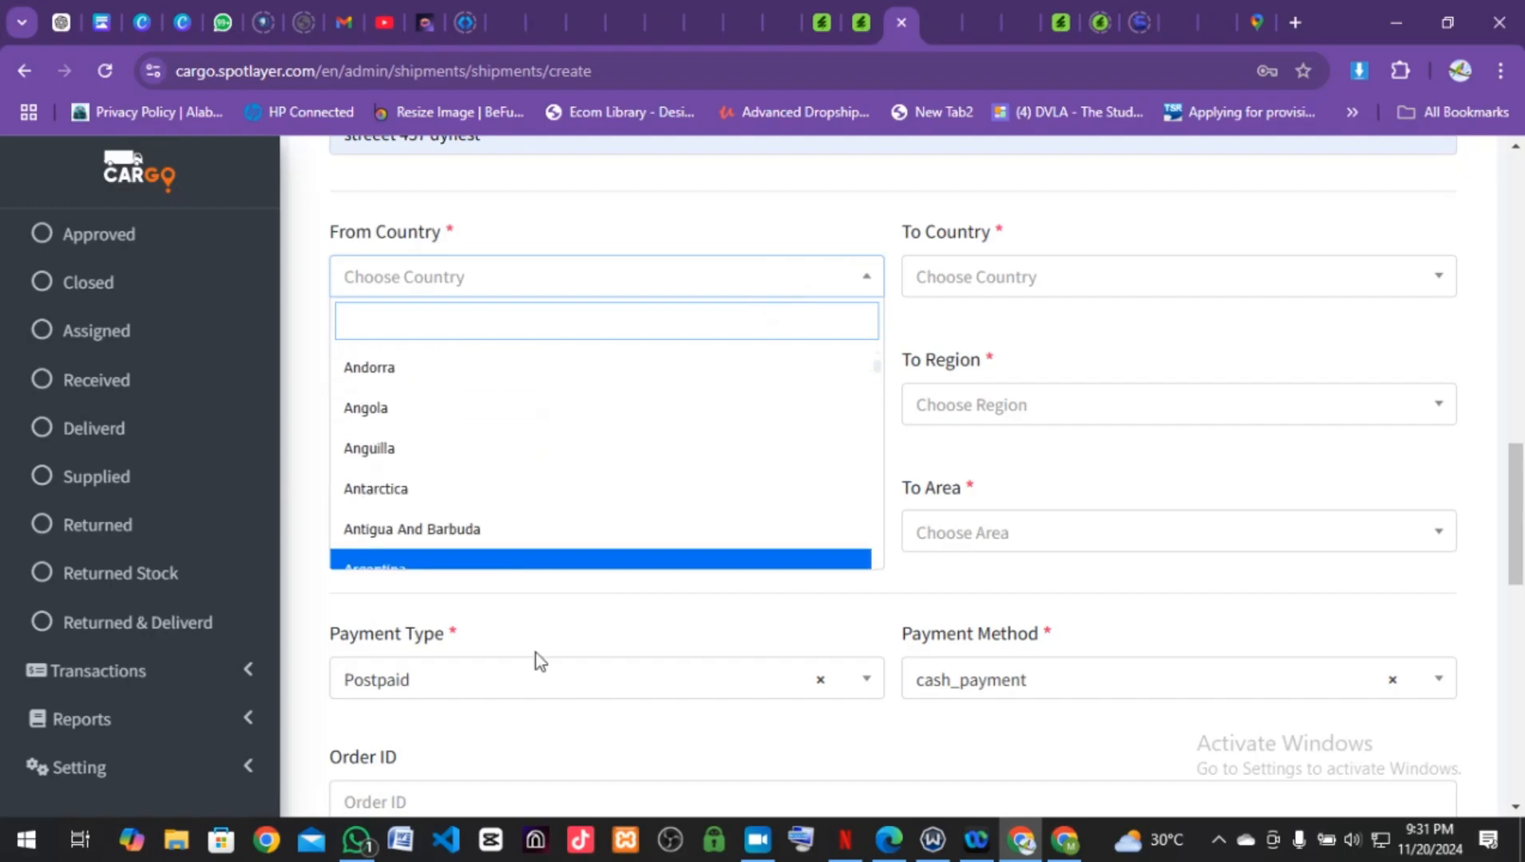
scroll(536, 653, "down", 2)
scroll(817, 667, "down", 3)
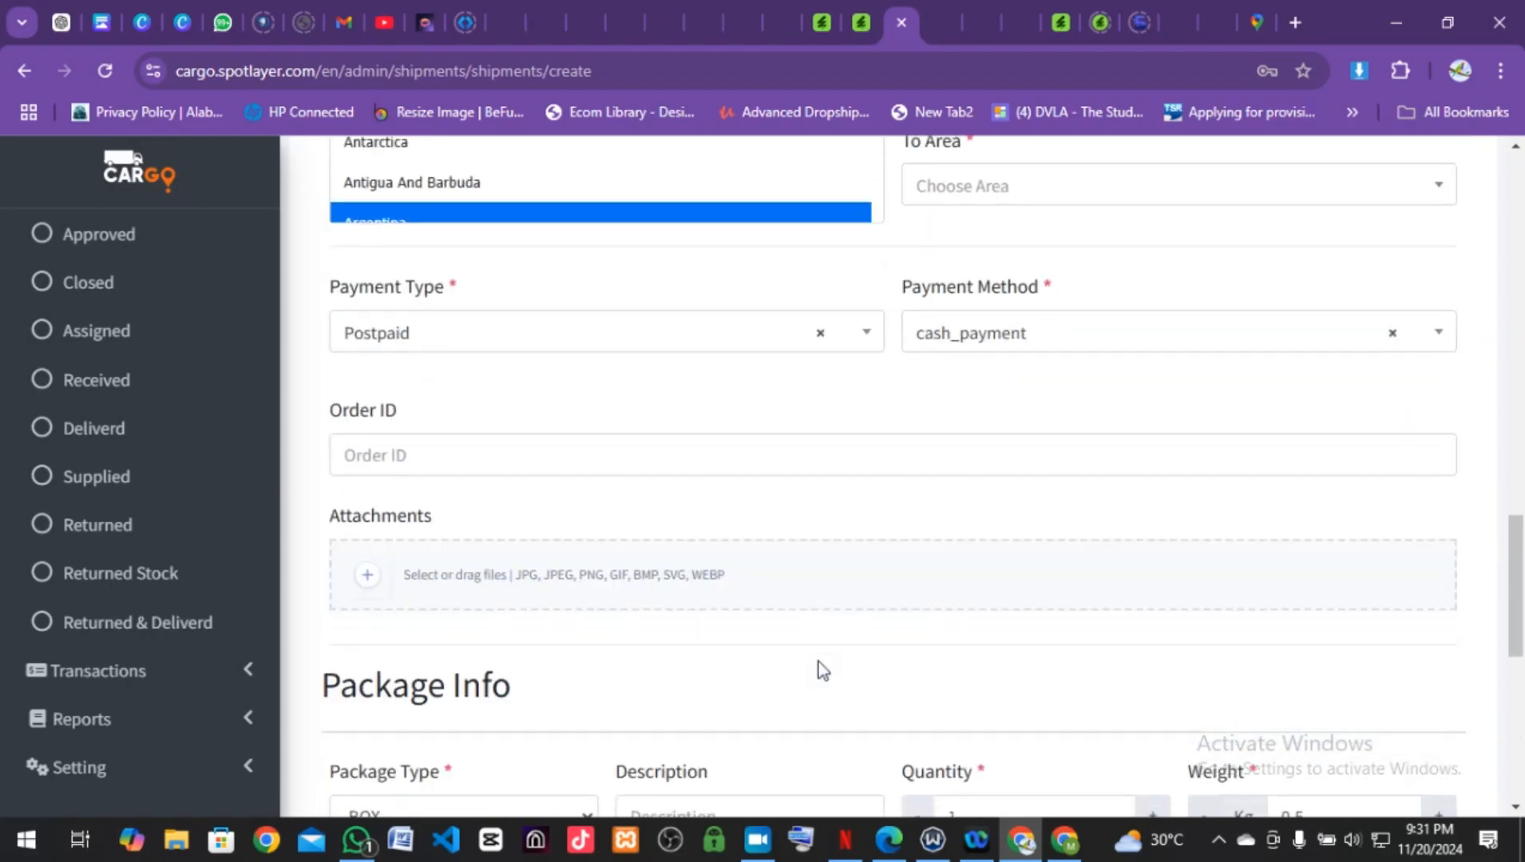
scroll(819, 669, "down", 3)
scroll(122, 306, "up", 6)
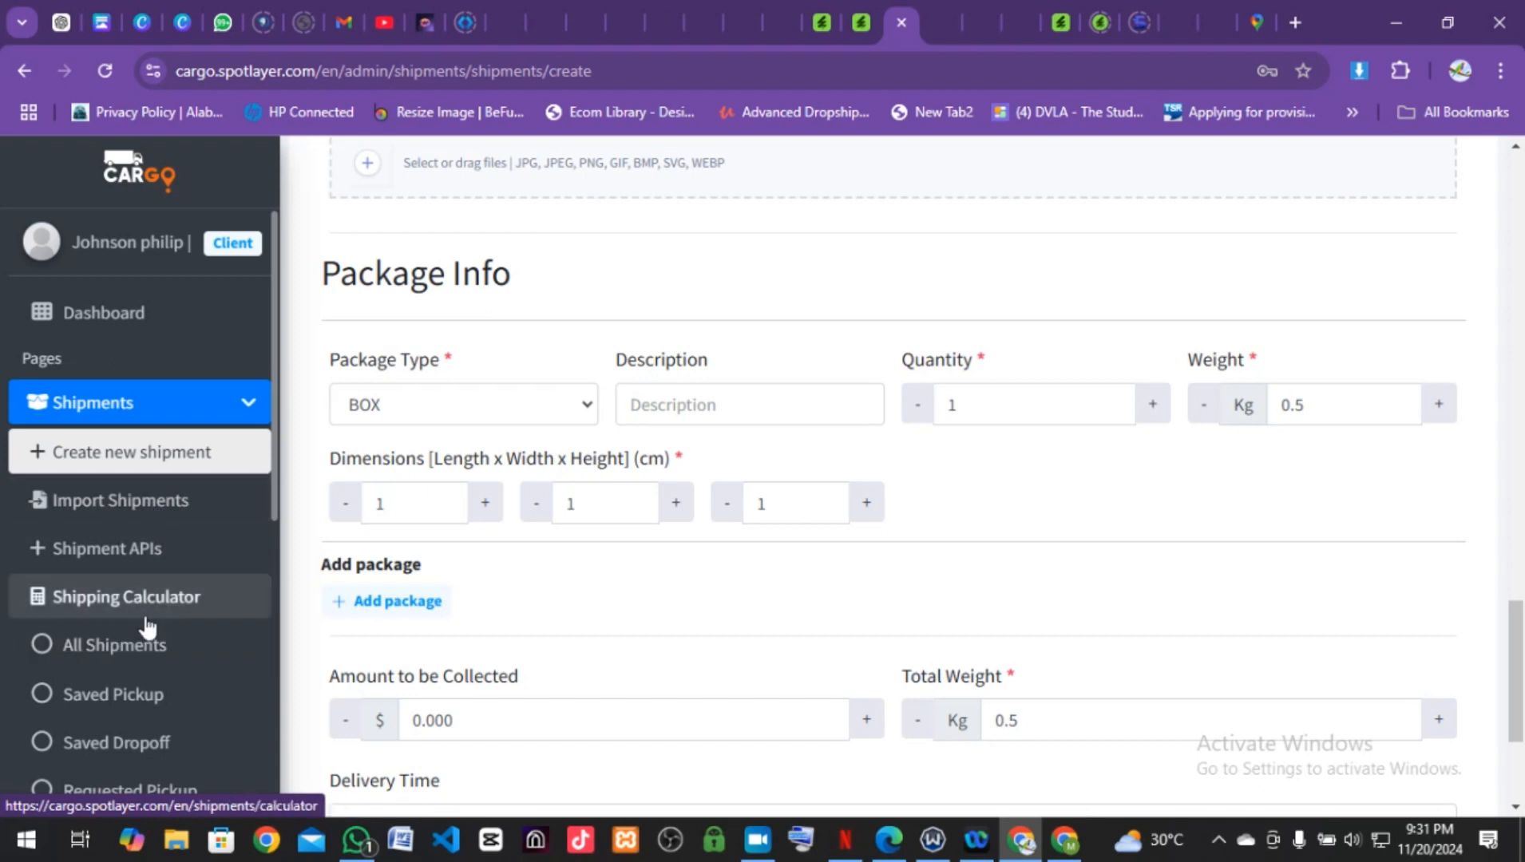
scroll(146, 627, "down", 3)
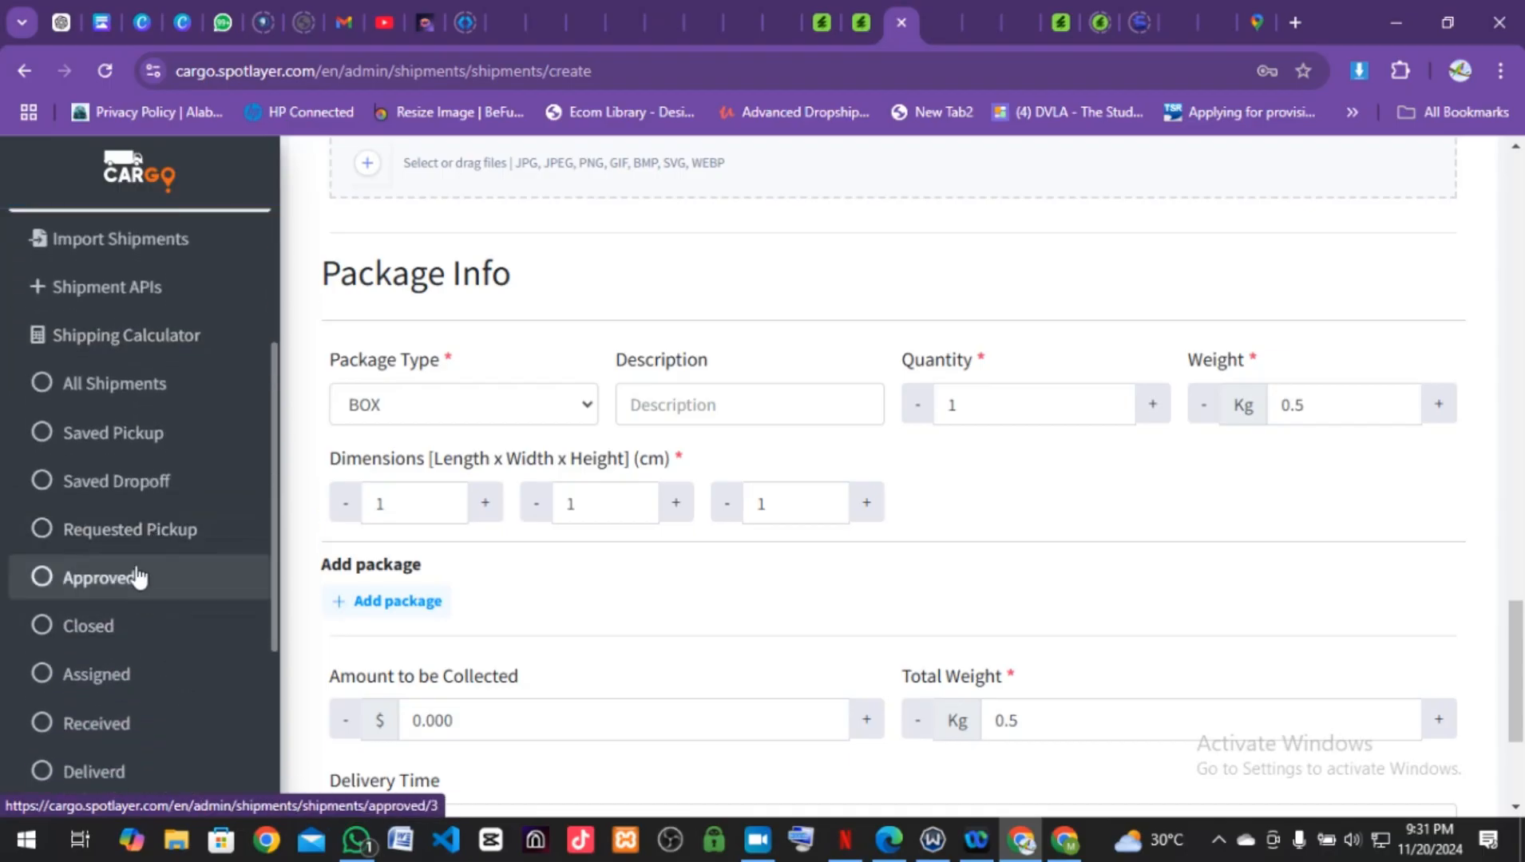
scroll(1037, 462, "up", 10)
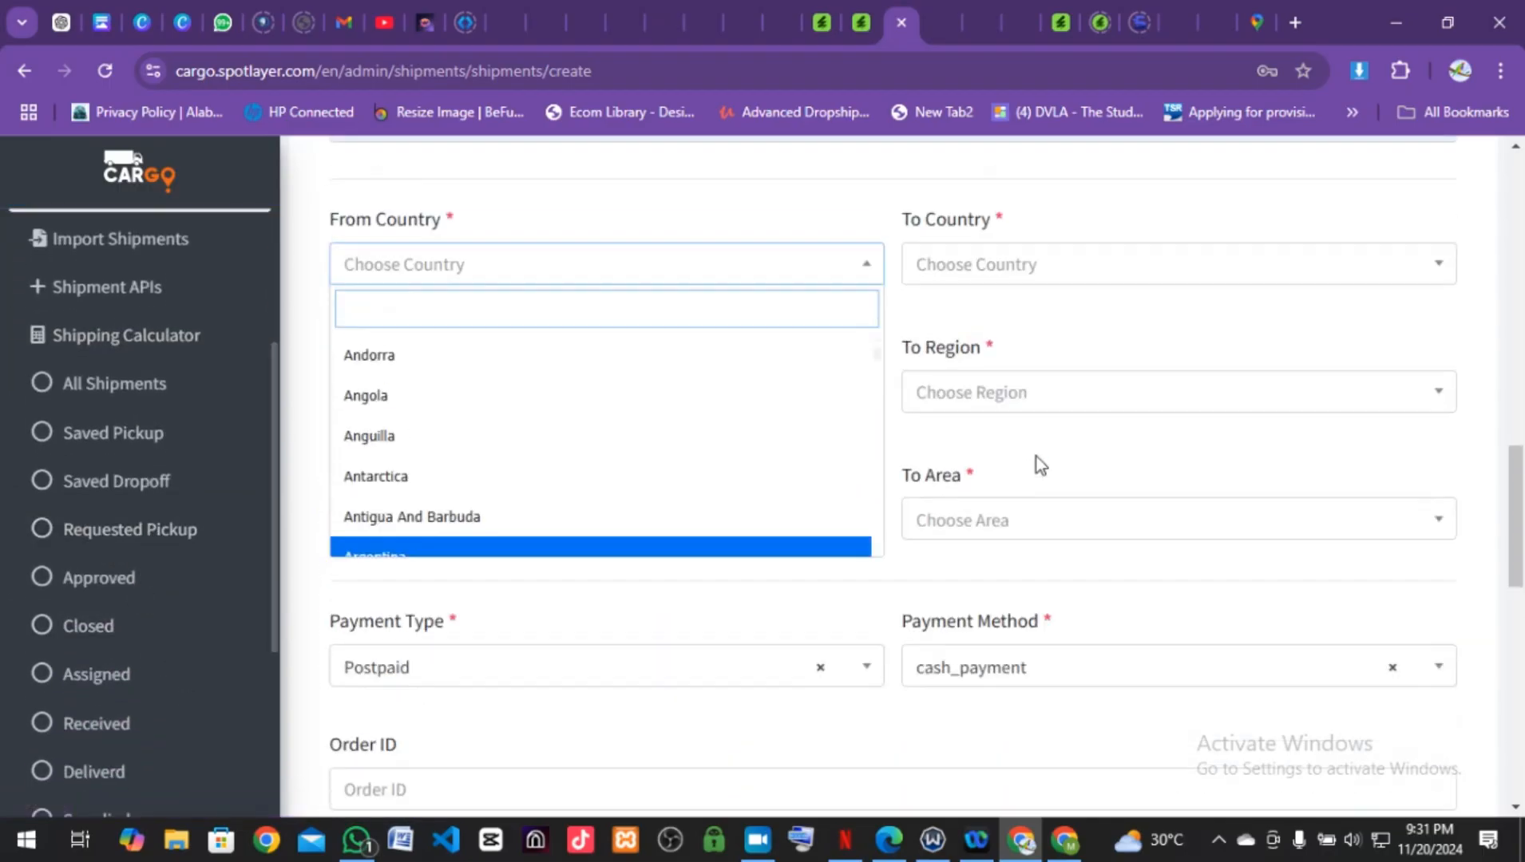
left_click(905, 307)
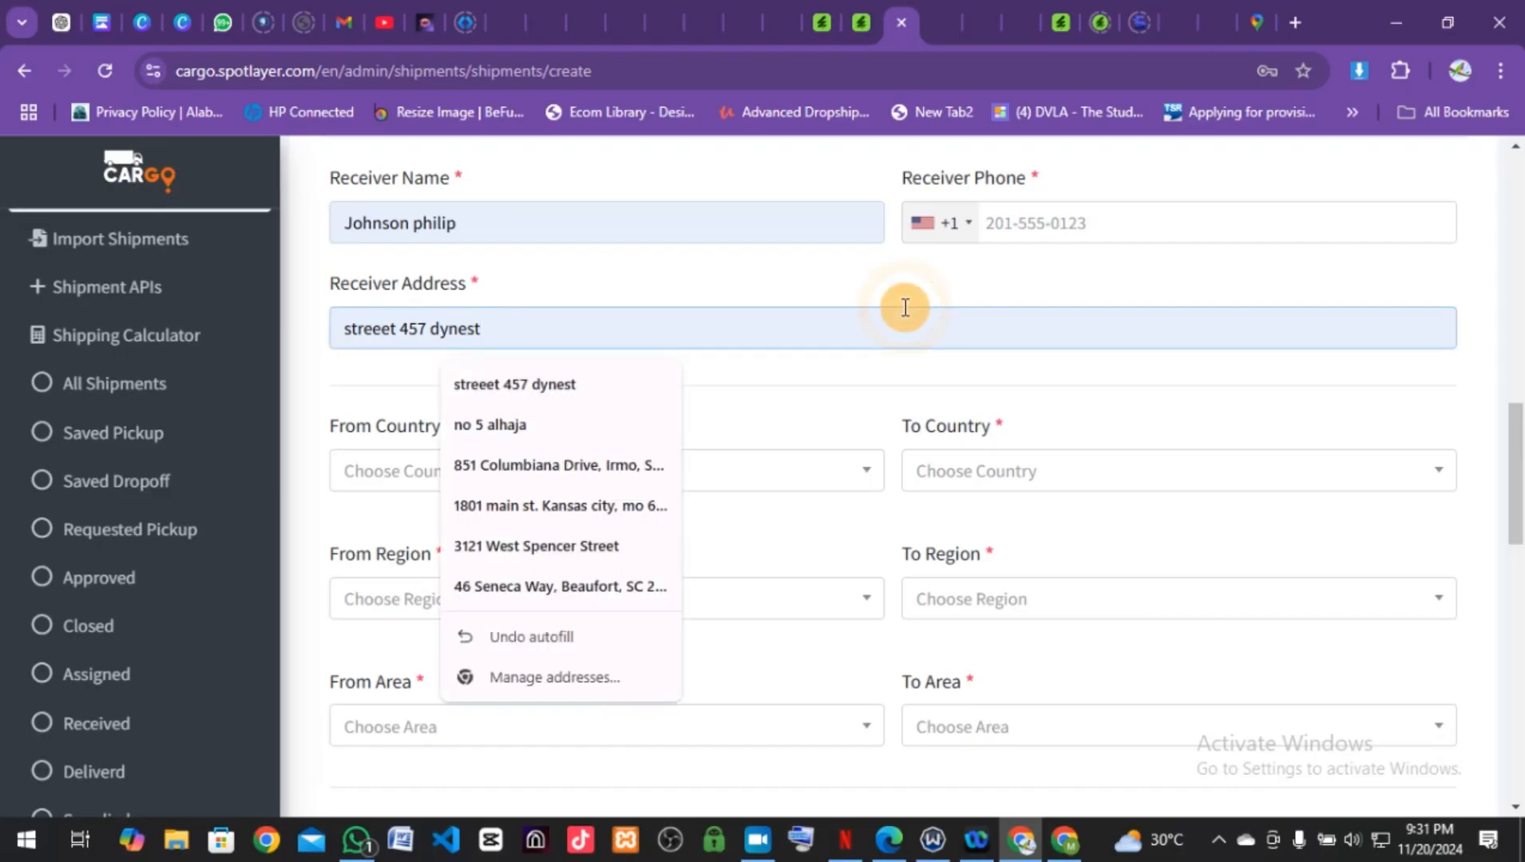
scroll(487, 321, "up", 15)
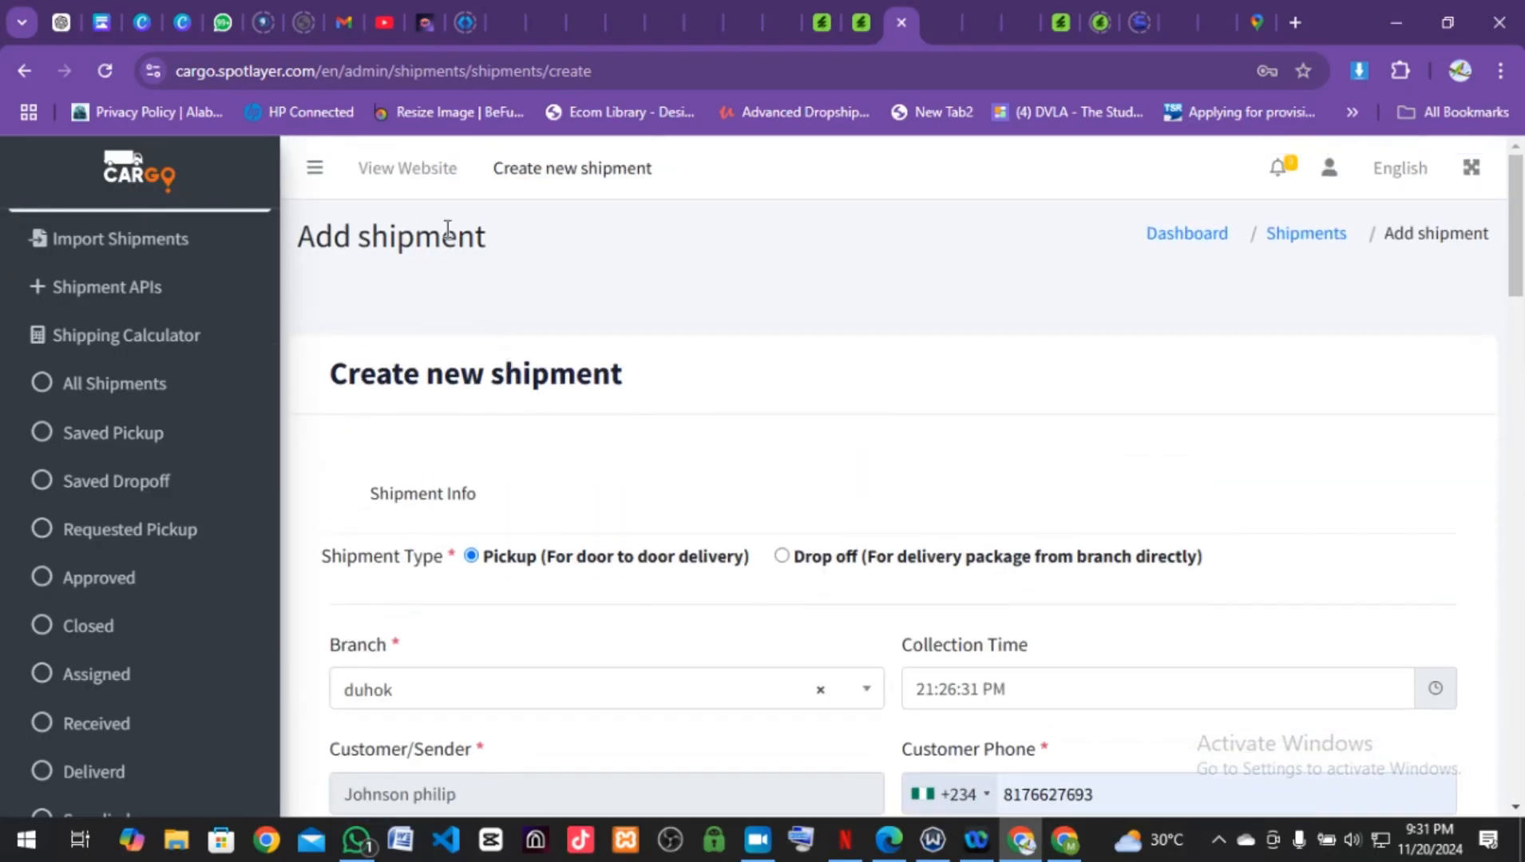
Step: Collapse the sidebar and open the Dashboard, showing zero shipments and an empty Latest Shipments list
left_click(315, 168)
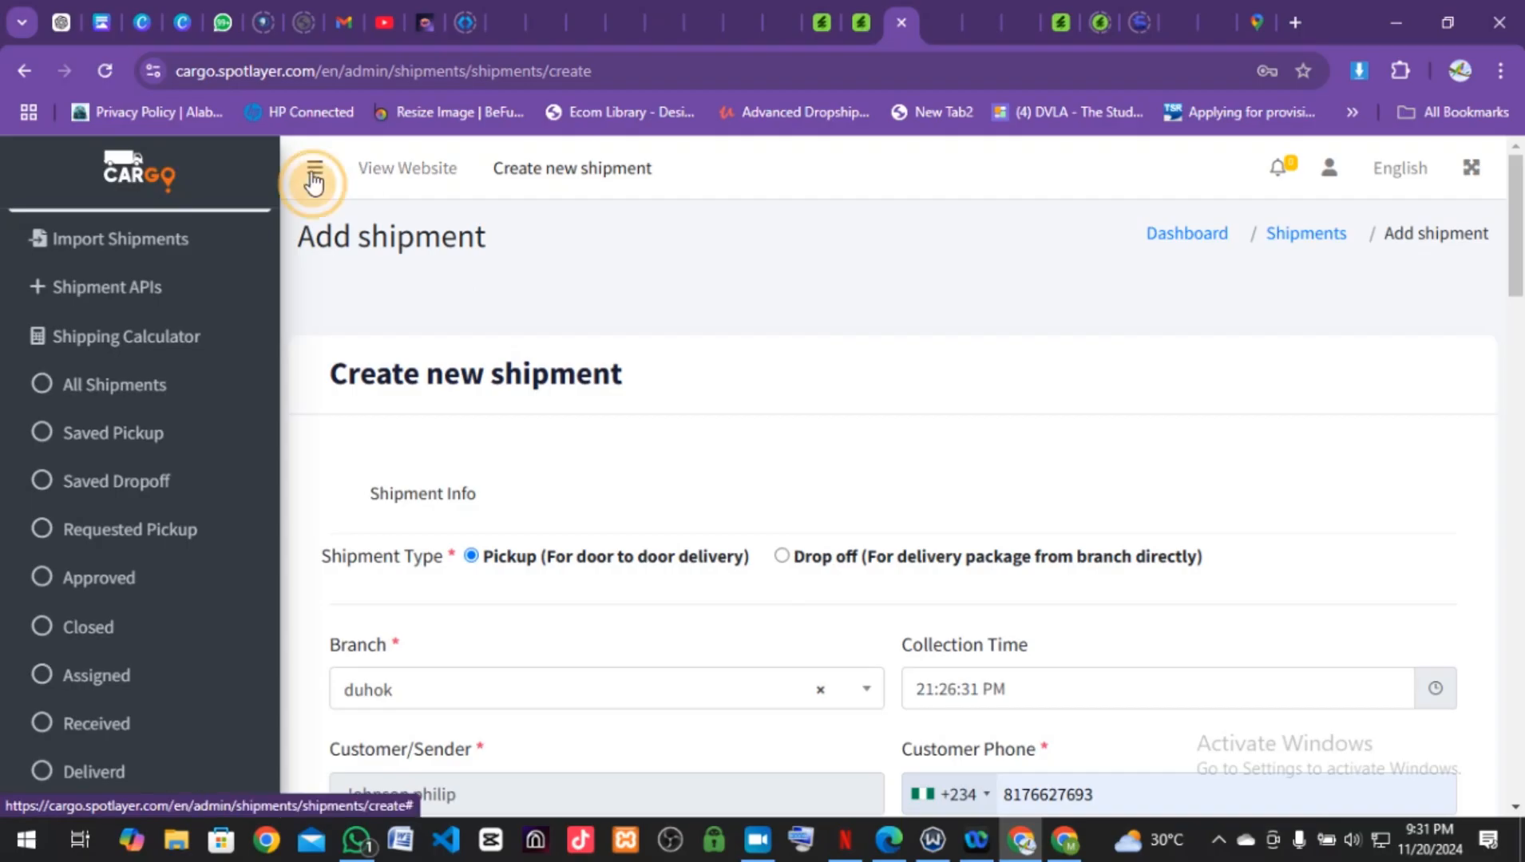
left_click(1215, 247)
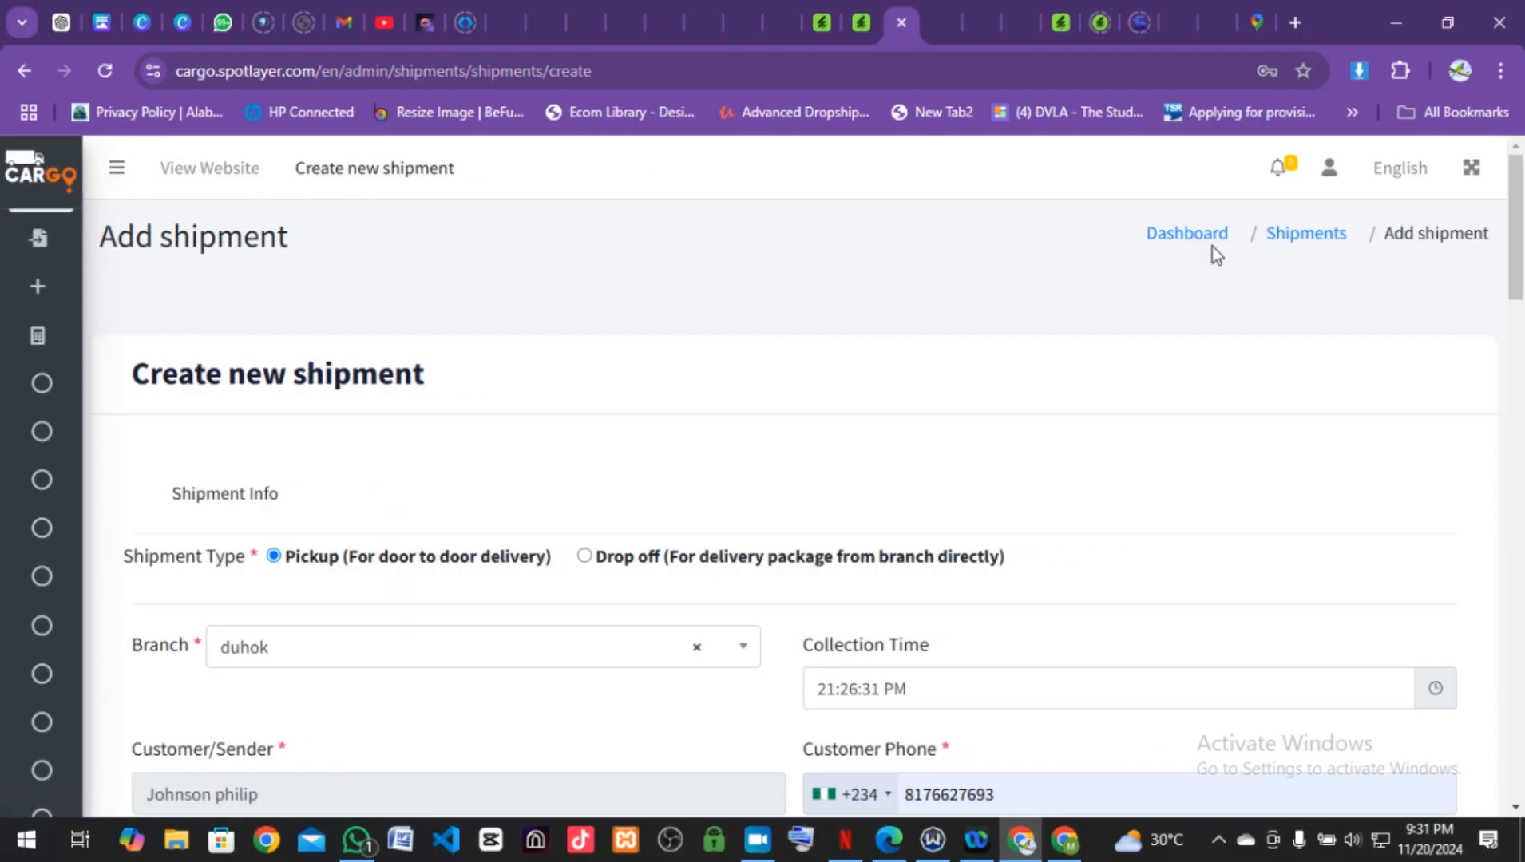
left_click(1197, 242)
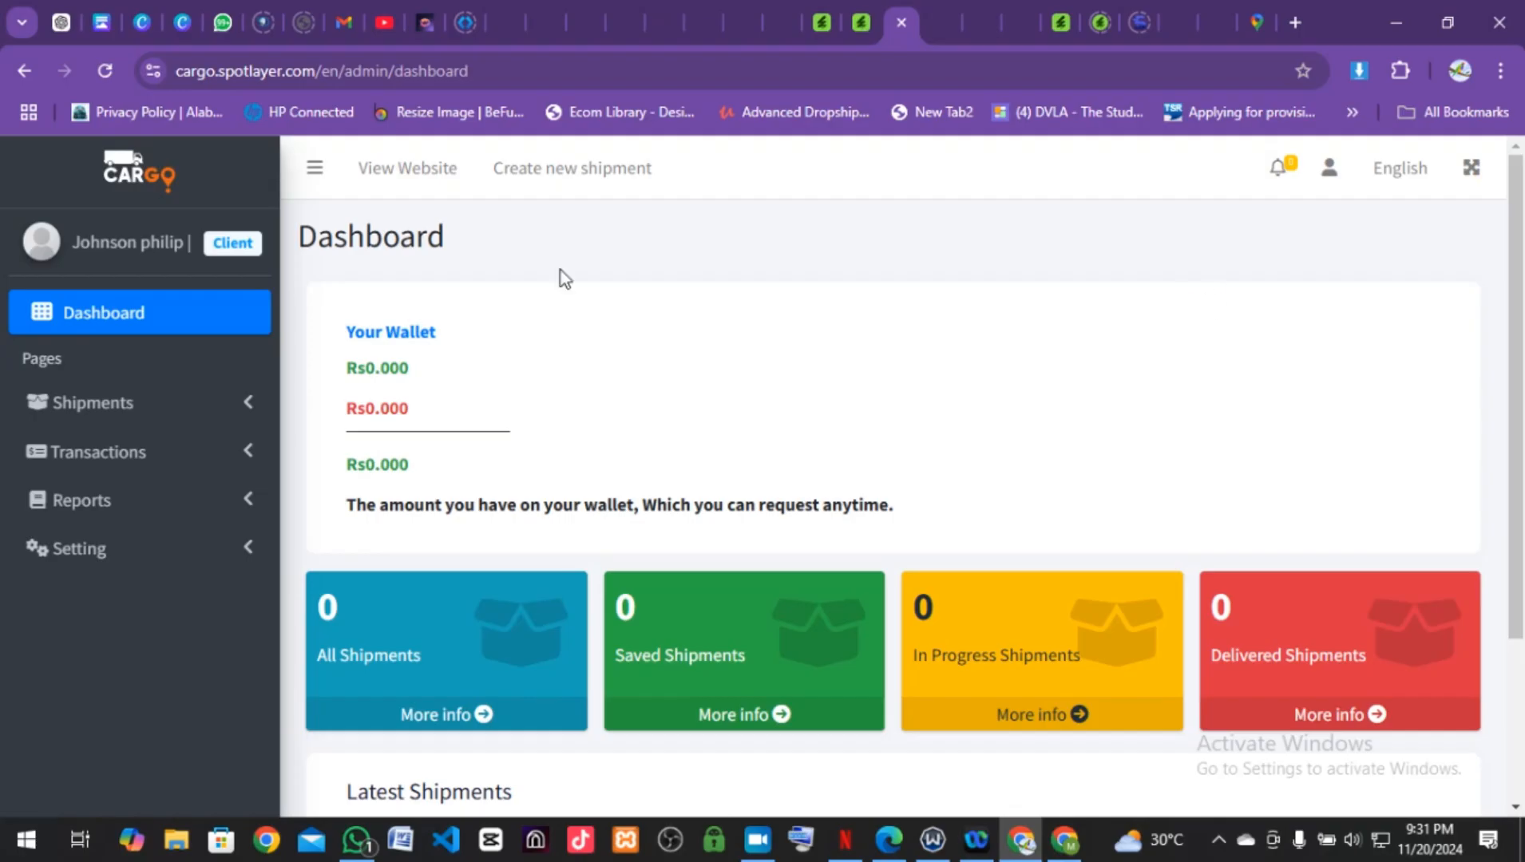
scroll(503, 610, "down", 3)
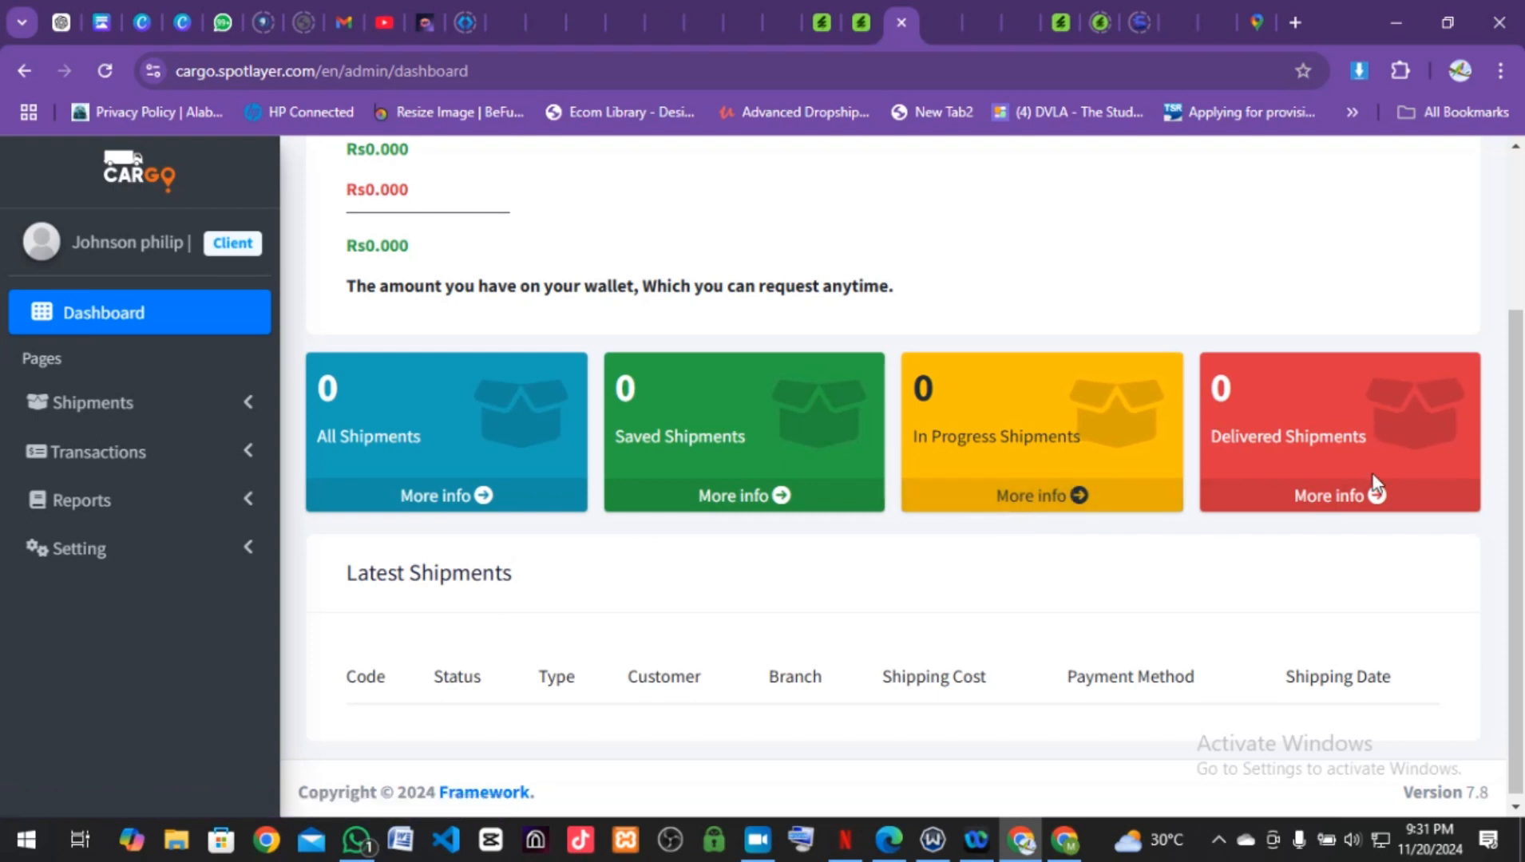
scroll(1399, 541, "down", 1)
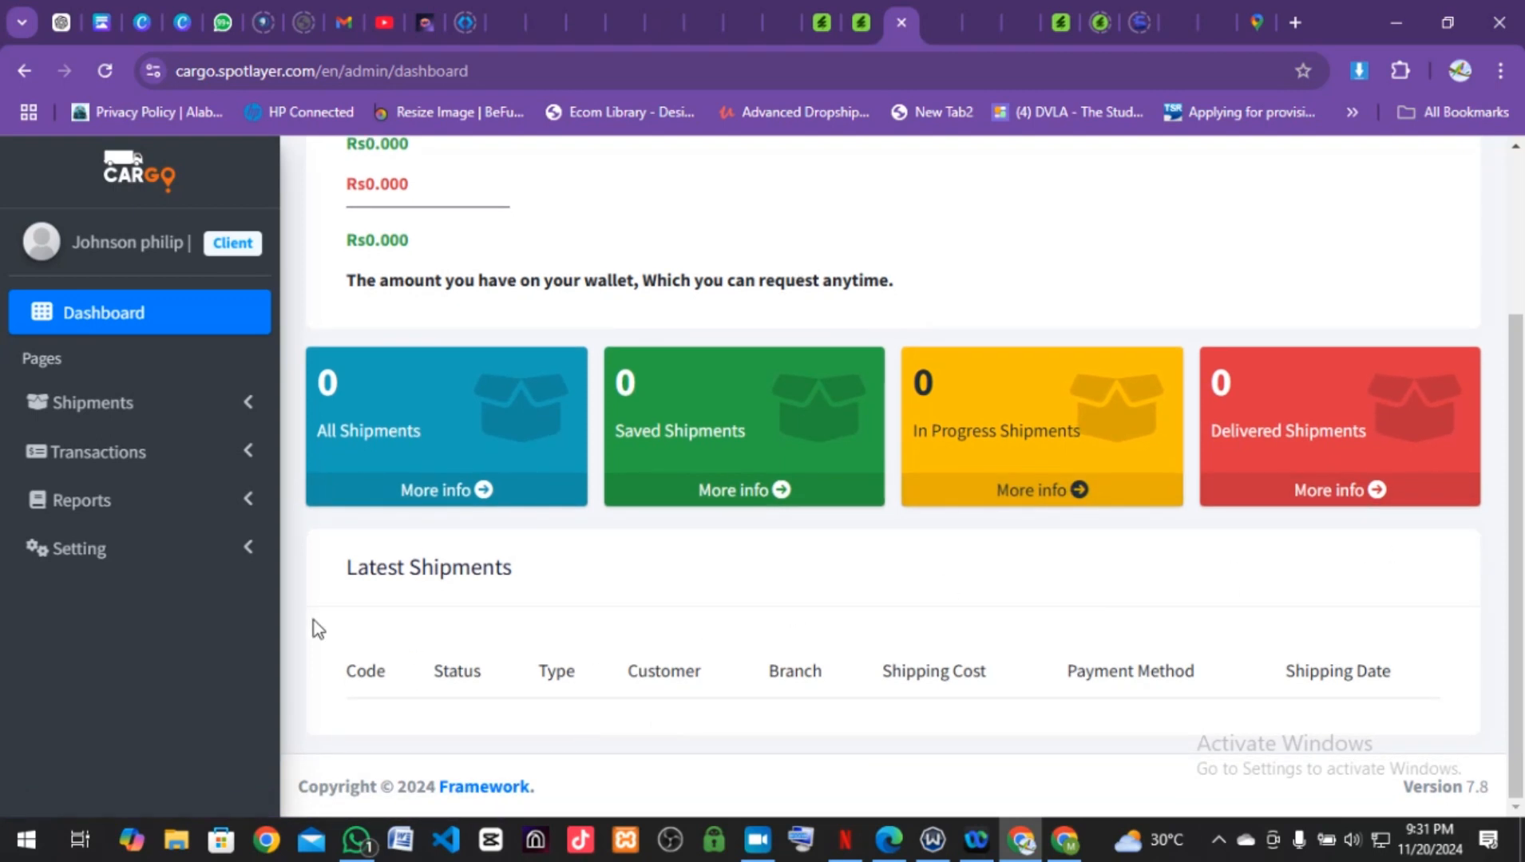
Step: Open Transactions > All Transactions, showing an empty table with 0 entries
left_click(173, 466)
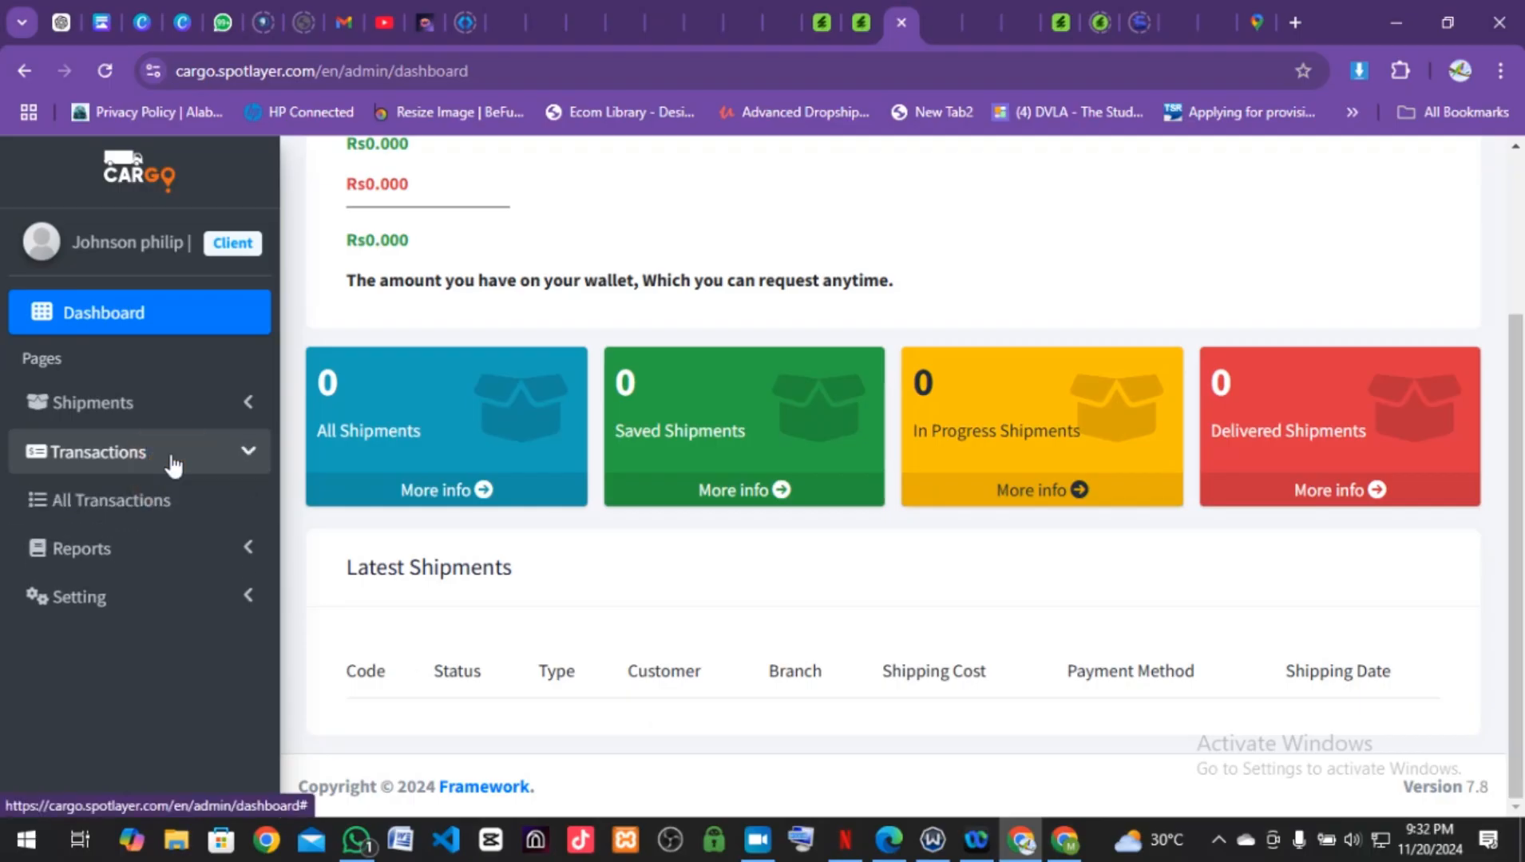
left_click(150, 511)
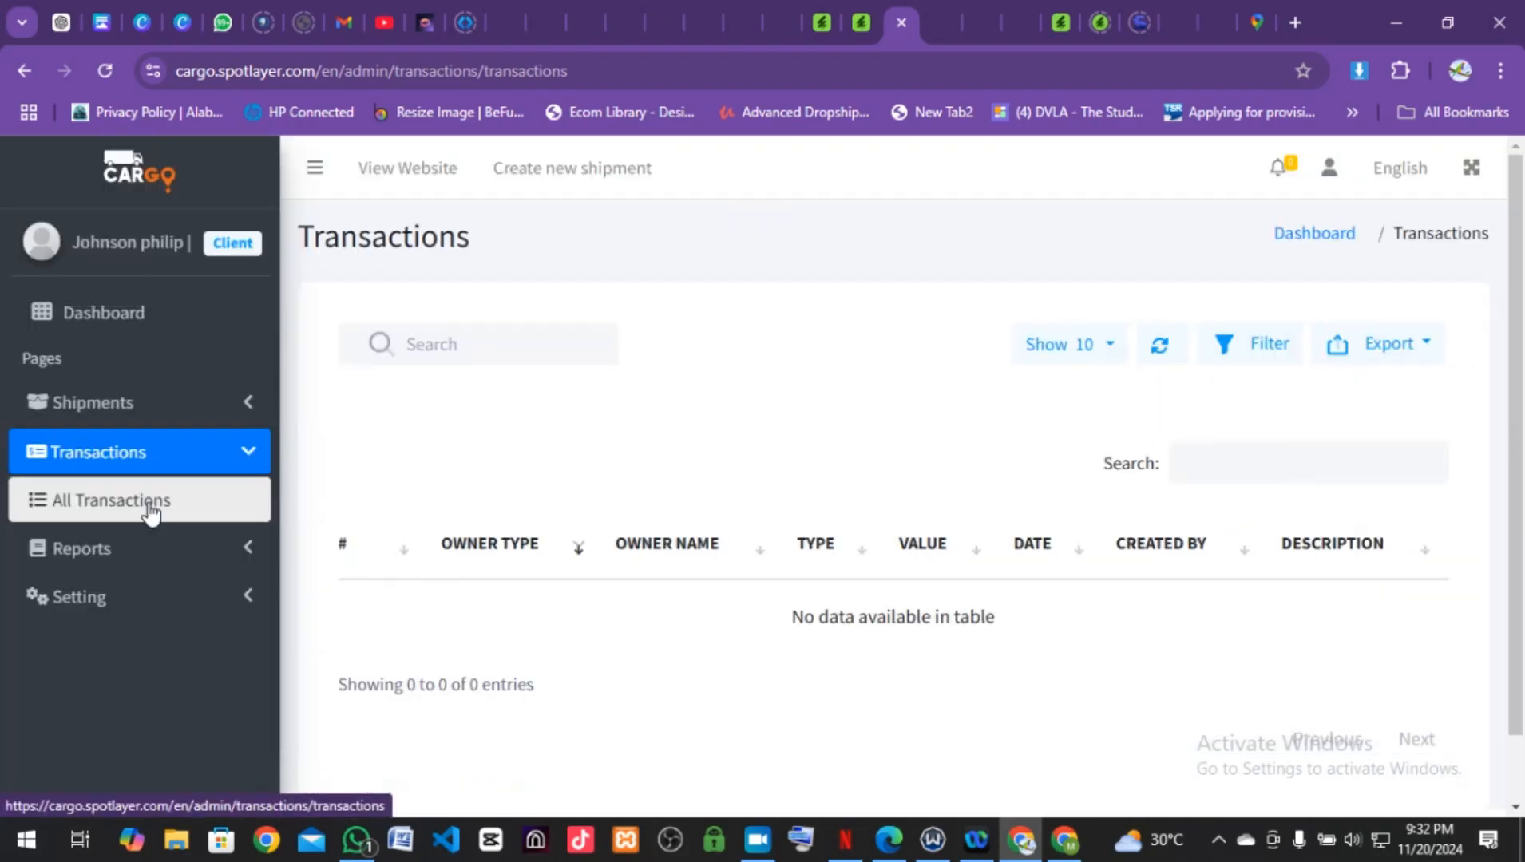
scroll(713, 649, "down", 1)
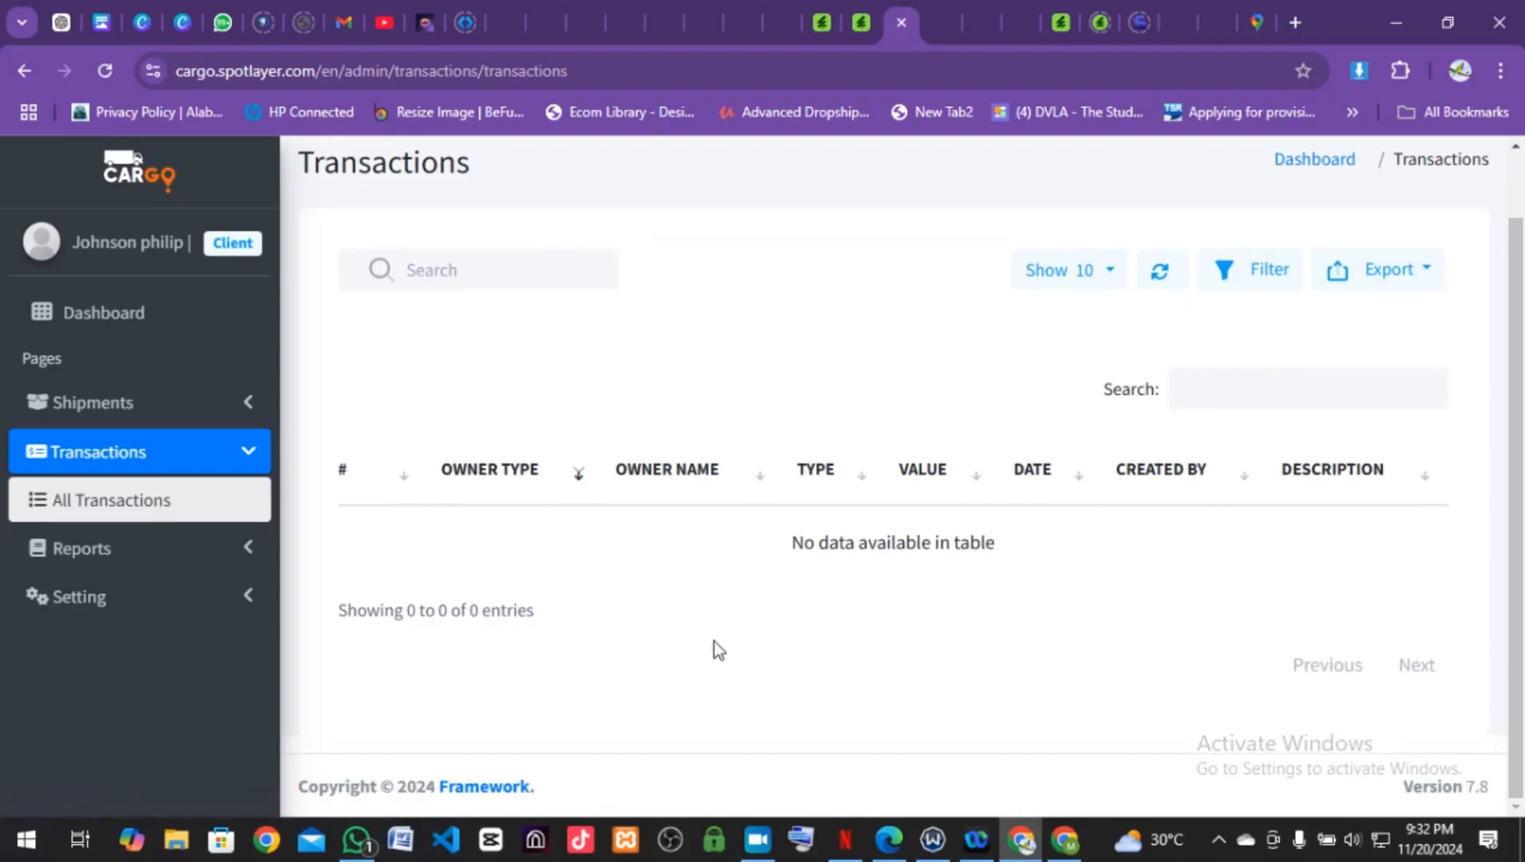
Step: Expand the Shipments submenu in the sidebar
left_click(243, 420)
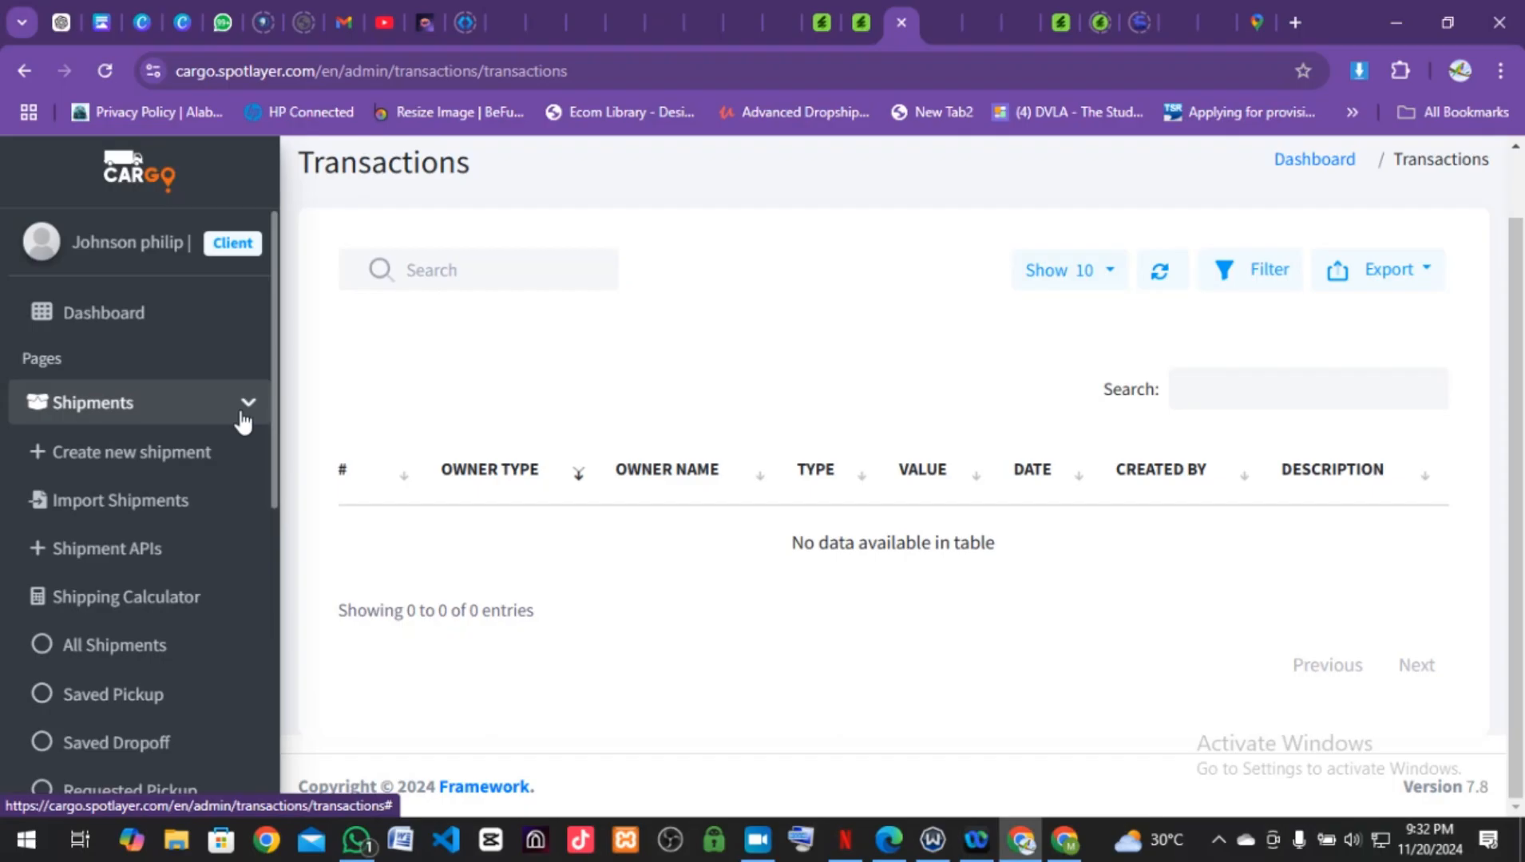
scroll(211, 534, "down", 2)
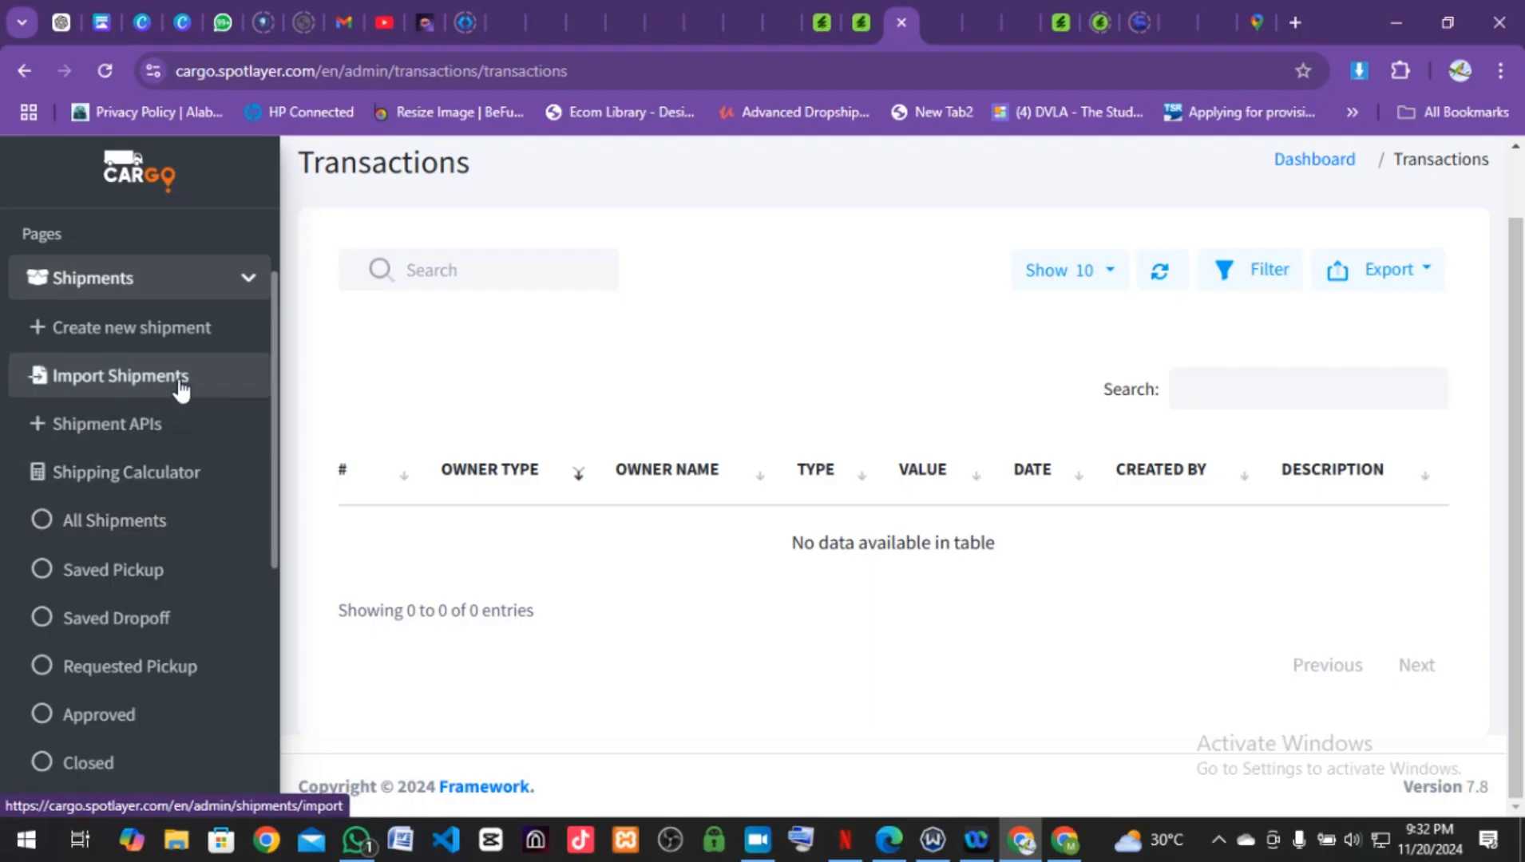
scroll(223, 372, "up", 2)
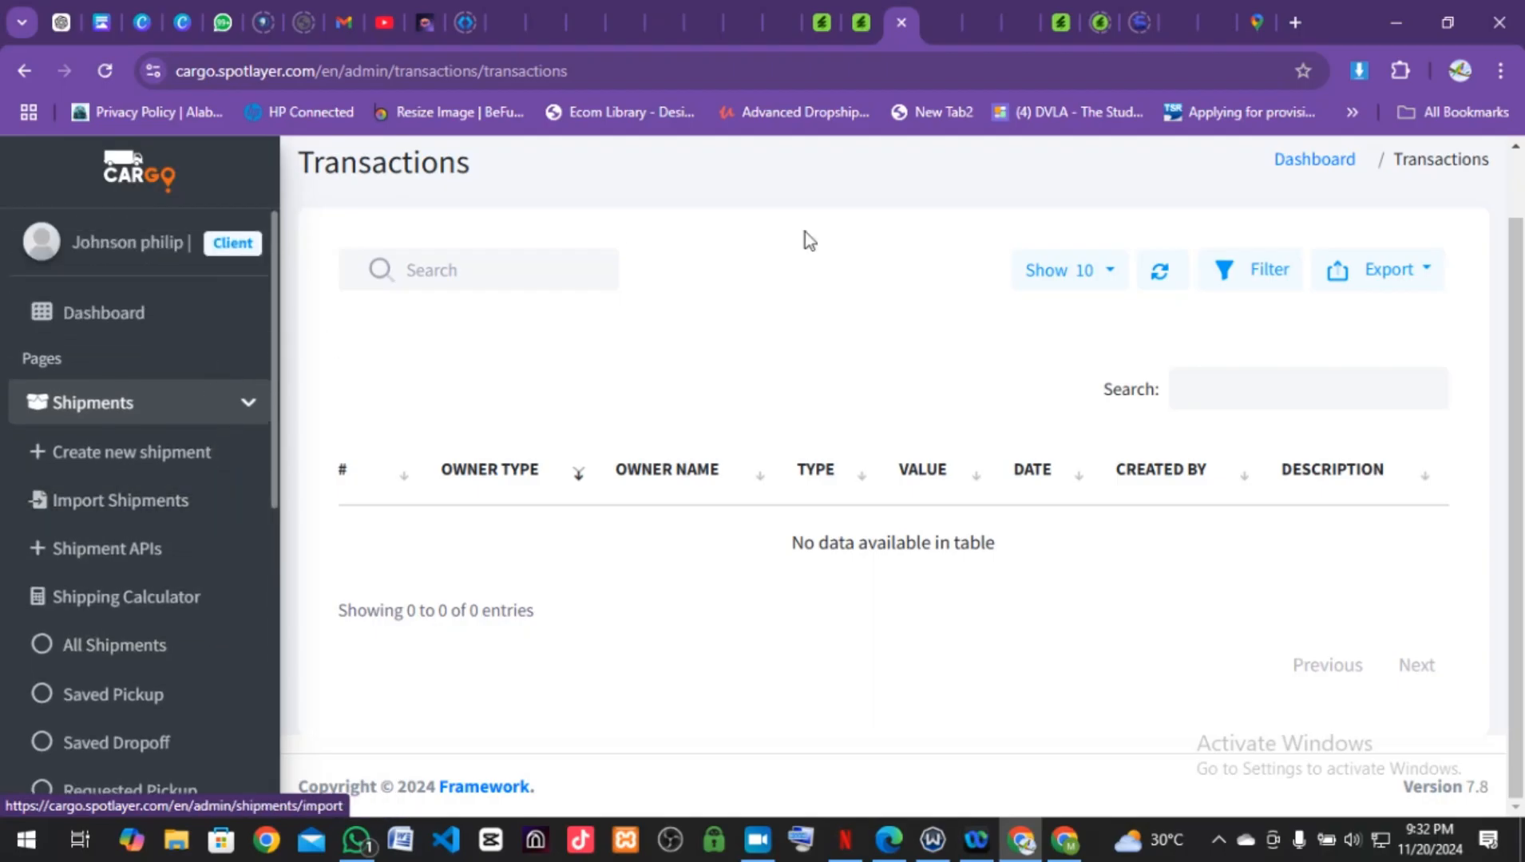
scroll(804, 238, "up", 1)
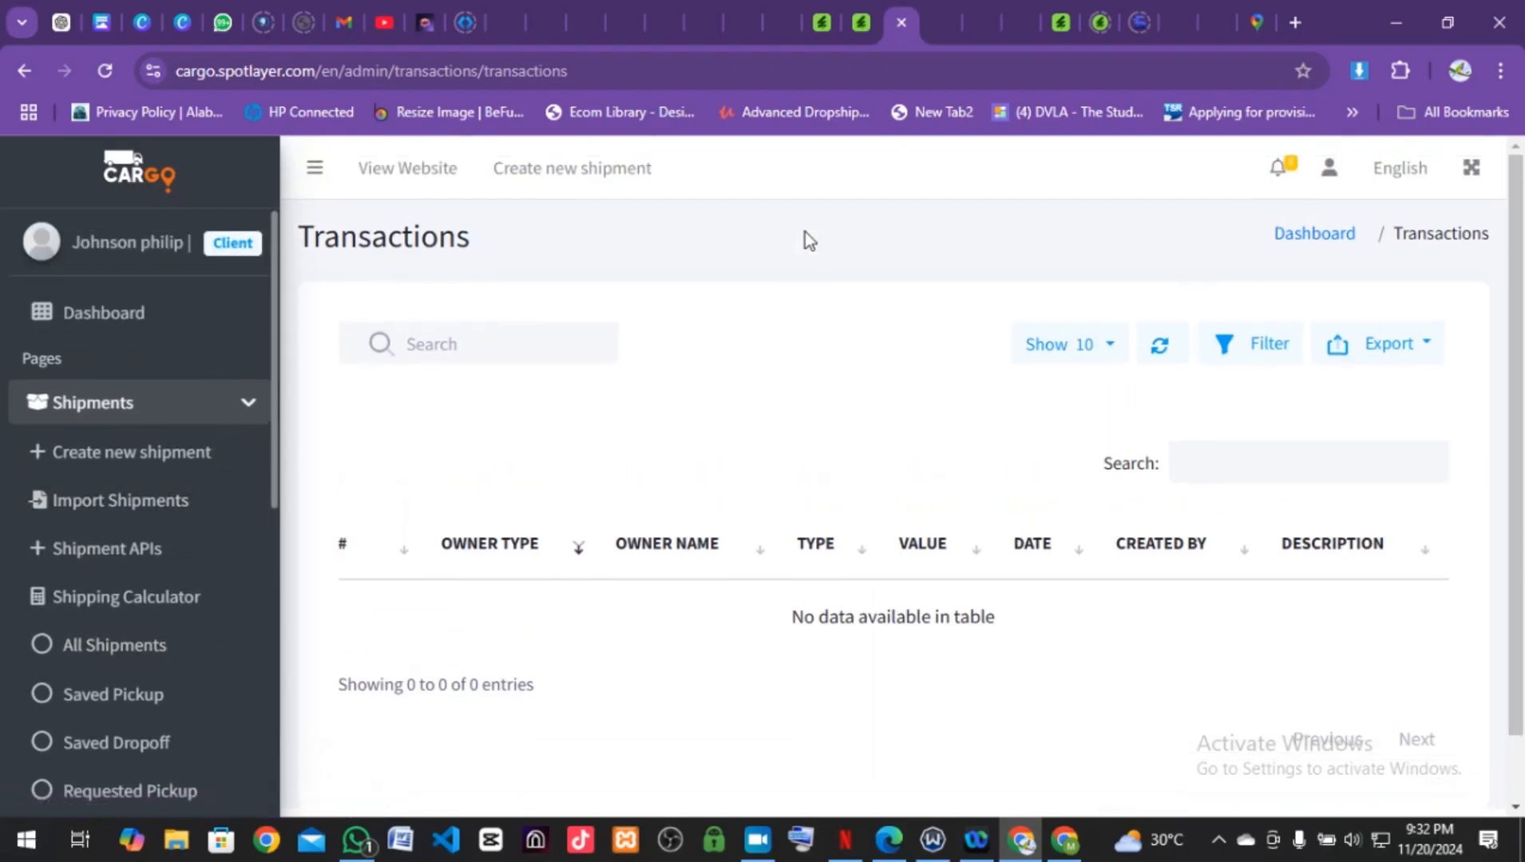
Step: Open the public website in a new tab, go to TRACKING, and focus the tracking-code field
left_click(423, 171)
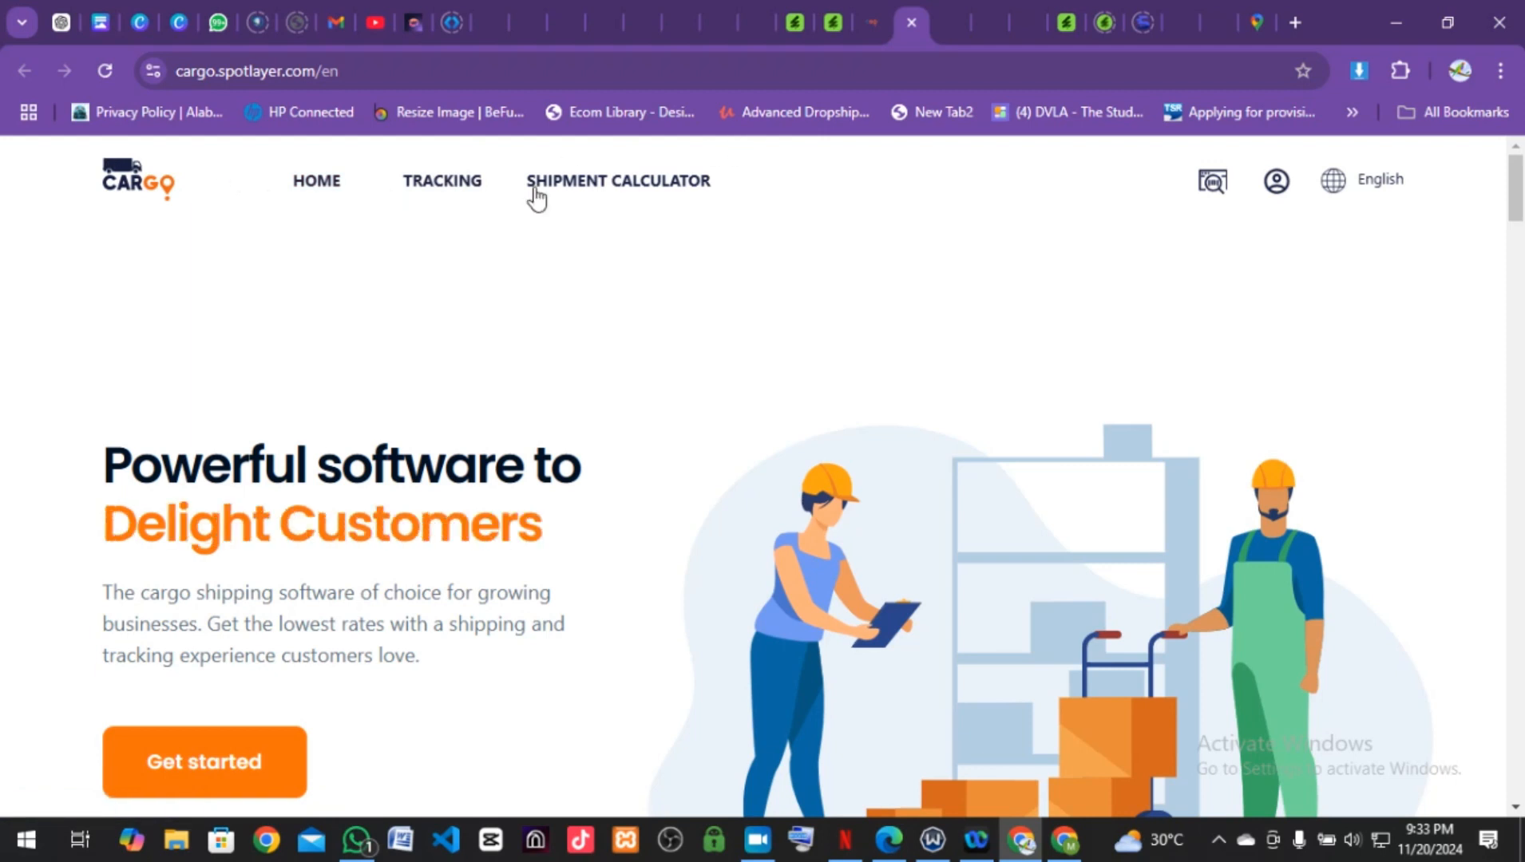
left_click(445, 192)
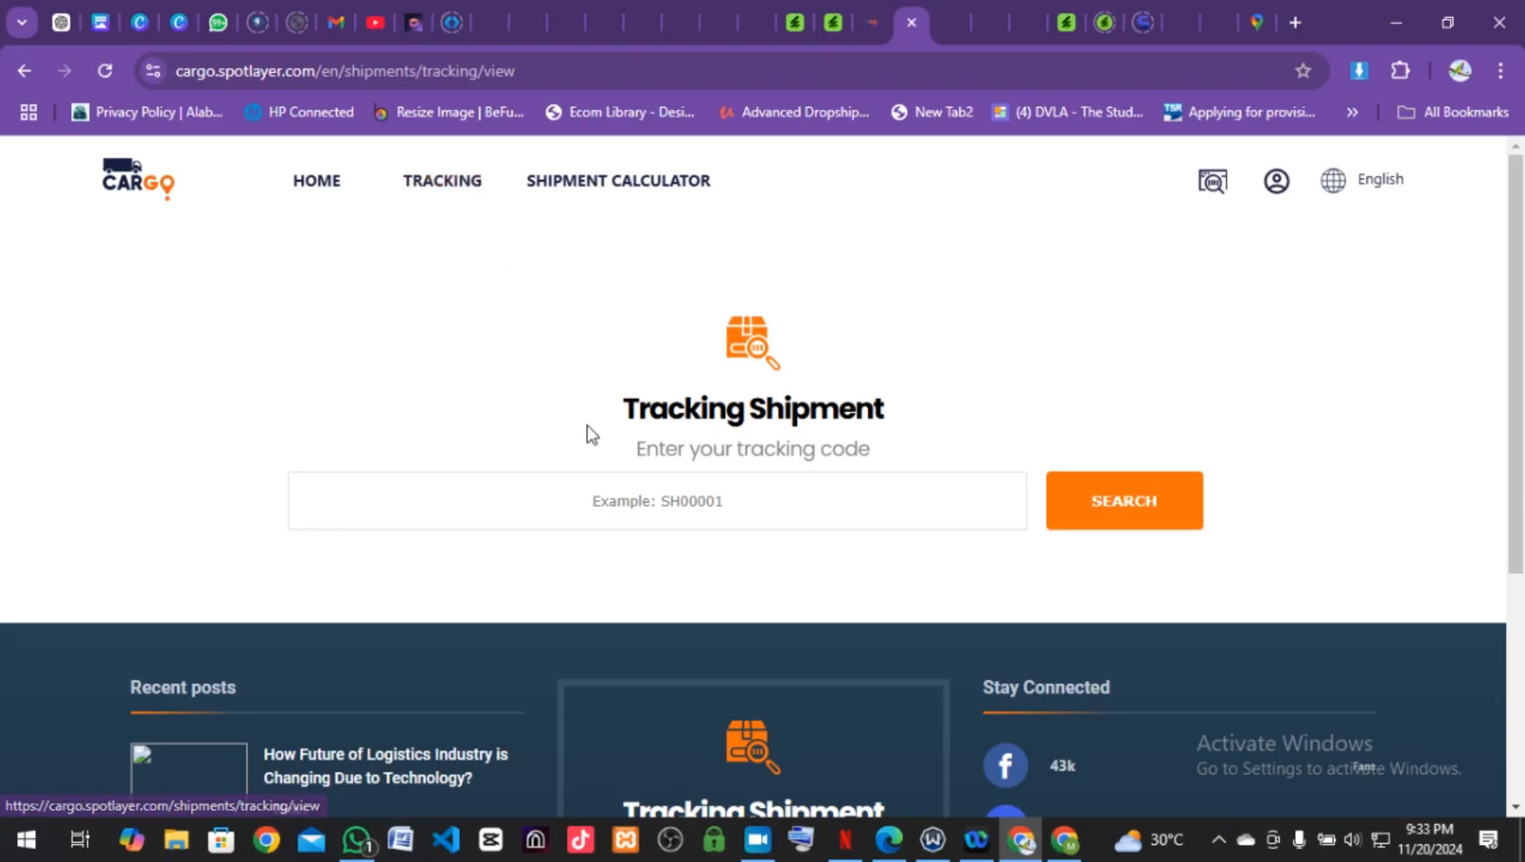
scroll(607, 505, "down", 3)
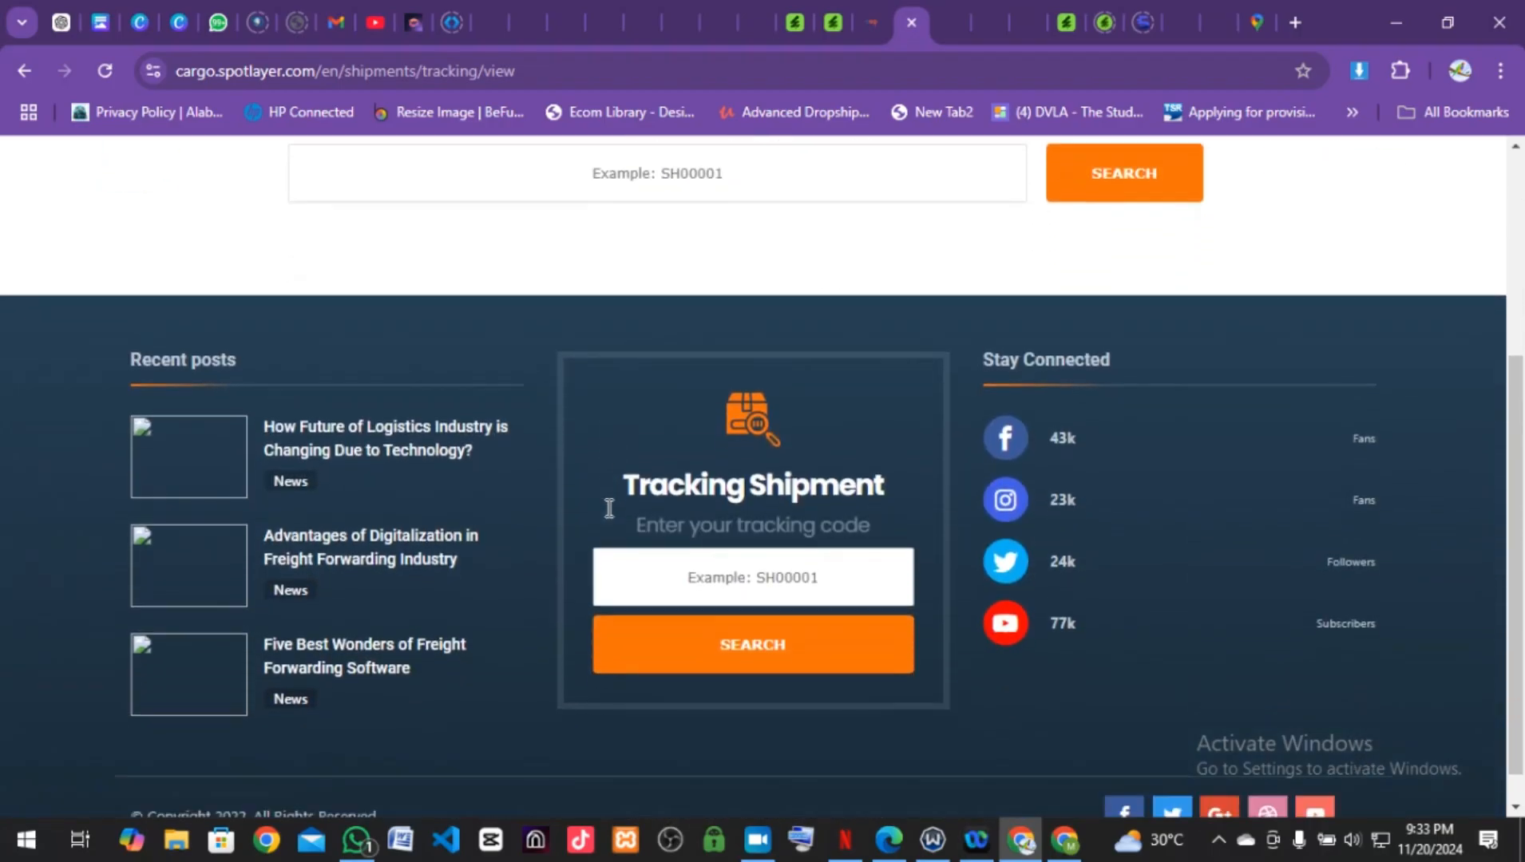
scroll(609, 507, "up", 4)
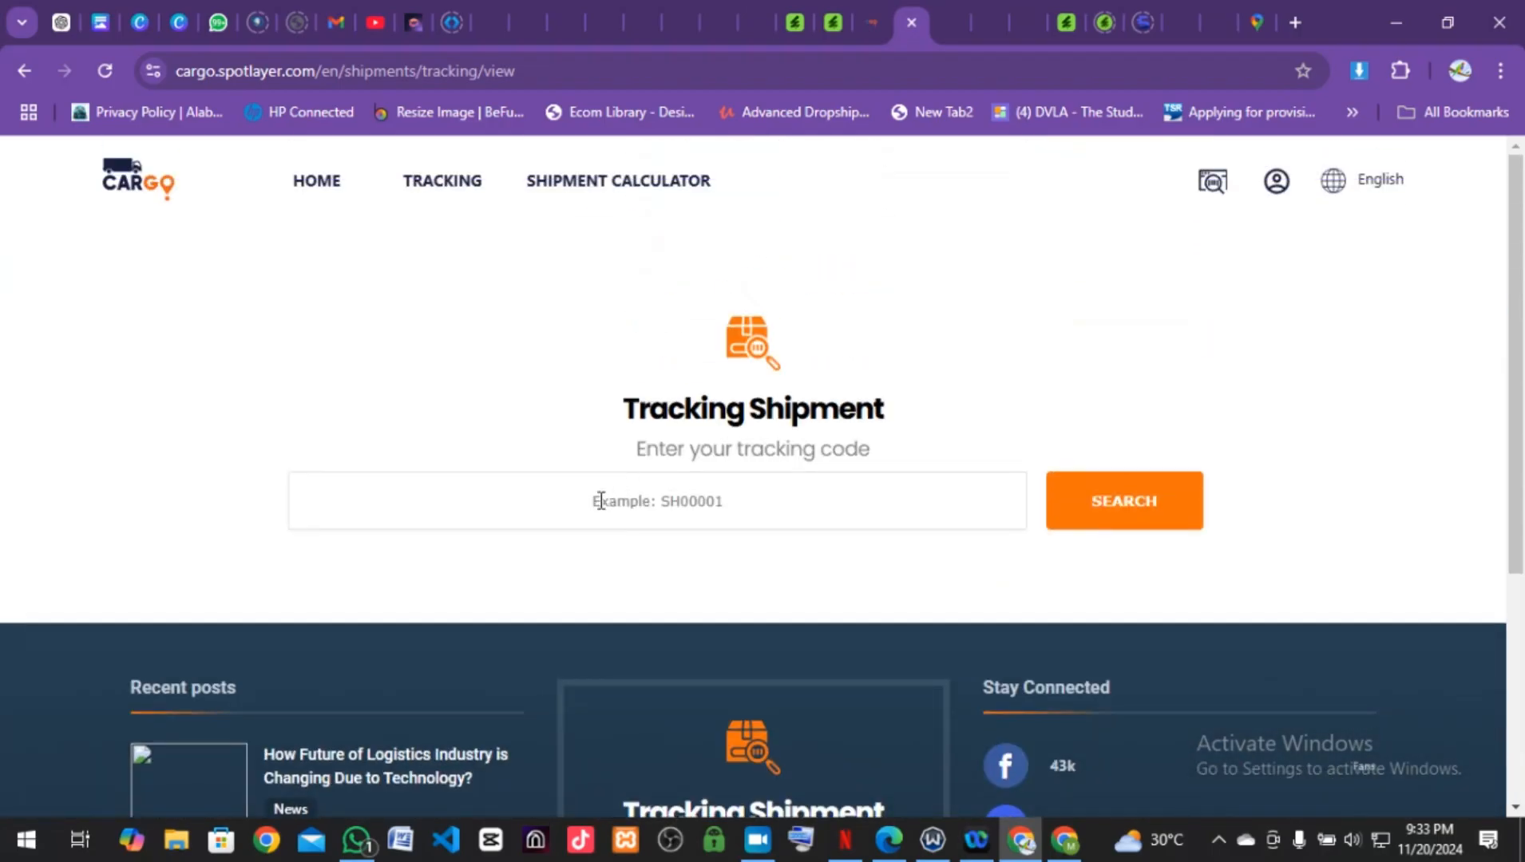
left_click(600, 500)
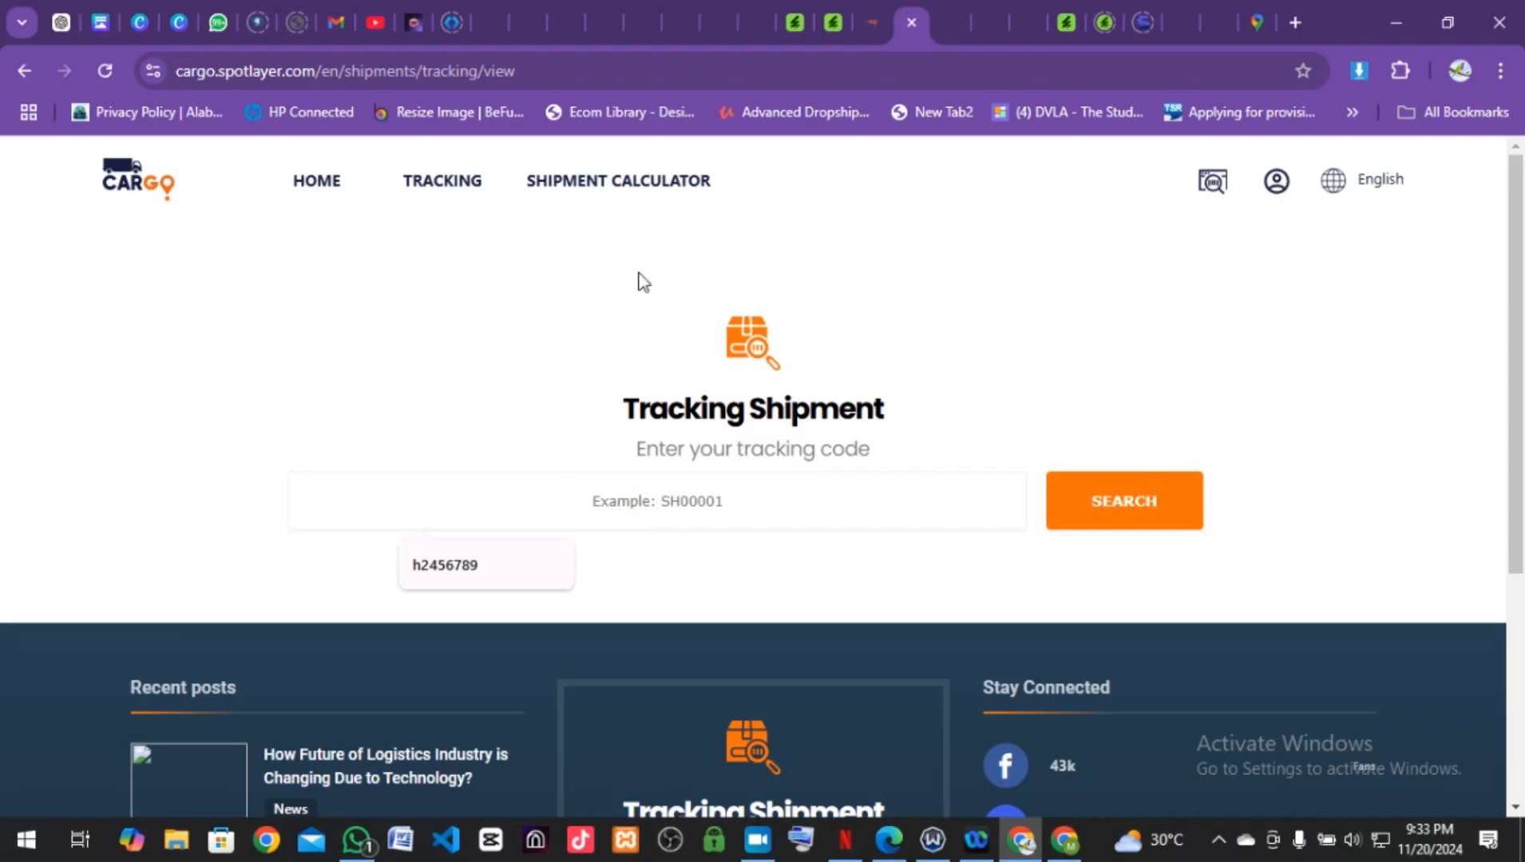
Step: Browse the Shipment Calculator's ride-details form, then open the client dashboard from the profile icon
left_click(617, 188)
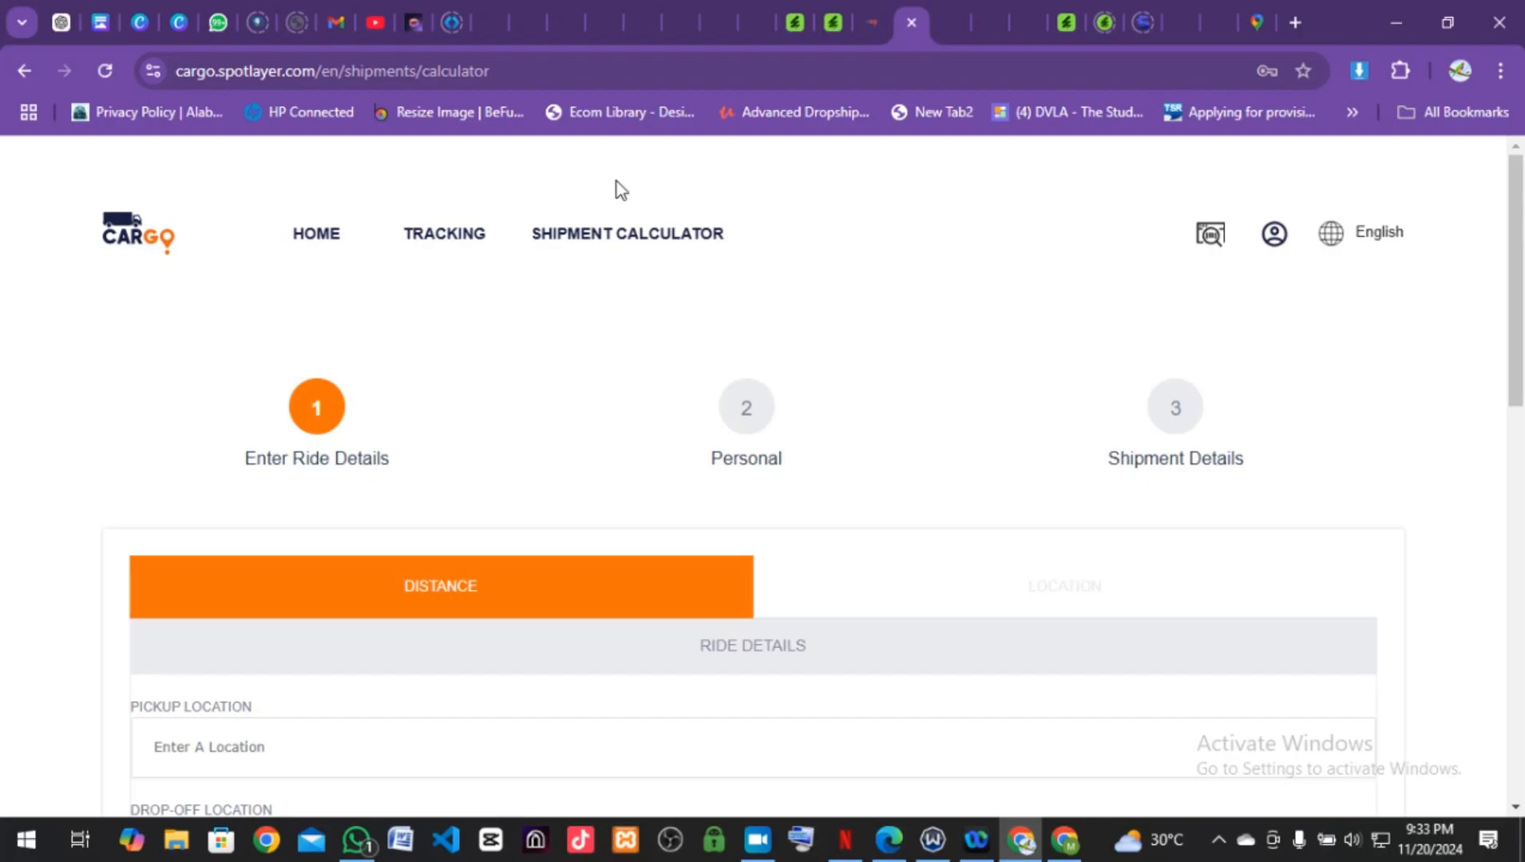
scroll(621, 189, "down", 5)
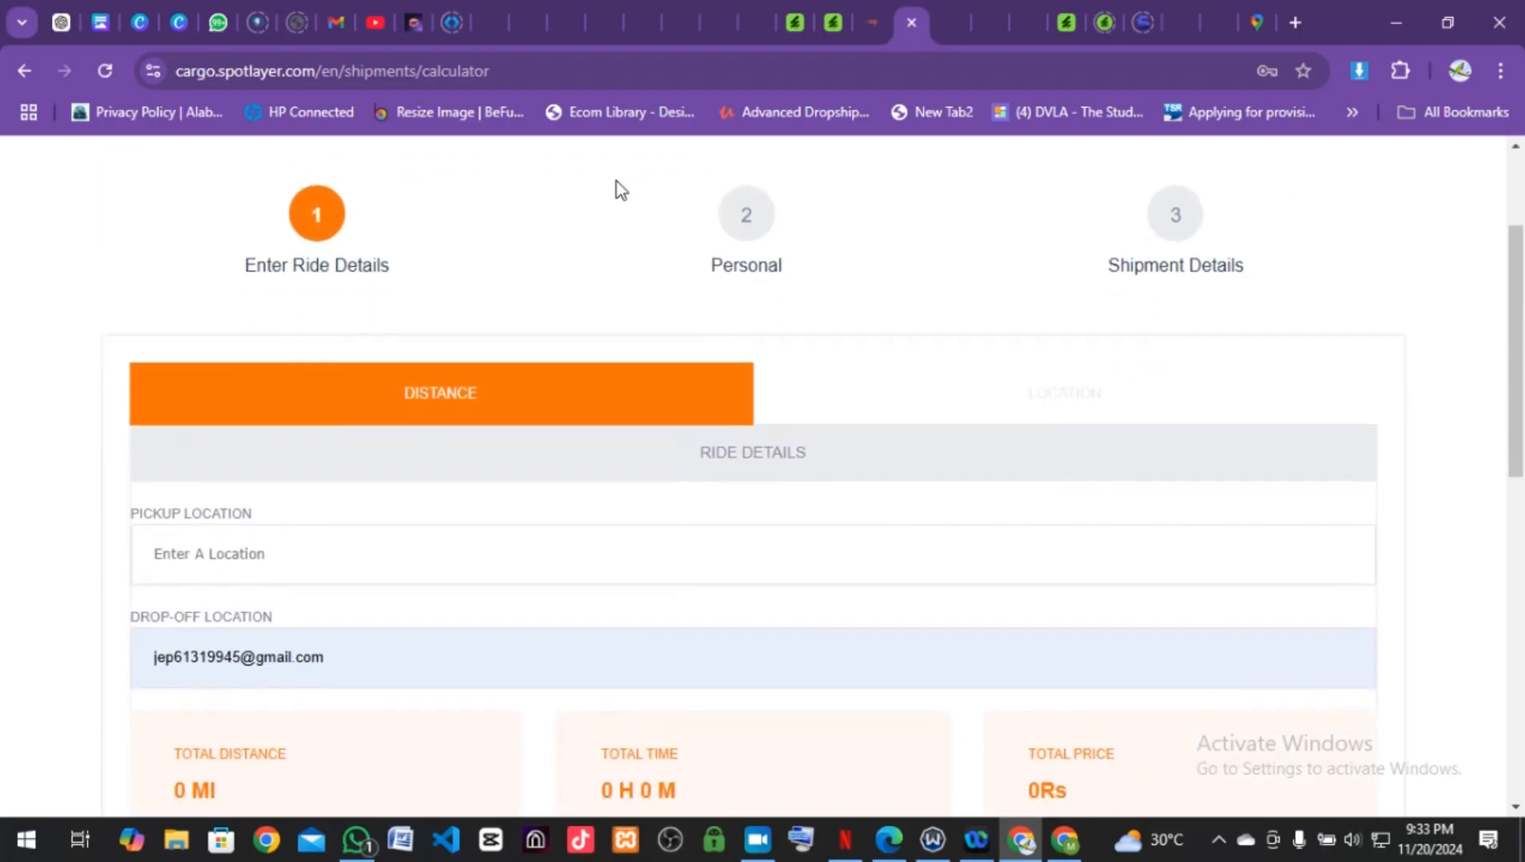
scroll(615, 188, "up", 1)
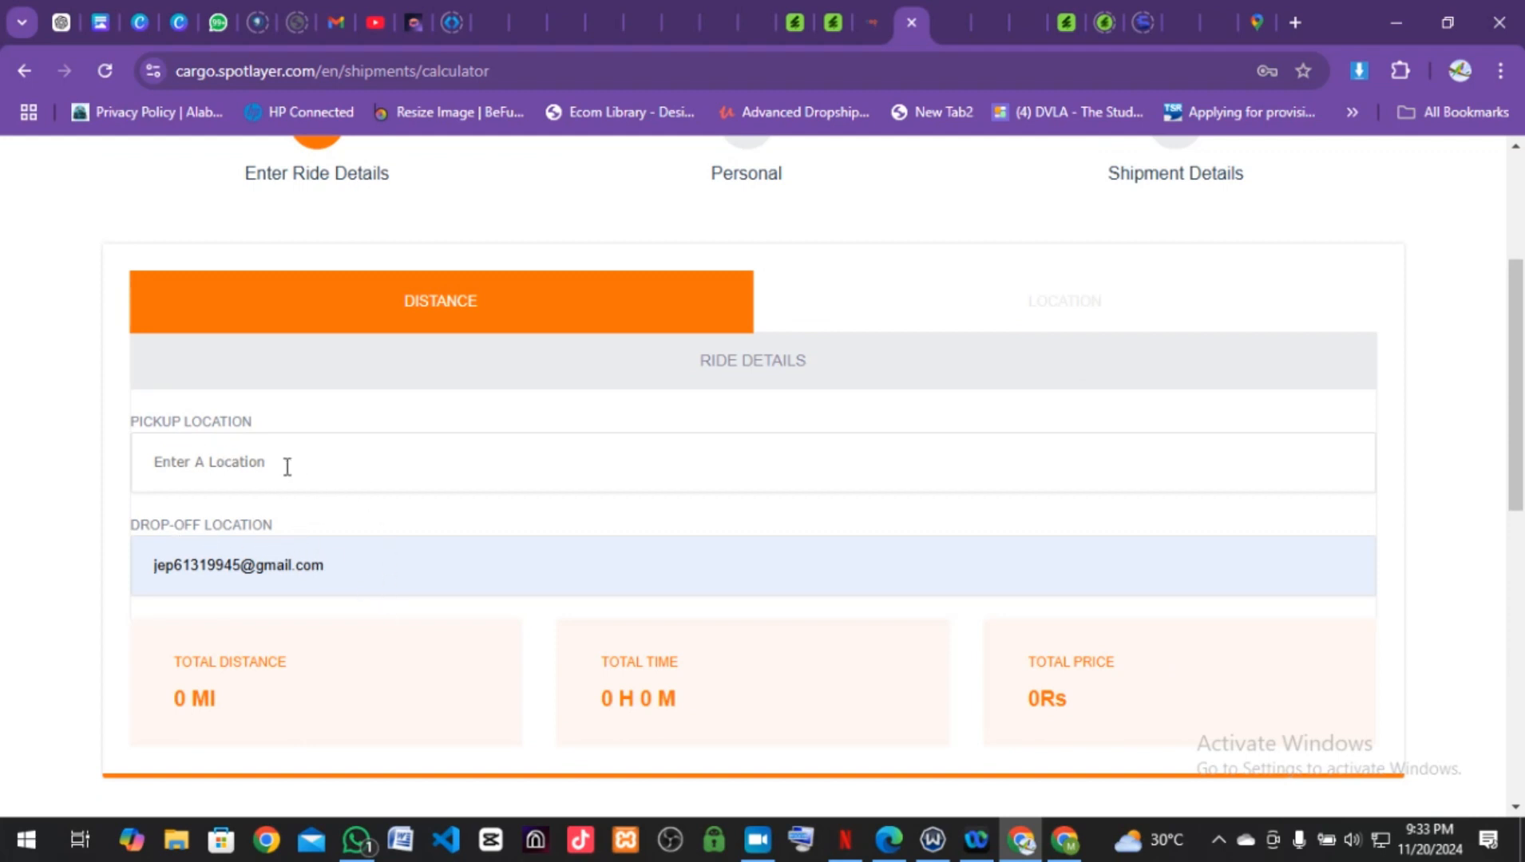
scroll(465, 685, "down", 4)
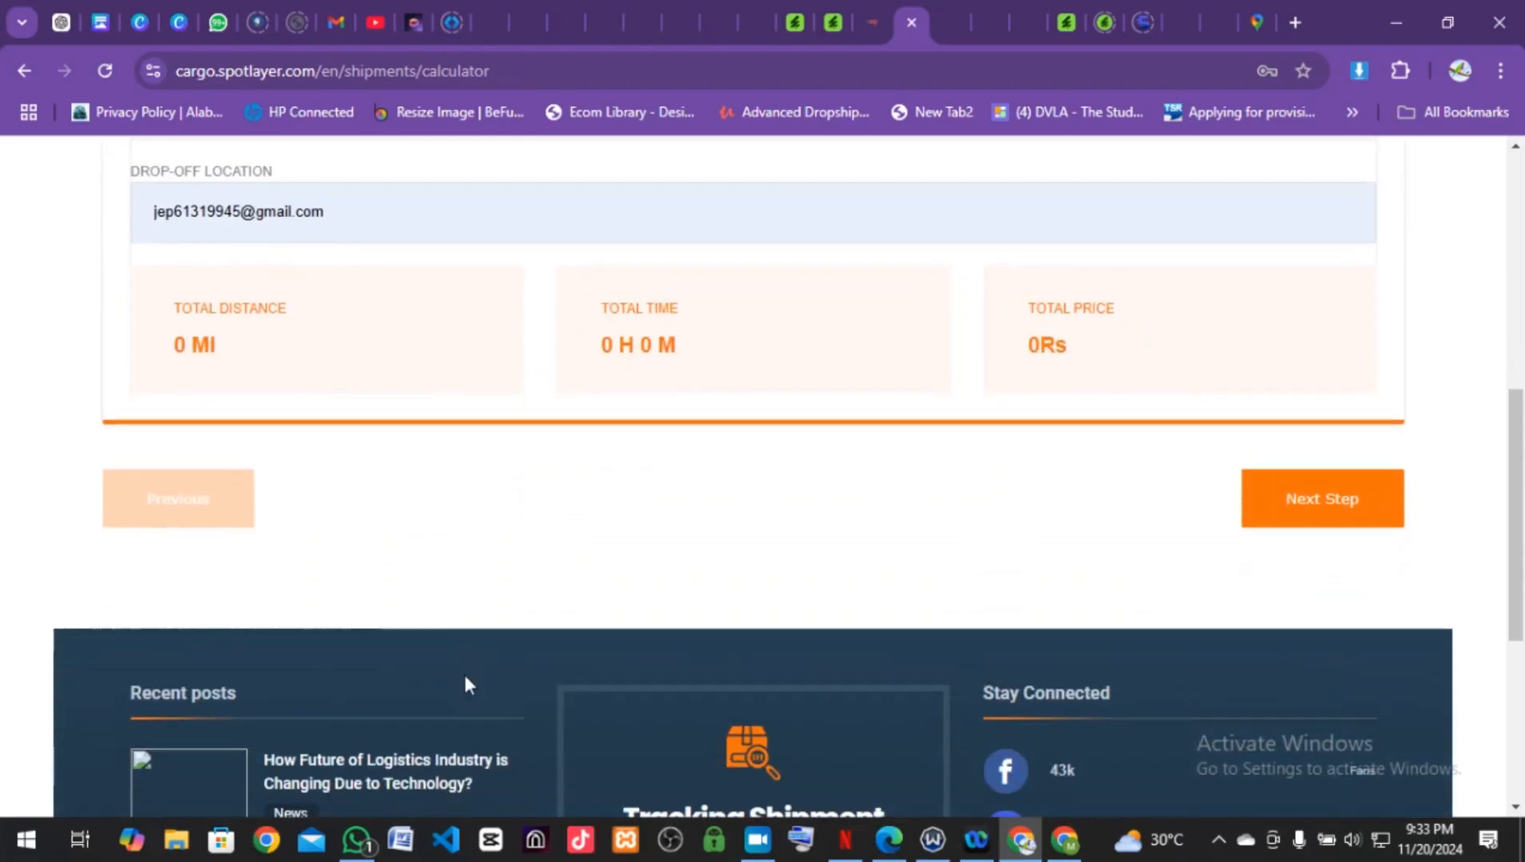
scroll(464, 677, "up", 1)
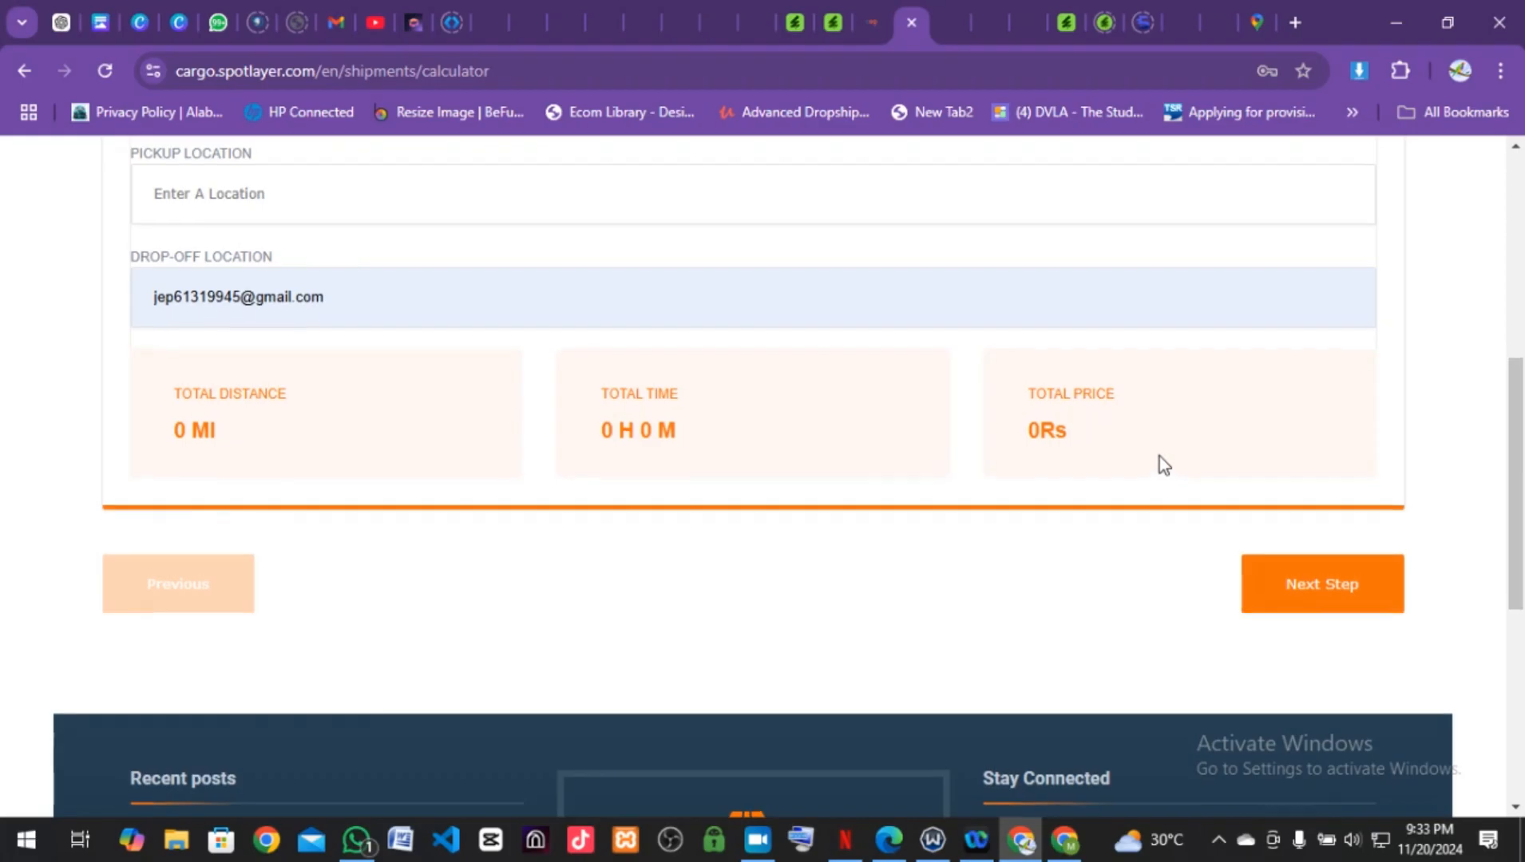
scroll(1159, 461, "up", 6)
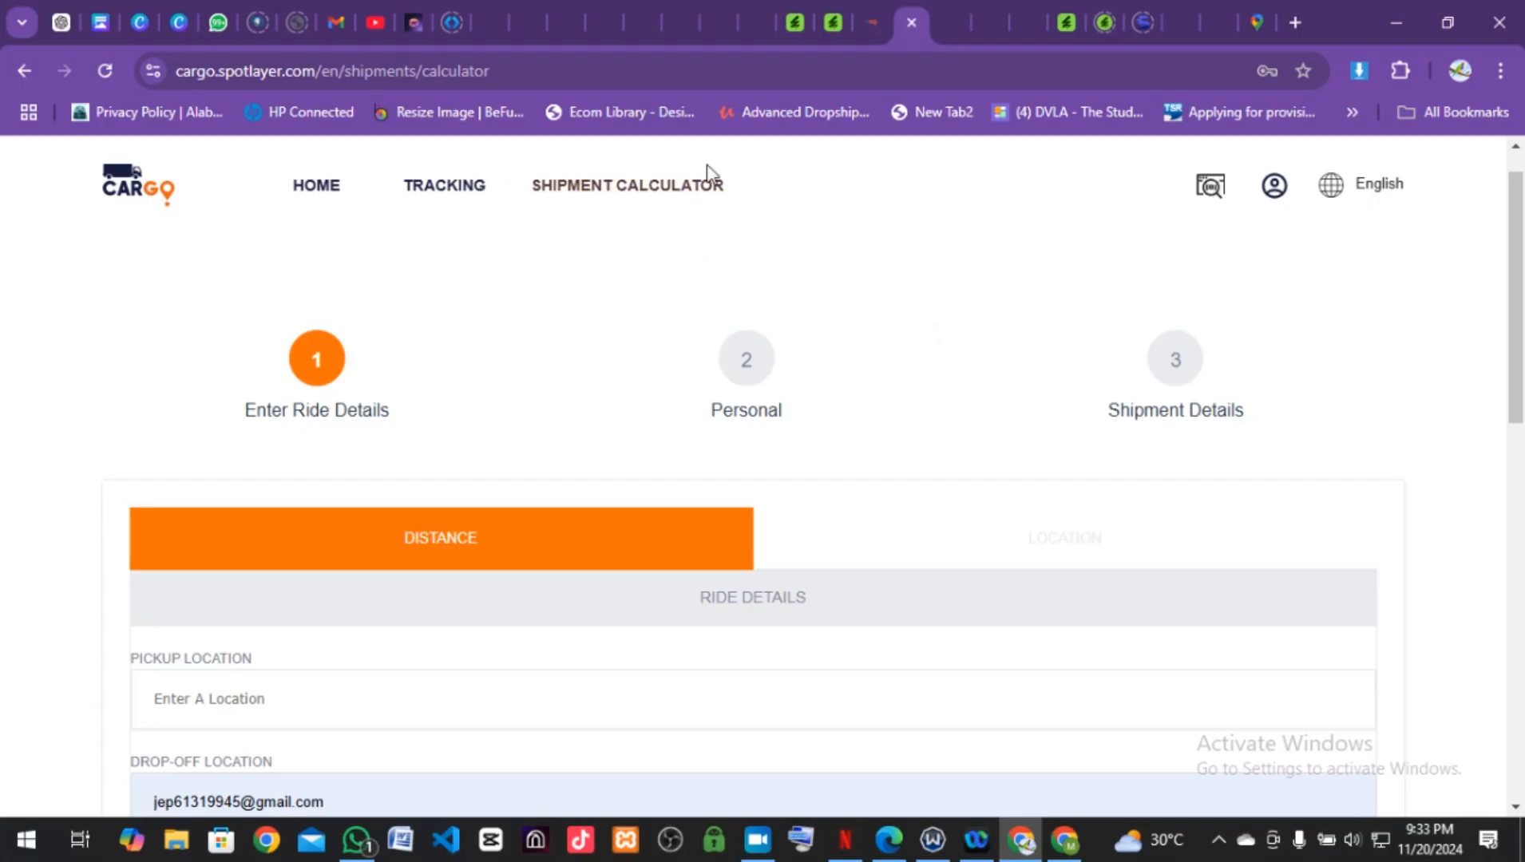
left_click(1282, 198)
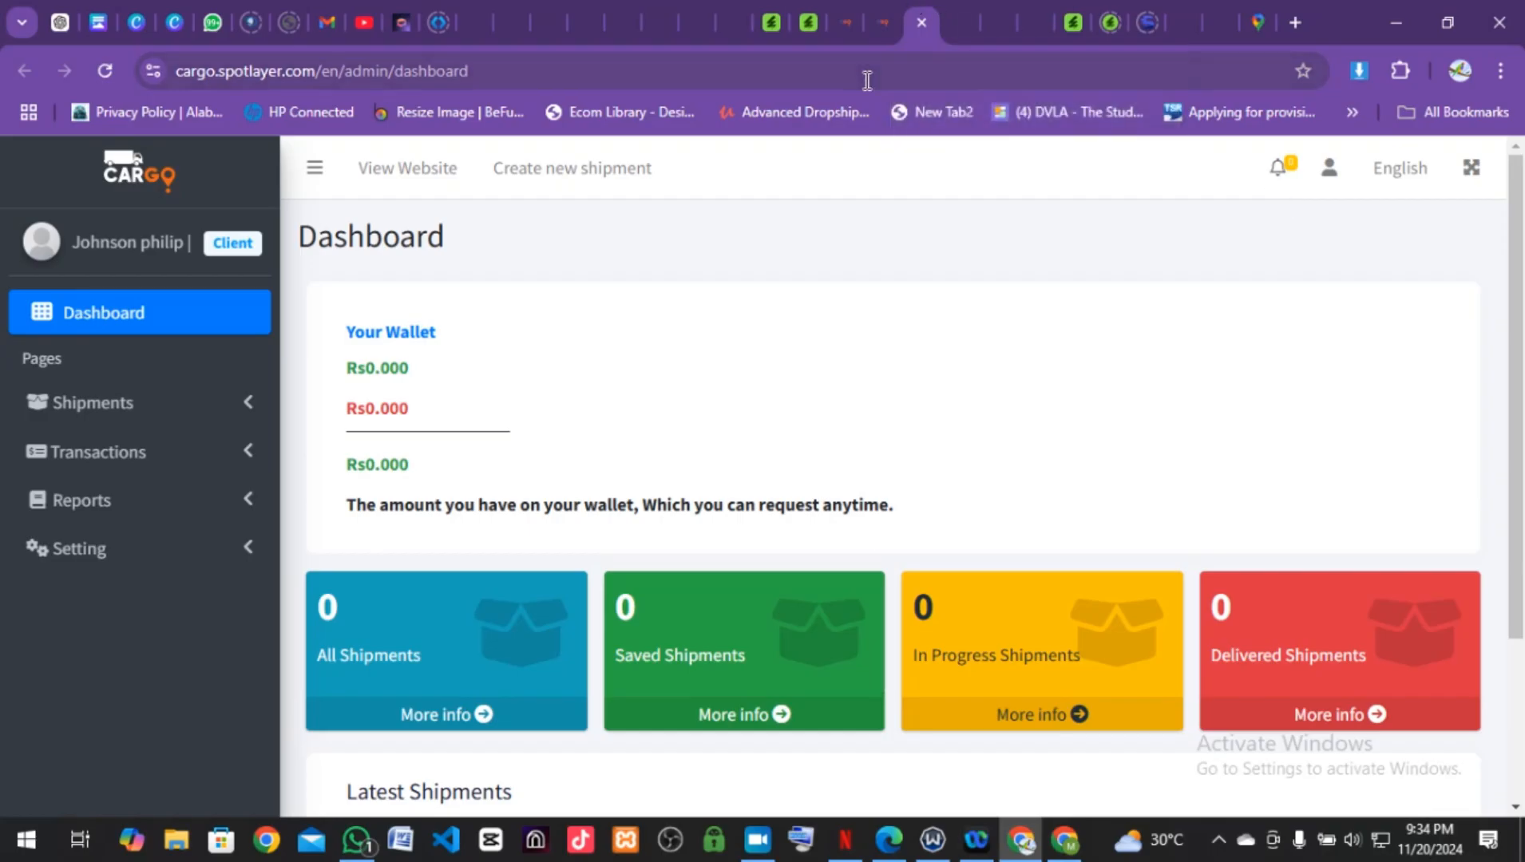
Step: Switch to the Shipment Calculator tab, then return to the CARGO home page and scroll down it
left_click(882, 24)
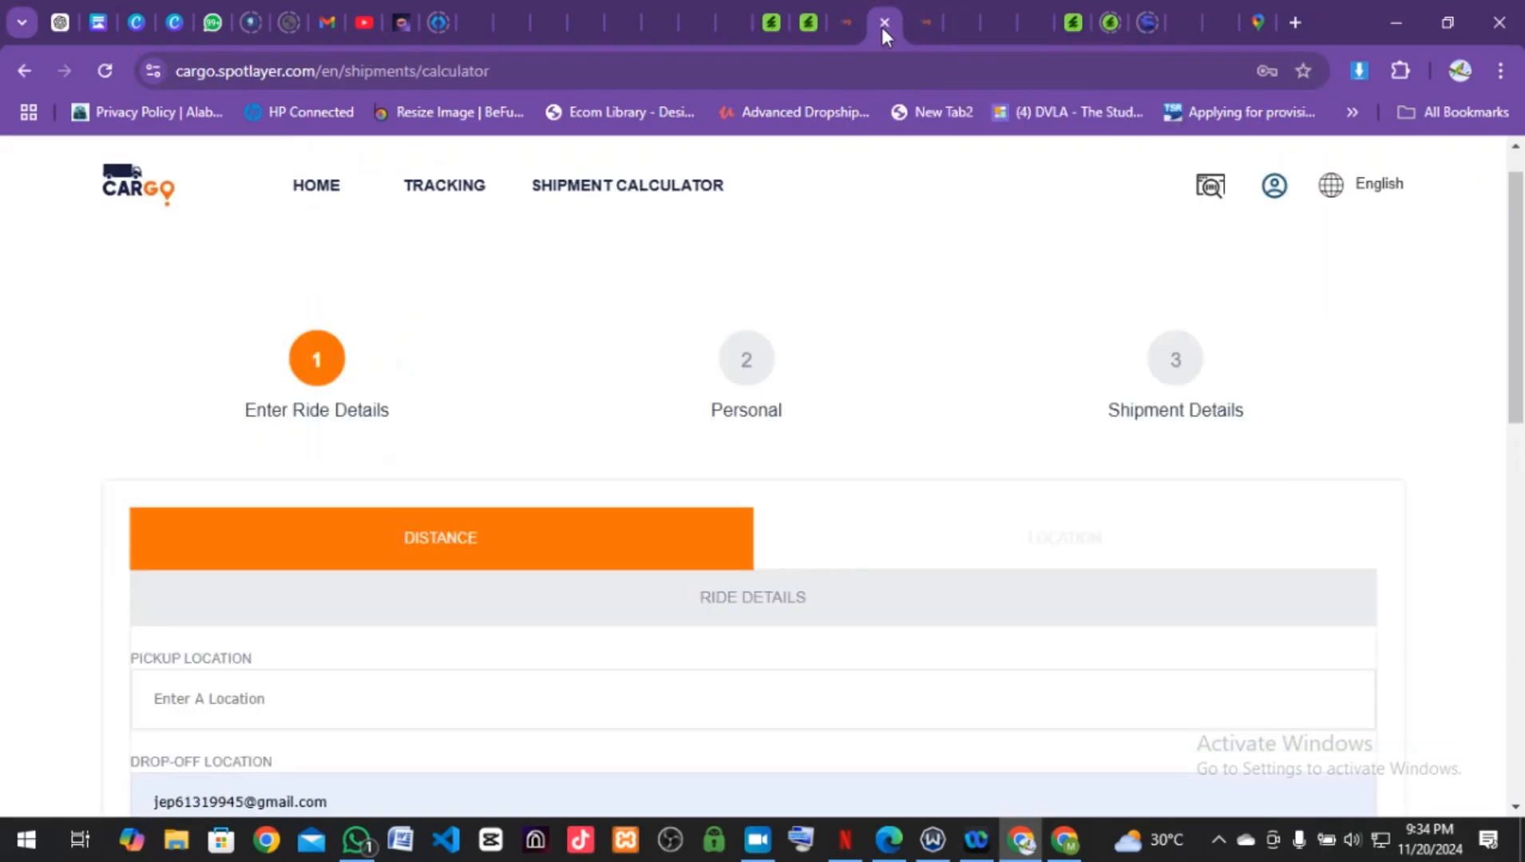
left_click(144, 196)
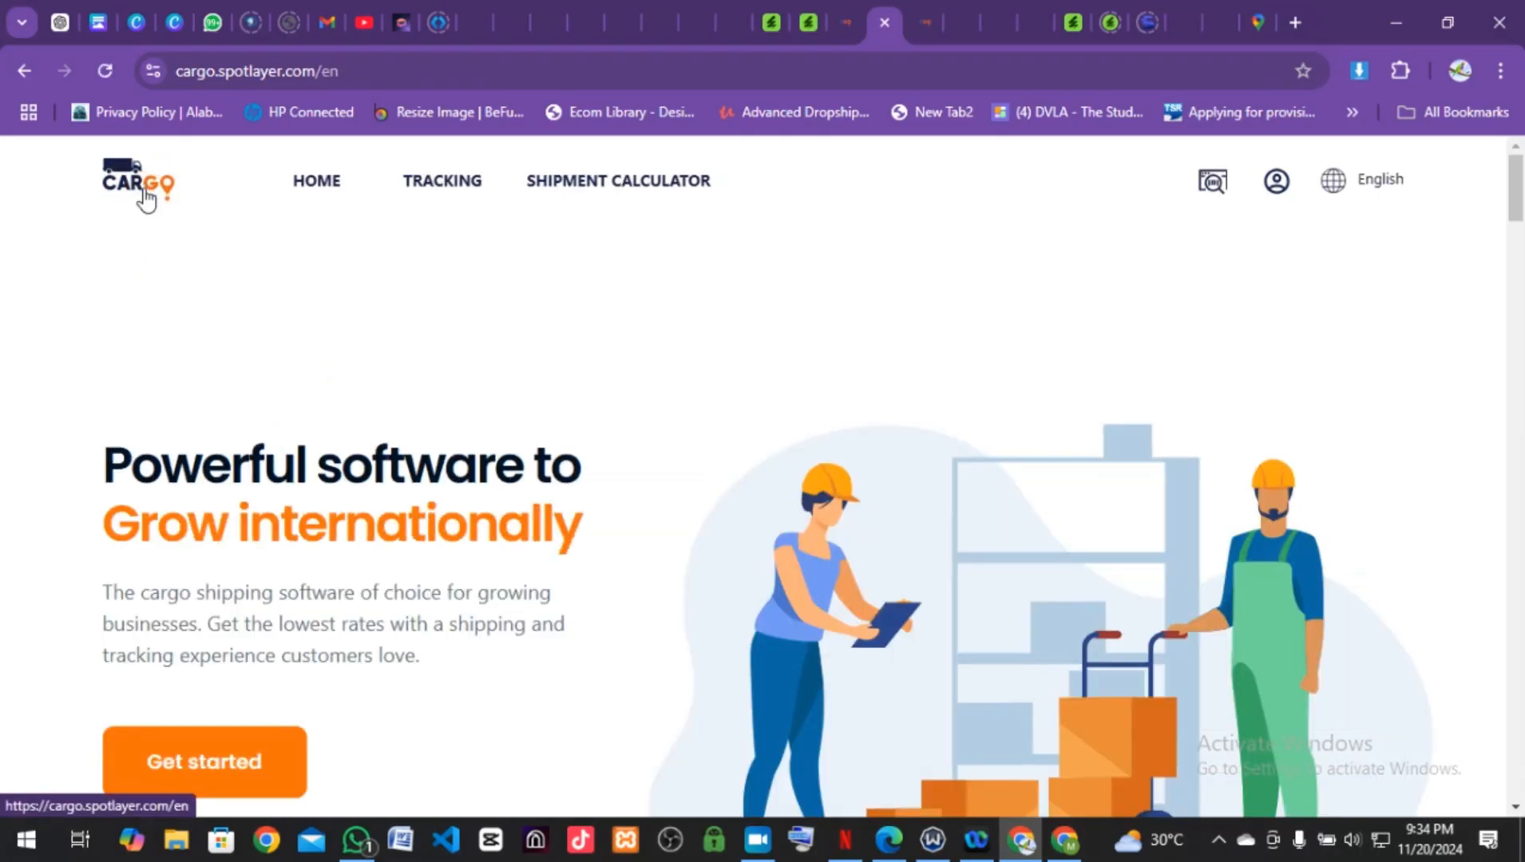
scroll(1181, 643, "down", 2)
scroll(1181, 642, "down", 1)
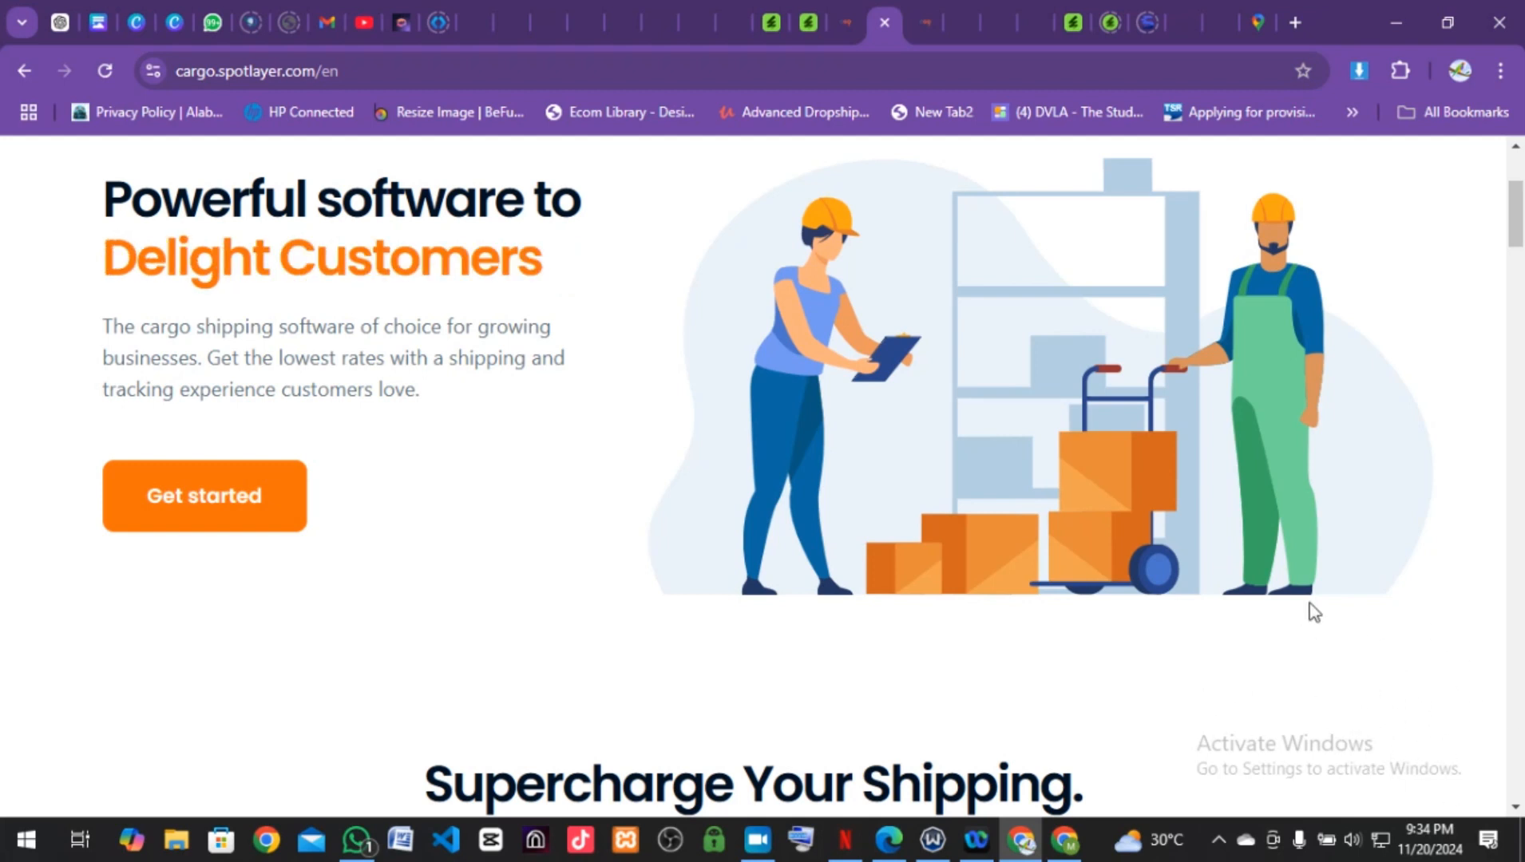
mouse_move(762, 850)
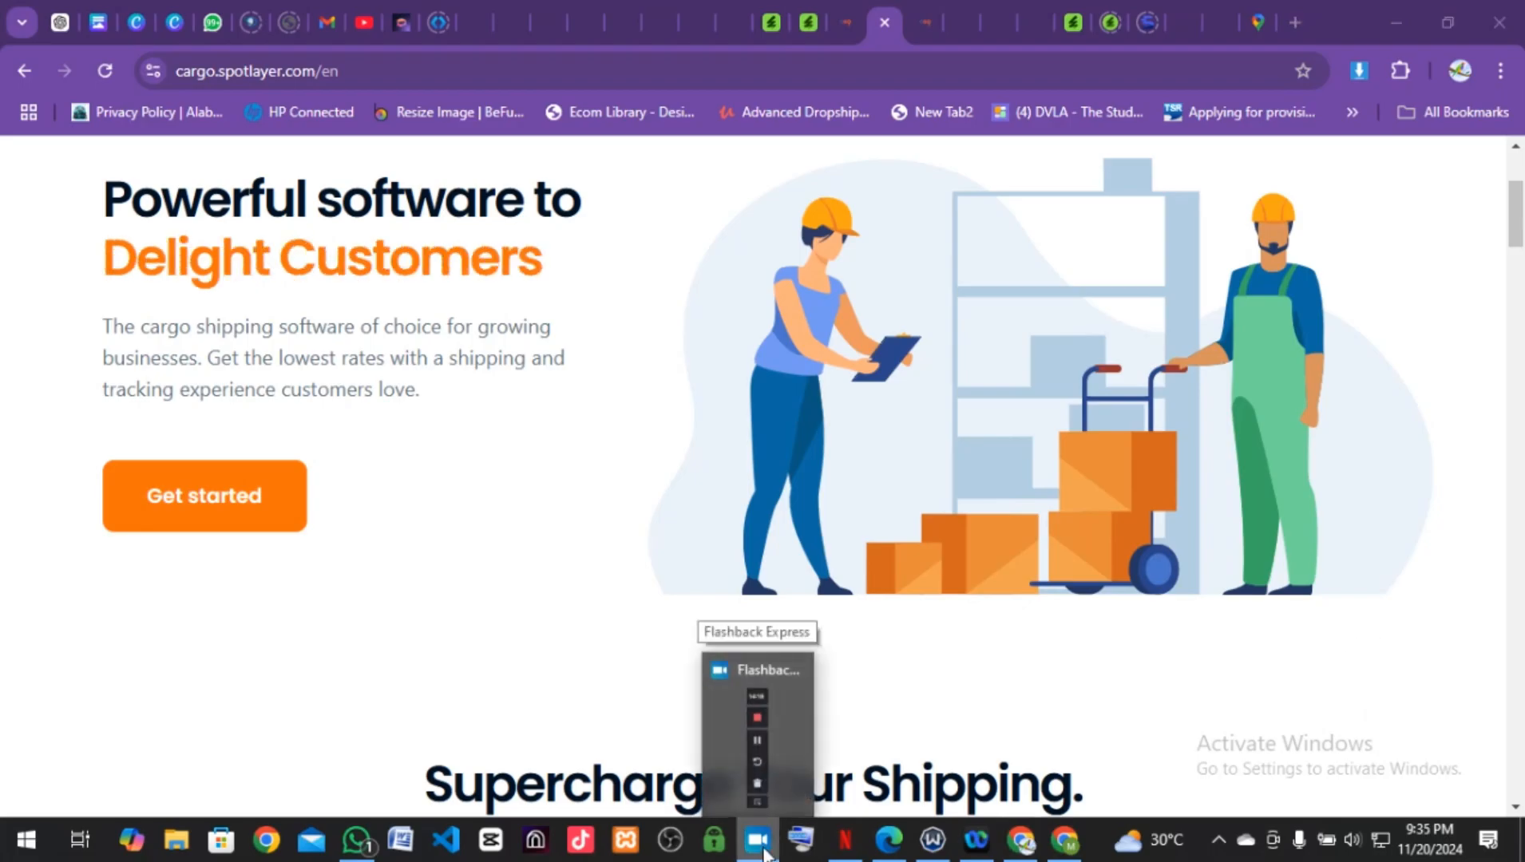